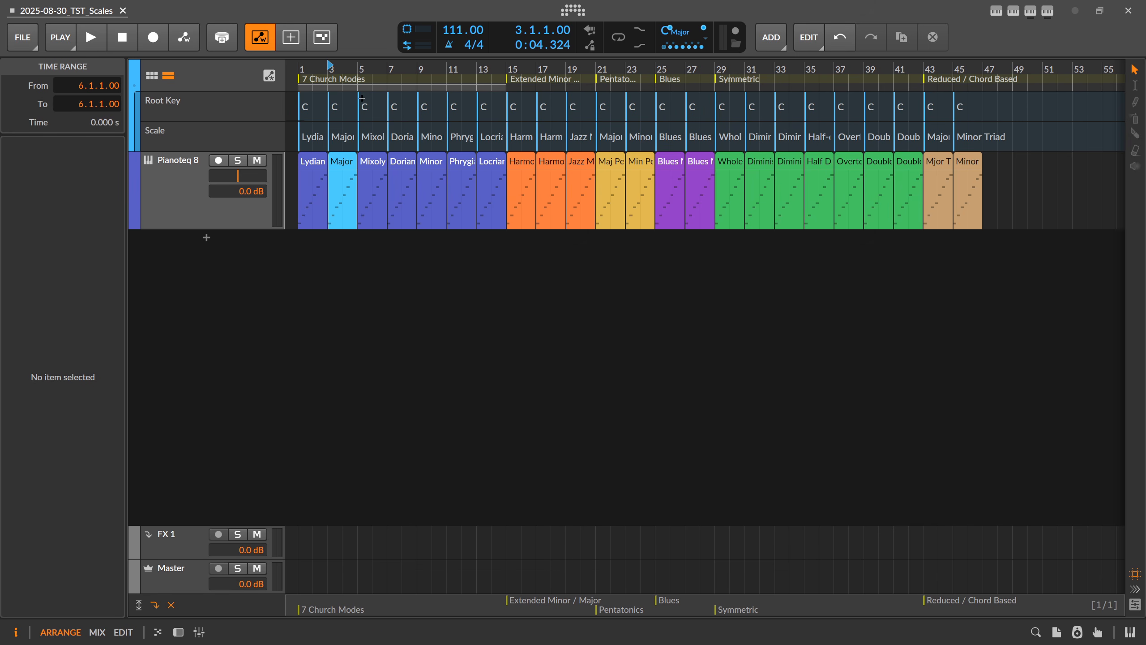
Set the playback start to bar 1 and choose Major as the project scale
click(487, 67)
click(301, 67)
click(680, 37)
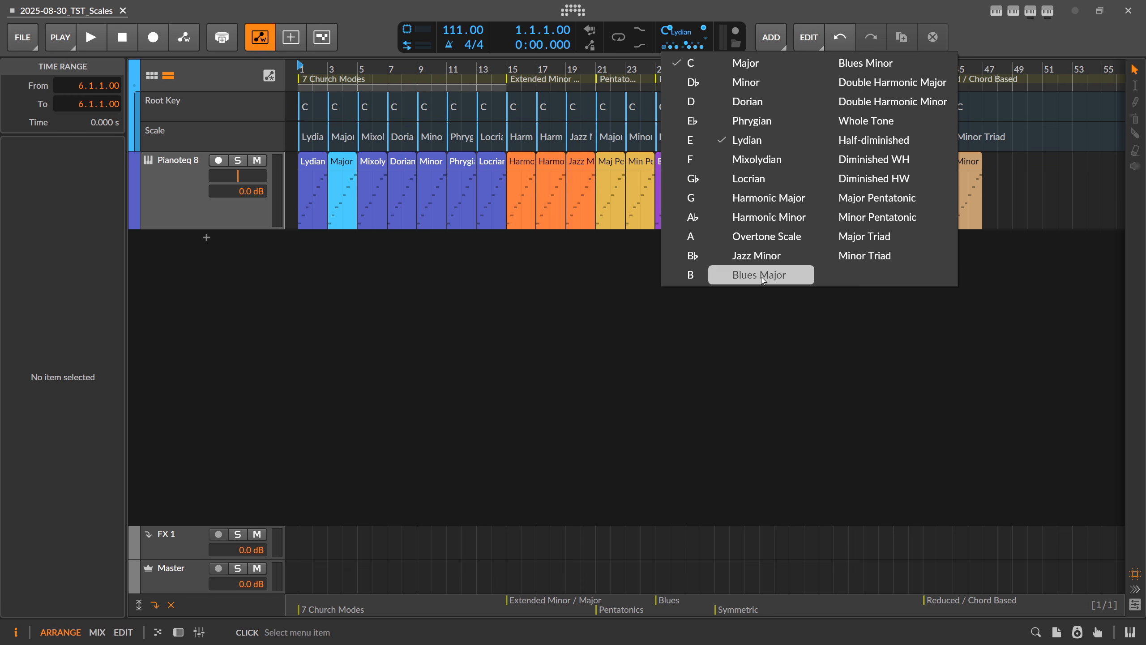
click(754, 72)
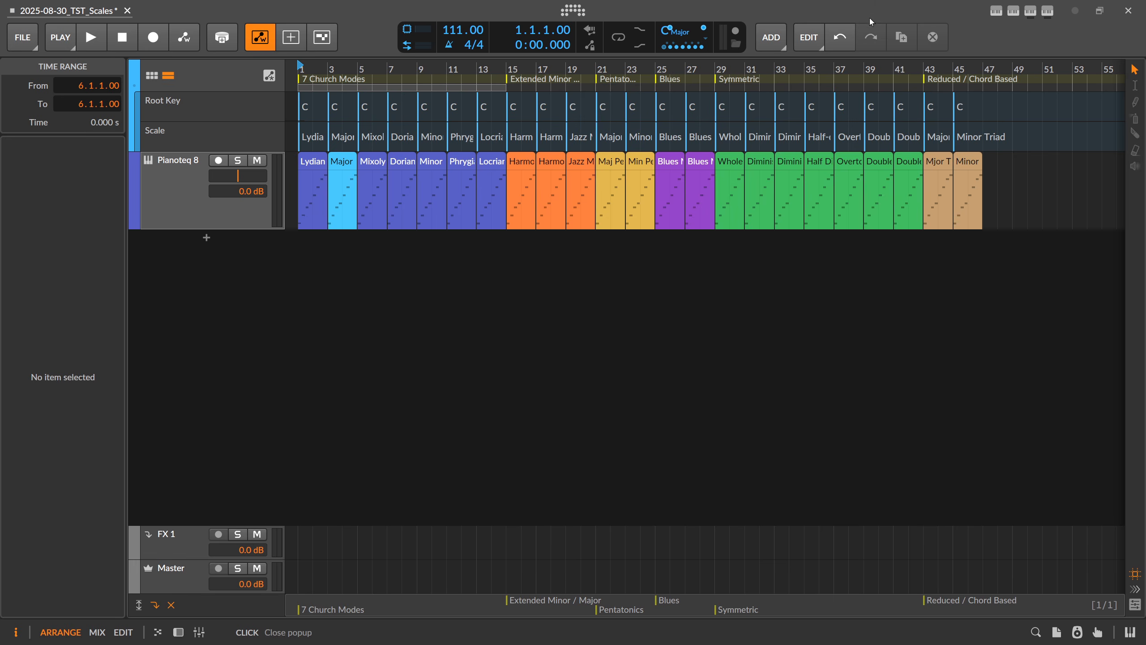
Look through the scales offered by the Melody Maker controller
click(1013, 11)
click(930, 74)
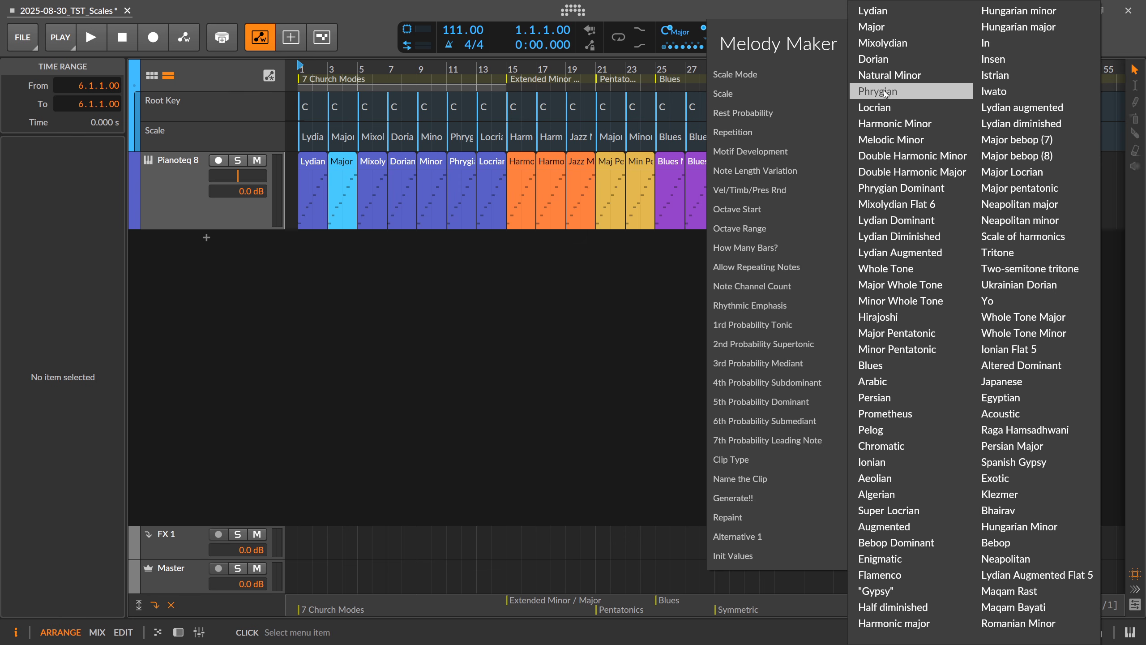
click(880, 35)
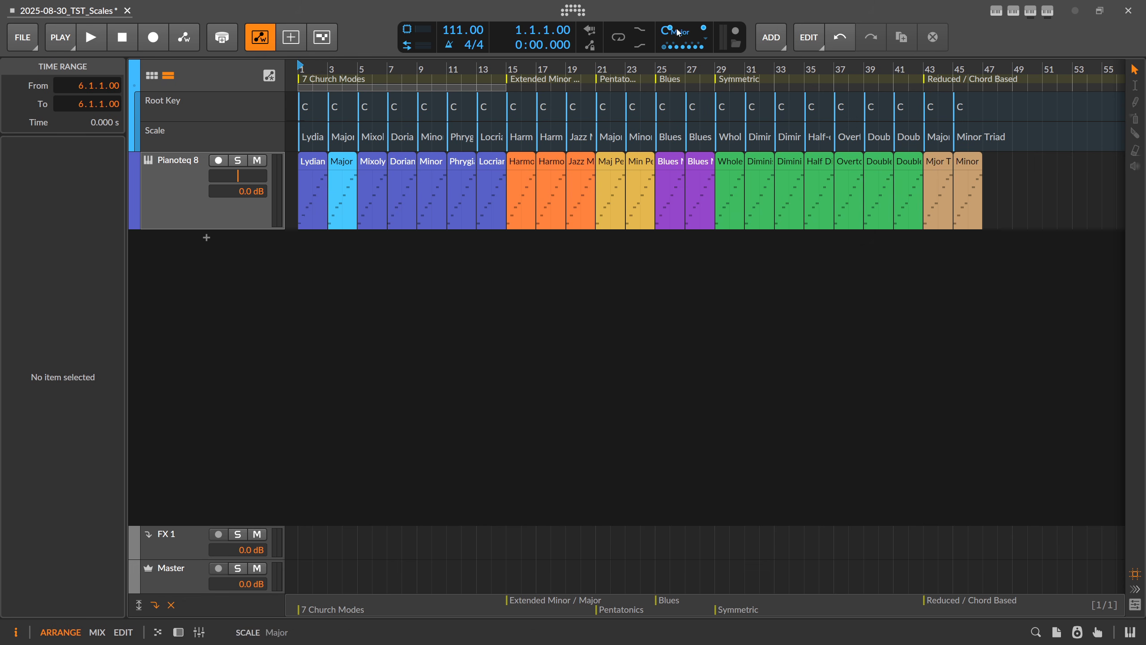
Review the project's root key and scale choices, and inspect the first Root Key and Scale lane entries in the arrangement
click(665, 36)
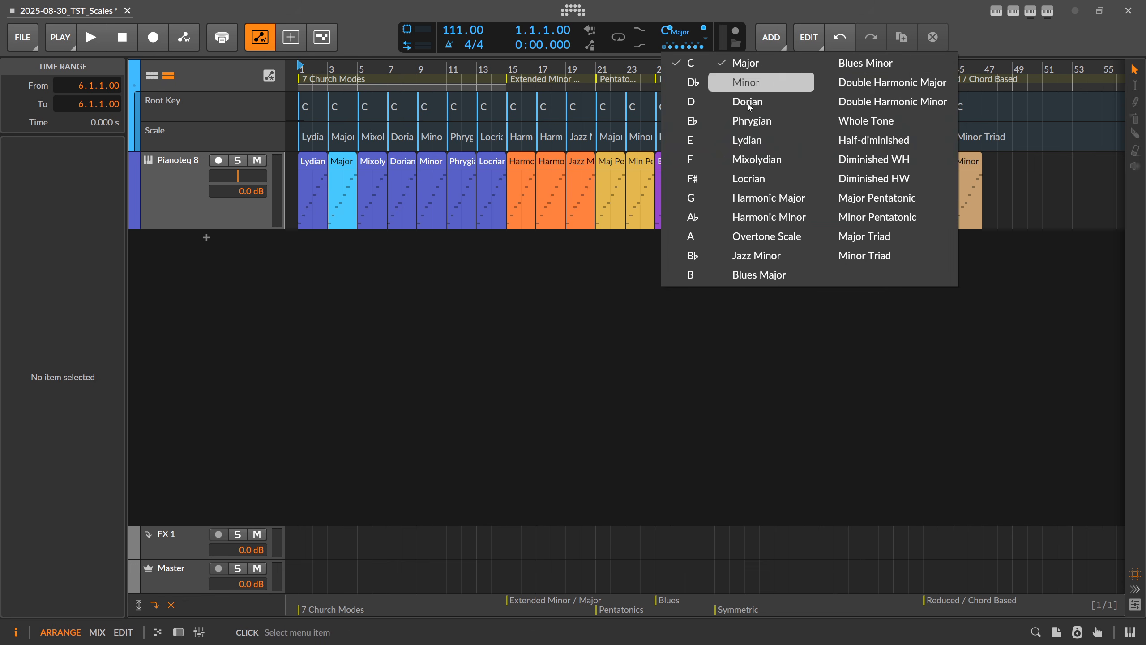
click(702, 27)
click(314, 108)
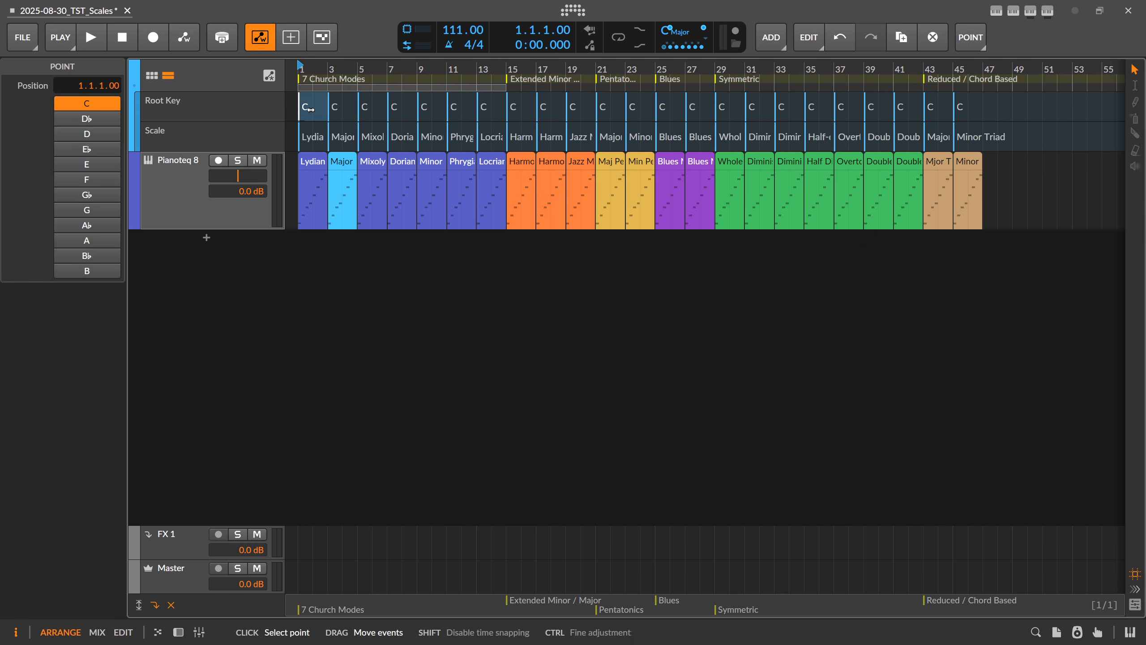
click(345, 130)
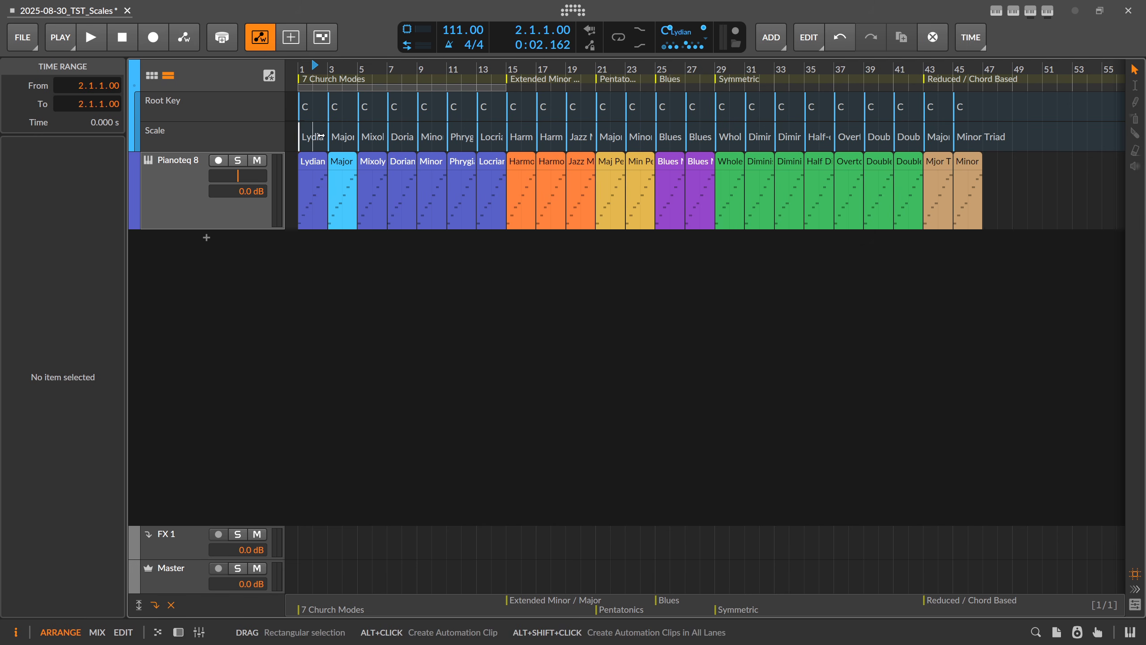
click(367, 132)
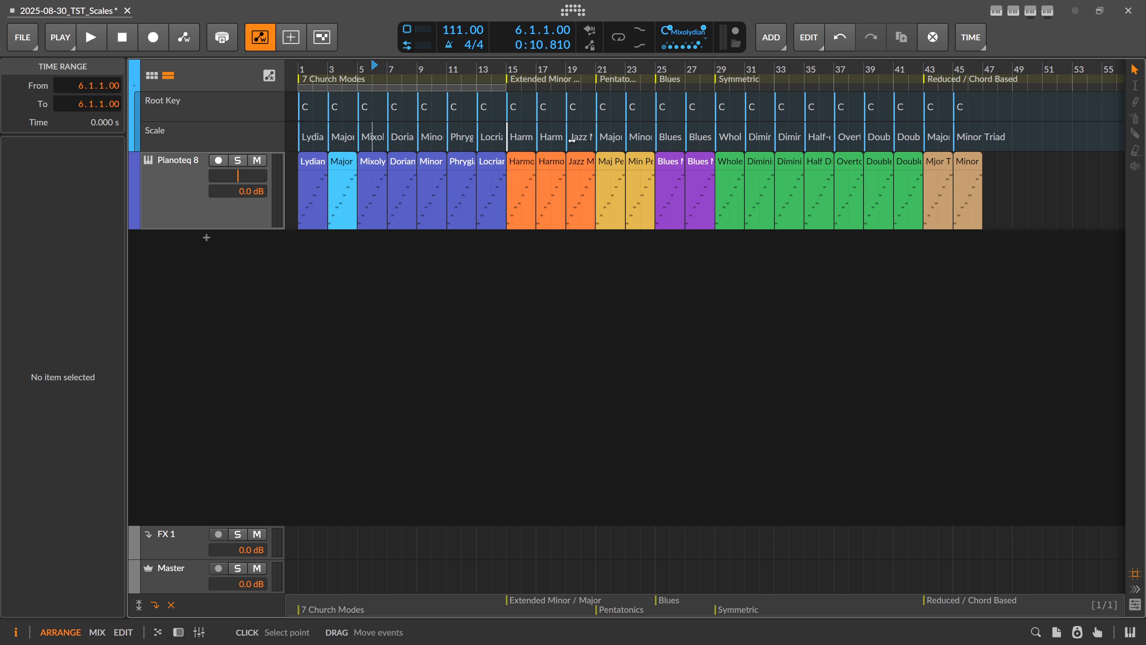
Open the Lydian clip in the note editor and fit the neighbouring scale clips into view, keeping Snap to Key on
double_click(312, 161)
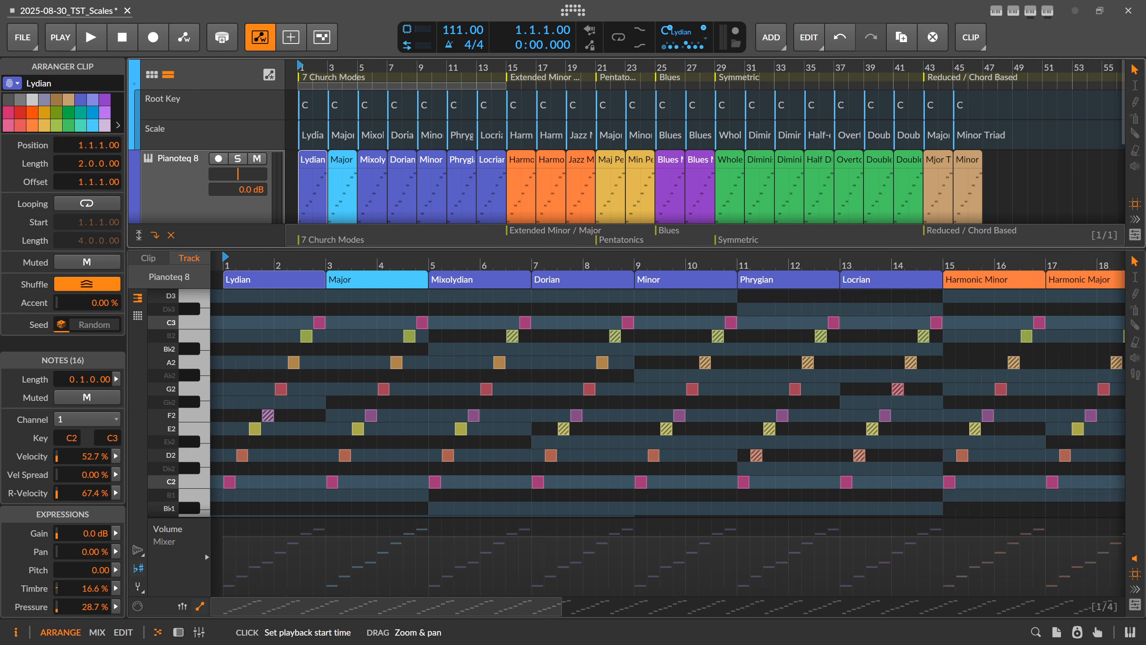
mouse_move(299, 262)
mouse_down()
mouse_move(299, 276)
mouse_move(299, 262)
mouse_up()
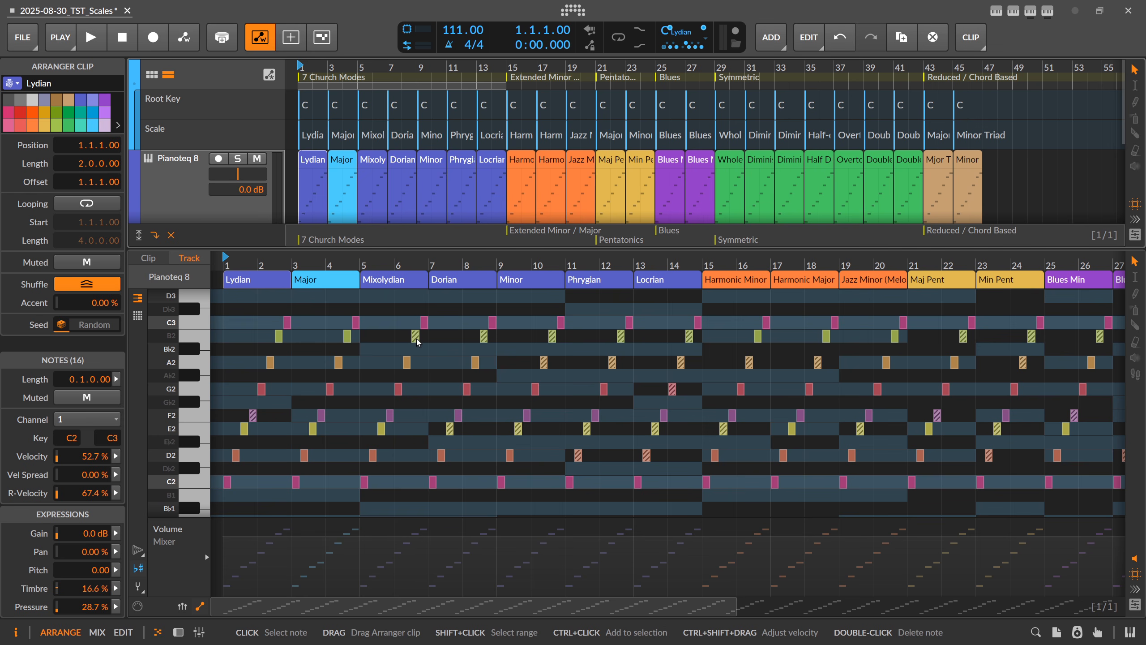
click(139, 569)
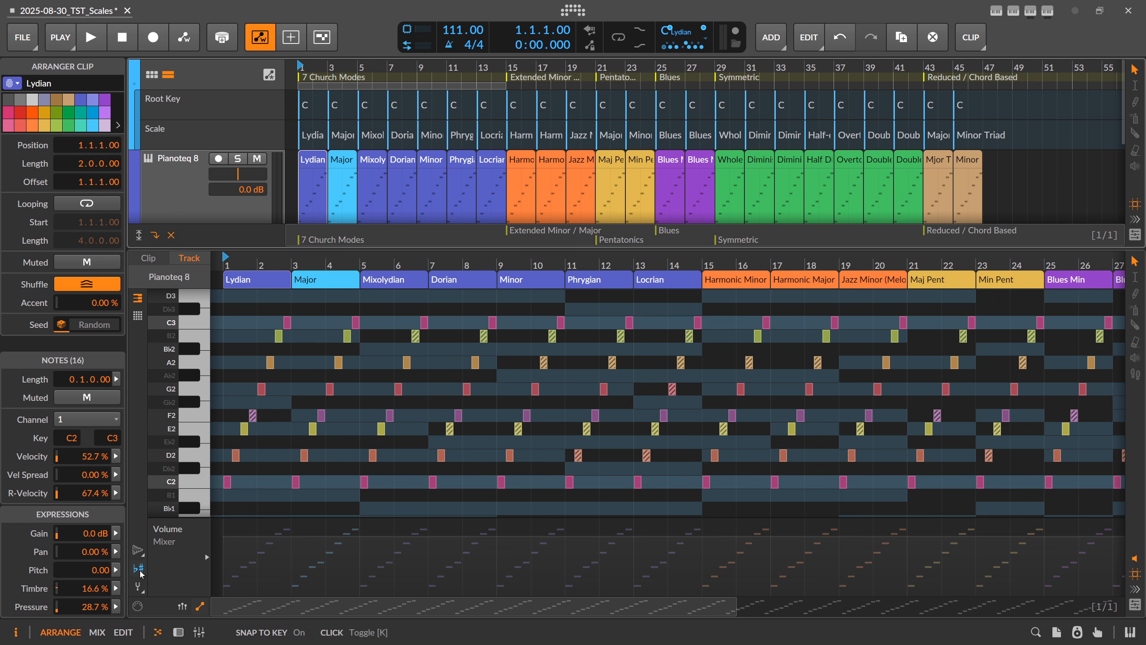
click(140, 572)
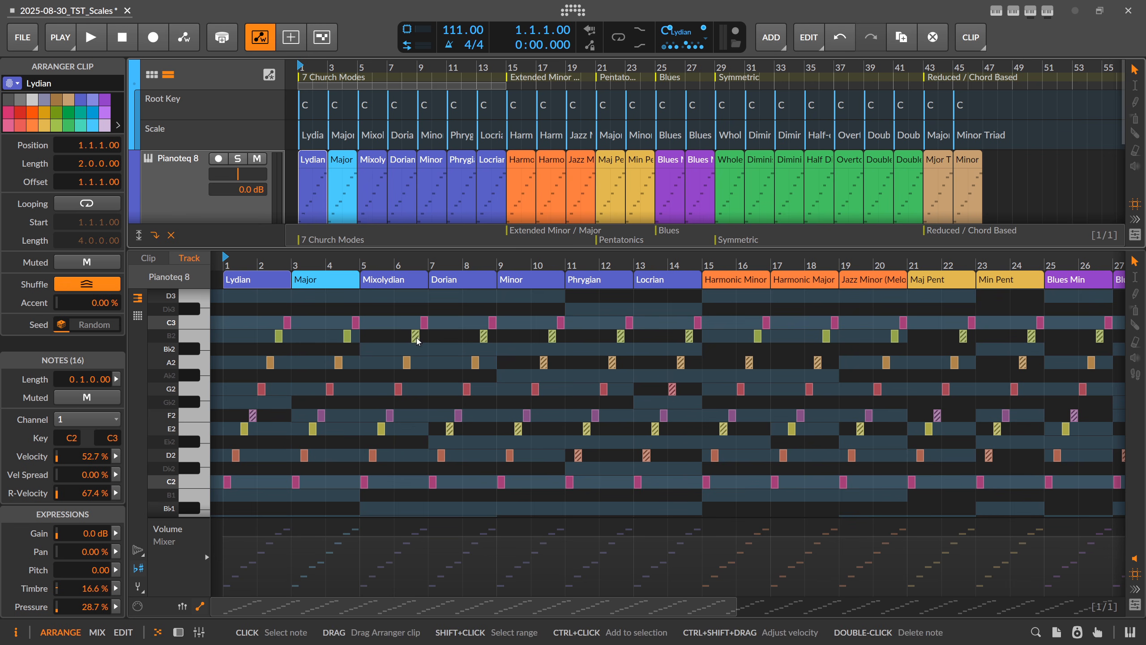
drag(398, 262, 424, 268)
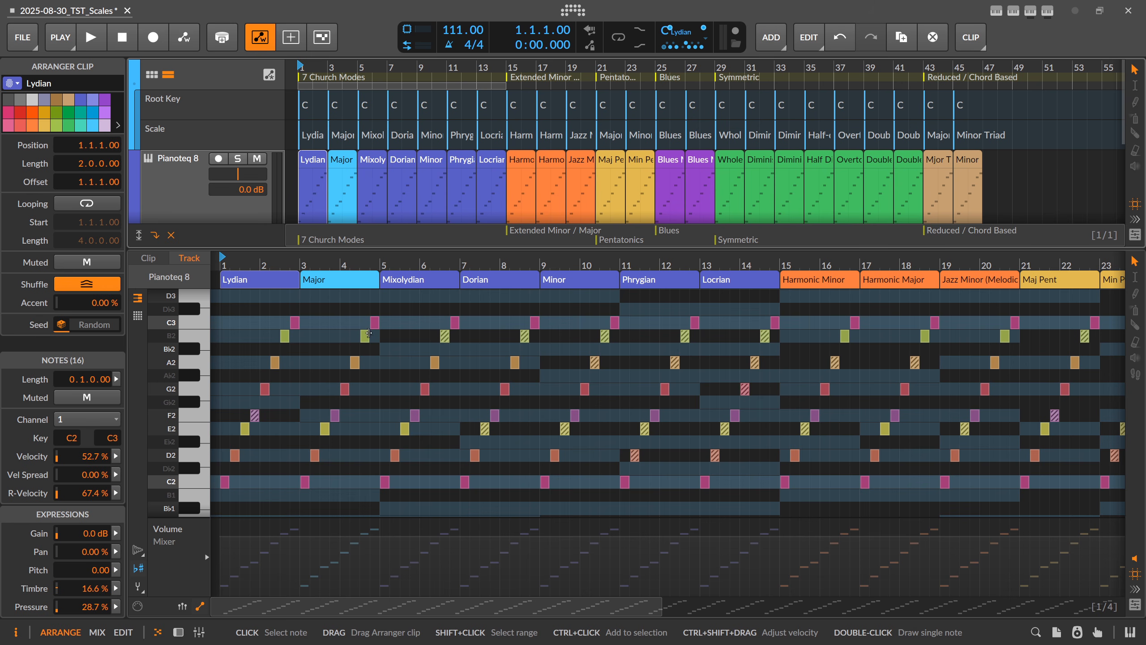
Select all notes of the Major clip and play the scale from bar 3
drag(317, 300, 380, 293)
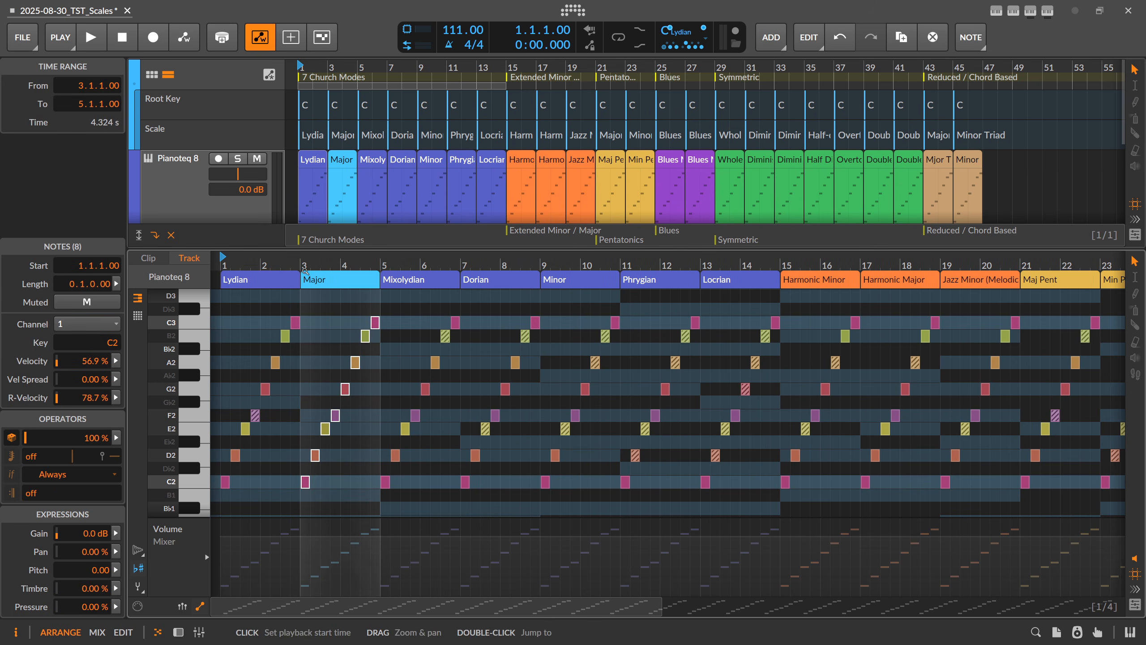
click(305, 268)
key(space)
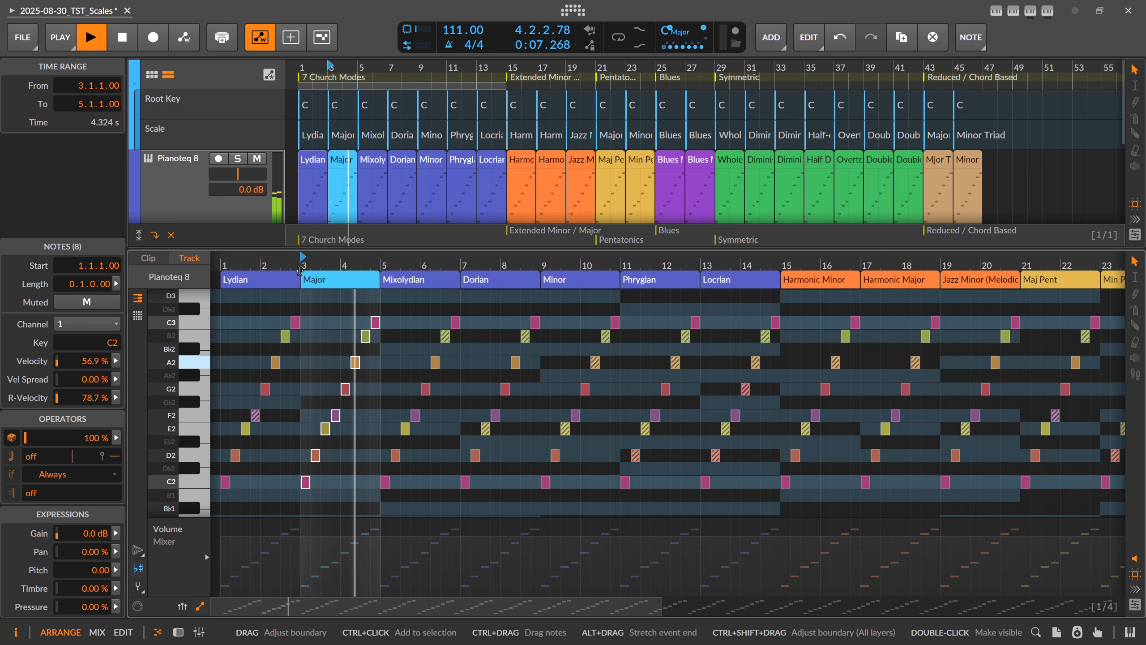
key(space)
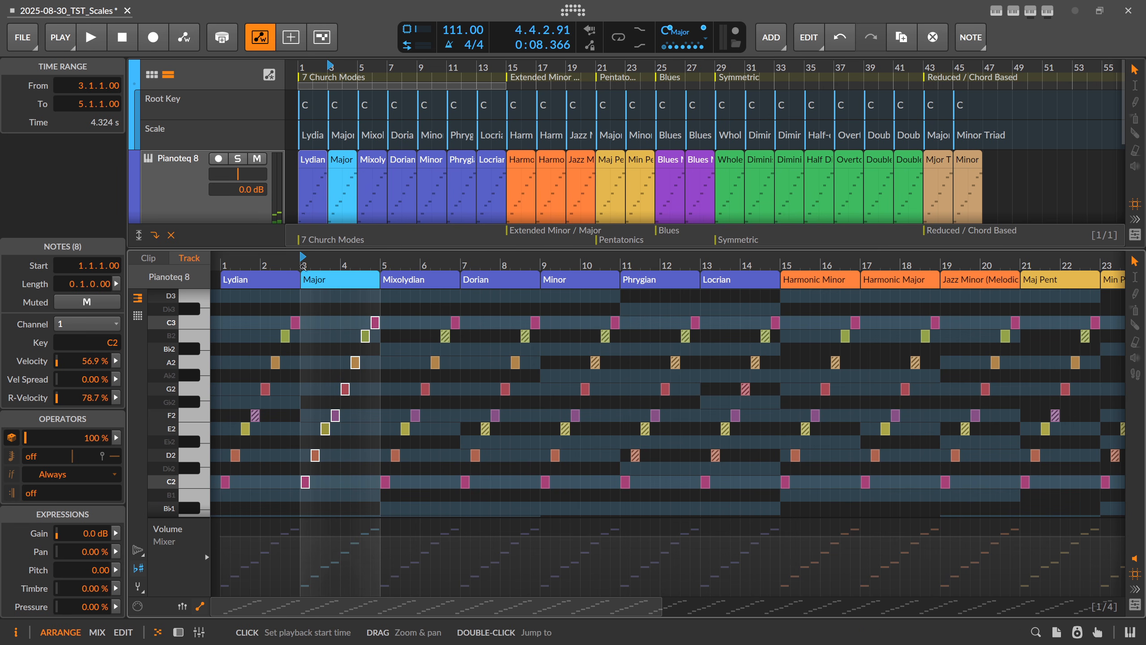
Raise the F2 note in the Lydian clip by one semitone to F#2
drag(303, 266, 314, 270)
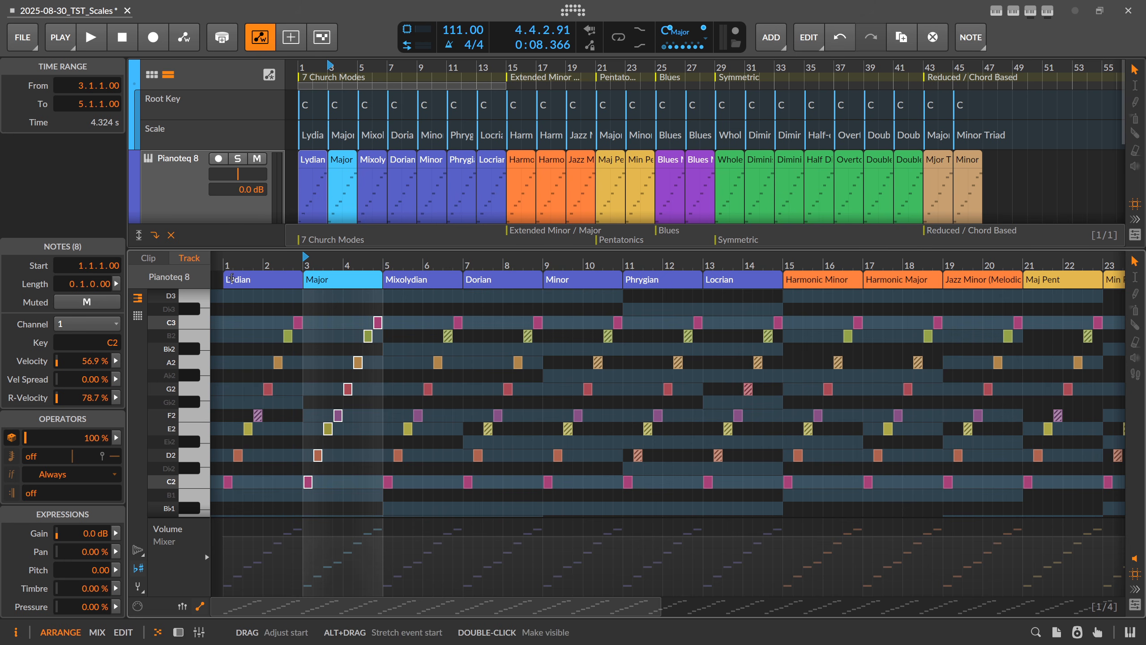
click(241, 282)
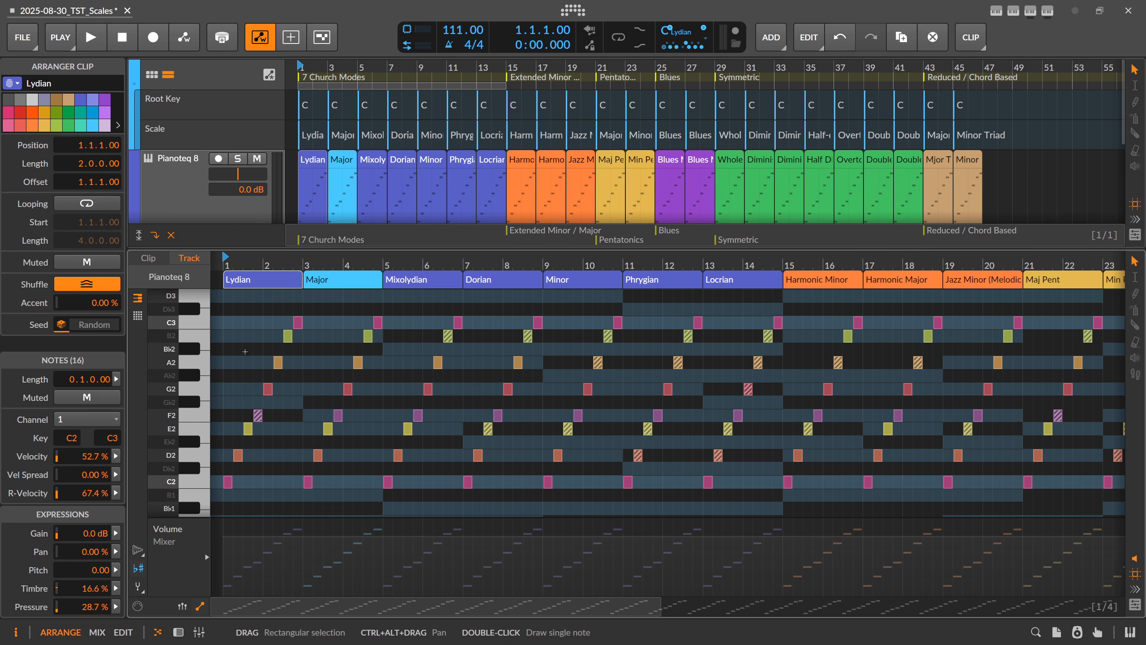
click(258, 412)
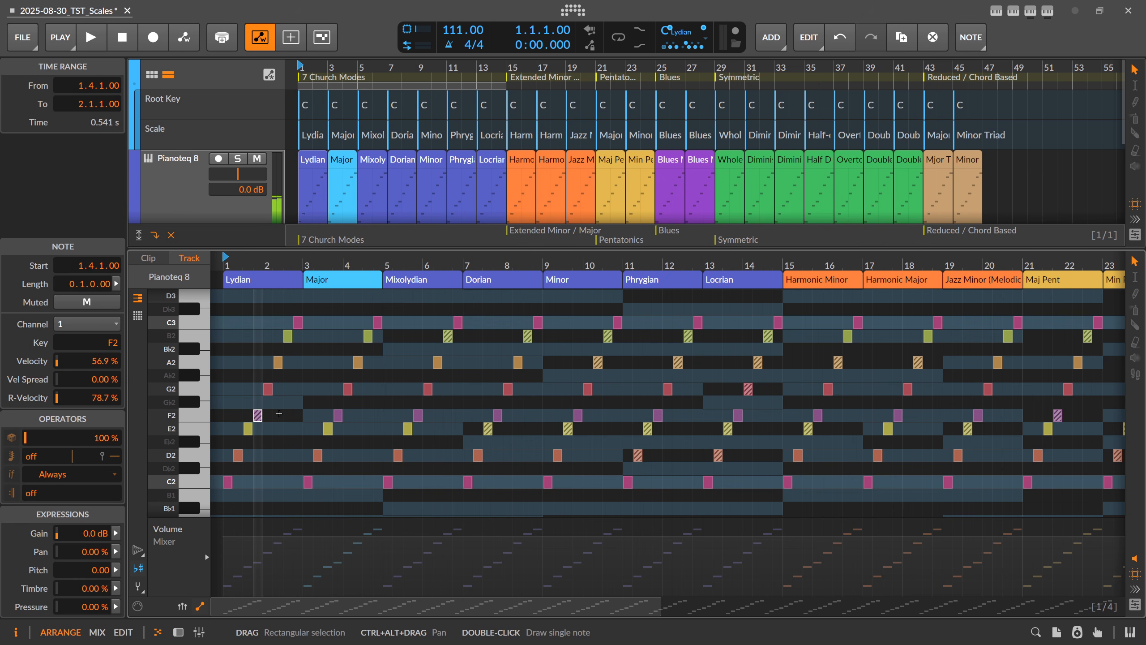
key(Up)
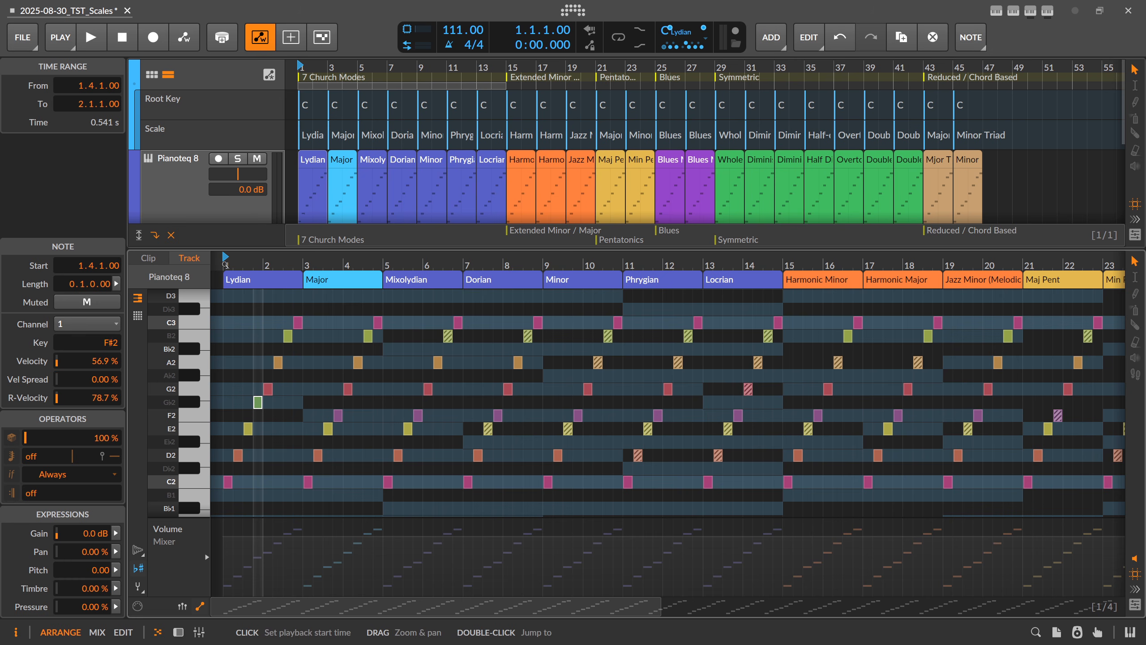
Play the Lydian scale from bar 1 and continue into the Major scale to compare how they sound
key(space)
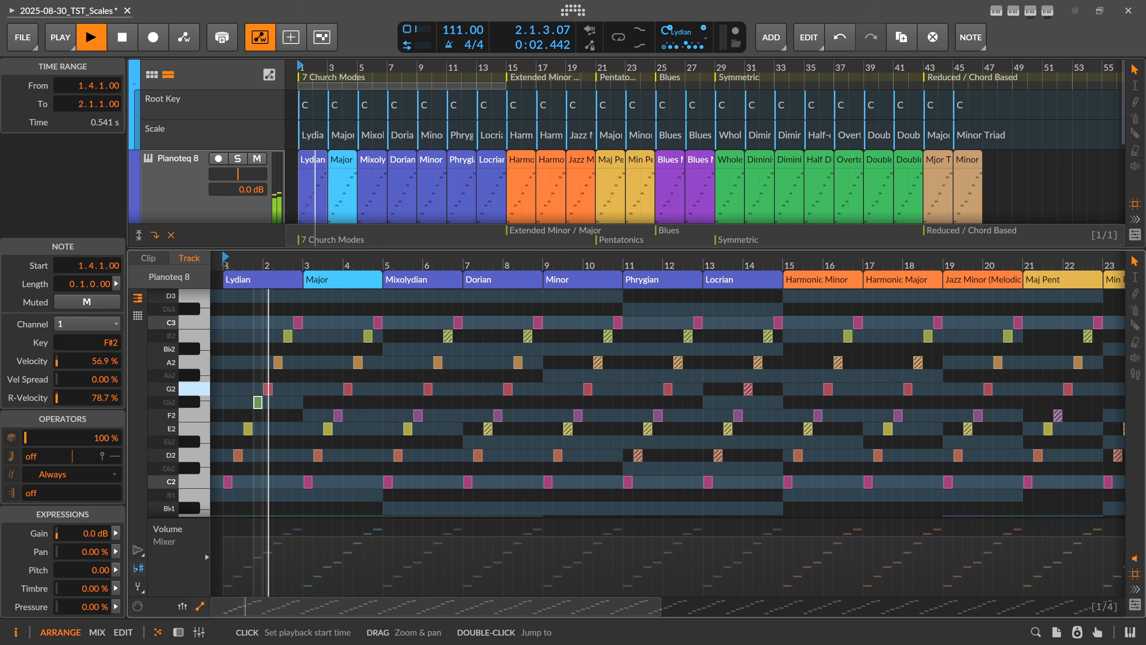
key(space)
key(space)
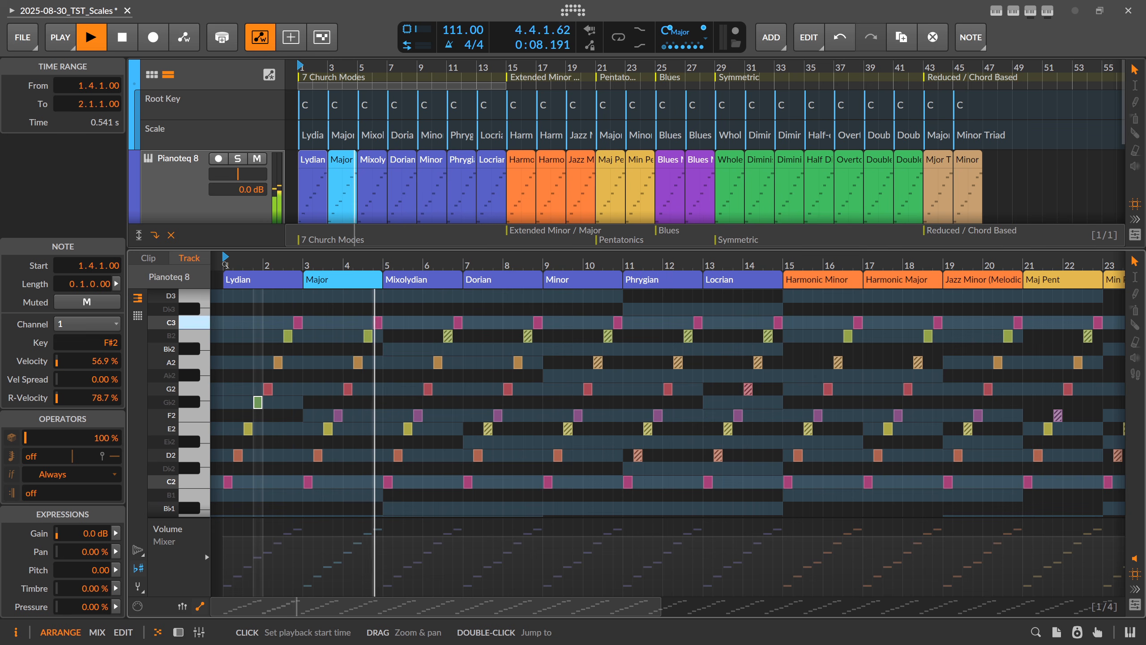
key(space)
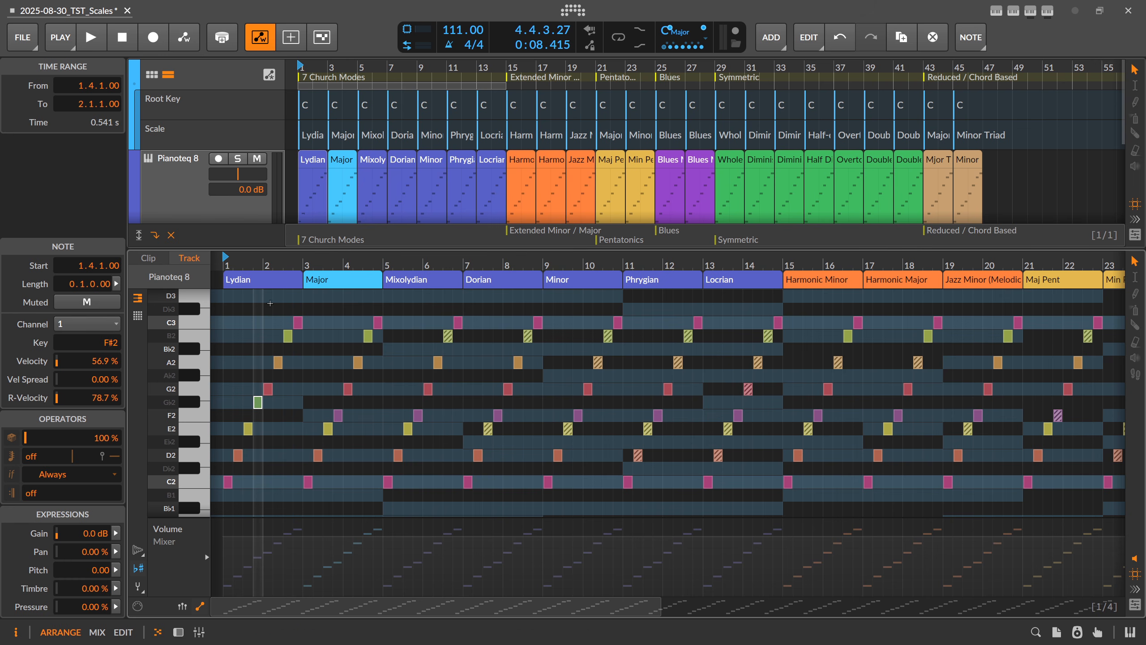
Select the Lydian and Major clips in turn and compare their notes around the raised F#2
click(260, 280)
click(308, 280)
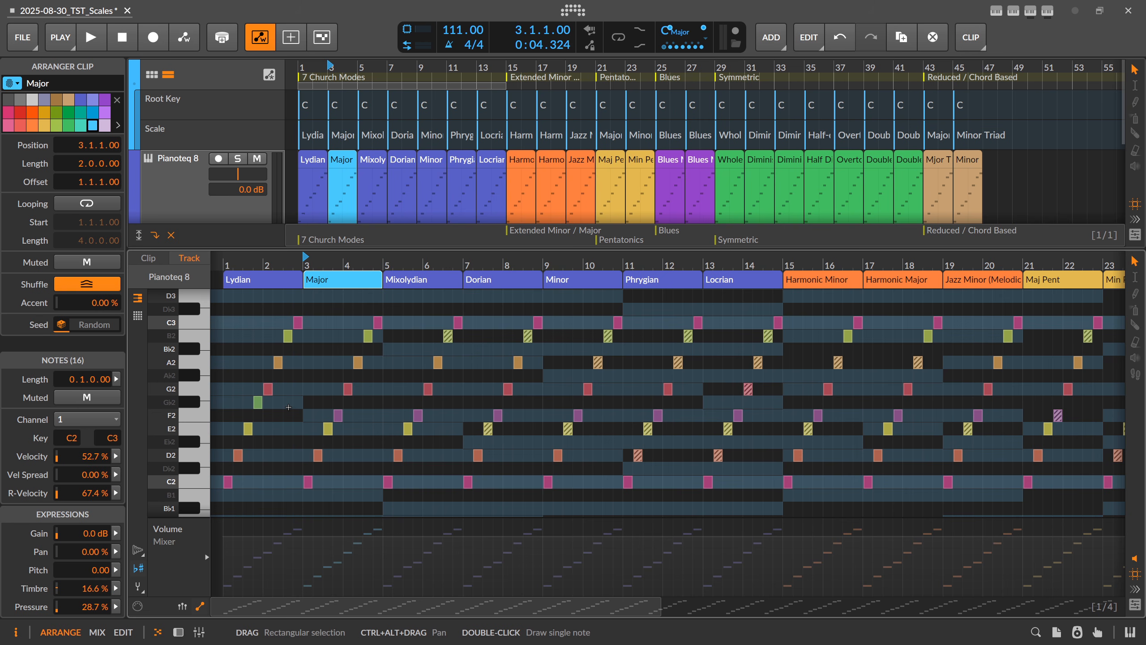
click(266, 389)
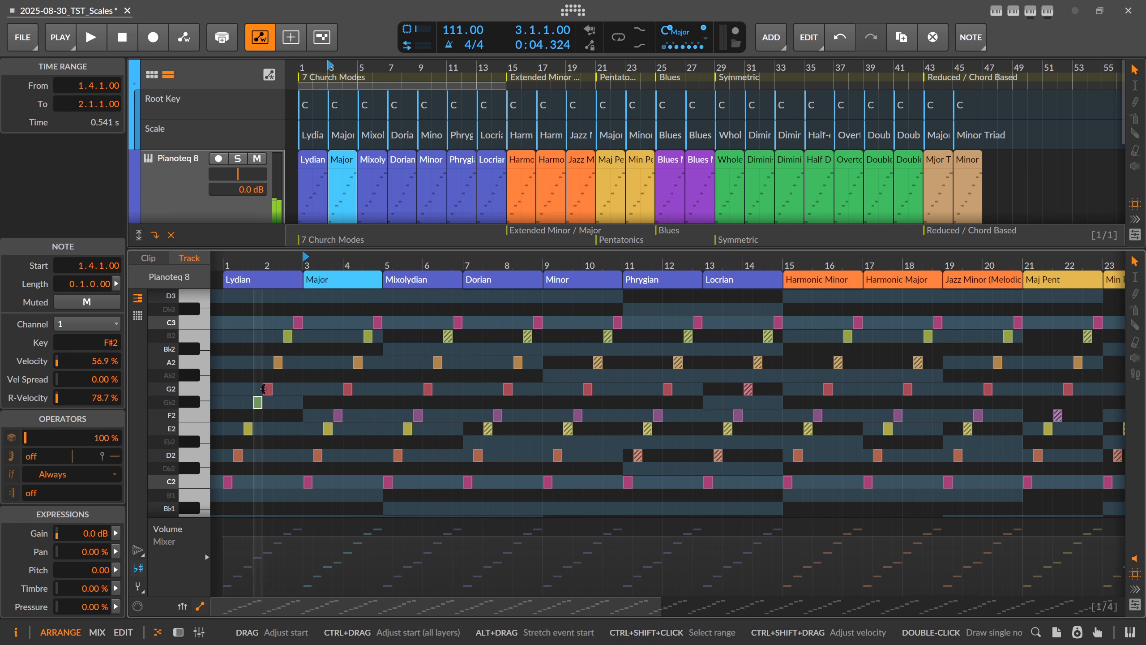
click(260, 400)
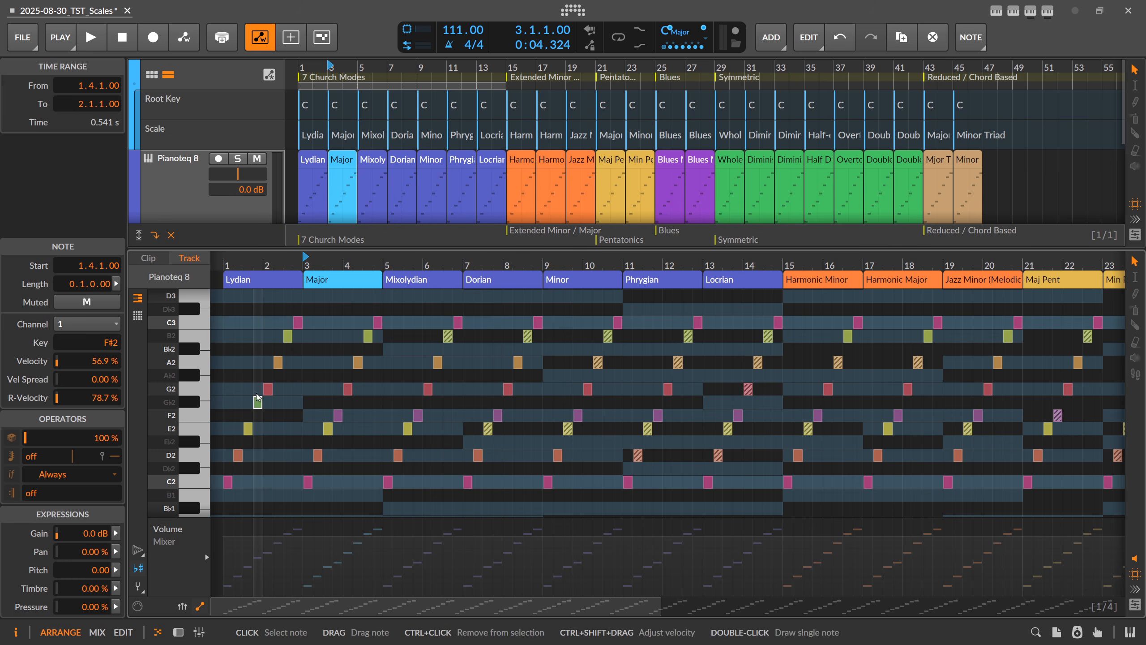
drag(241, 389, 358, 411)
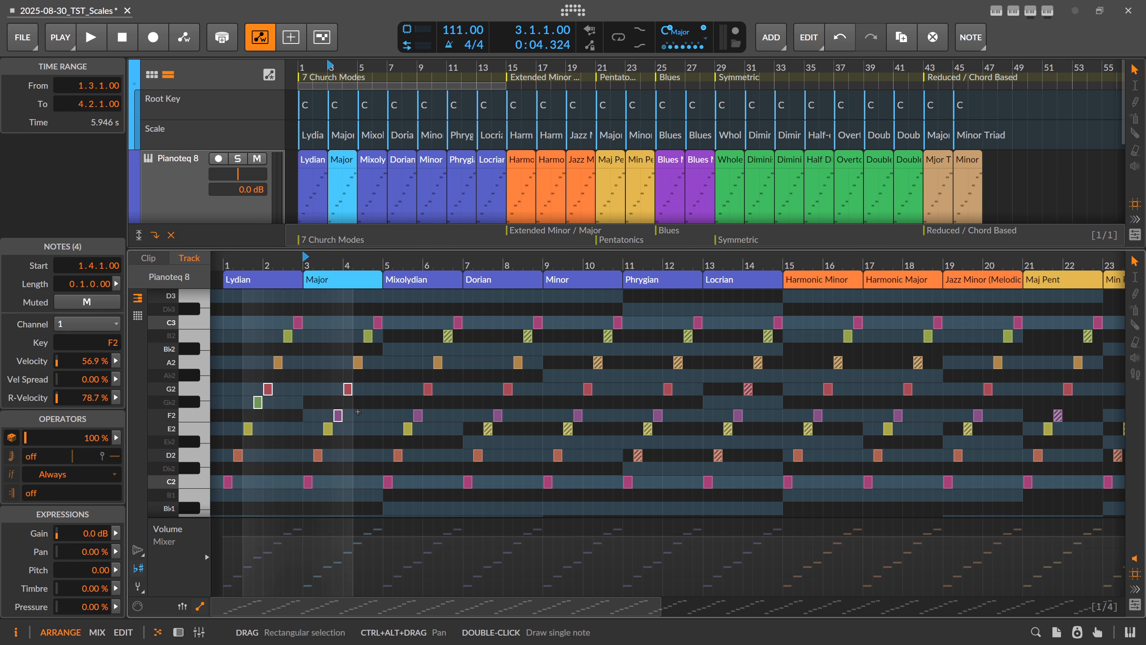
key(Delete)
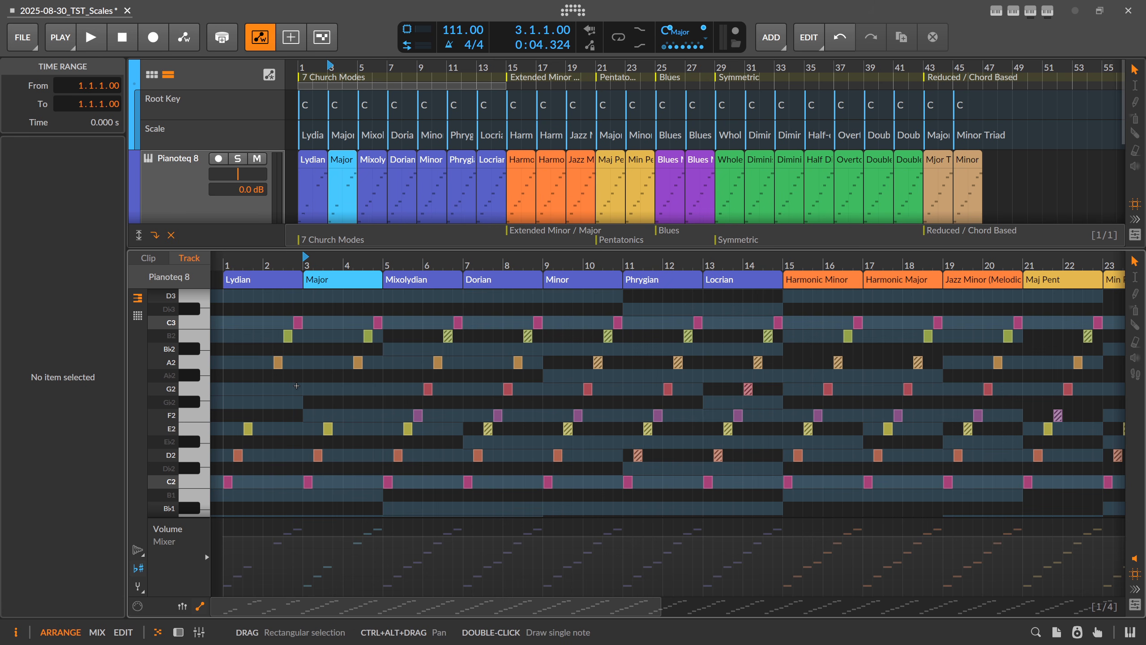
key(ctrl+z)
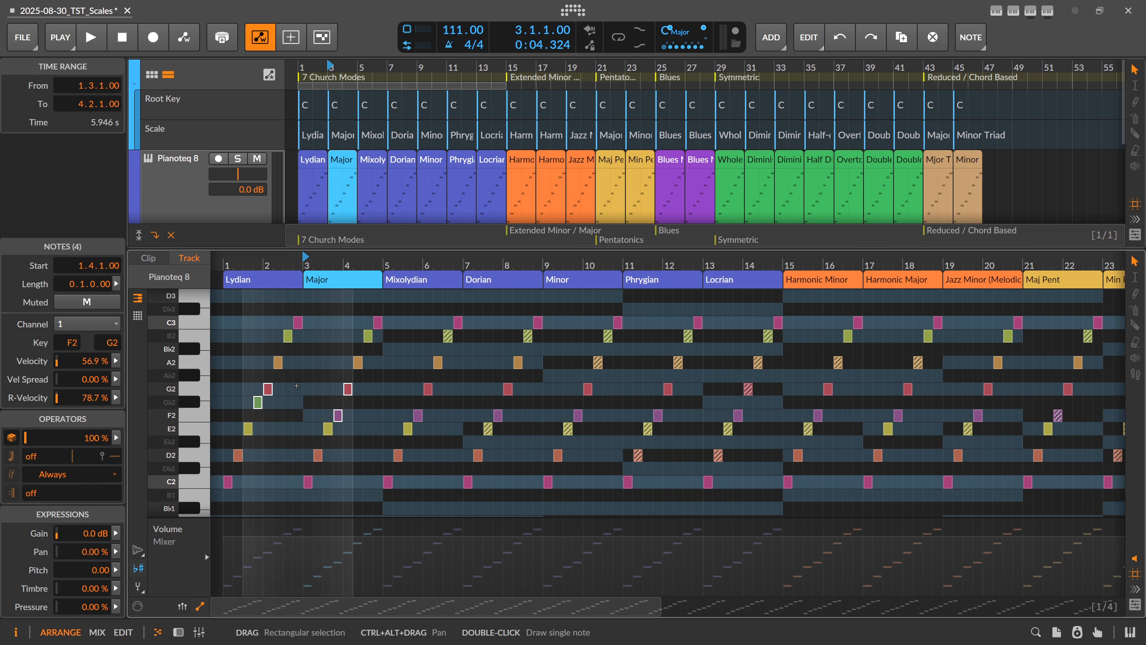
click(380, 394)
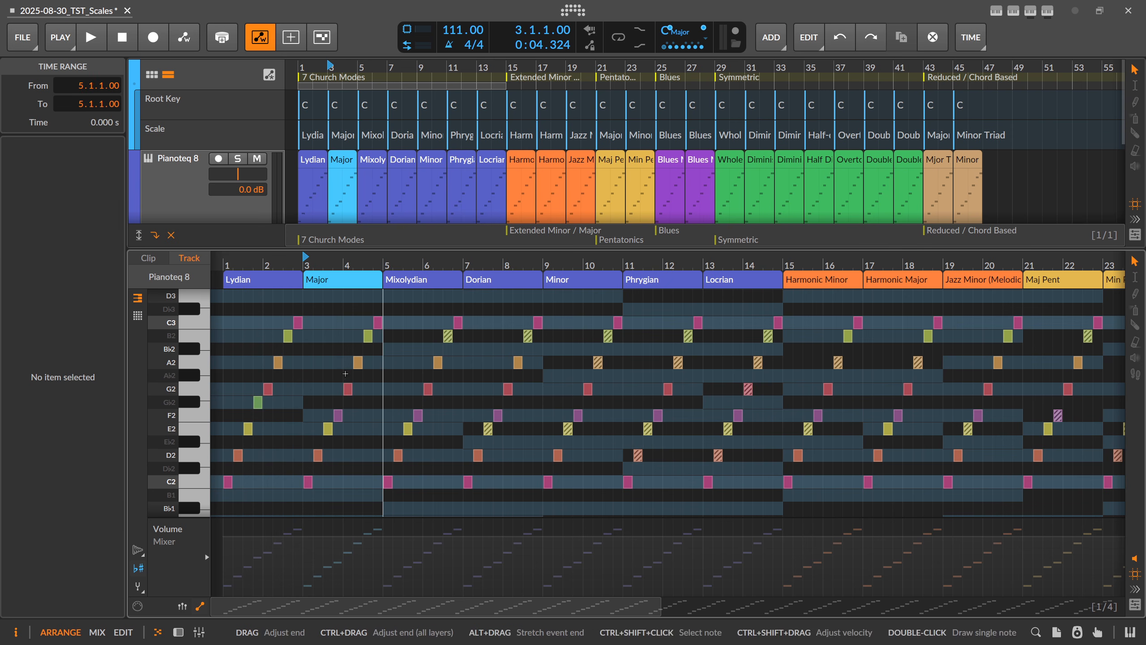
Lower the B2 note in the Mixolydian clip to A#2 and play that scale from bar 5
click(386, 266)
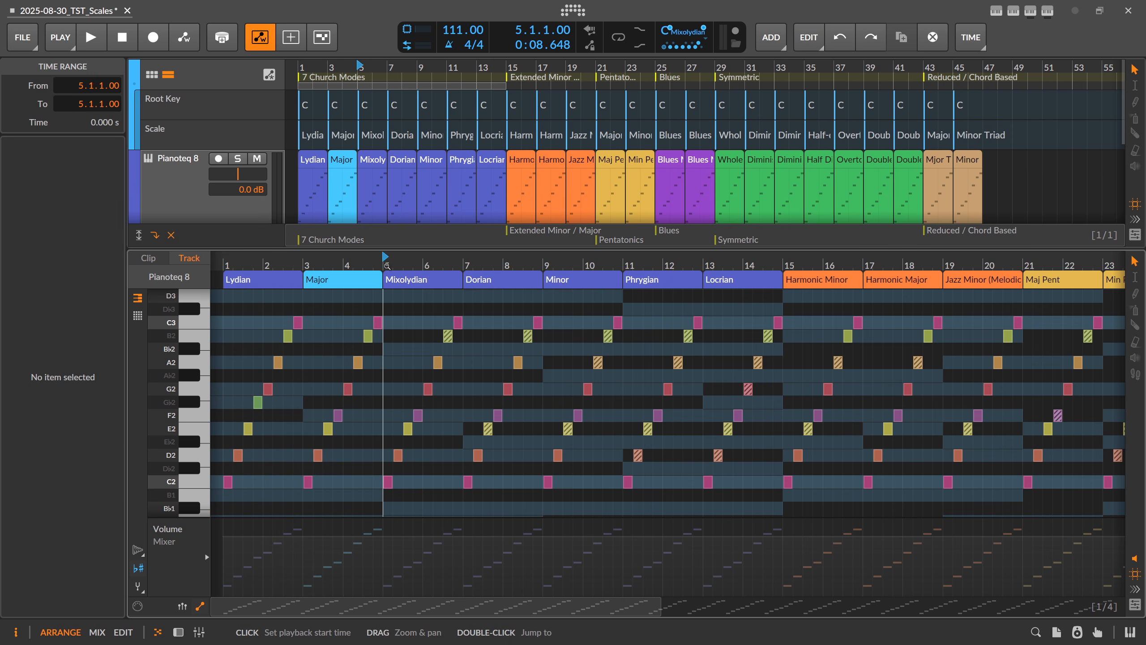
drag(387, 266, 389, 272)
click(457, 338)
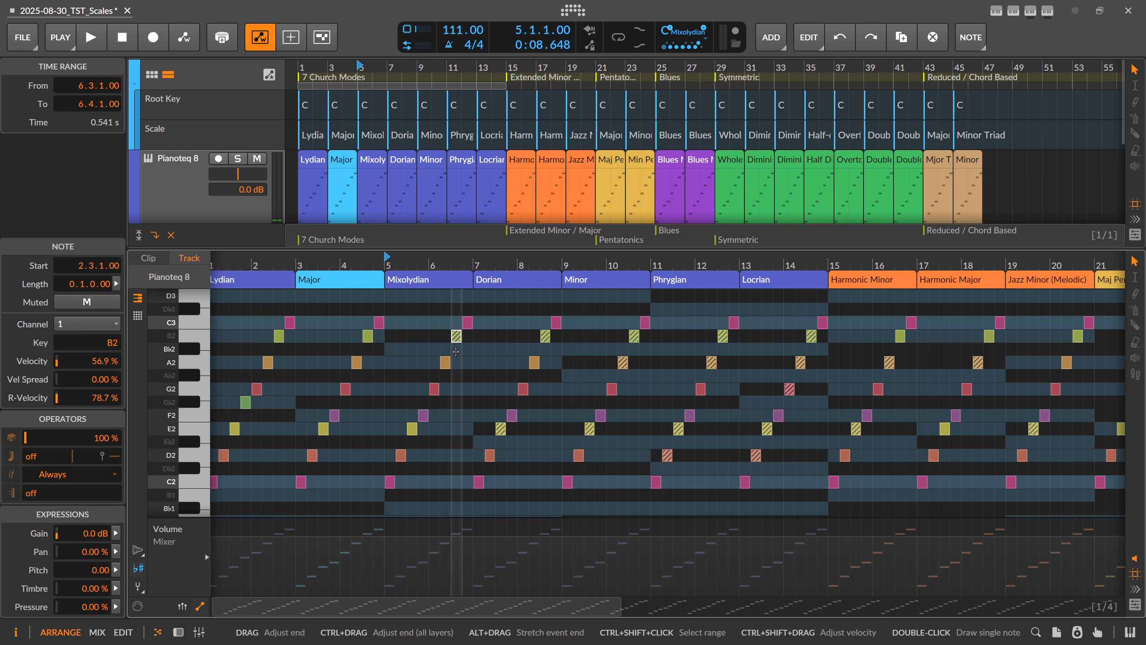
key(Down)
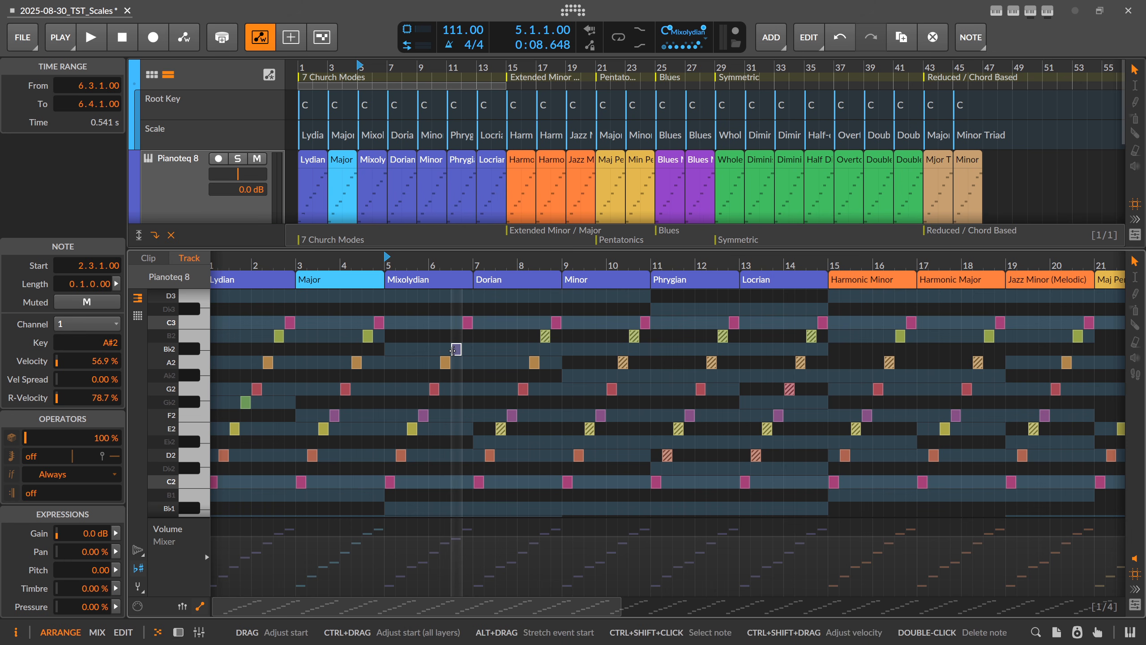
key(space)
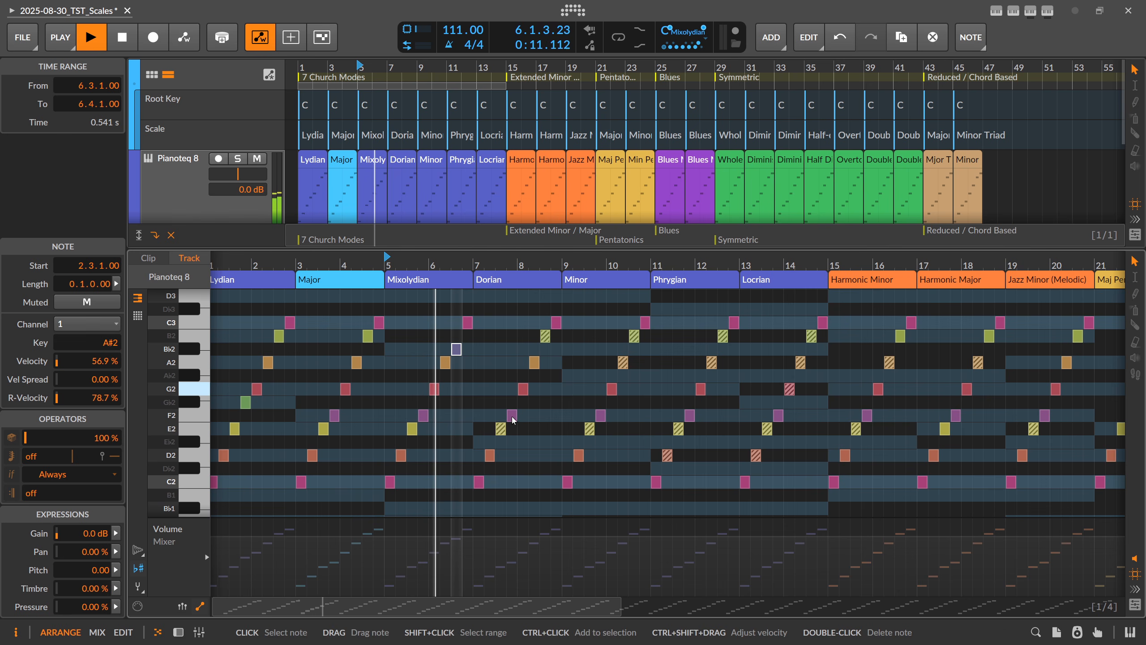
key(space)
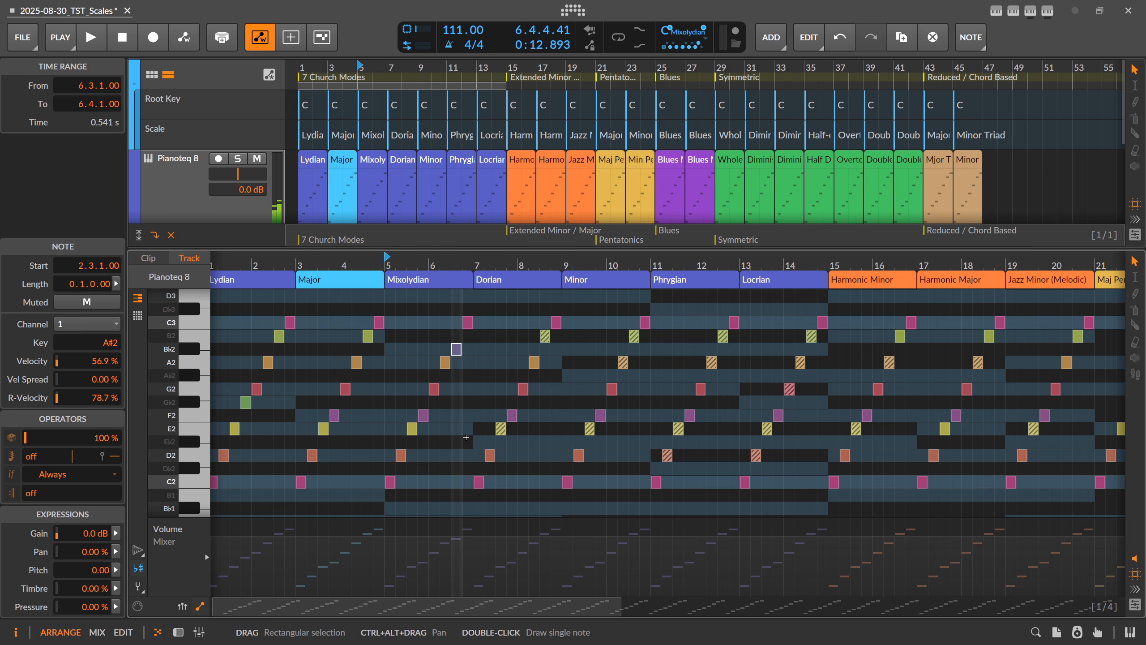
Play the Major scale from bar 3 and continue through Mixolydian to compare their sevenths
click(323, 280)
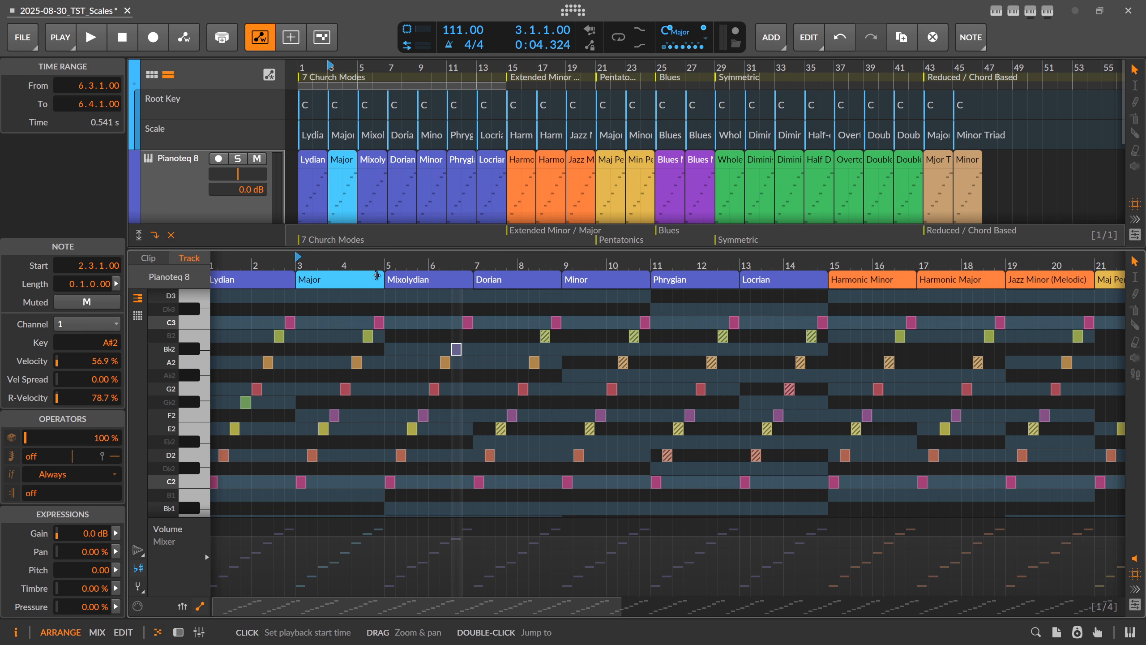
key(space)
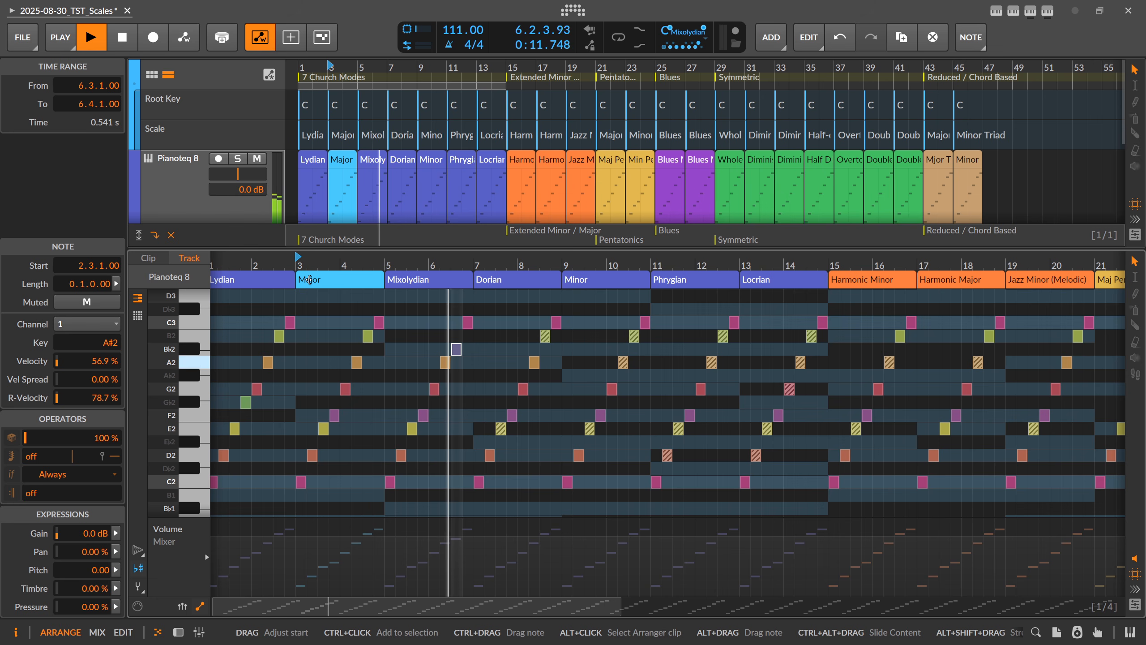
key(space)
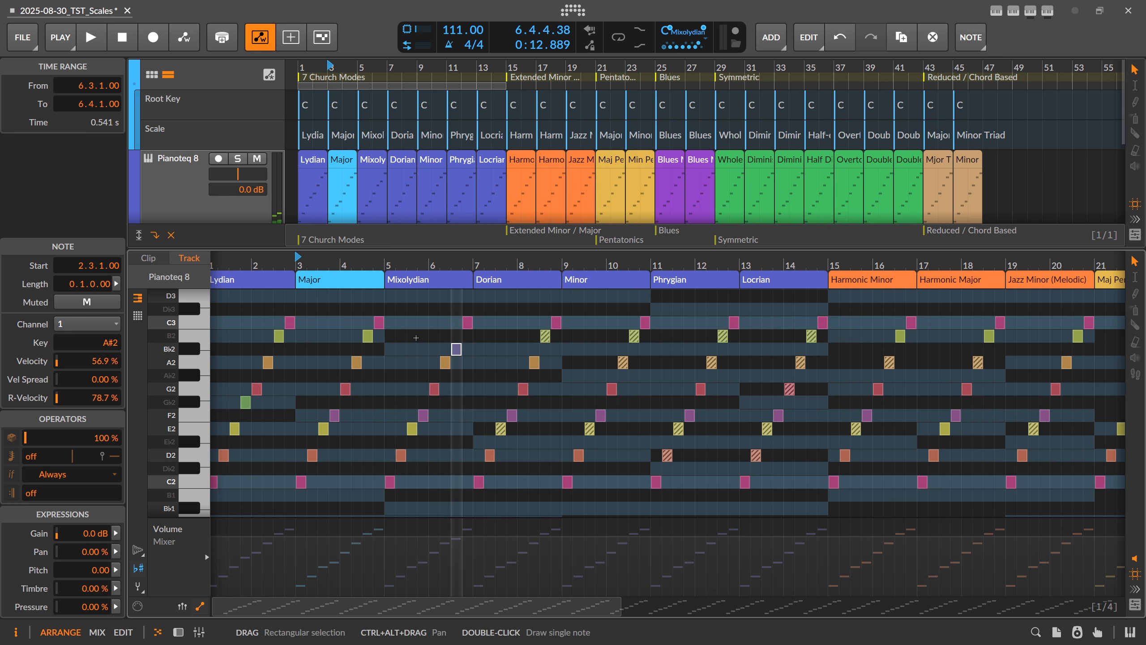
Delete the seventh notes, B2 in the Major clip and A#2 in the Mixolydian clip
click(418, 337)
drag(480, 346, 340, 334)
key(Delete)
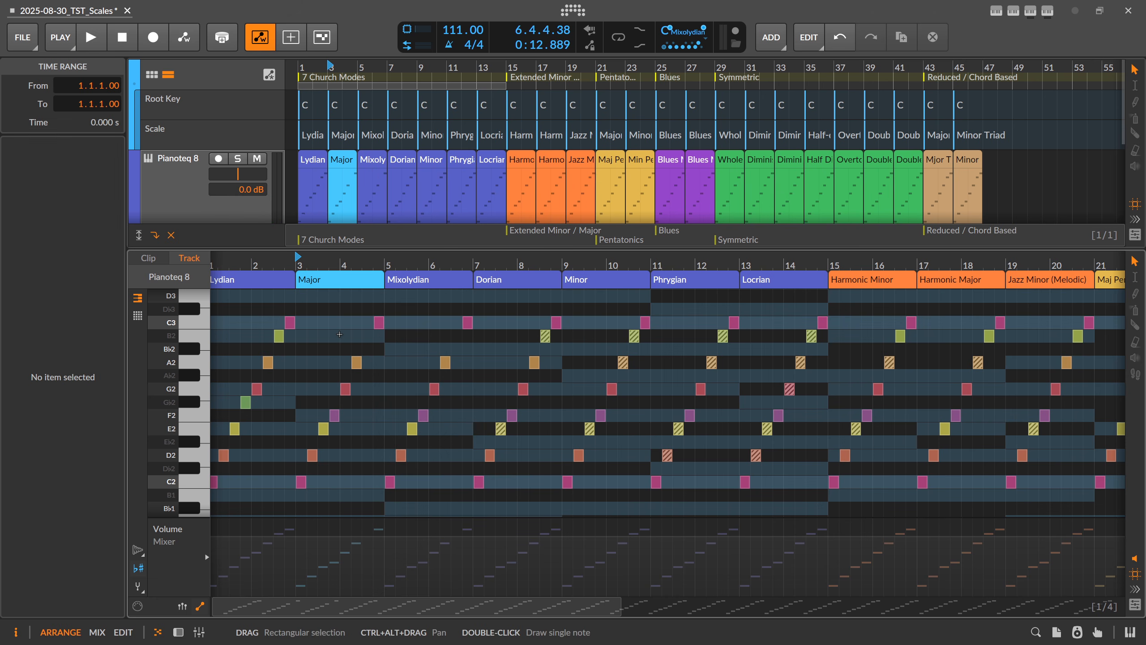
Play the Major and Mixolydian clips from bar 3 without their sevenths and undo the note deletion
click(300, 266)
key(space)
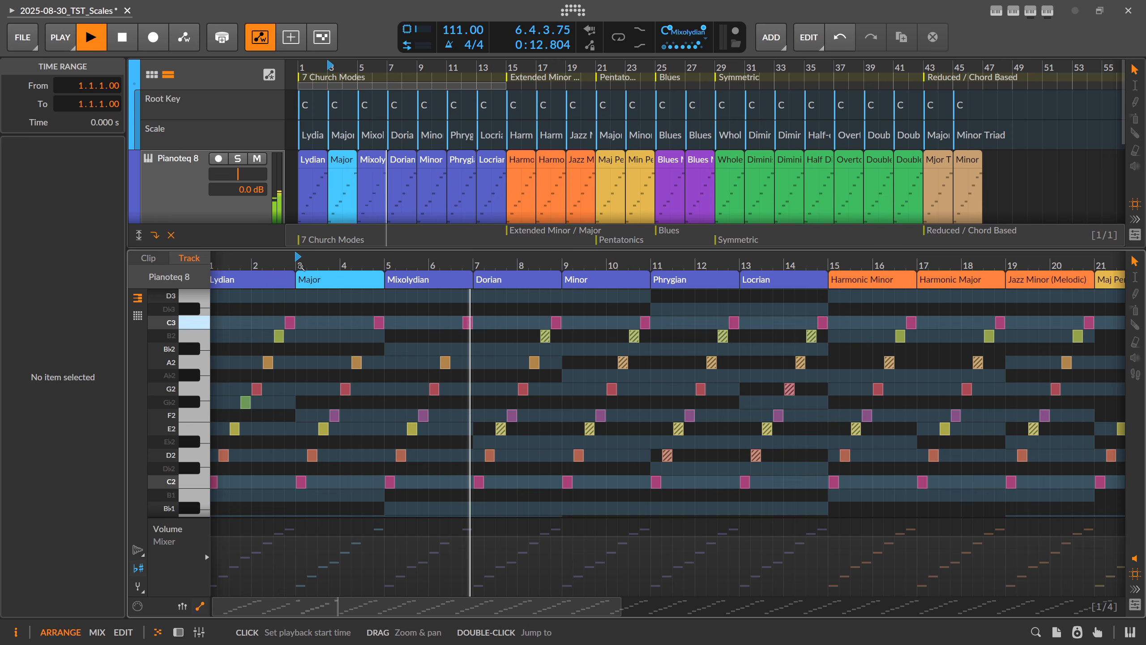
key(space)
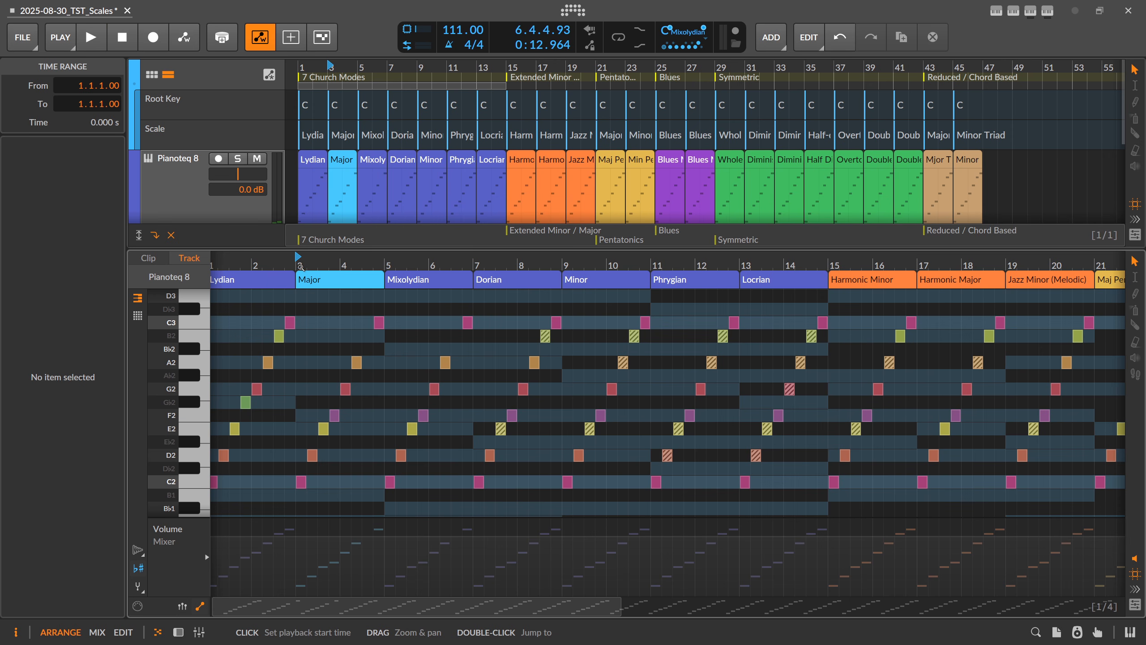
key(ctrl+z)
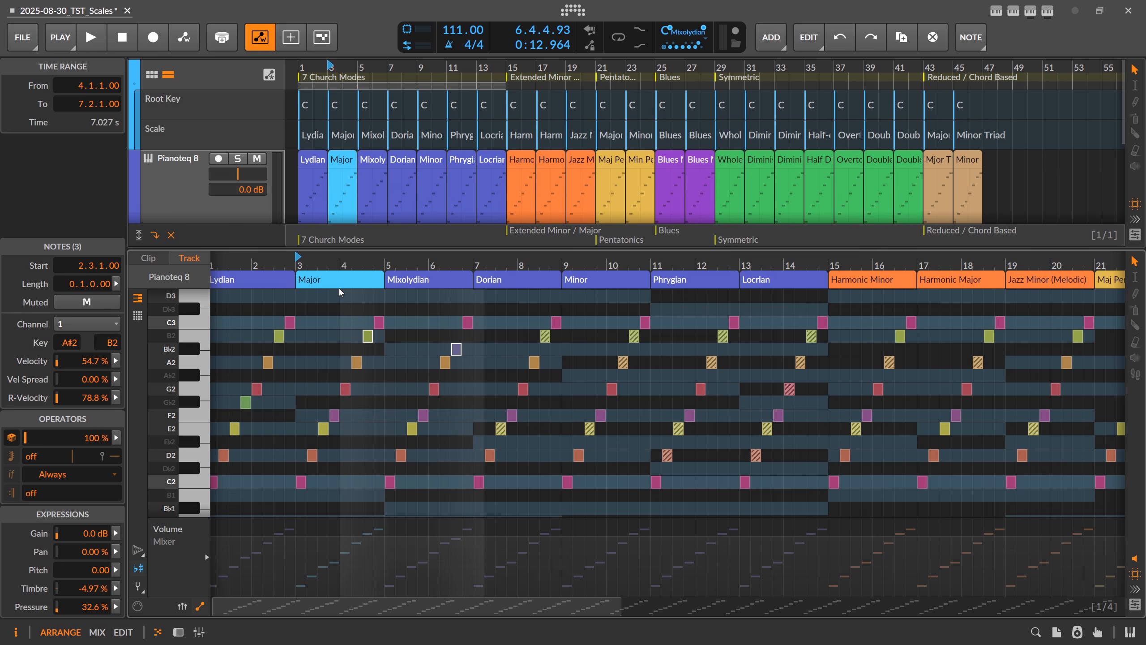
Apply Quantize to Key to the Dorian clip at bar 7
drag(433, 336, 453, 366)
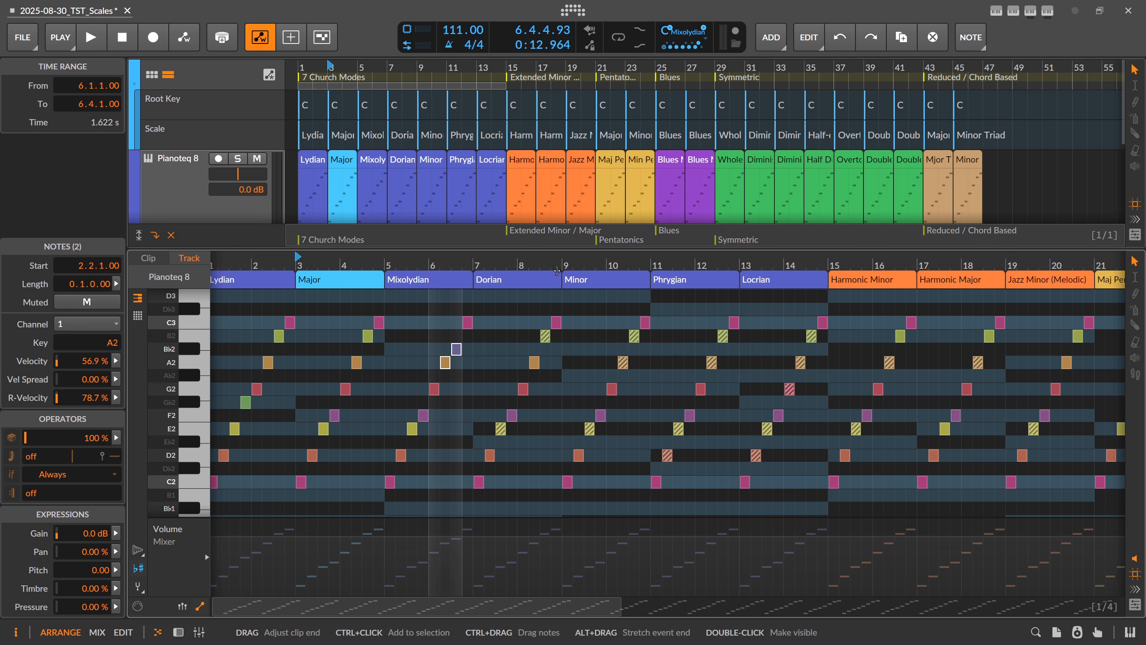
click(495, 279)
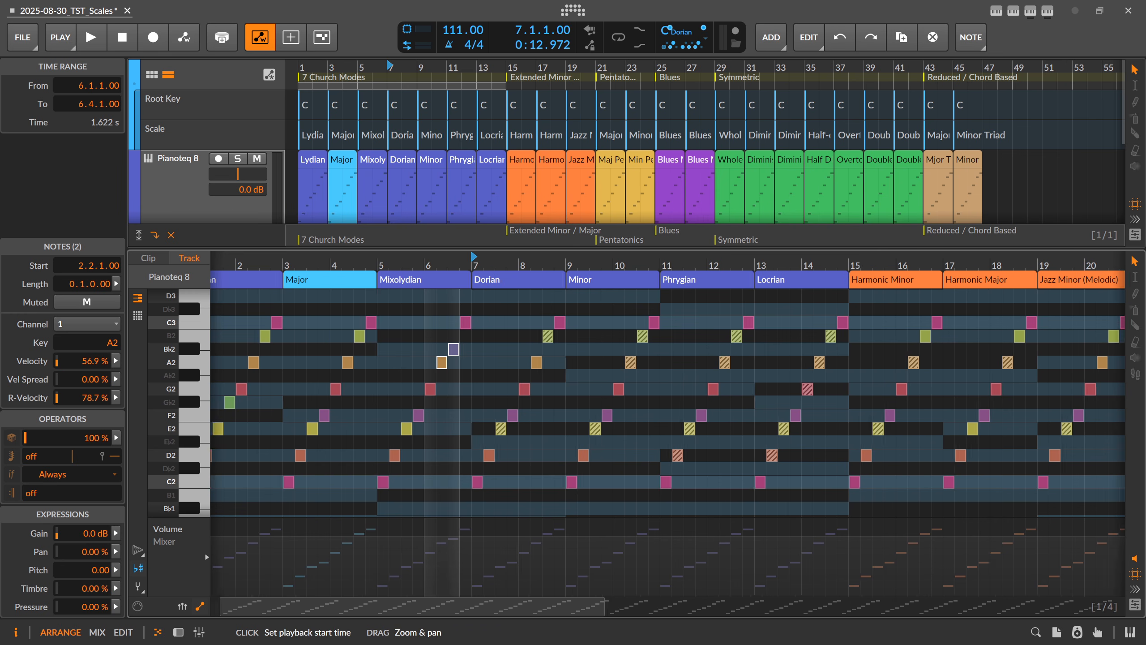
click(504, 281)
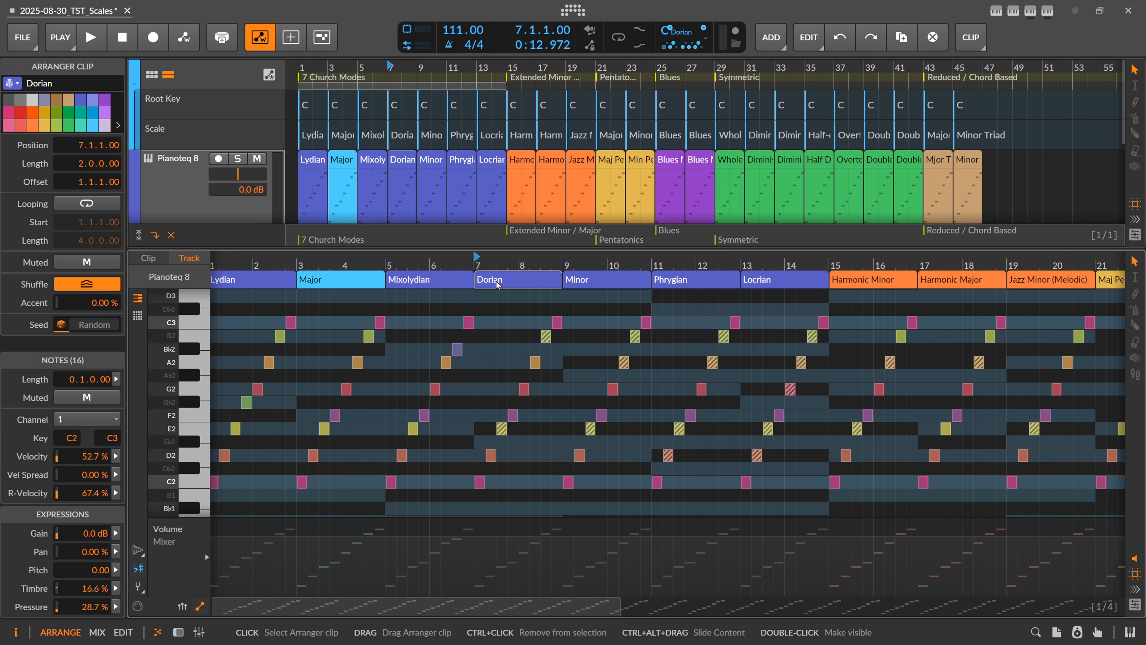
right_click(499, 281)
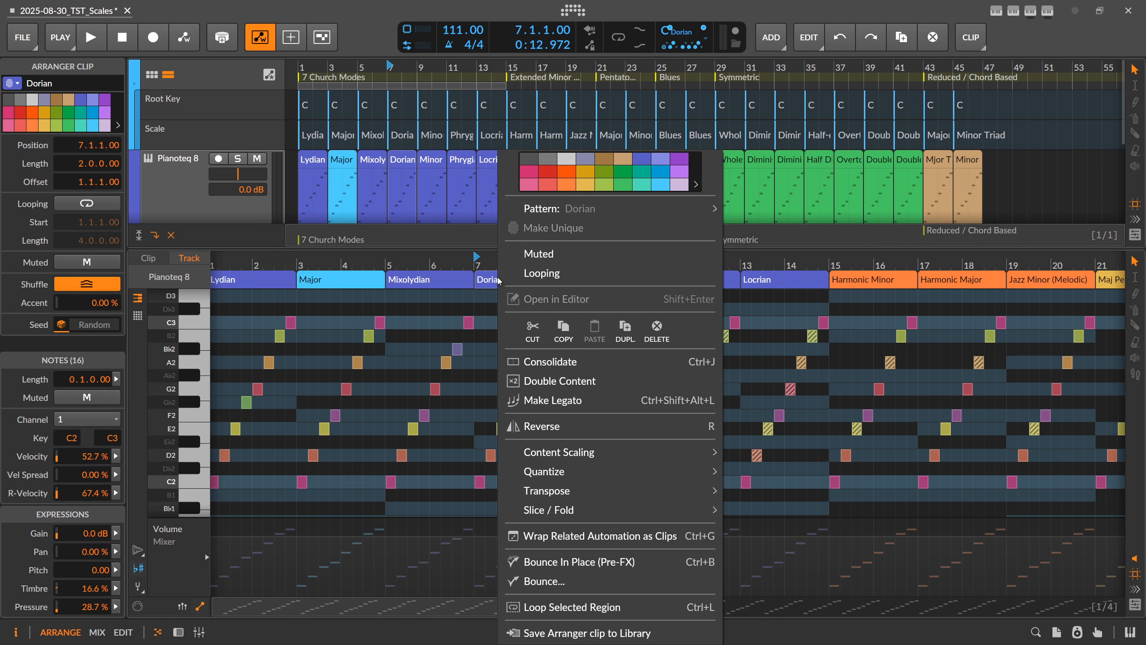
click(488, 283)
right_click(408, 161)
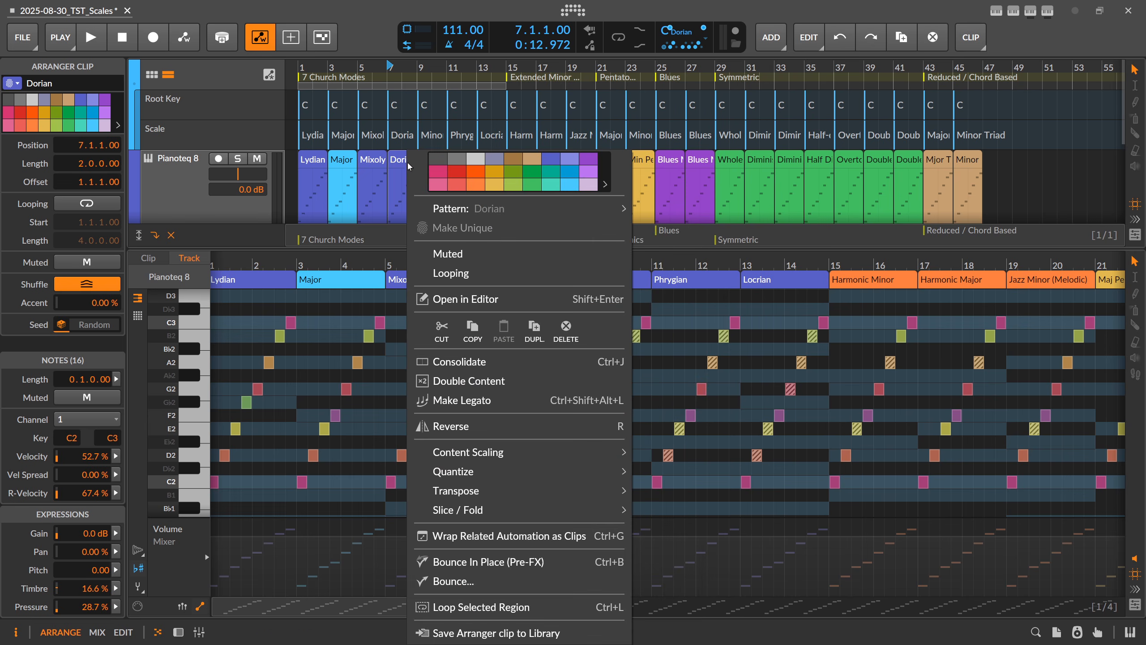
mouse_move(520, 477)
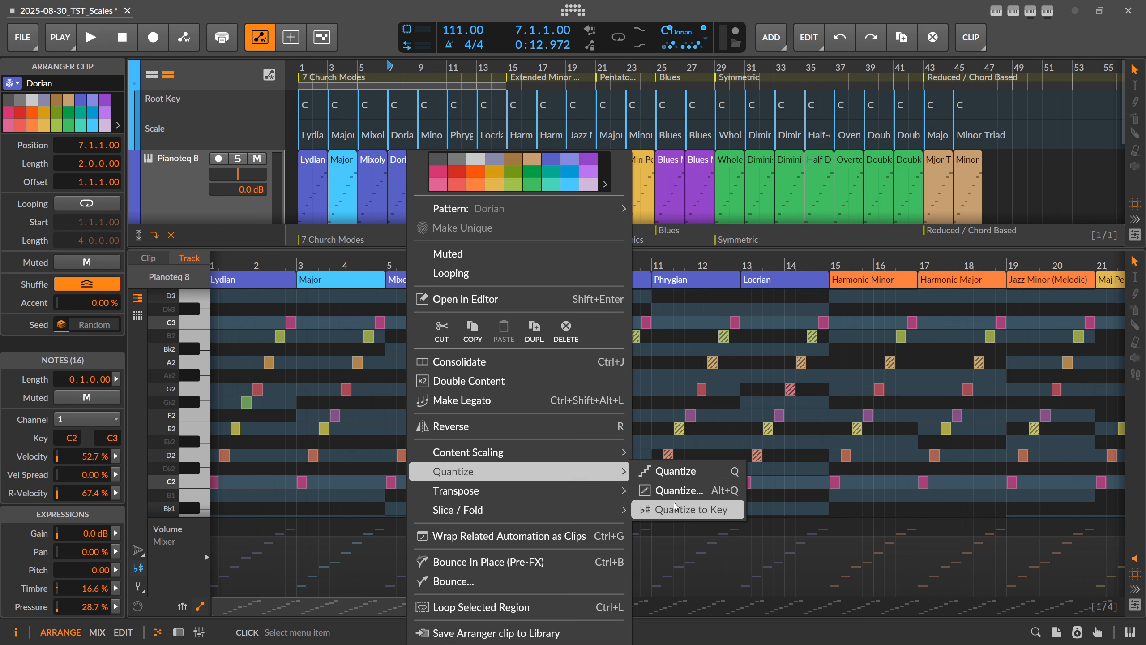
click(694, 516)
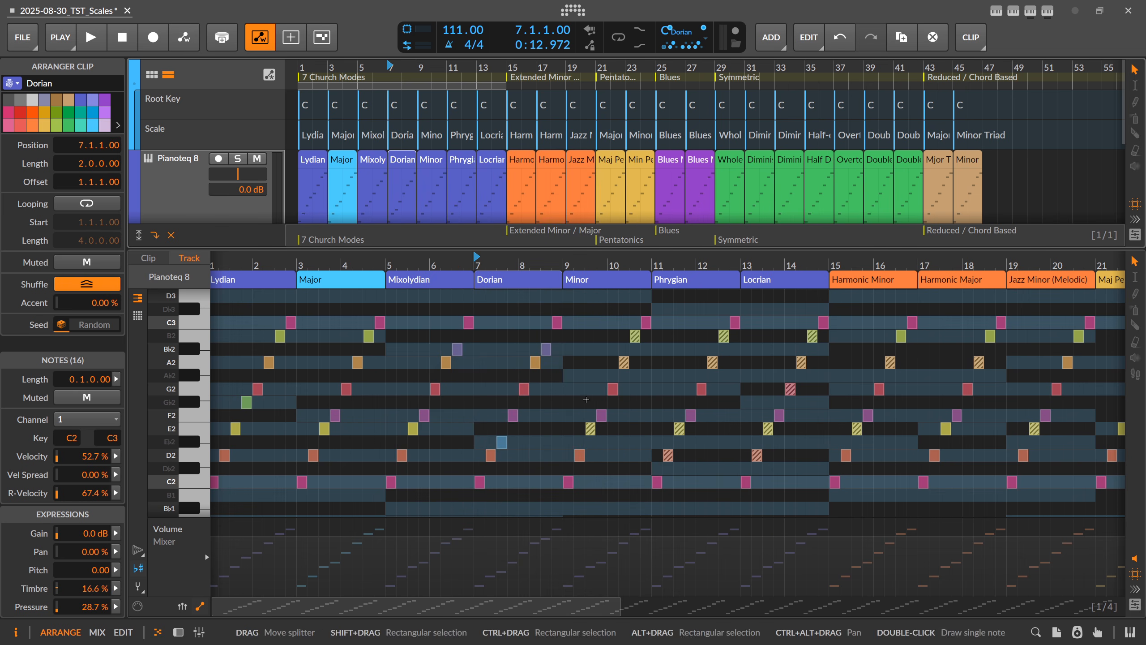
Alternately undo and redo the Dorian clip's key quantization to compare the notes, ending with it undone
key(ctrl+z)
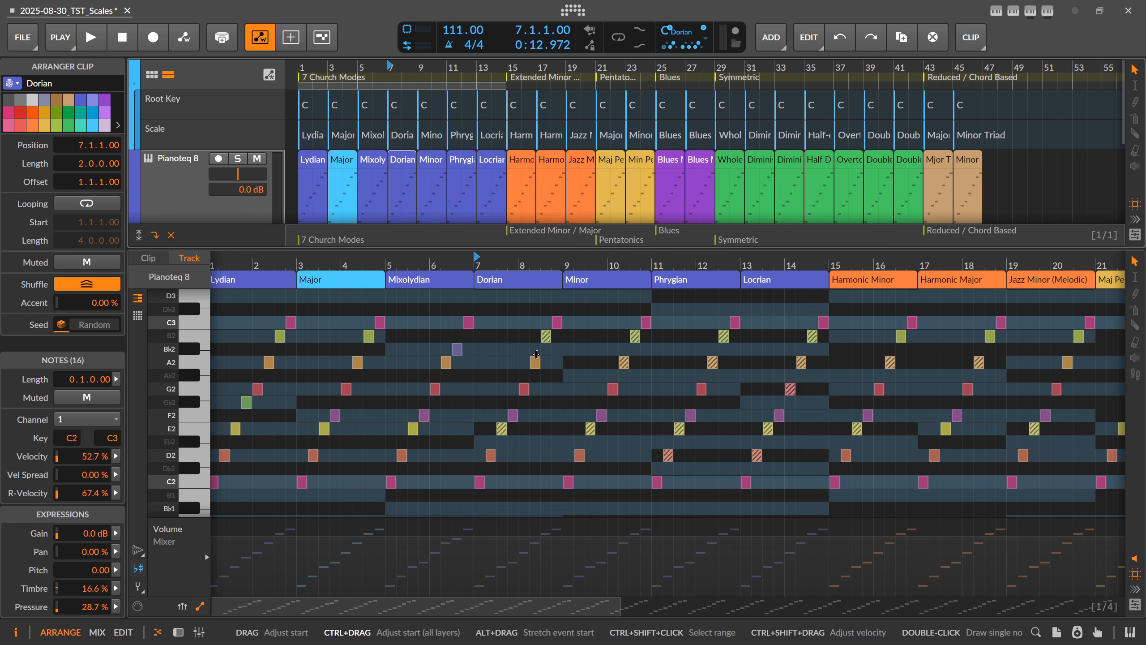
key(ctrl+shift+z)
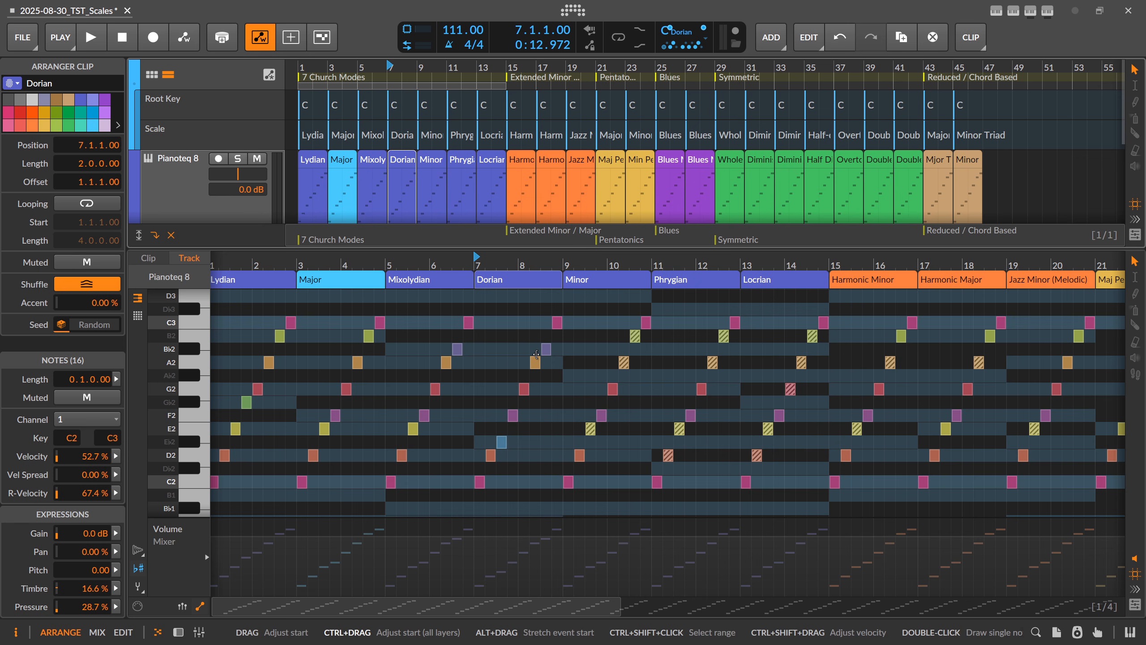
key(ctrl+z)
key(ctrl+shift+z)
key(ctrl+z)
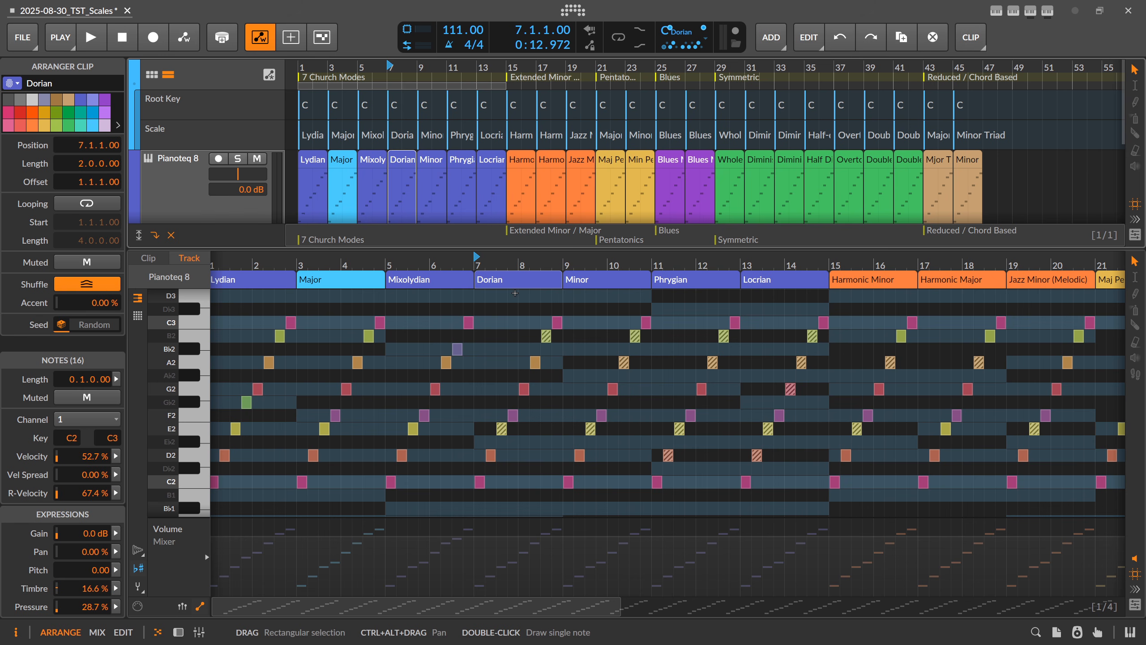
Lower the Dorian clip's E2 note to D#2 and its B2 note to A#2
click(457, 349)
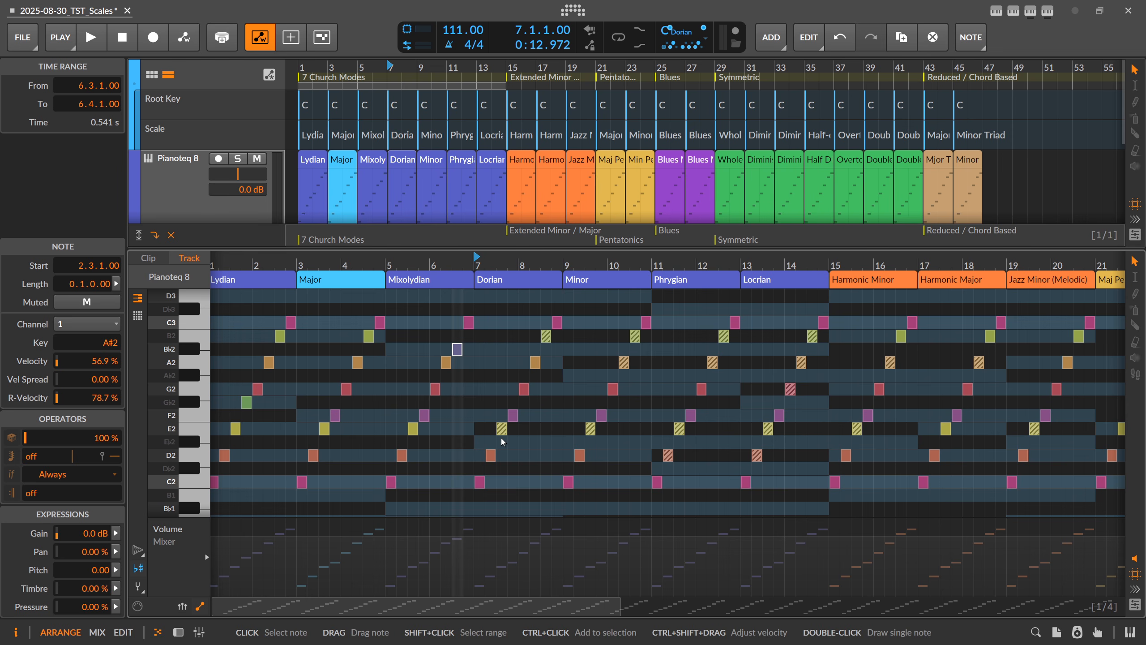
drag(501, 434, 501, 442)
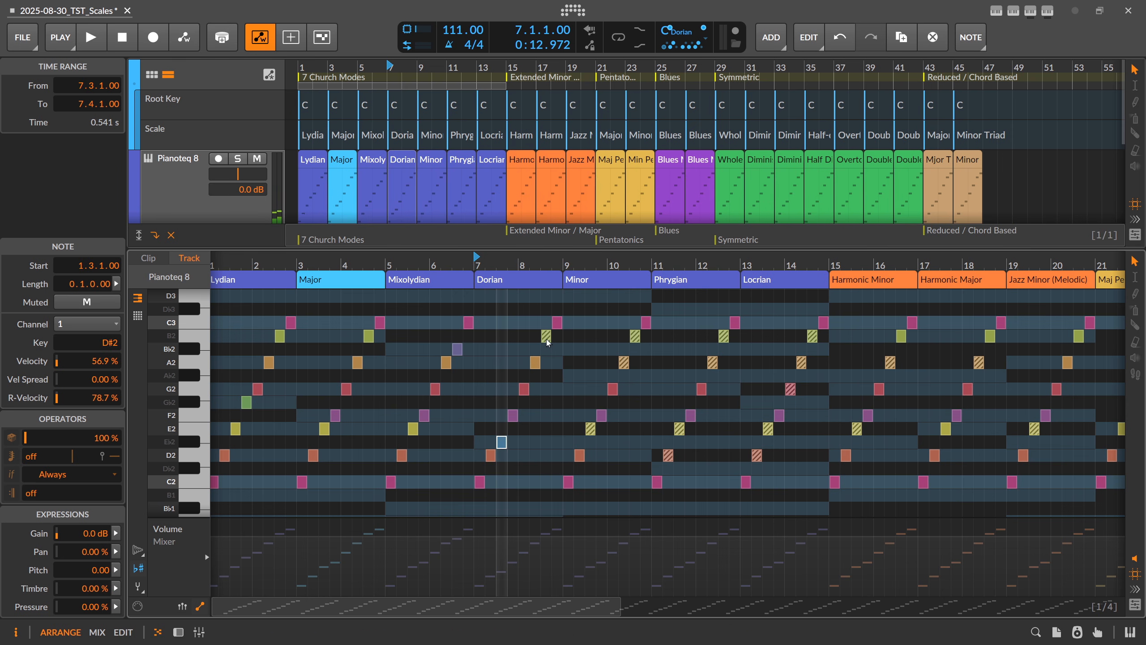
drag(546, 335, 547, 349)
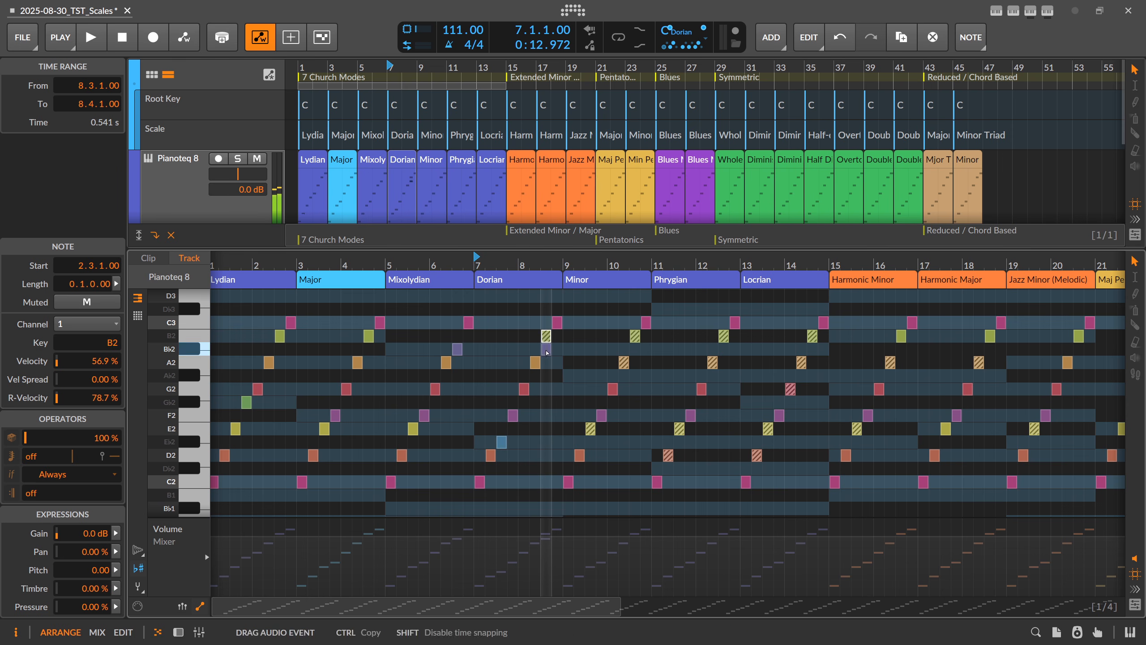
Play the scales from bar 3 through Major, Mixolydian and Dorian to compare how they sound
click(299, 264)
key(space)
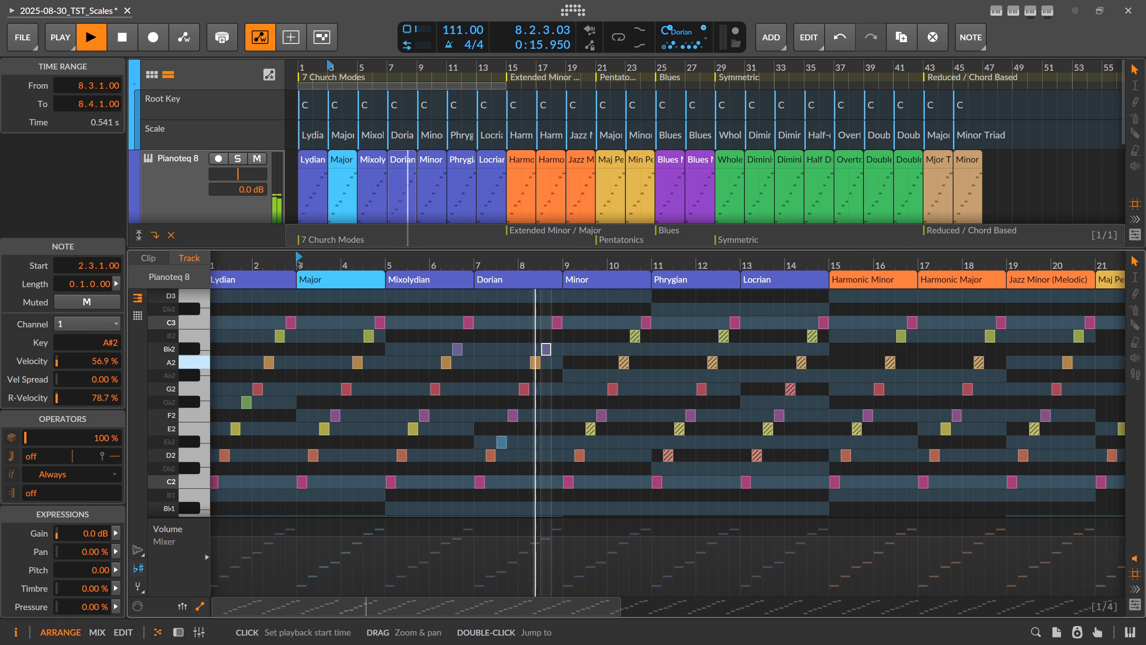
key(space)
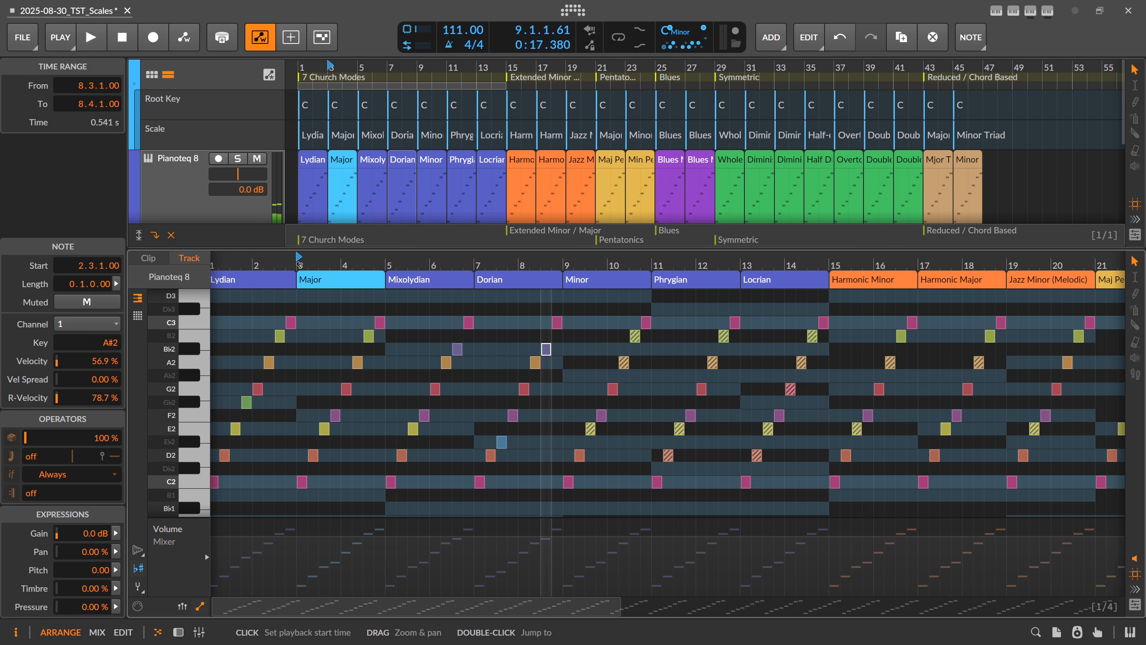
Select the Minor, Phrygian and Locrian clips together and apply Quantize to Key to all three
drag(595, 266, 595, 254)
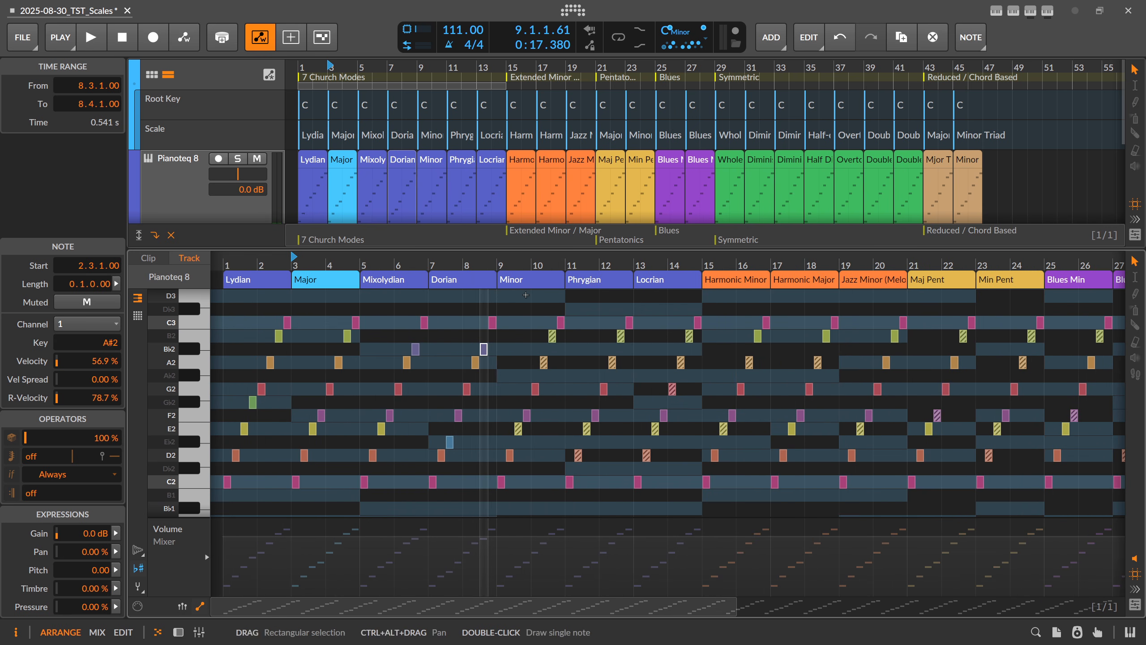
click(524, 281)
right_click(525, 281)
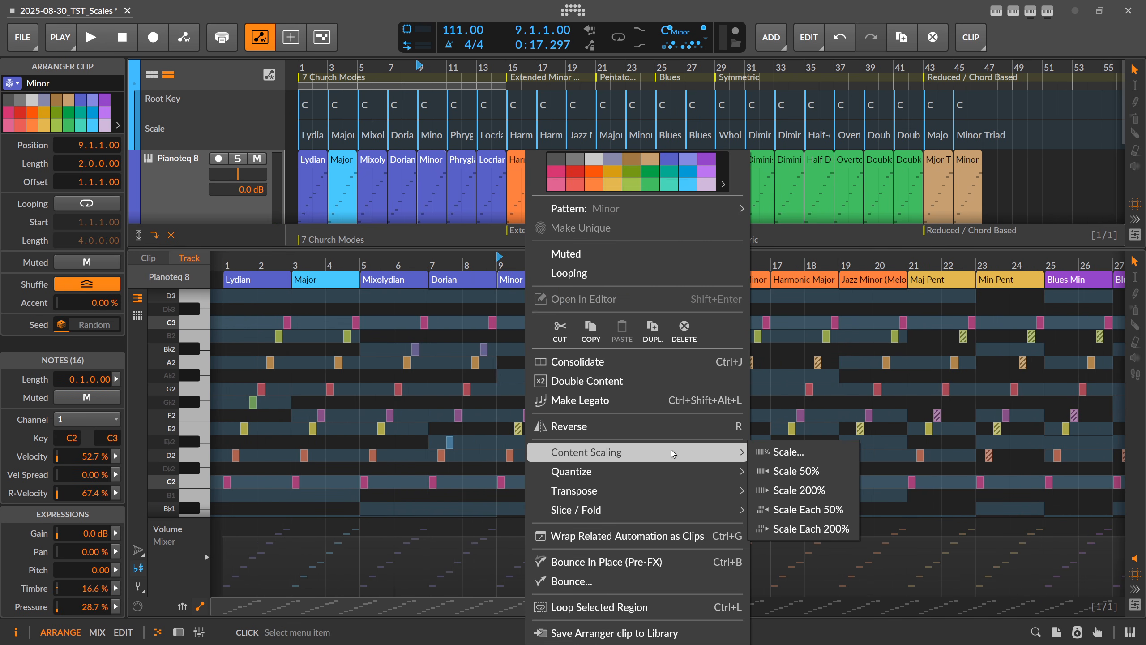
click(516, 283)
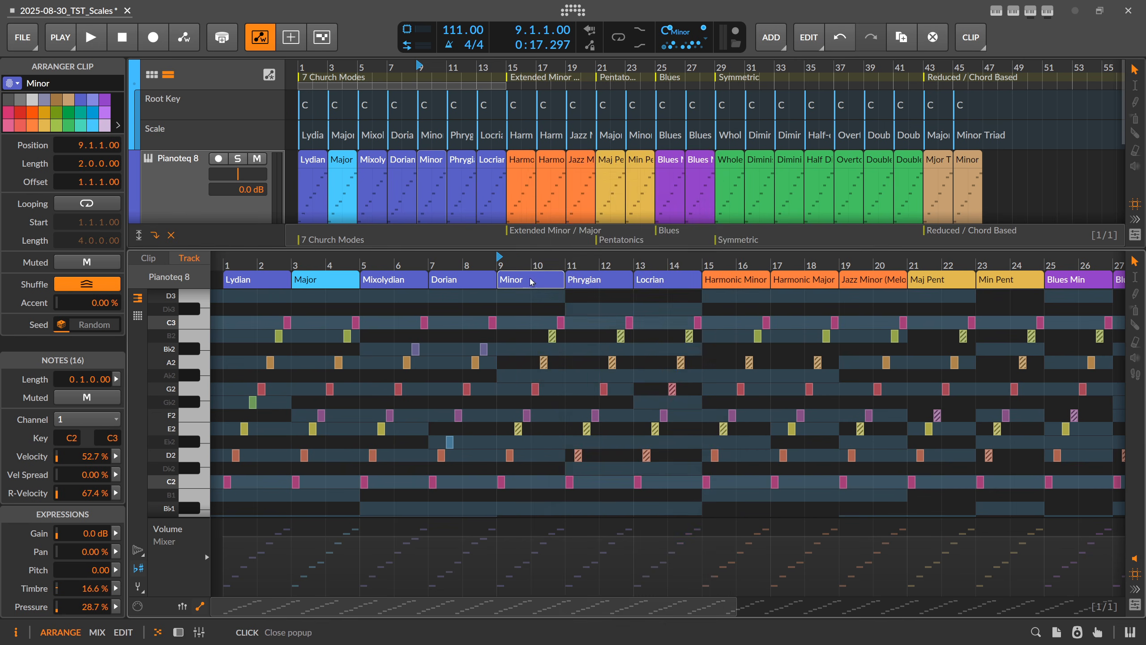
shift+click(654, 283)
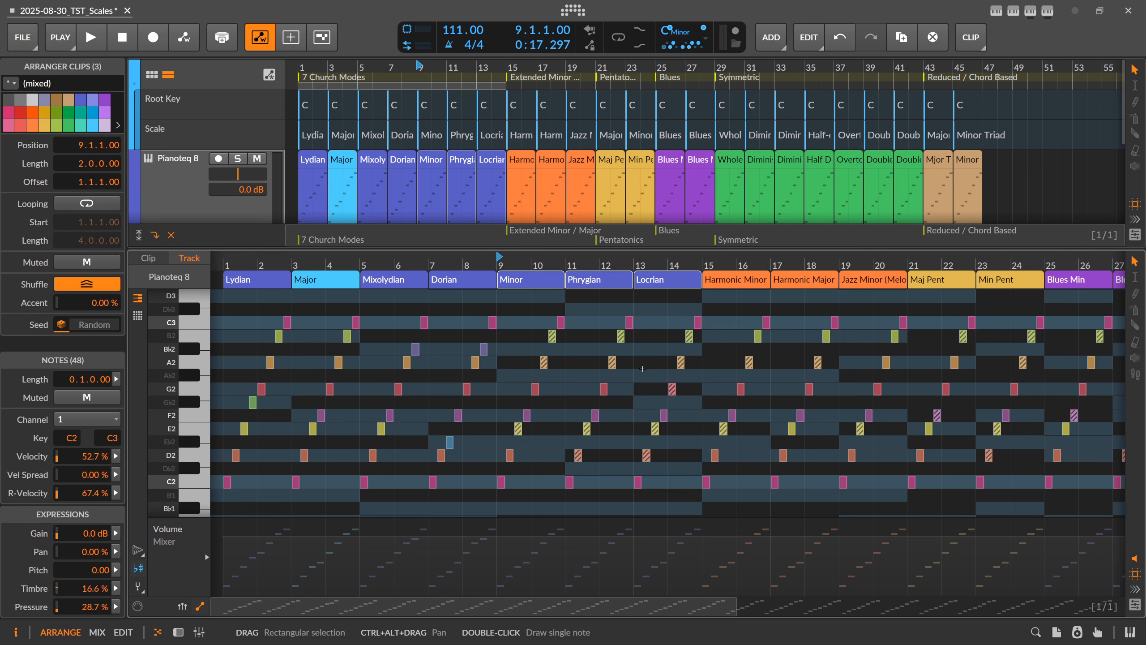
click(665, 286)
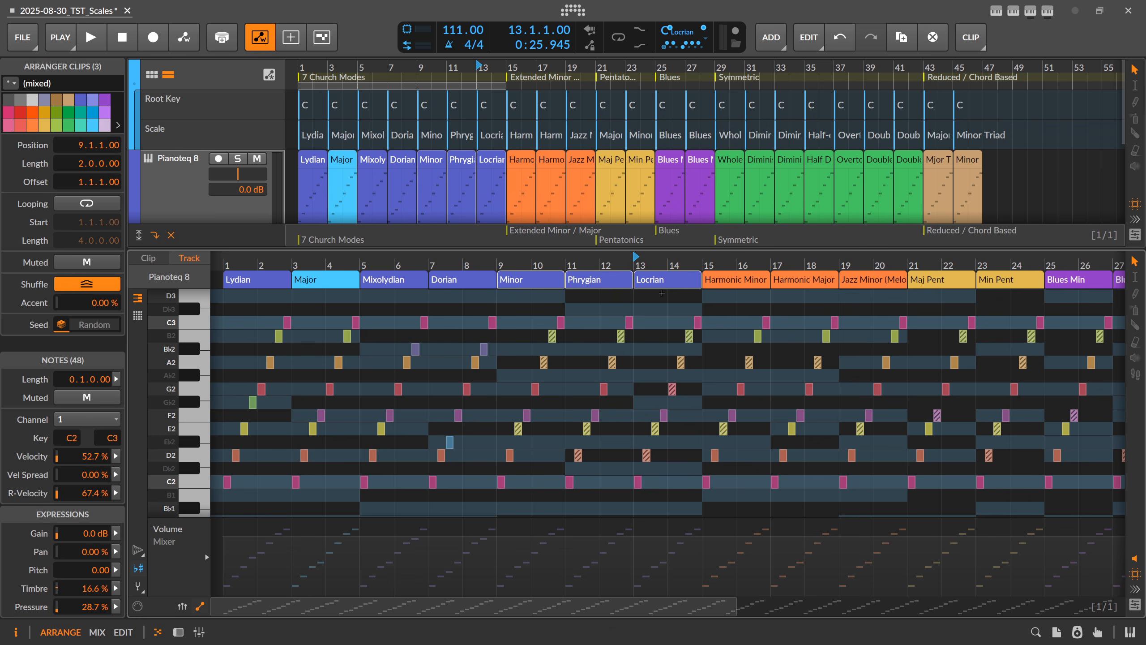
right_click(649, 461)
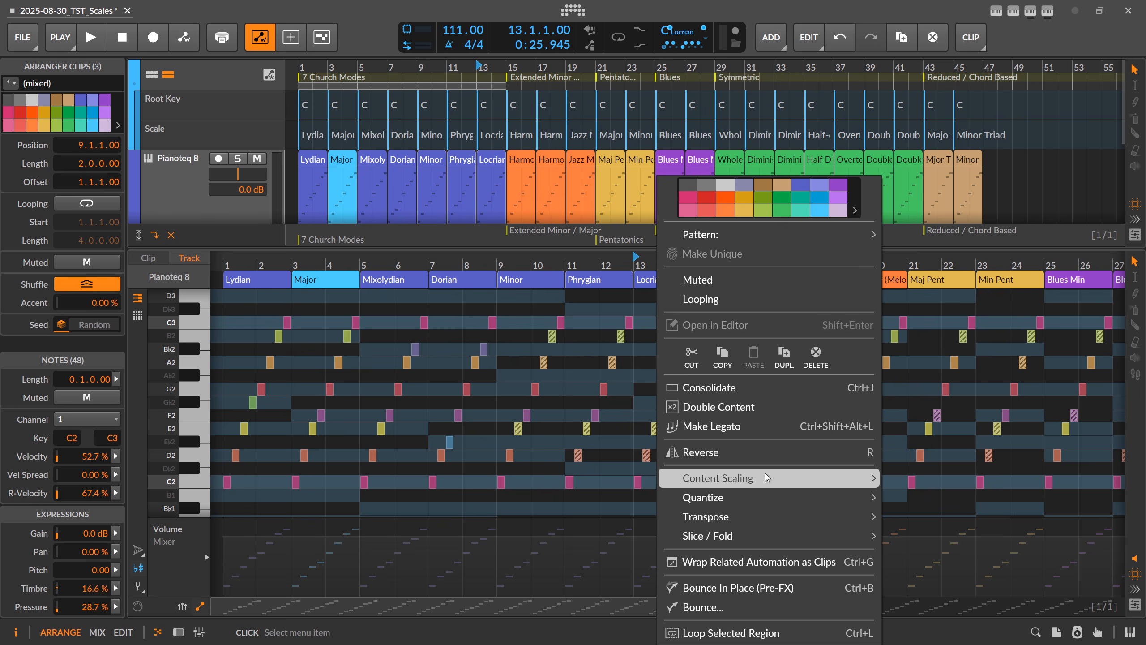
mouse_move(764, 510)
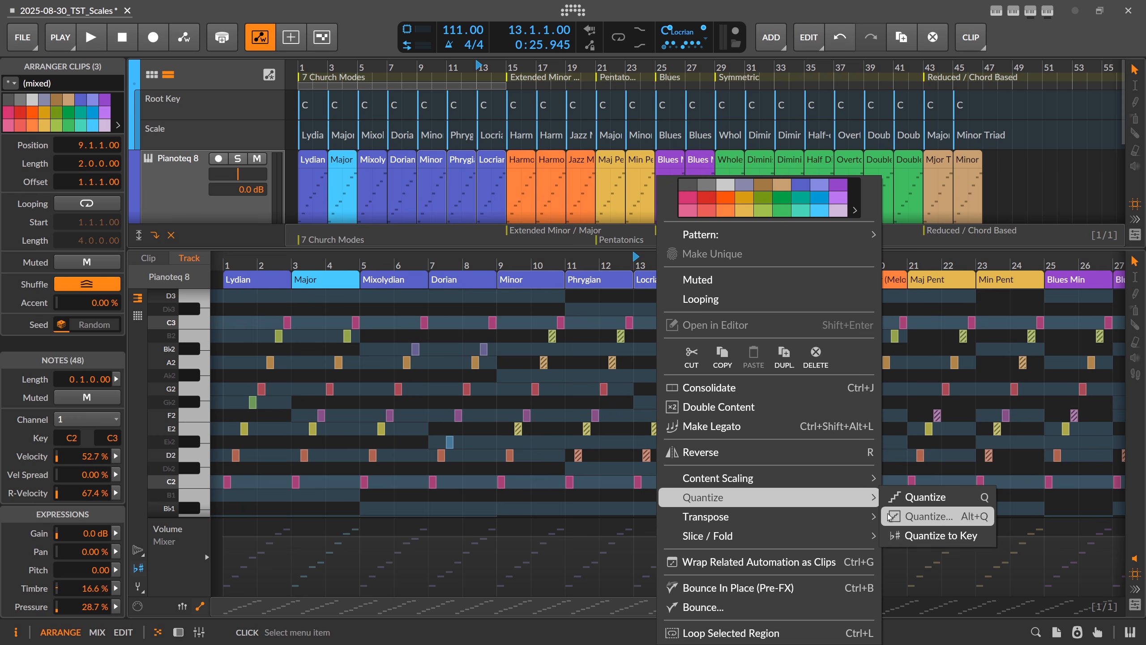
click(930, 536)
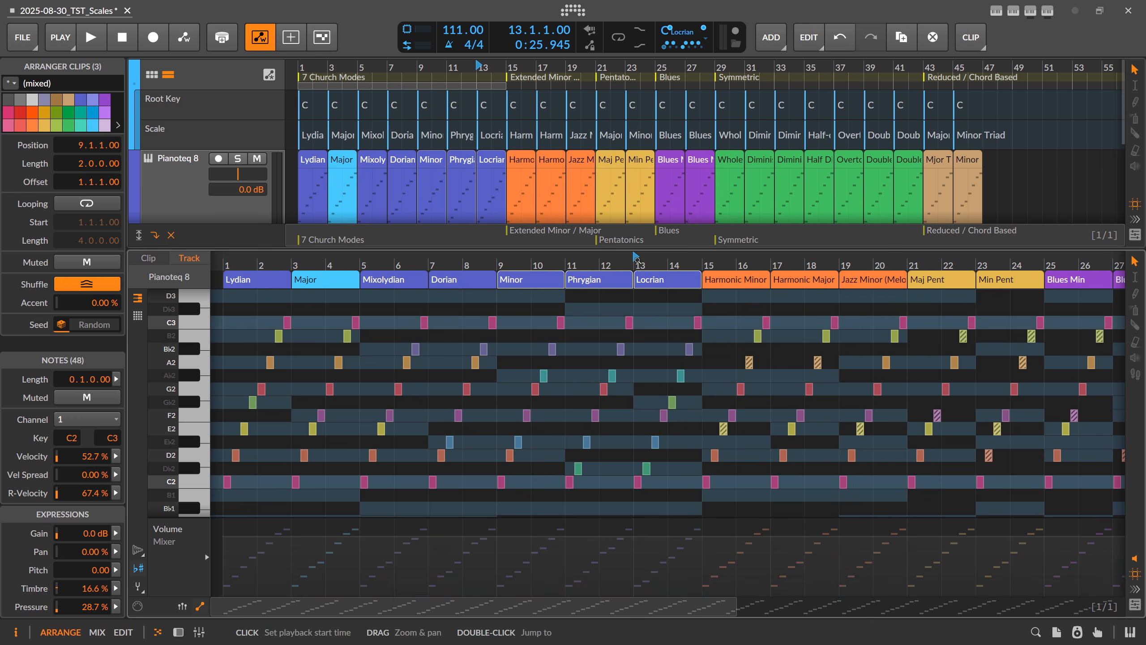
Play the Minor, Phrygian and Locrian scales from bar 9 to compare how they sound
click(501, 266)
key(space)
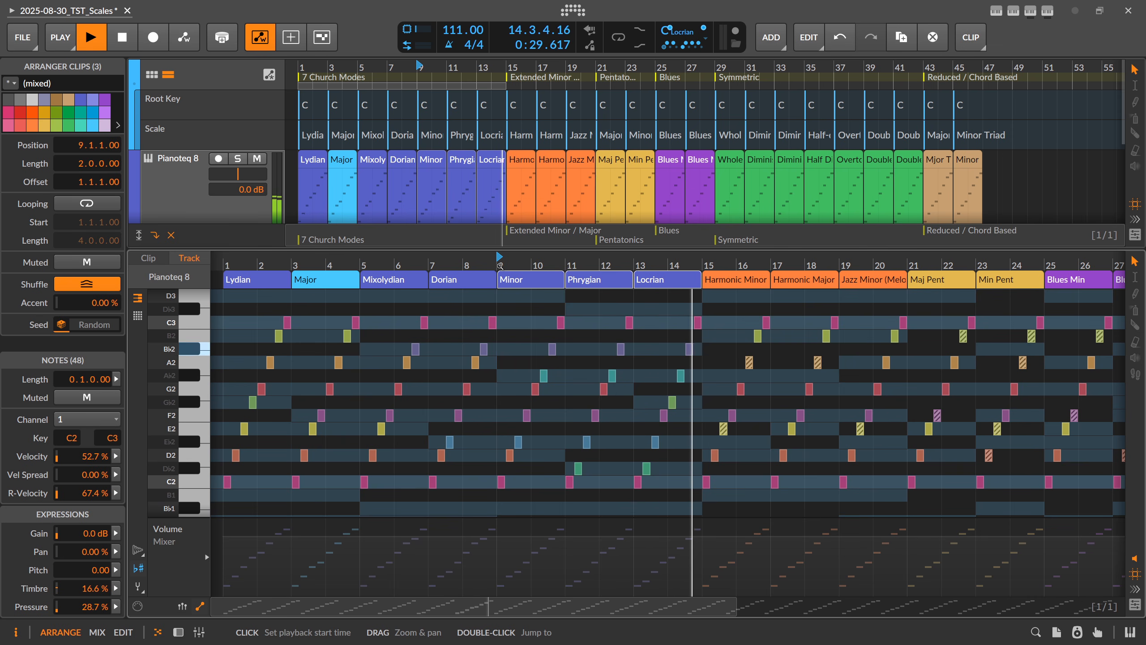
key(space)
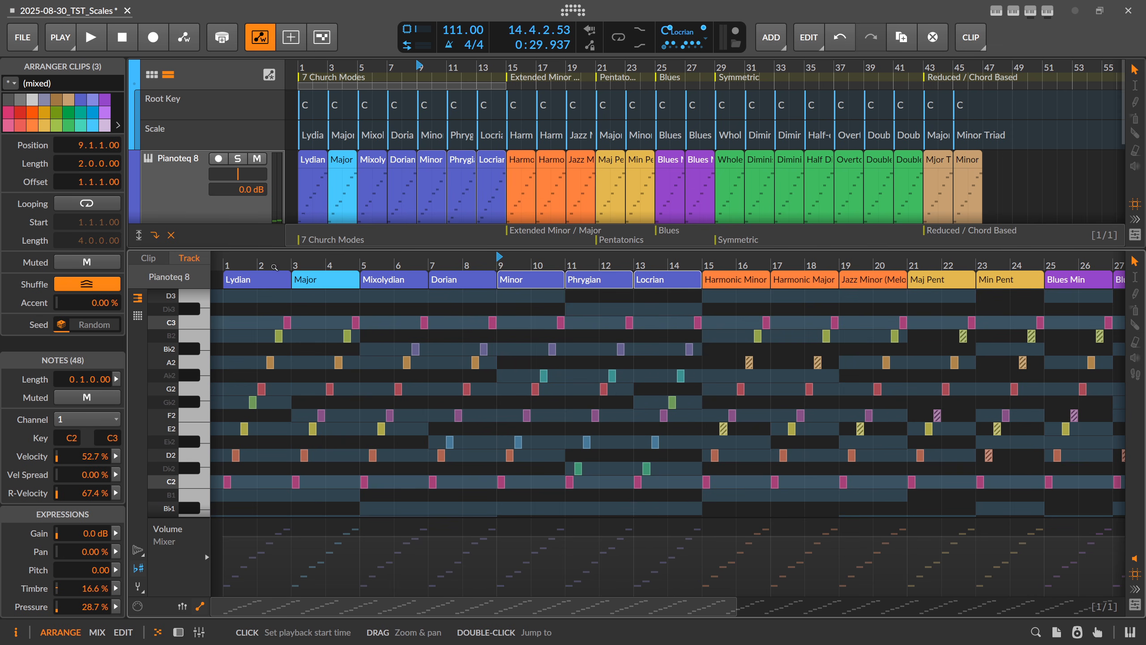
Set the playback start to bar 1 at the beginning of the Lydian clip, with all seven church modes in view
click(224, 266)
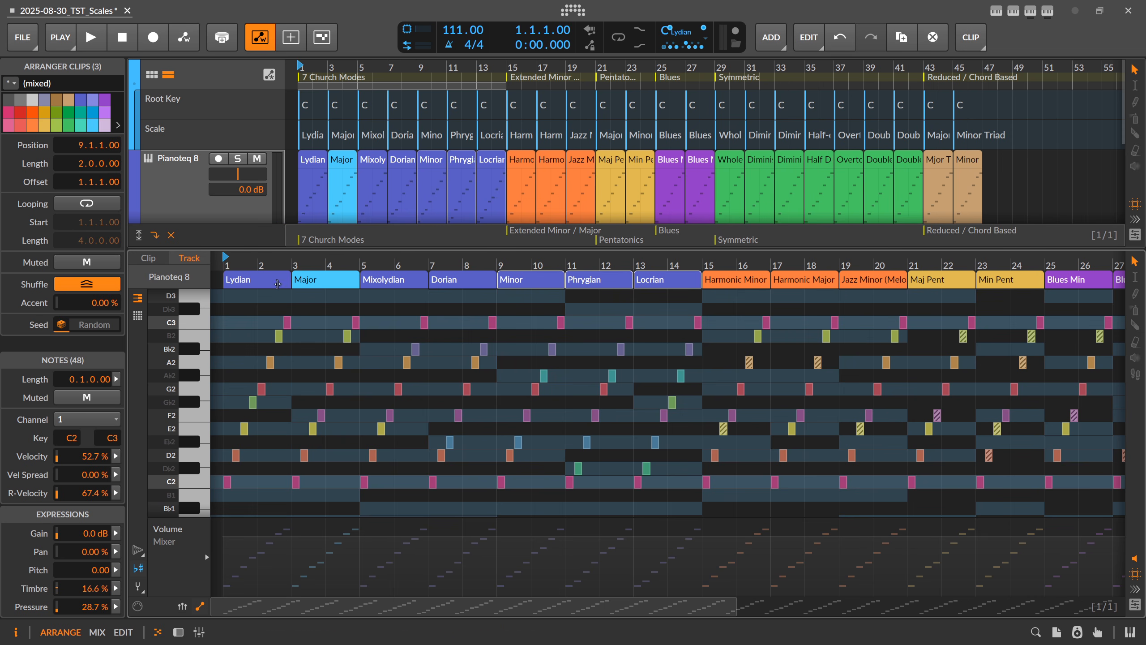
scroll(469, 263, down, 2)
click(469, 263)
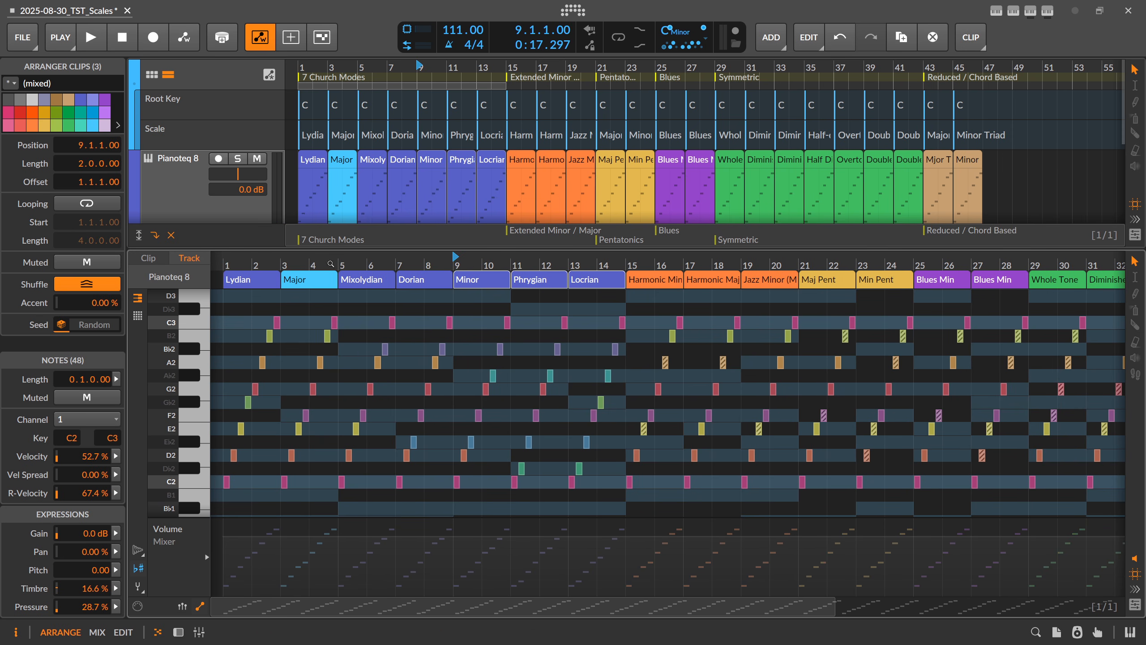
click(228, 264)
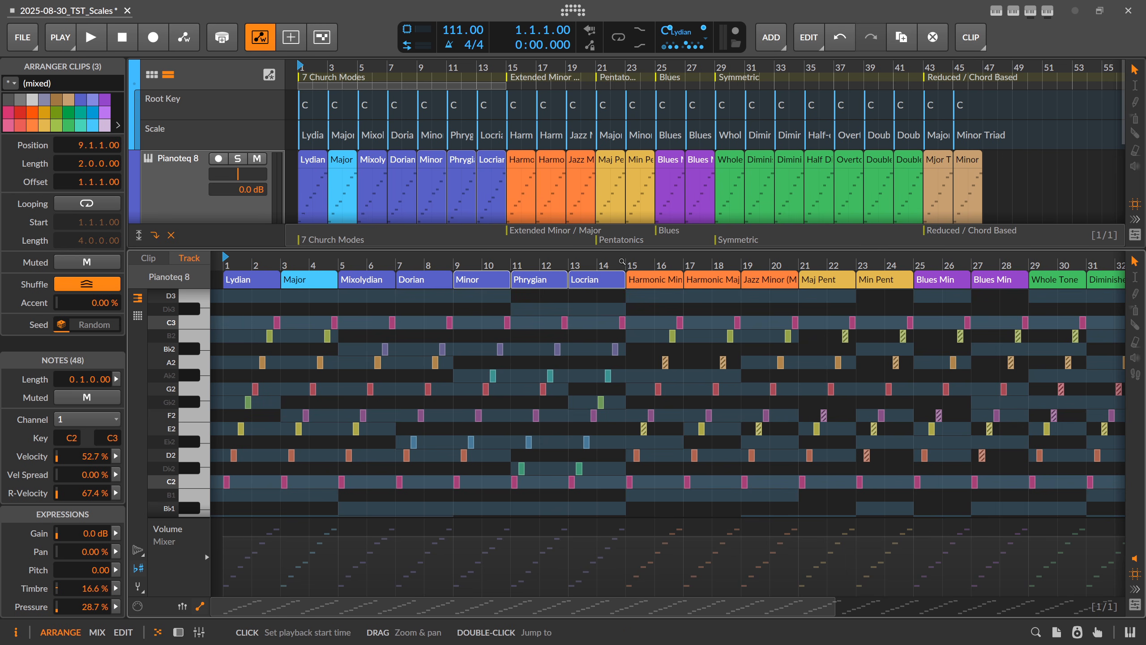
Set the playback start to bar 15 and move the 14-bar loop region to bar 15, with the extended minor clips in view
drag(618, 261, 529, 248)
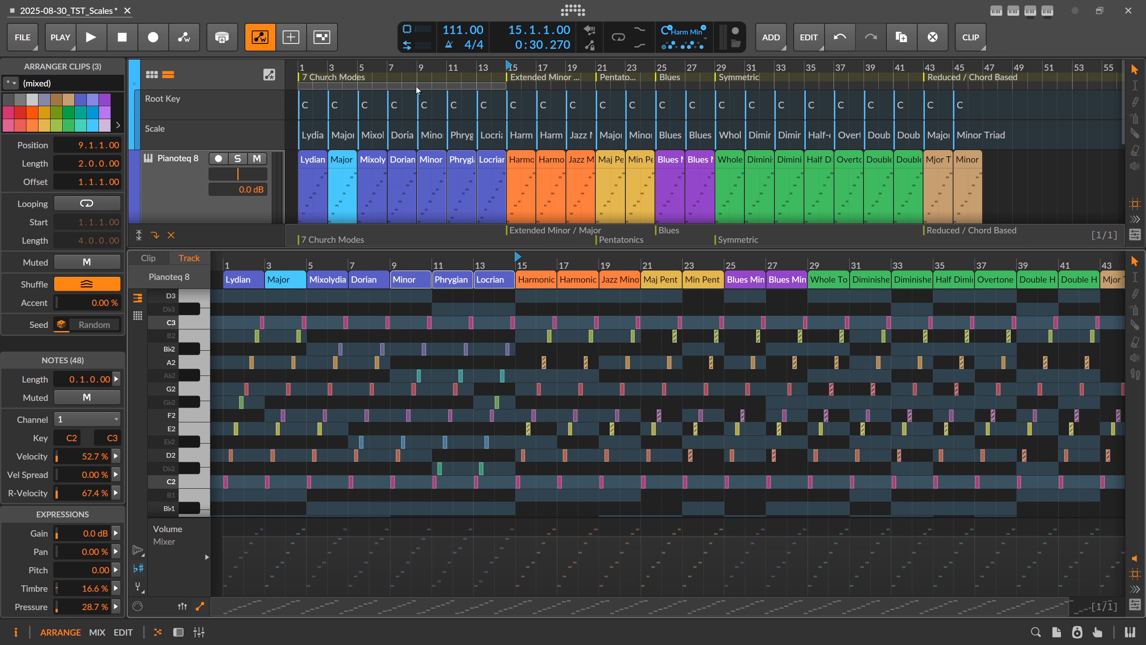
drag(336, 91, 547, 88)
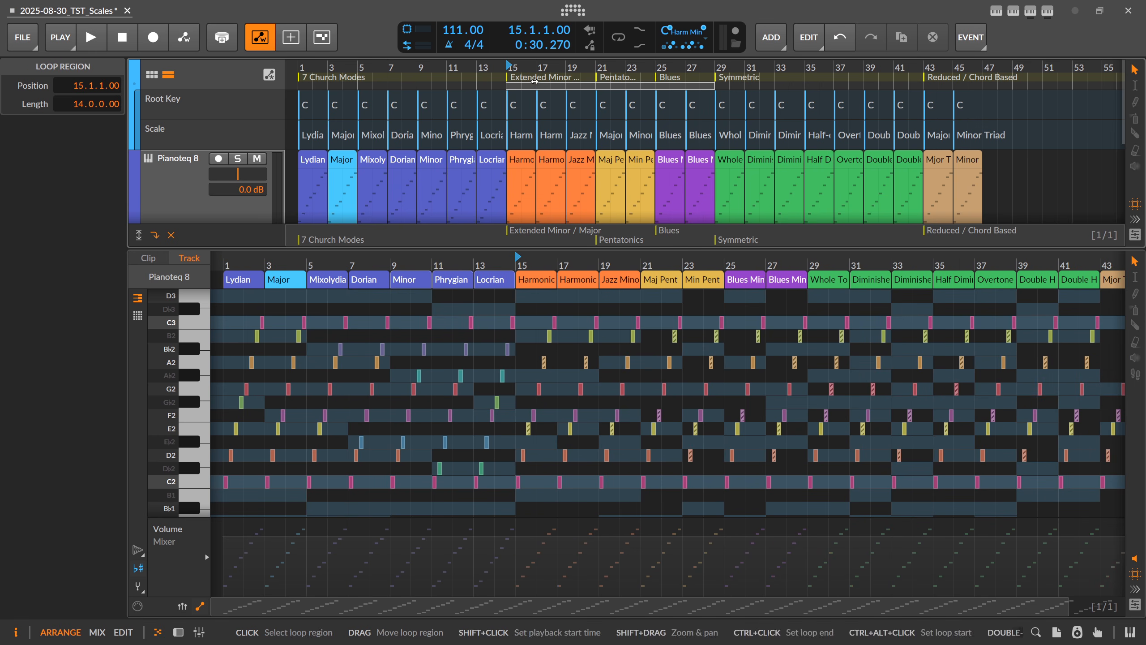
drag(538, 260, 481, 273)
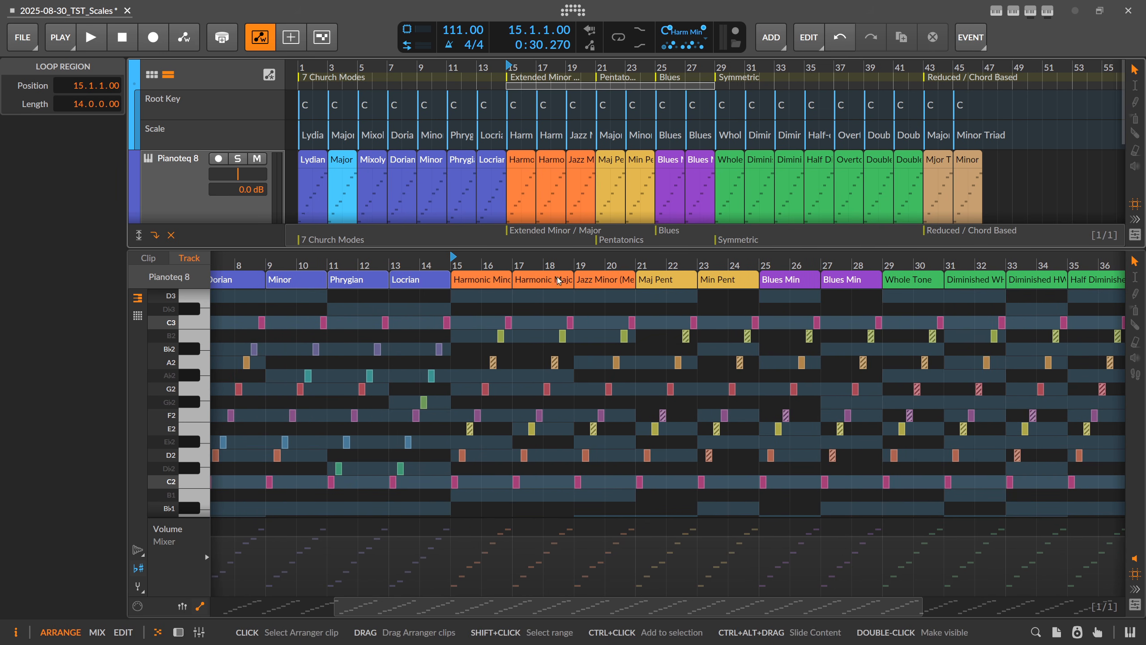
mouse_move(561, 265)
mouse_down()
mouse_move(562, 276)
mouse_move(544, 276)
mouse_up()
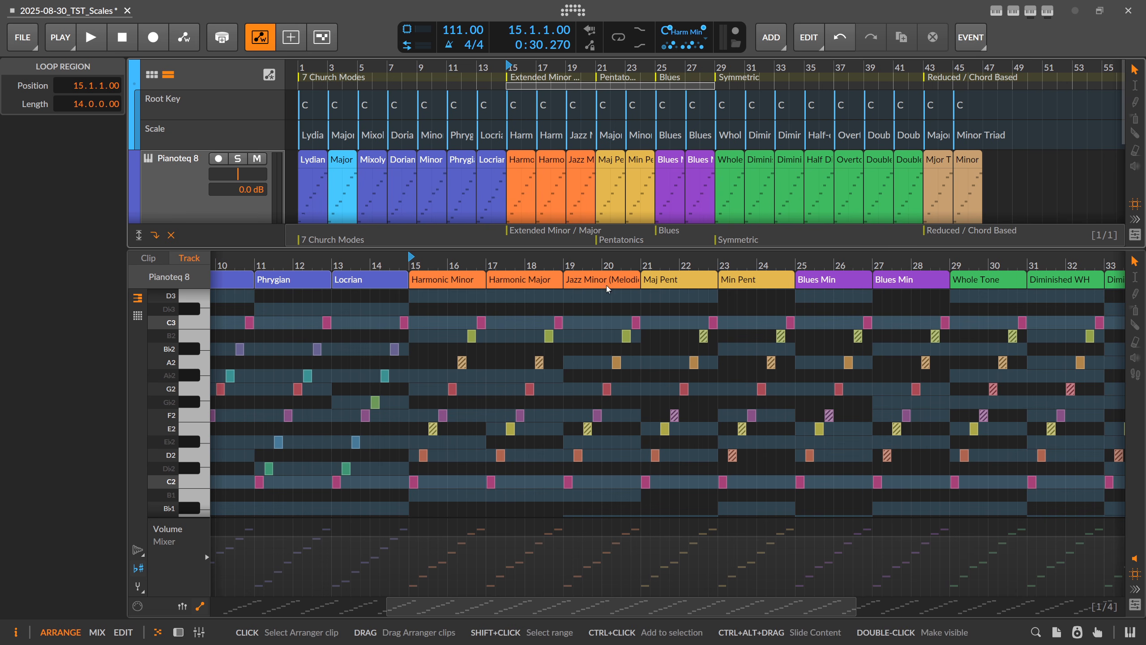
mouse_move(621, 266)
mouse_down()
mouse_move(621, 282)
mouse_move(635, 267)
mouse_up()
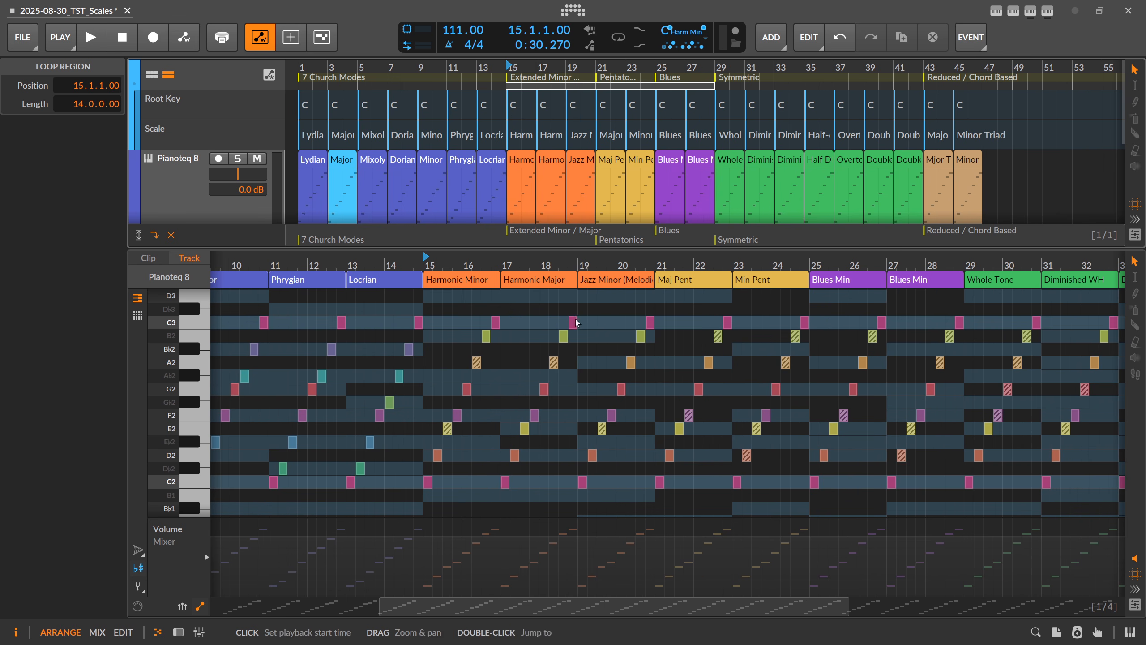
click(466, 284)
shift+click(592, 279)
right_click(601, 280)
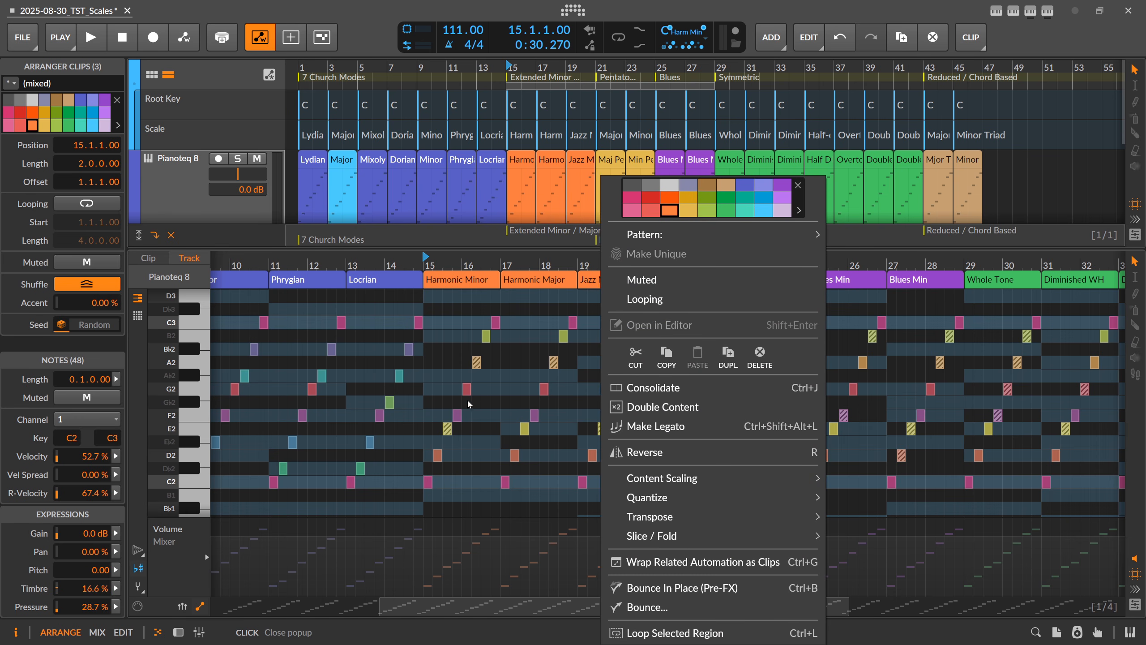
click(482, 390)
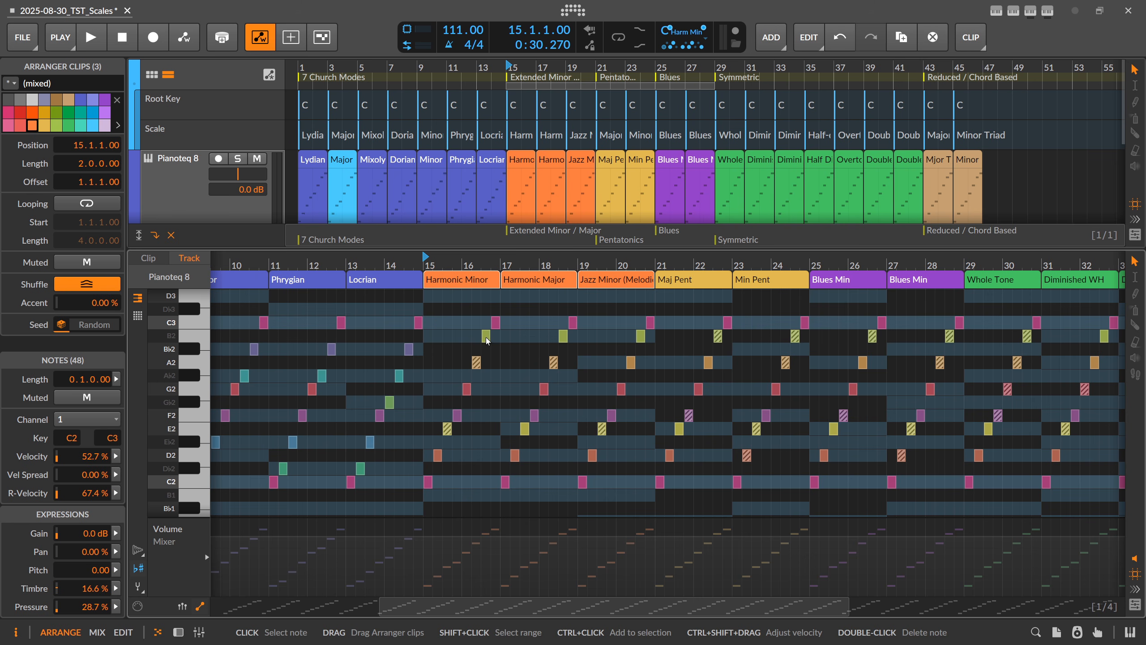
Adapt the Harmonic Minor clip by lowering its A2 note to Ab2 and its E2 note to Eb2
click(495, 322)
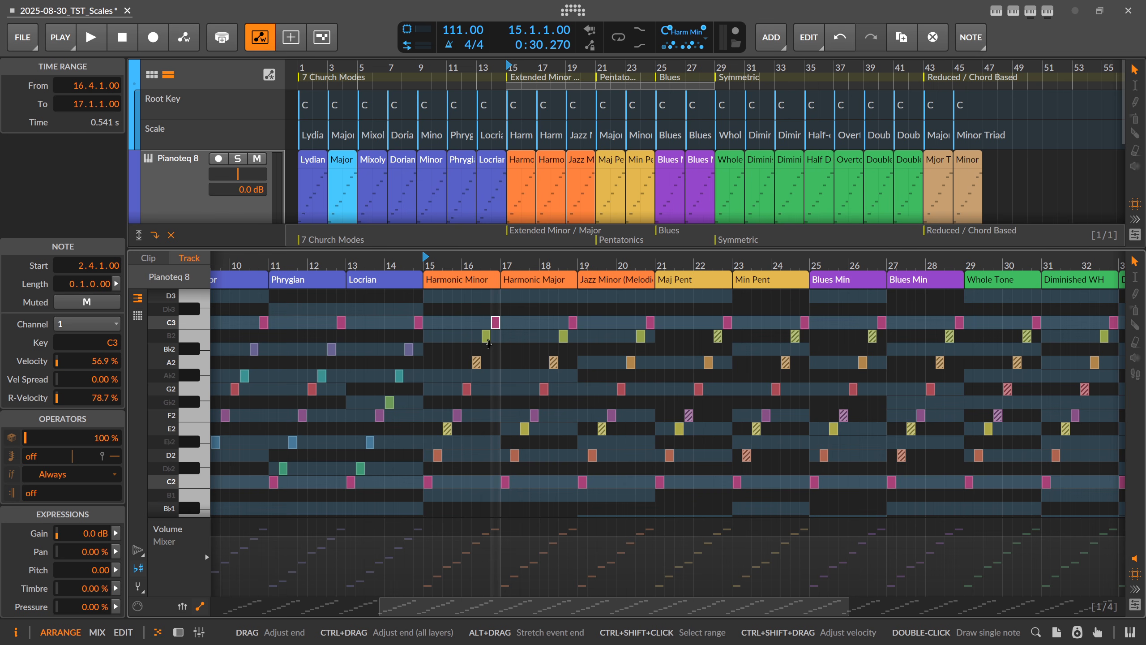
drag(476, 362, 475, 377)
drag(447, 429, 448, 442)
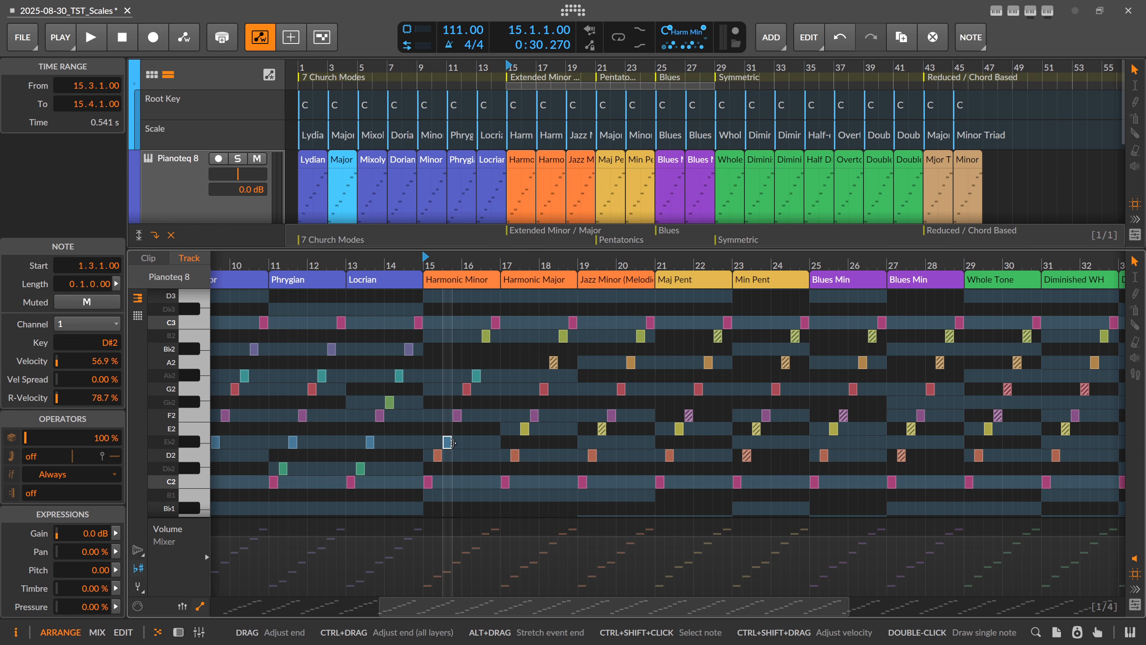
click(463, 442)
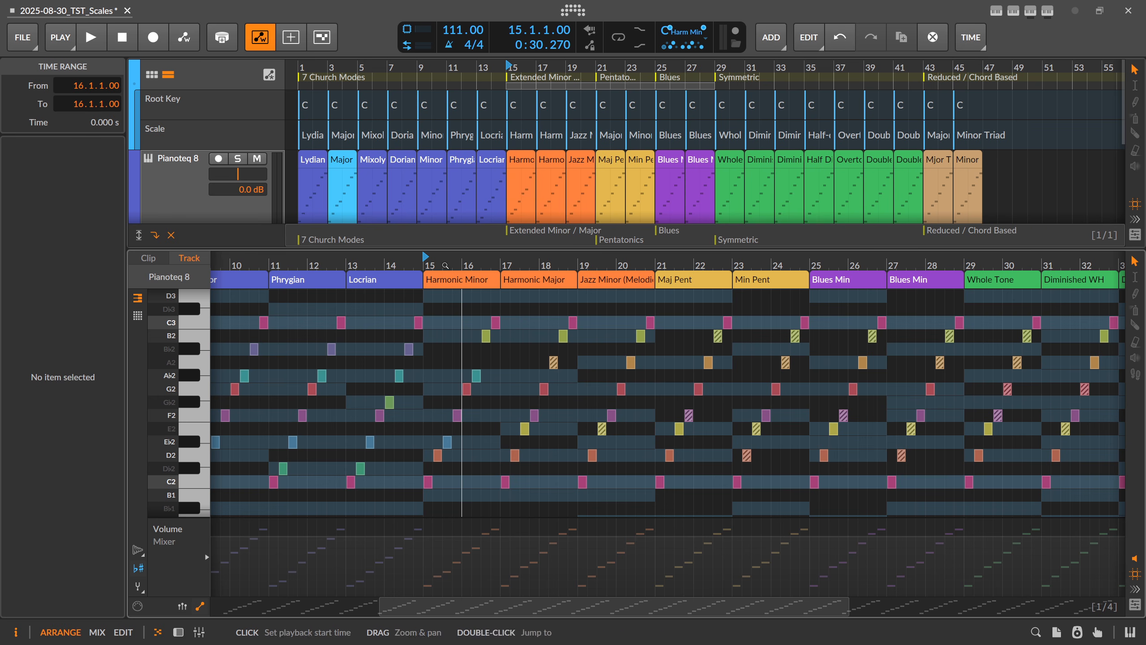
Play the Harmonic Minor scale from bar 15 to hear how it sounds
drag(429, 264, 389, 266)
key(space)
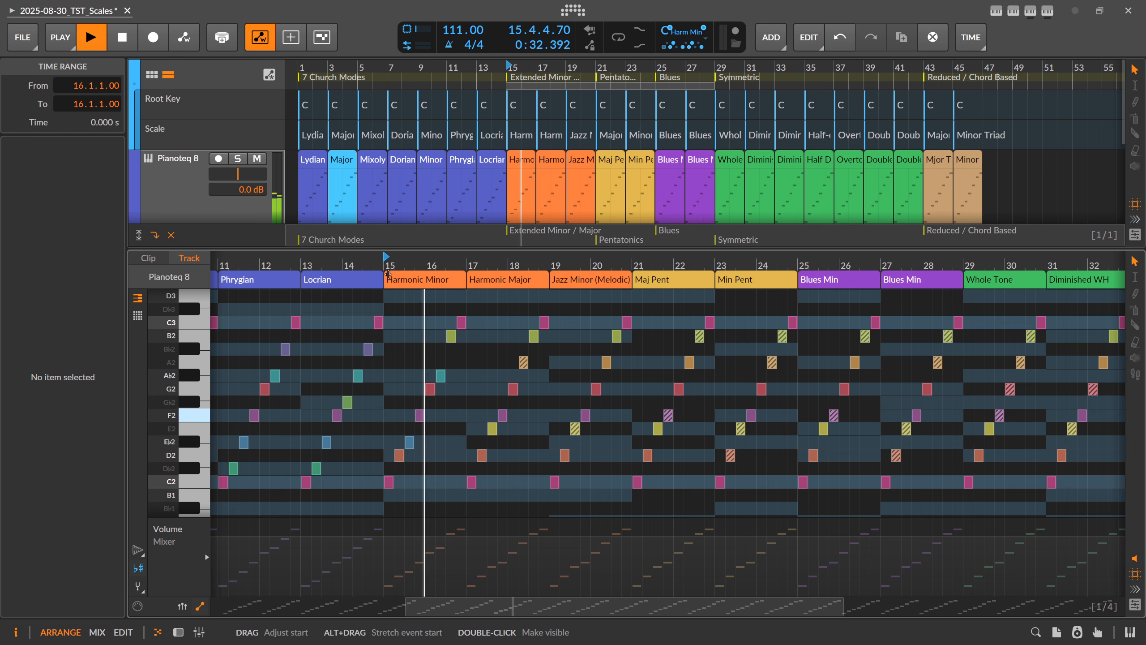
key(space)
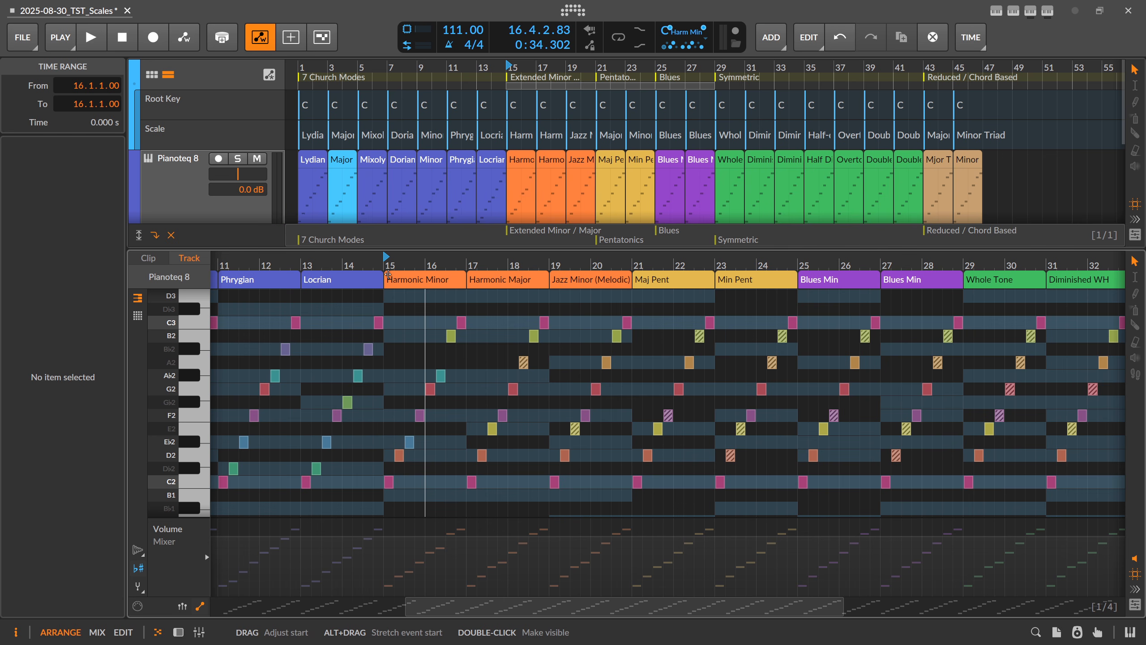
Select the Harmonic Minor, Harmonic Major and Jazz Minor clips together and apply Quantize to Key to all three
drag(425, 263, 413, 263)
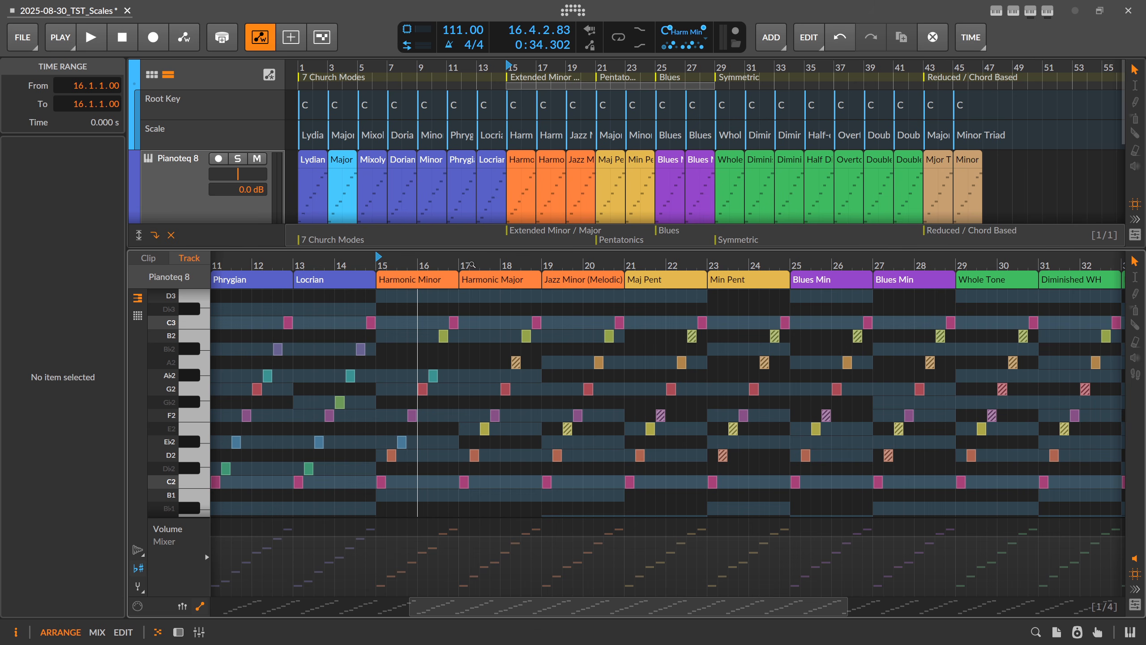
right_click(484, 279)
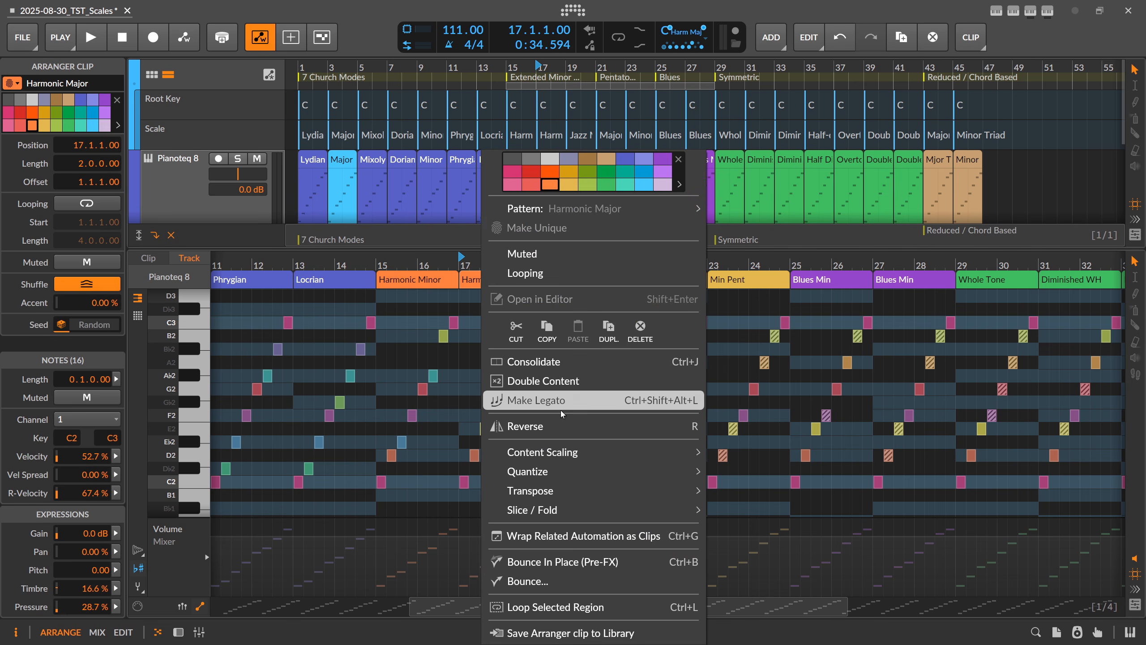
click(424, 324)
click(431, 281)
shift+click(605, 285)
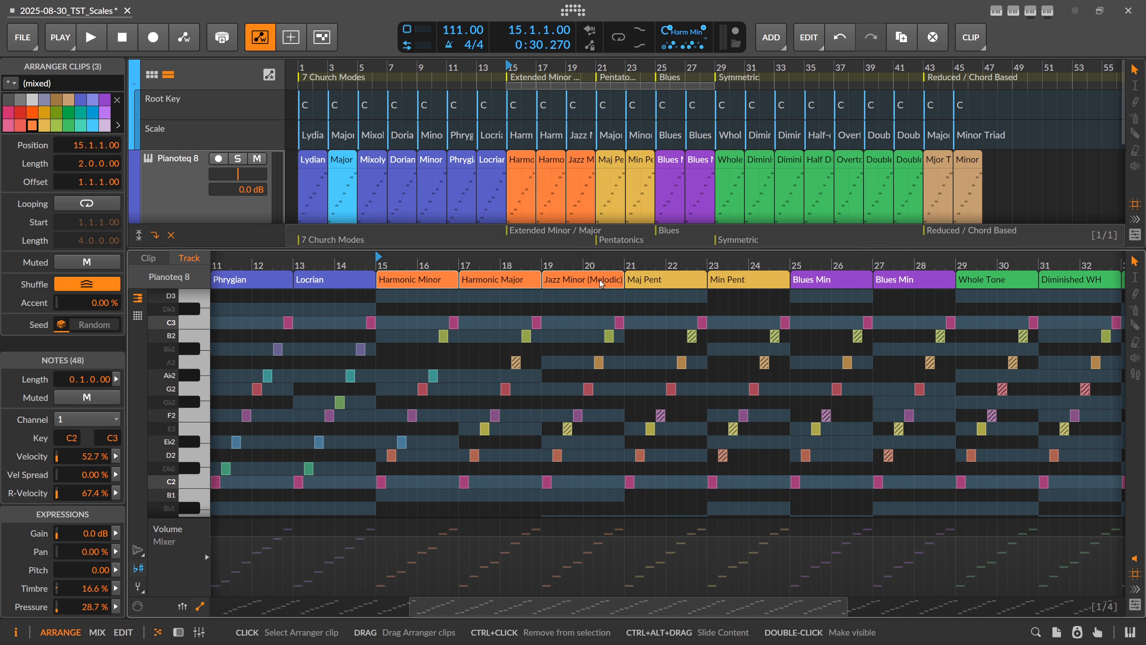
right_click(605, 285)
mouse_move(718, 497)
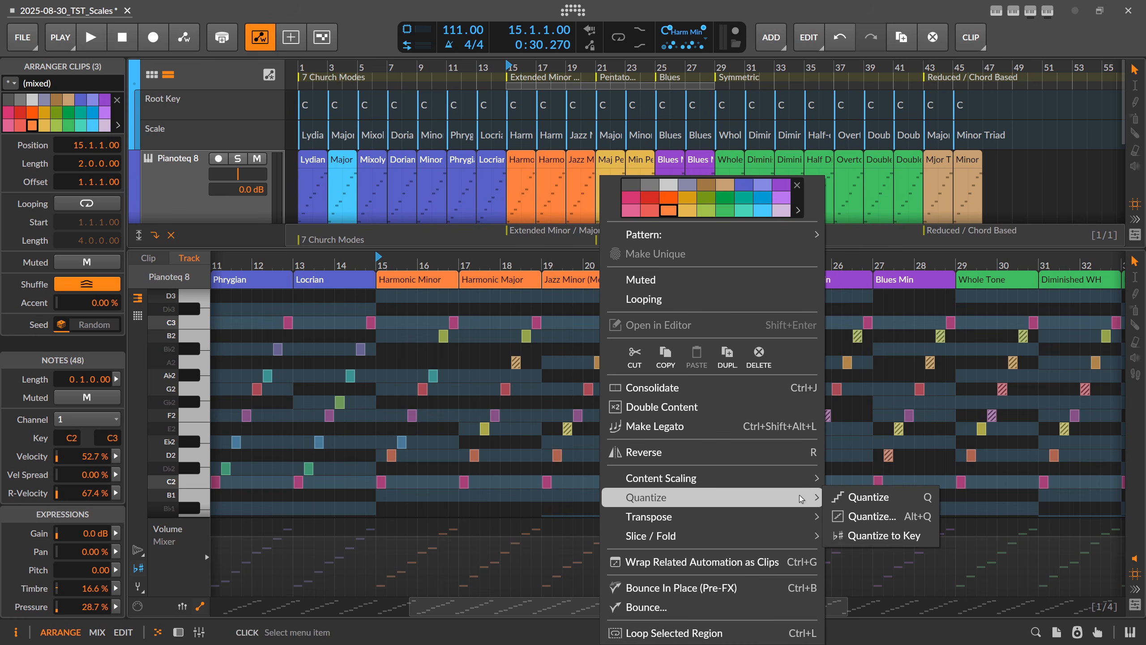
click(853, 536)
Play the Harmonic Major and Jazz Minor scales from bar 17 to compare how they sound
click(462, 265)
key(space)
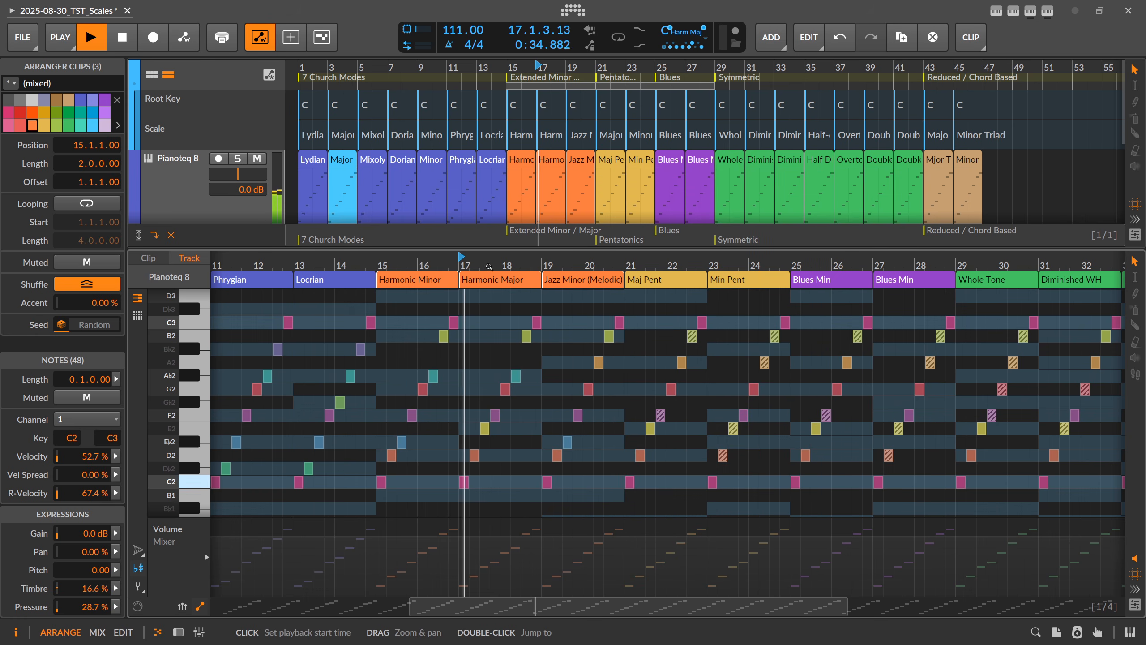
mouse_move(462, 266)
mouse_down()
mouse_move(462, 254)
mouse_move(440, 254)
mouse_up()
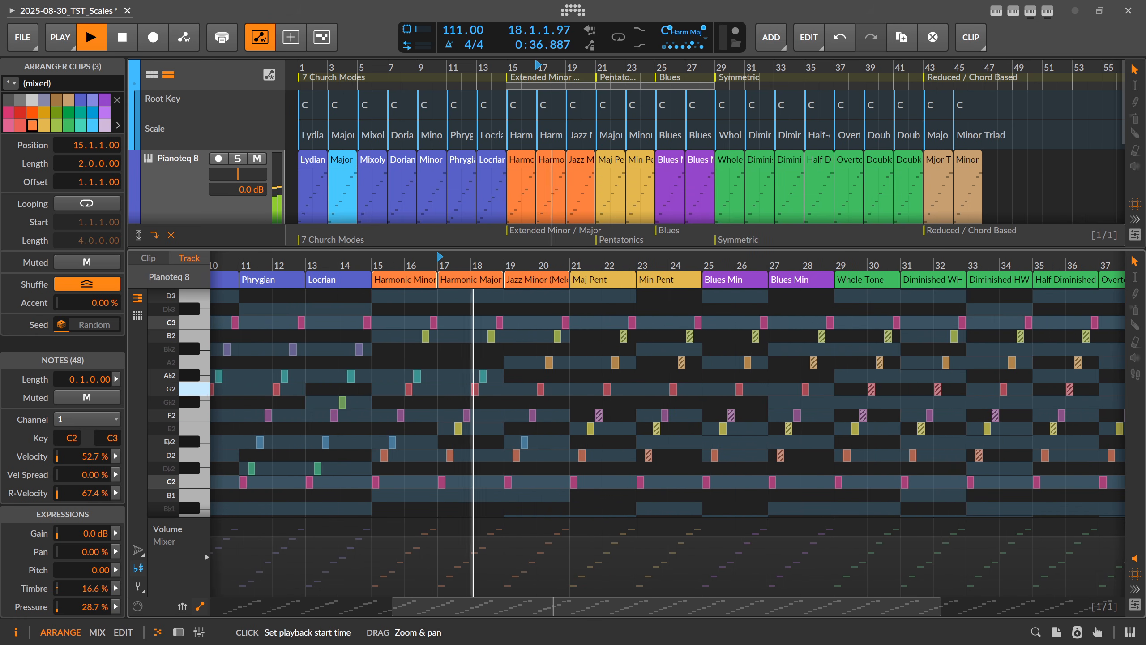
key(space)
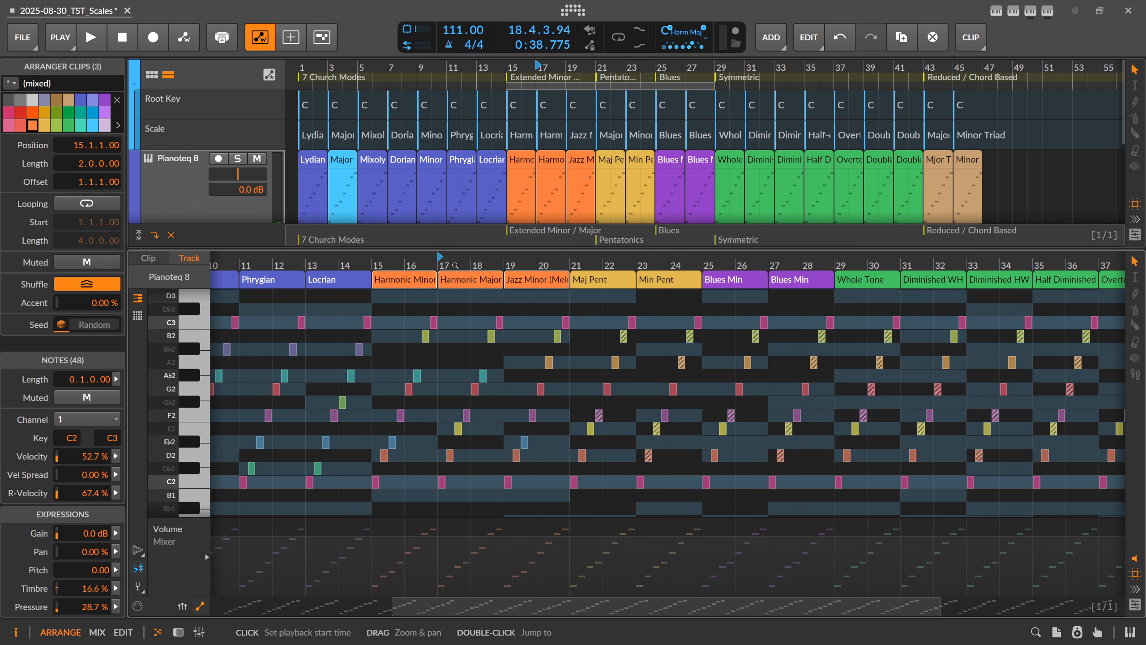
key(space)
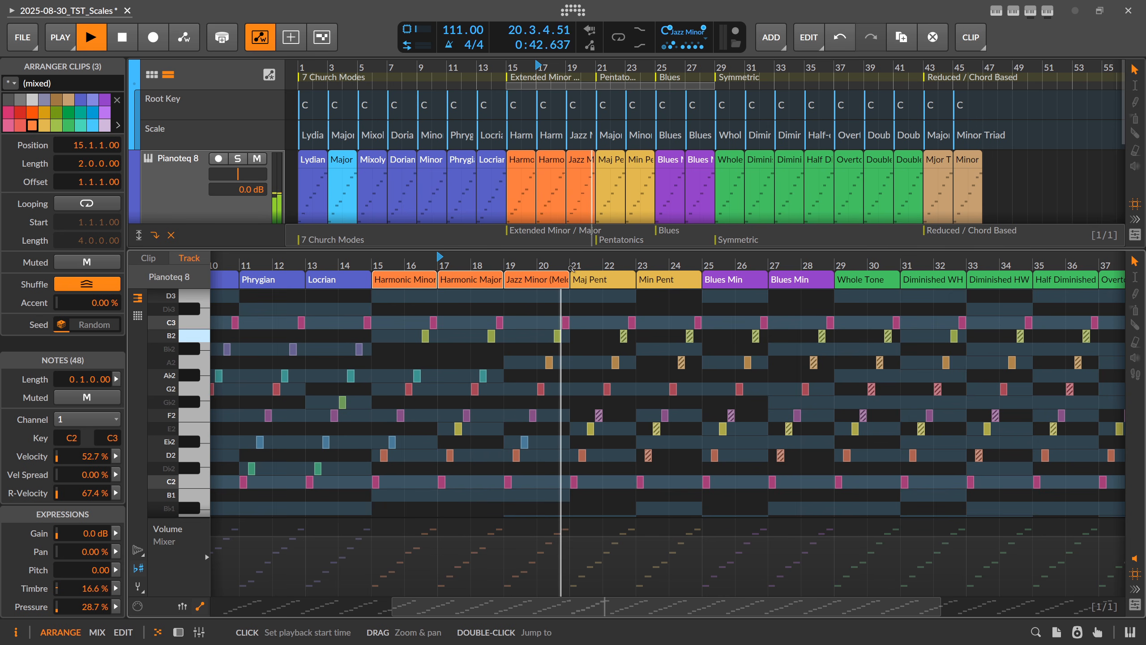
key(space)
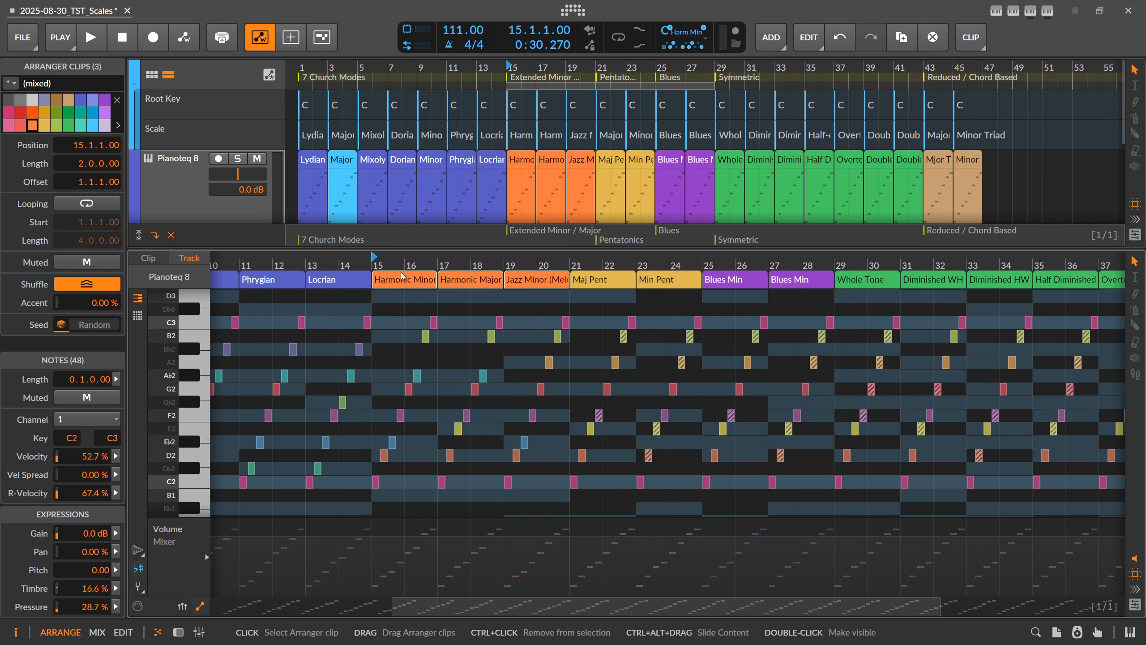
Bring the whole scale timeline into view and select the Minor clip, then the Phrygian clip, to compare their notes
double_click(398, 266)
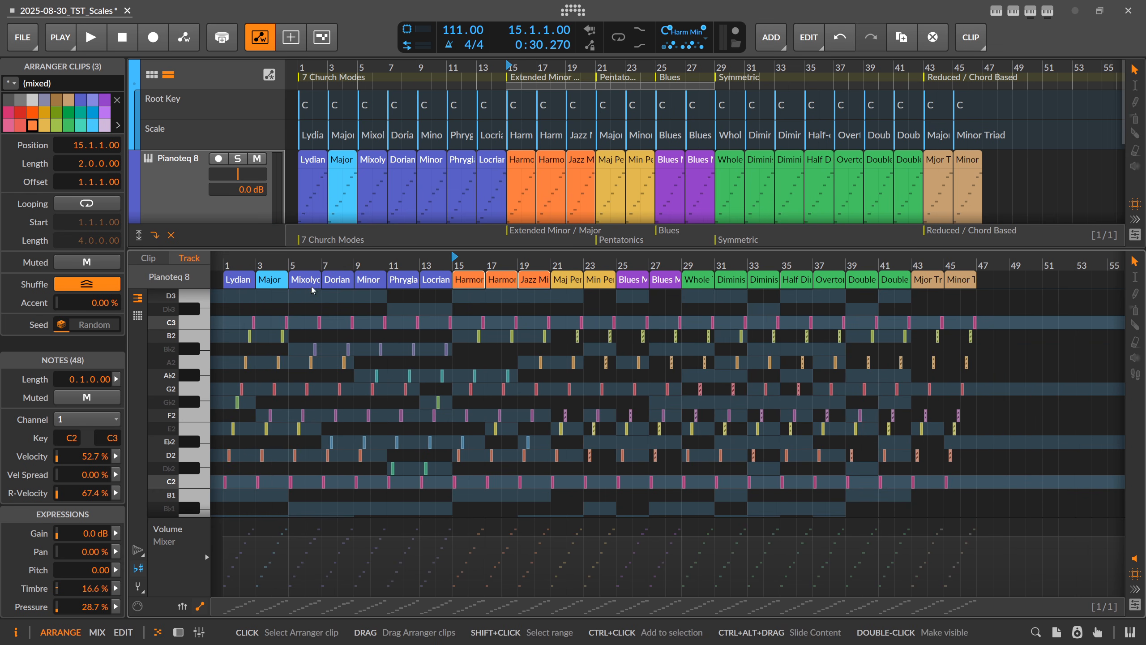
click(372, 280)
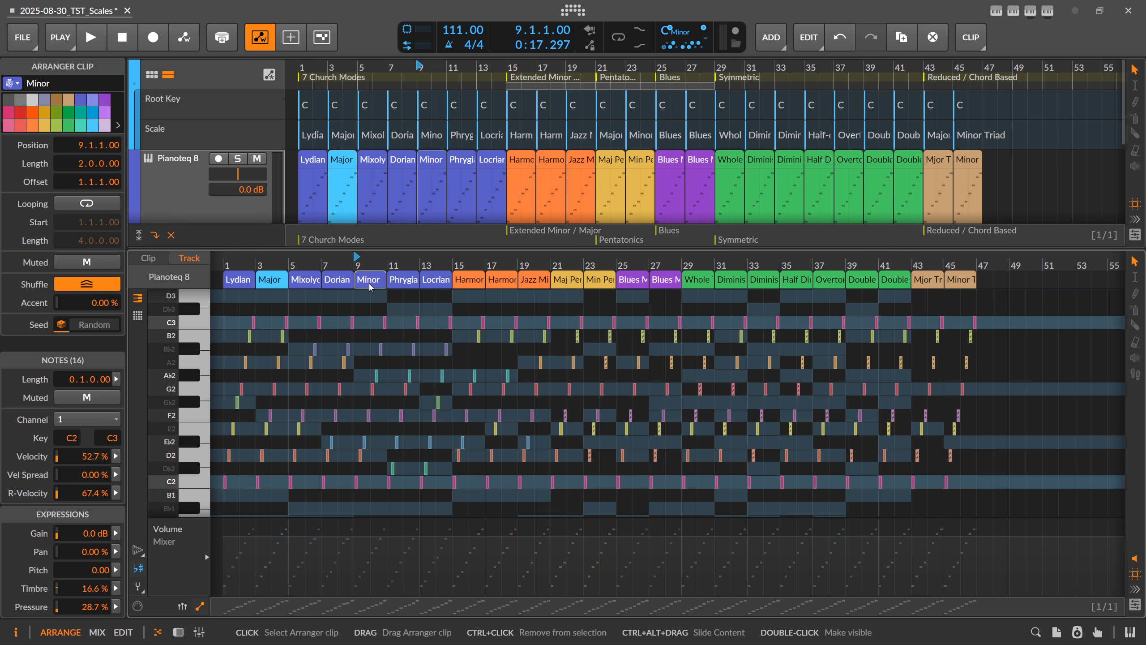
drag(388, 264, 388, 277)
click(406, 283)
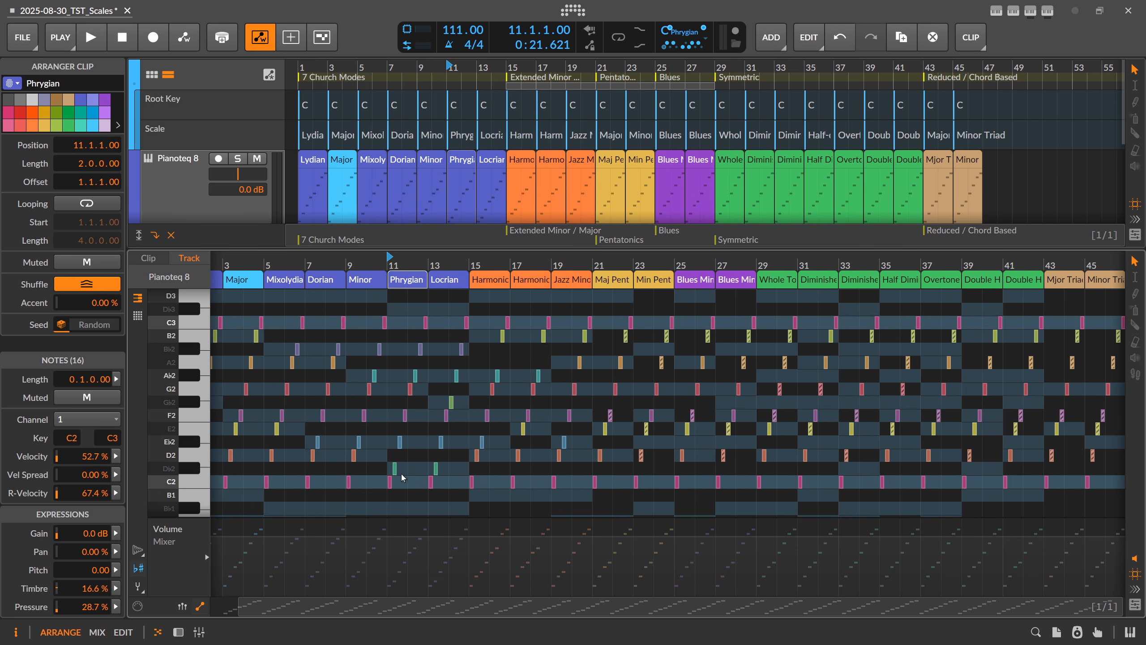
Try moving the Phrygian clip's second note to D2 at the start of the clip, and undo the move
click(390, 482)
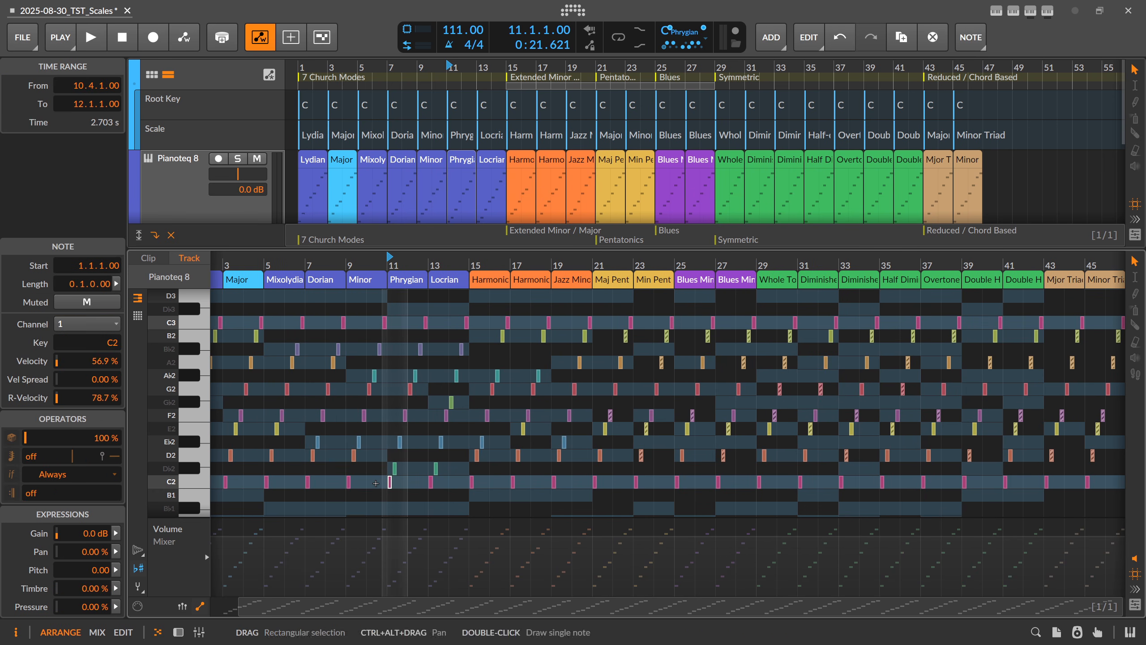
click(394, 469)
drag(397, 468, 397, 468)
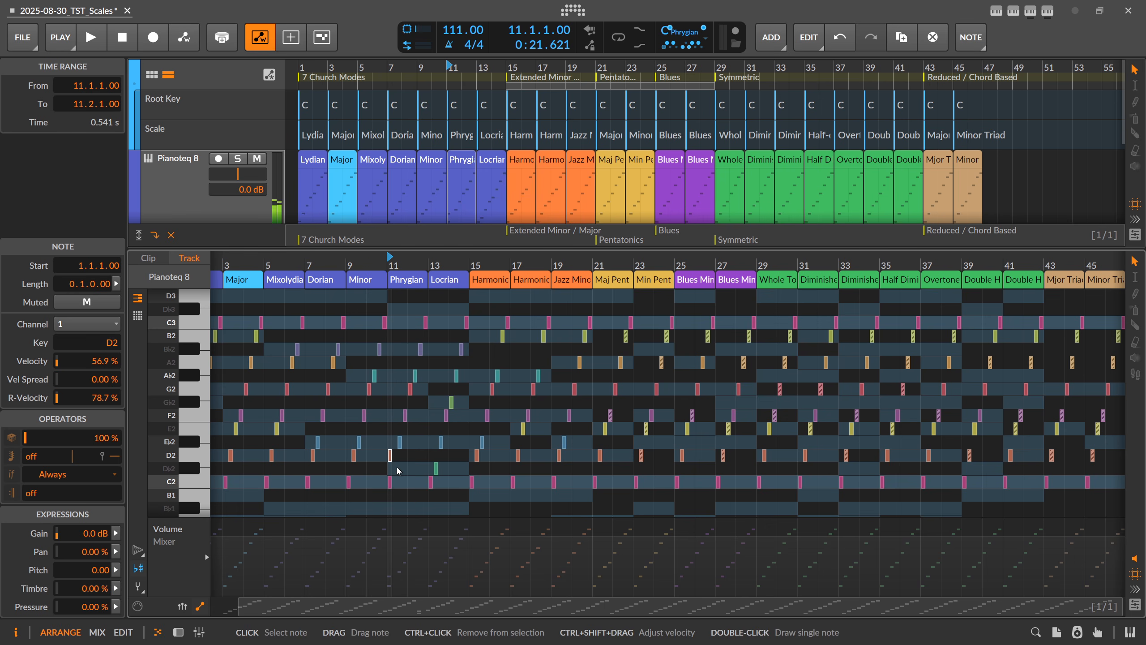
key(ctrl+z)
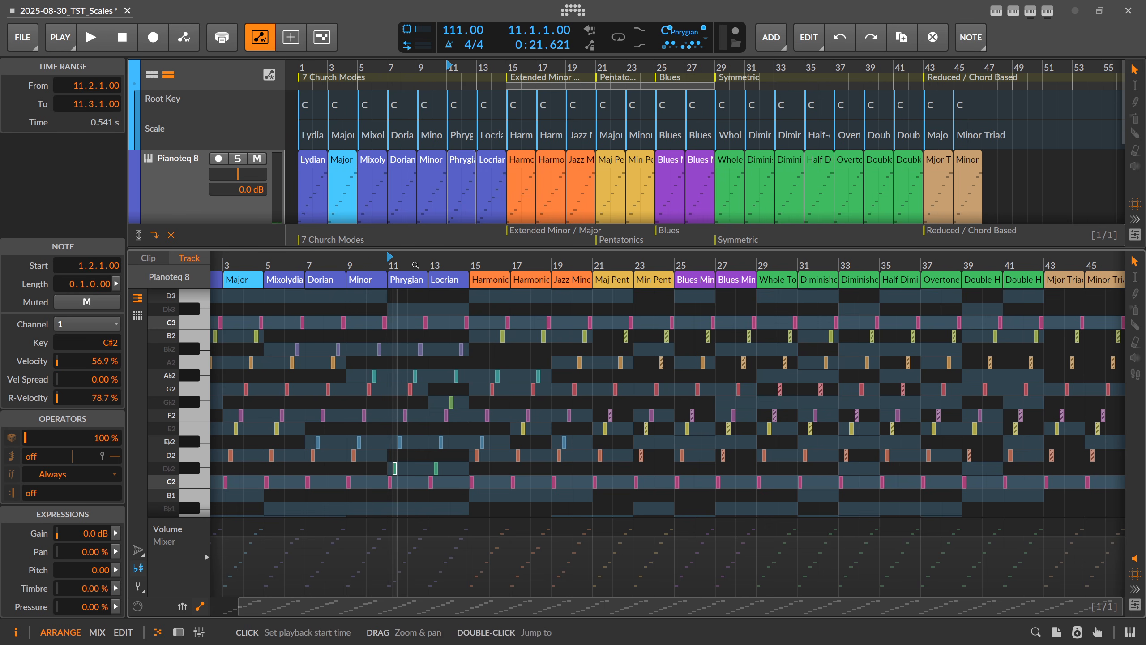
Set the playback start to bar 21, at the beginning of the Maj Pent clip
drag(422, 266, 425, 283)
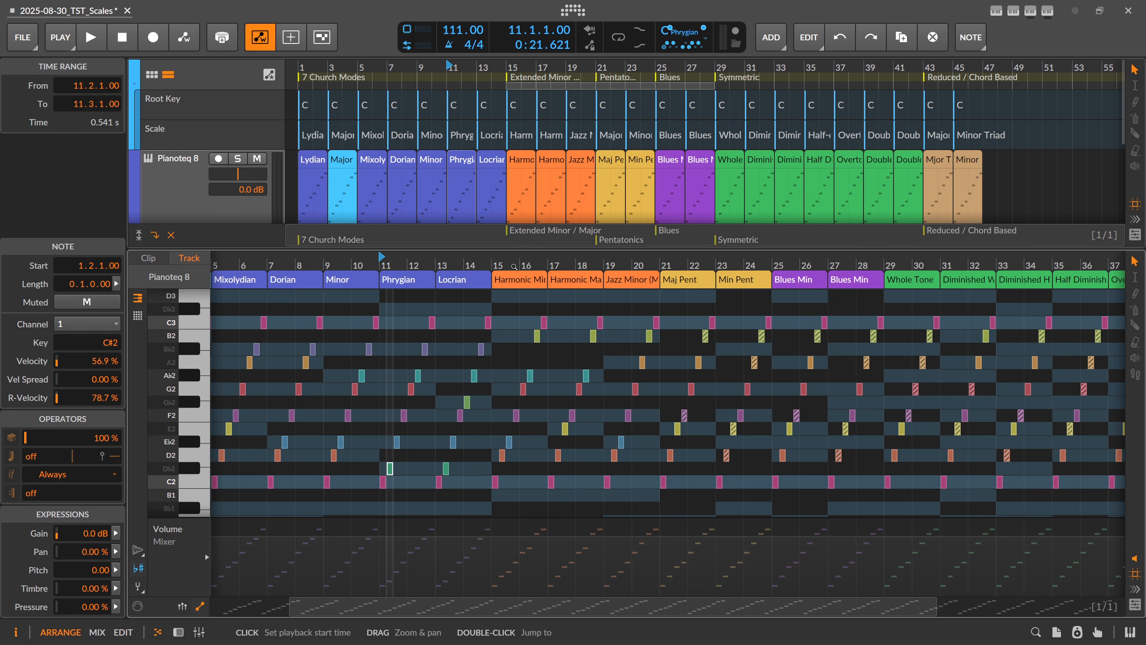
drag(515, 266, 464, 319)
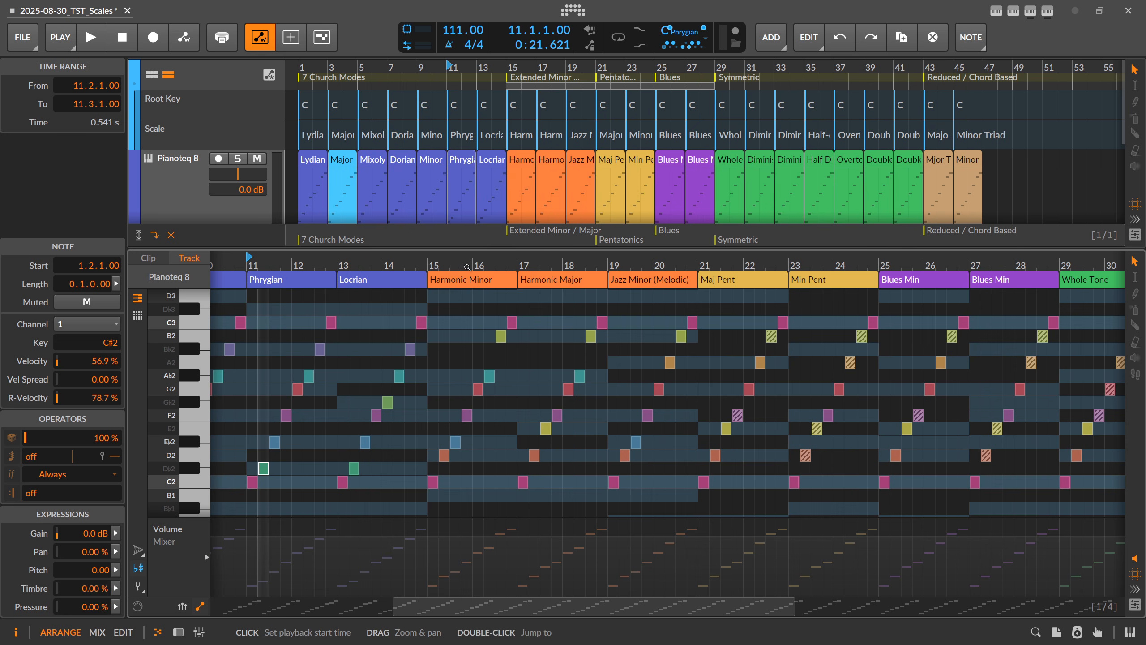
drag(469, 269, 424, 270)
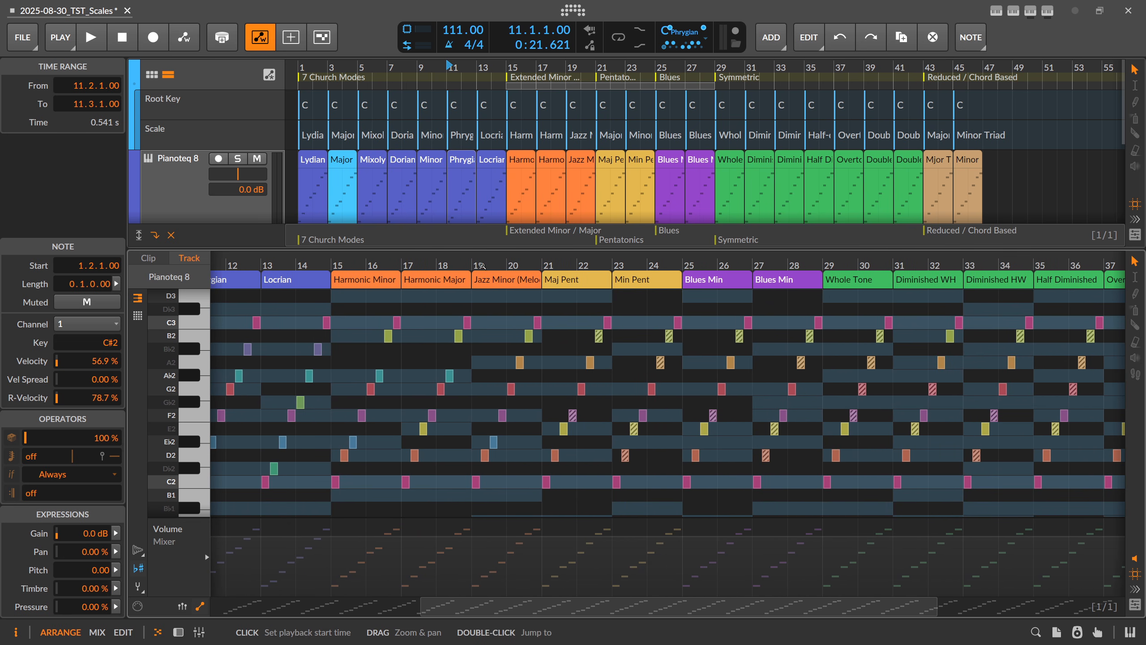
drag(544, 268, 493, 265)
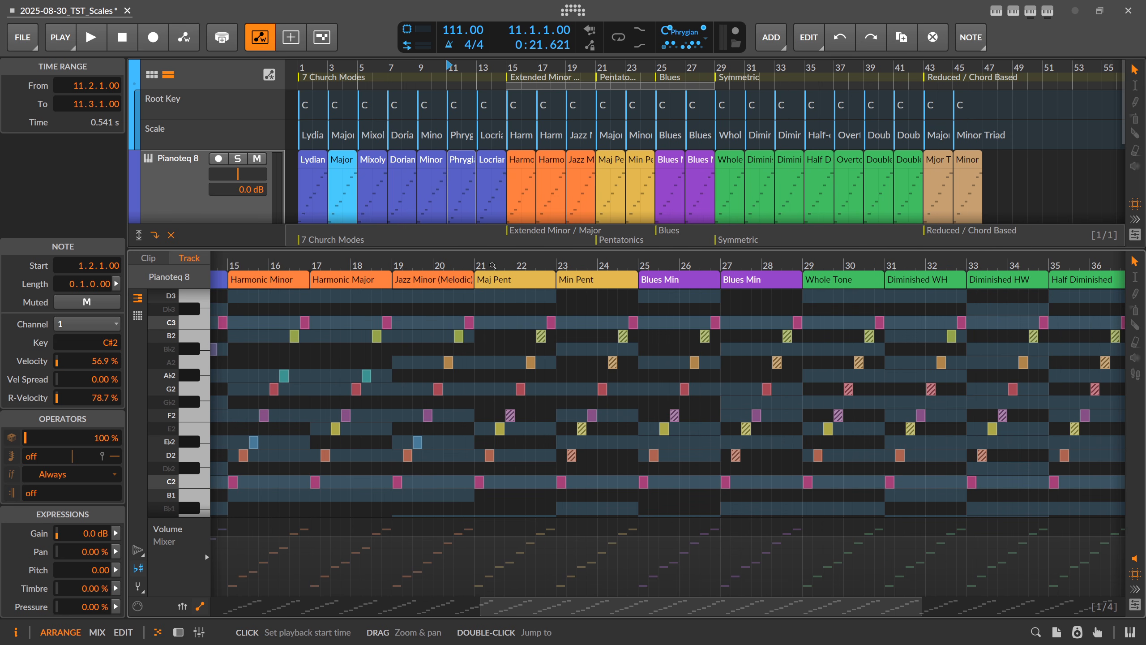
drag(479, 267, 480, 267)
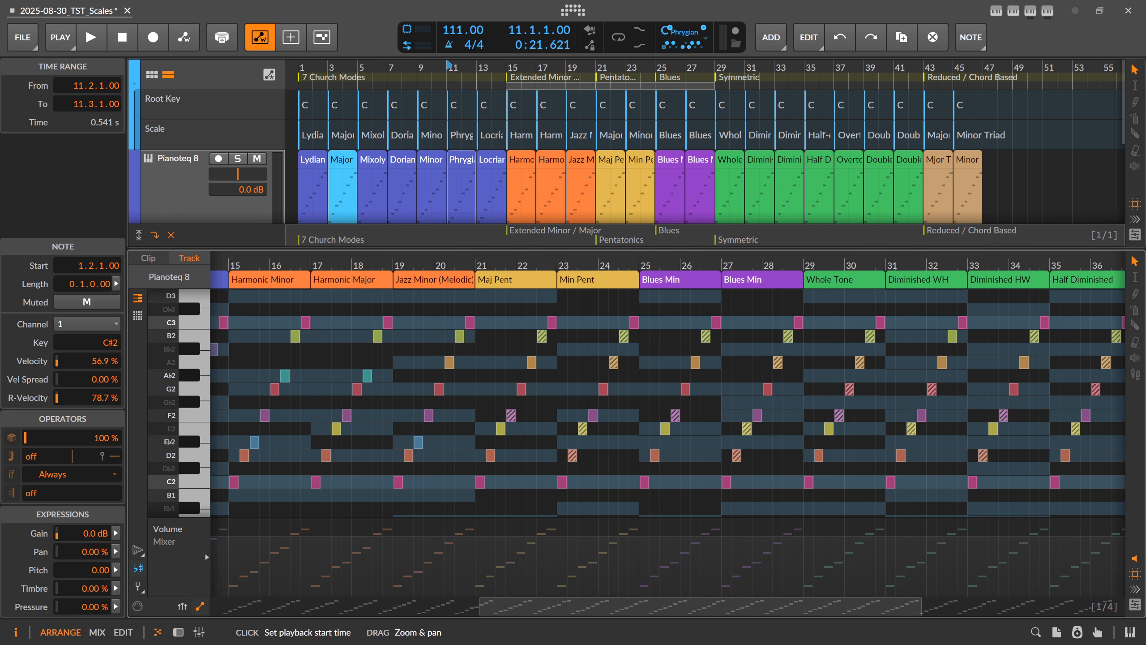
click(485, 265)
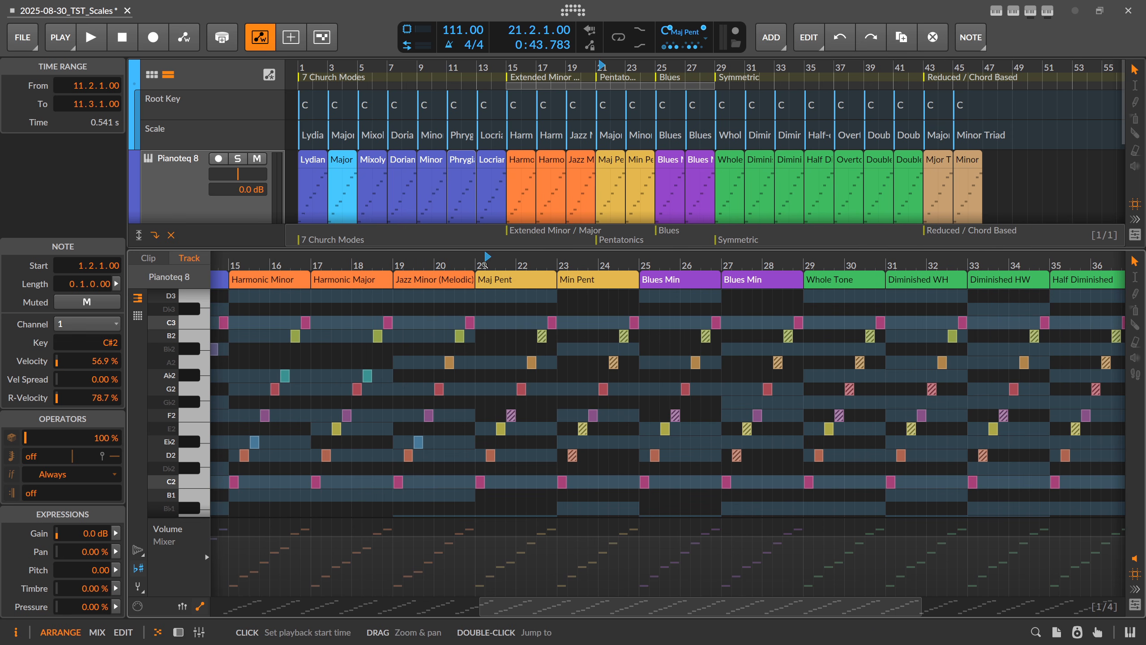
click(480, 265)
Audition individual notes of the Jazz Minor (Melodic) clip, up to the closing B2 and C3
drag(384, 263, 469, 286)
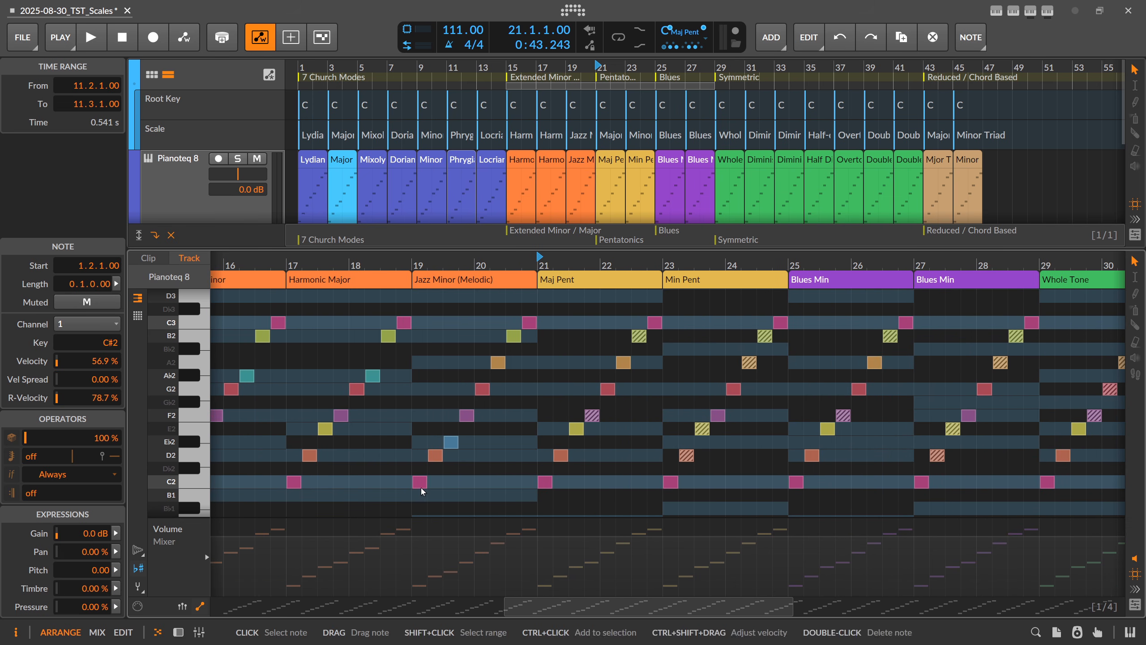
click(466, 415)
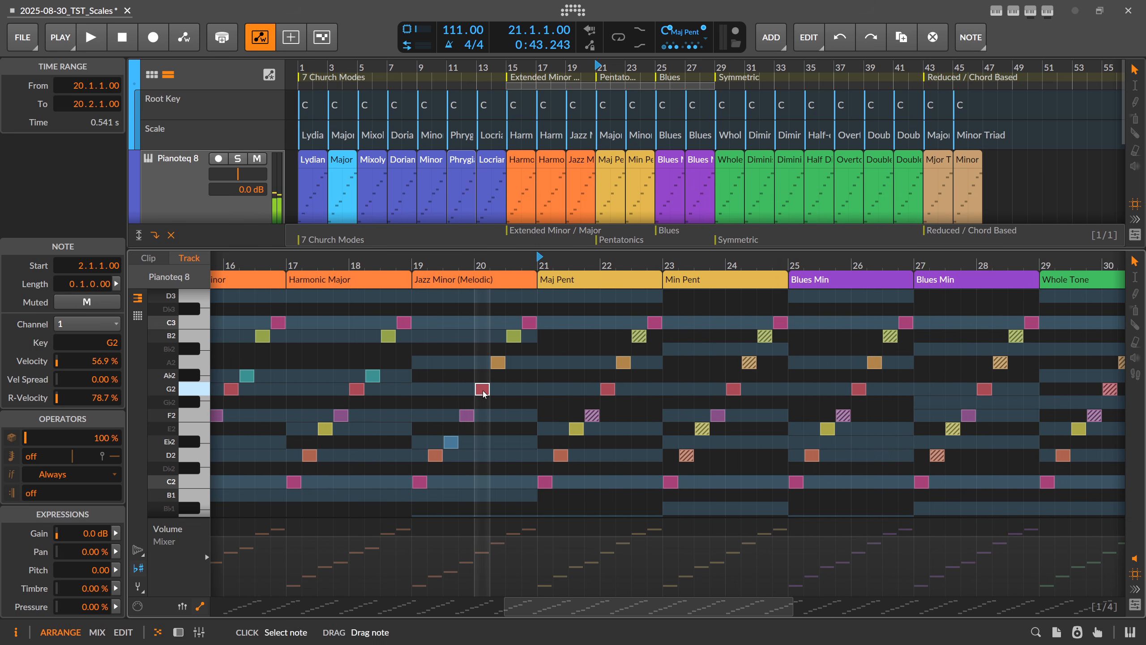
click(513, 336)
click(529, 323)
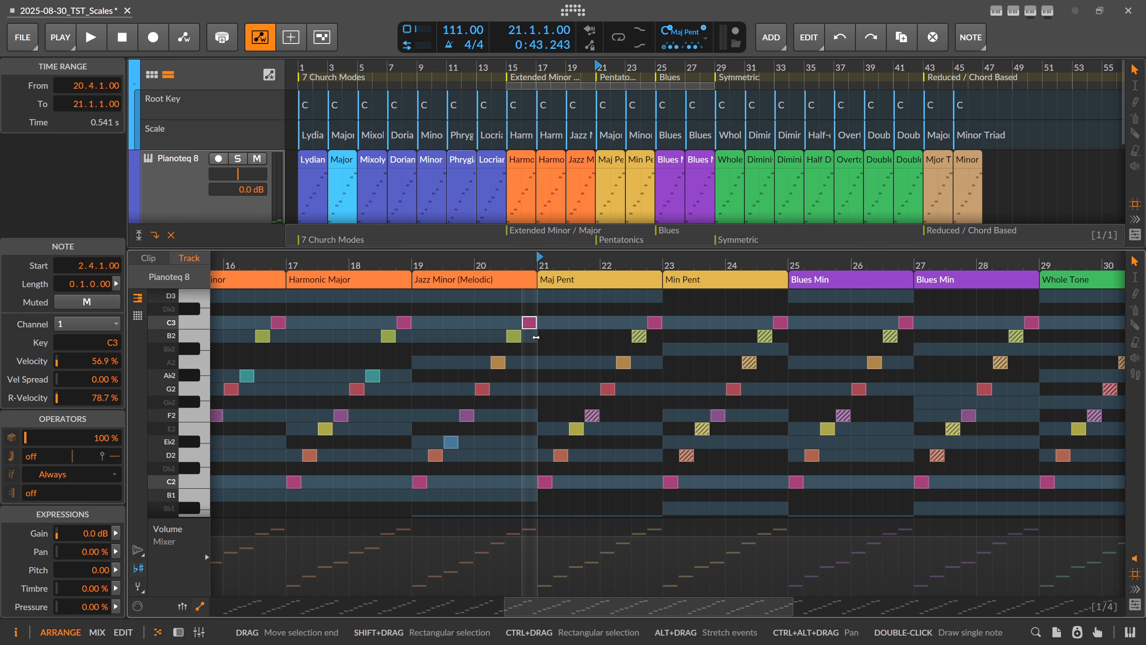
Delete the out-of-scale F2 and B2 notes from the Maj Pent clip, then audition its remaining notes
drag(570, 264, 504, 269)
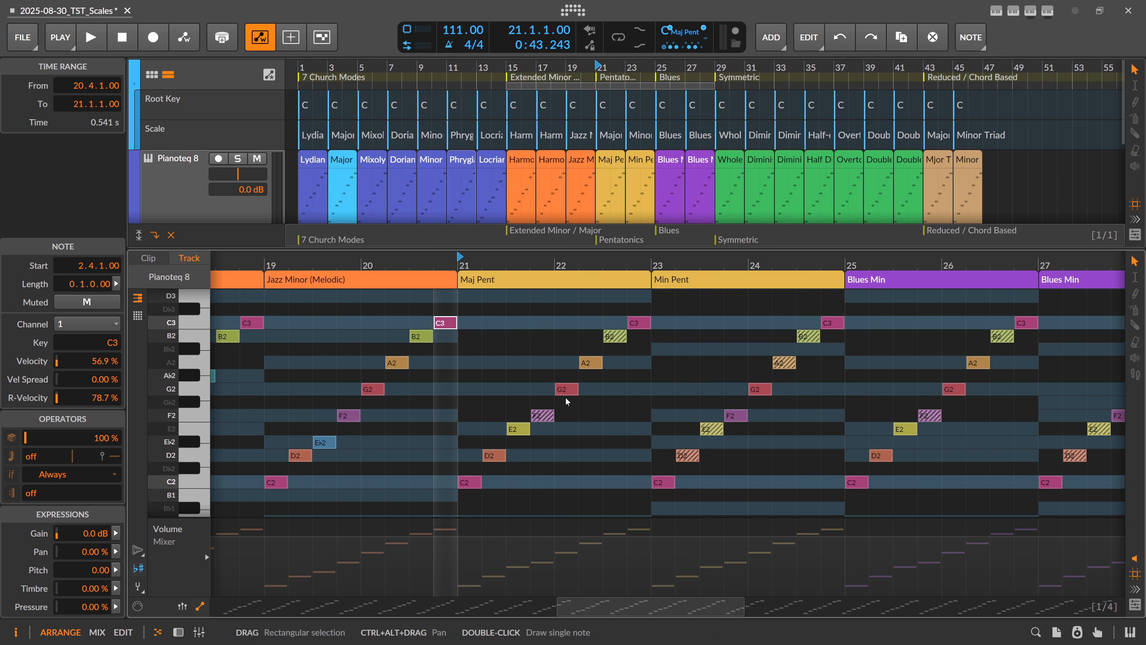
click(544, 421)
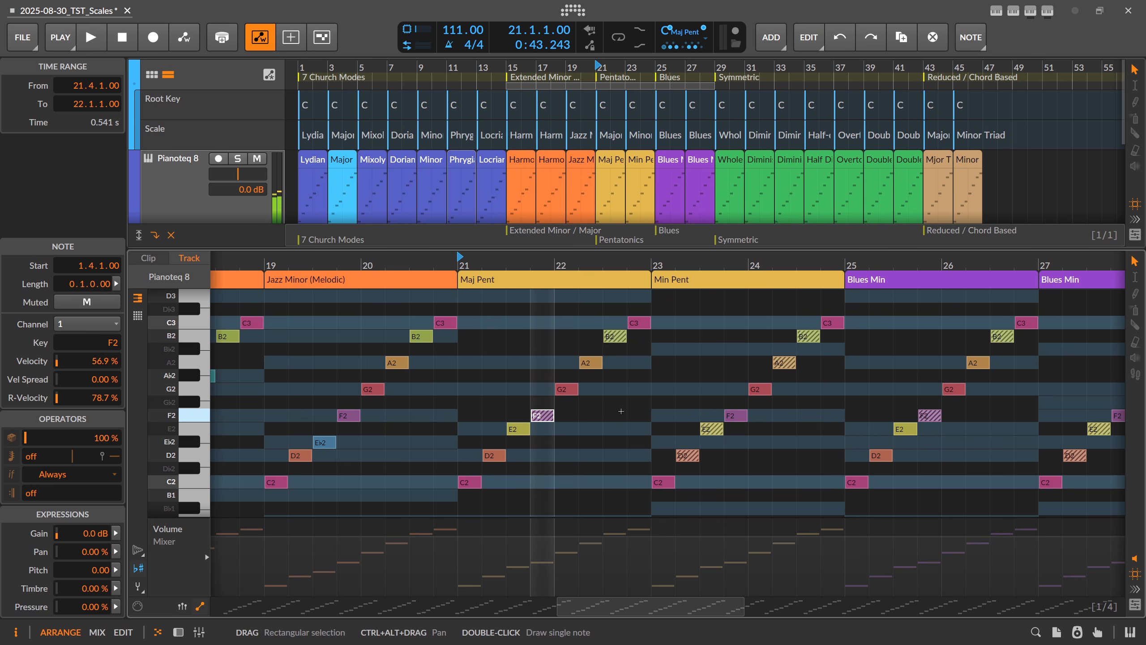
key(Delete)
click(620, 340)
key(Delete)
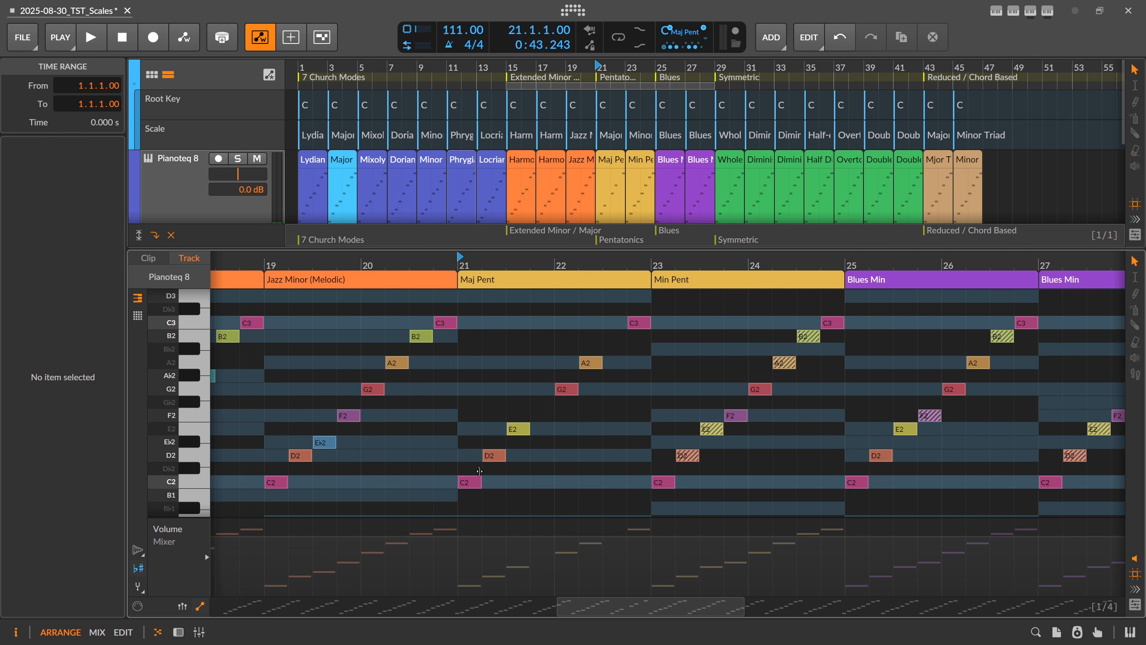
click(517, 429)
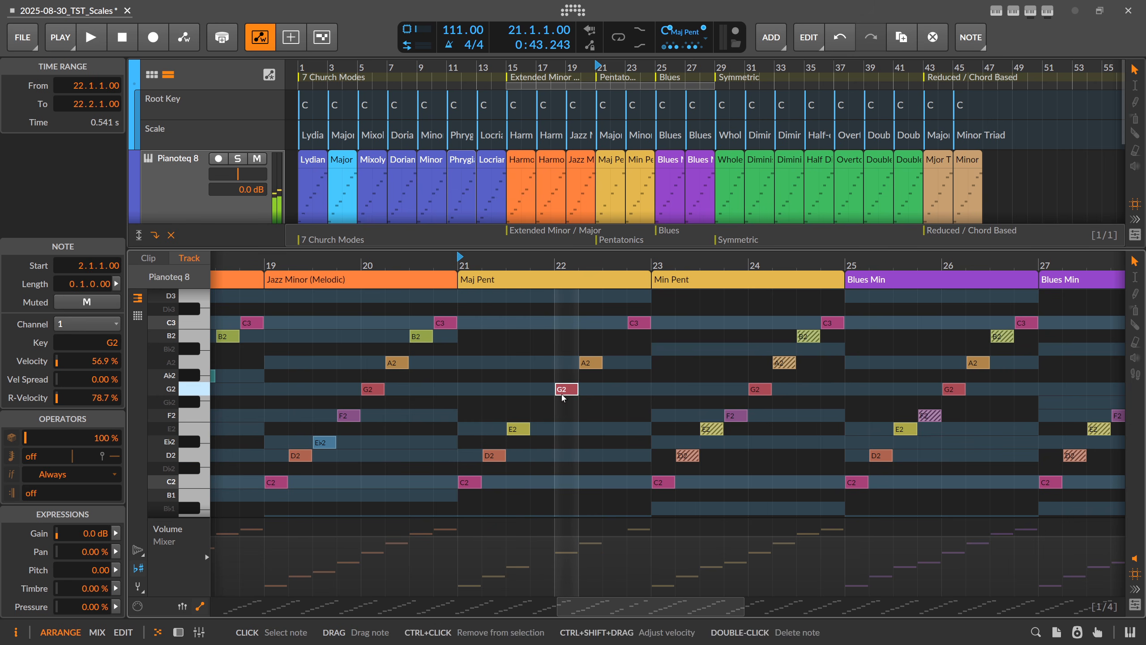
click(612, 389)
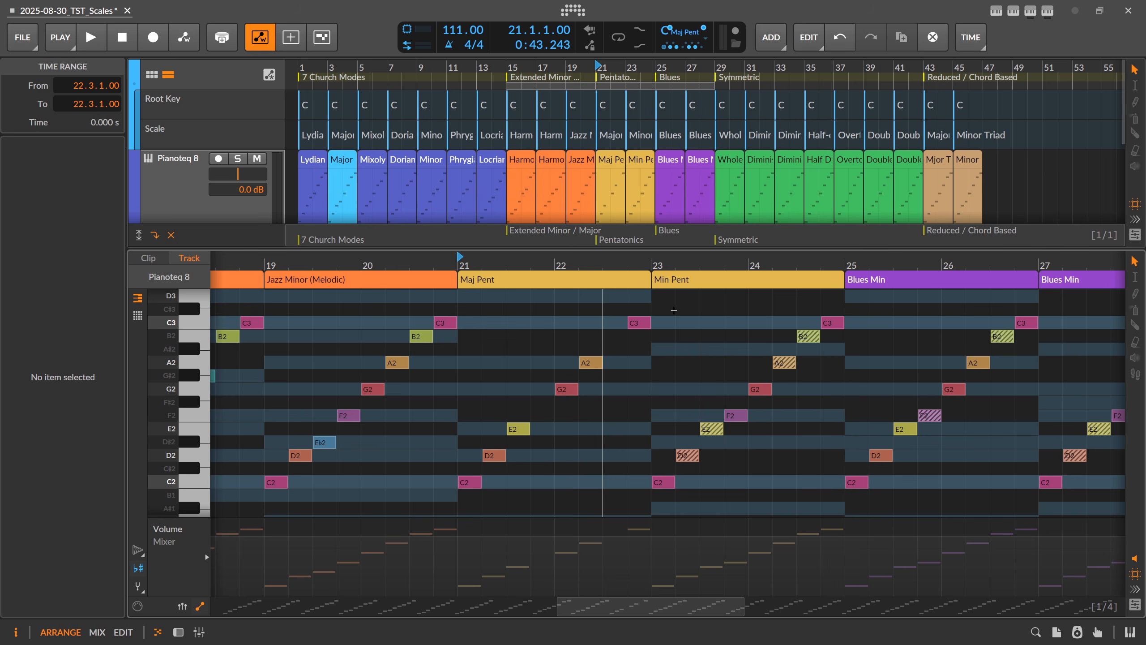
Raise the out-of-scale D2 note in the Min Pent clip by a semitone to D#2
scroll(568, 315, right, 3)
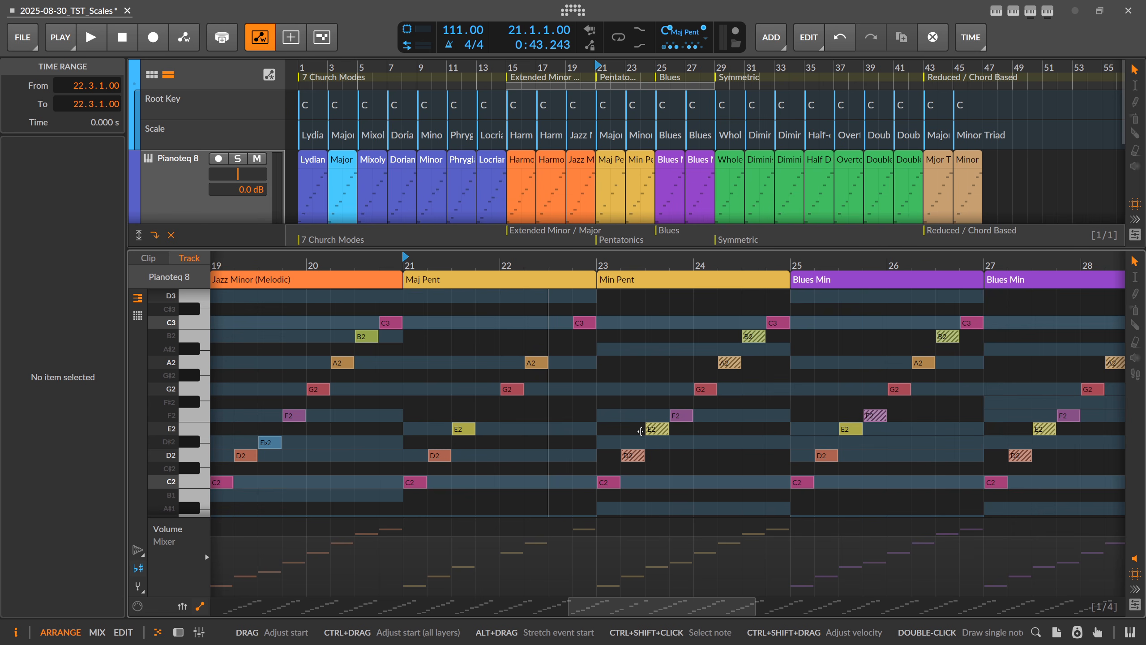
drag(620, 414, 654, 453)
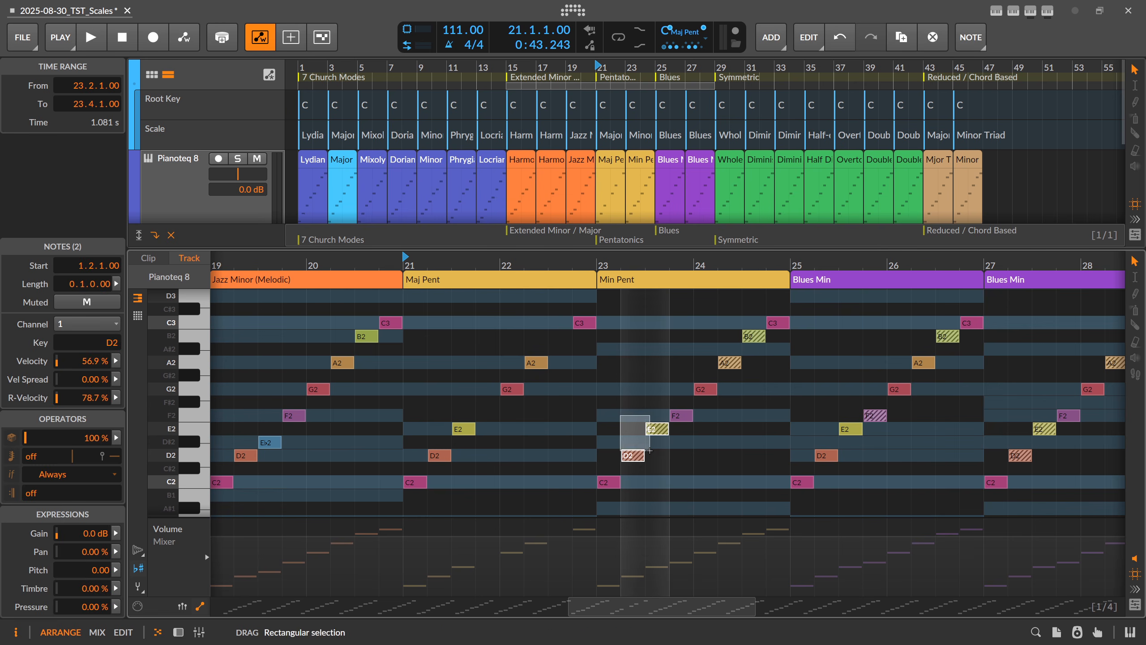
click(662, 487)
click(636, 455)
key(Up)
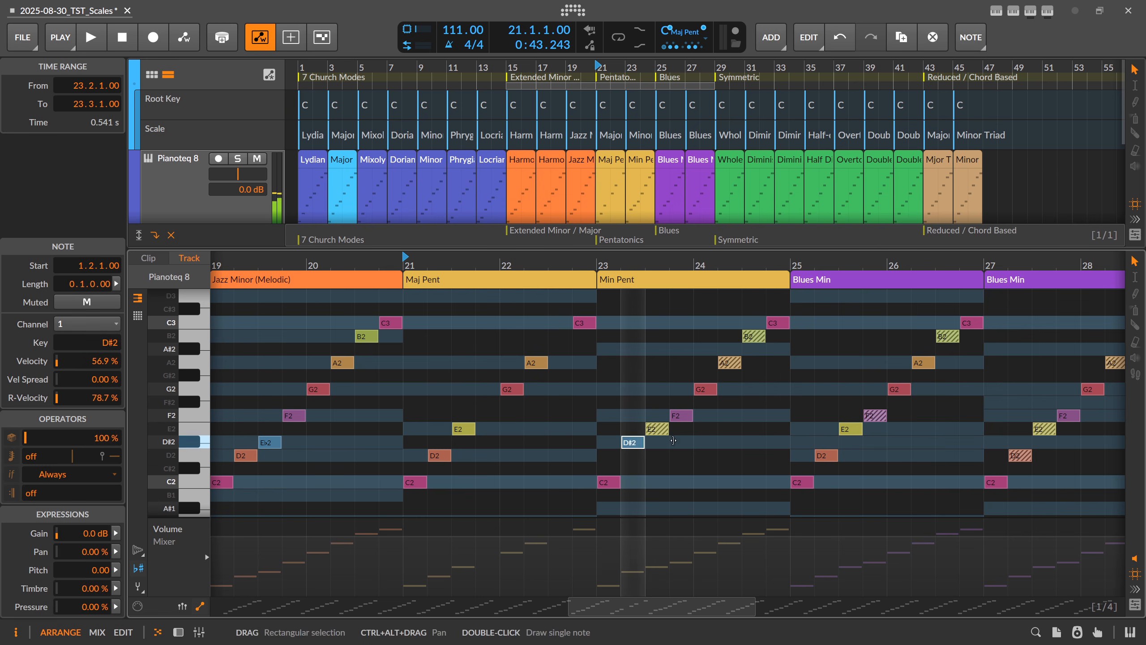
Remove the out-of-scale E2 and A2 notes from the Min Pent clip and lower its B2 note to A#2
click(665, 428)
double_click(668, 429)
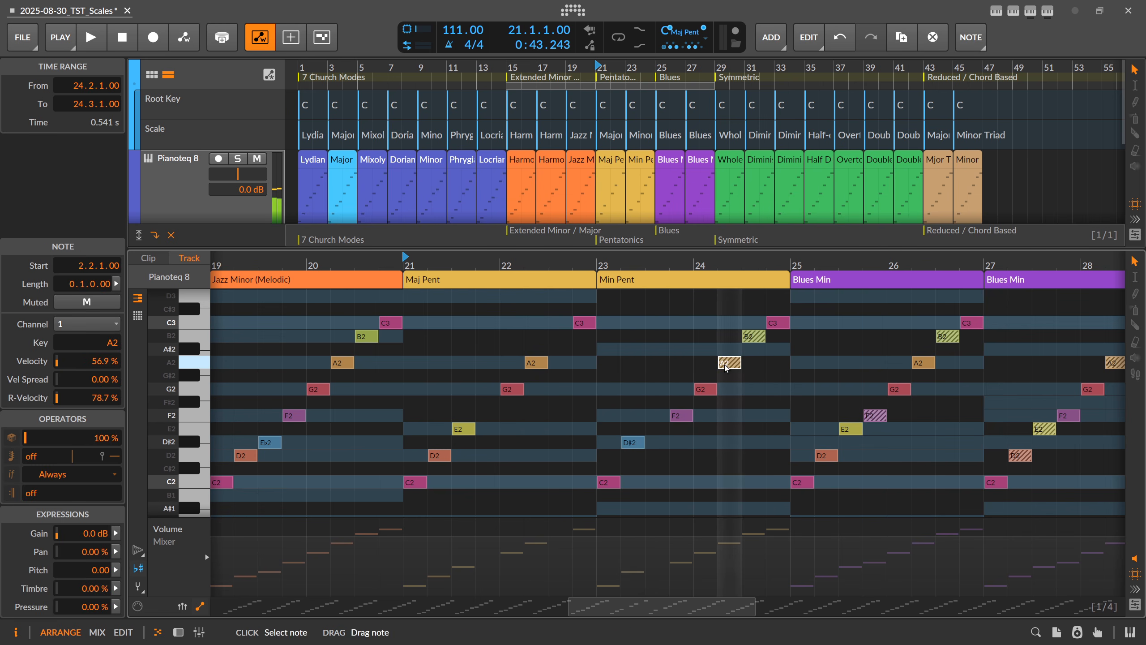
click(748, 338)
key(Down)
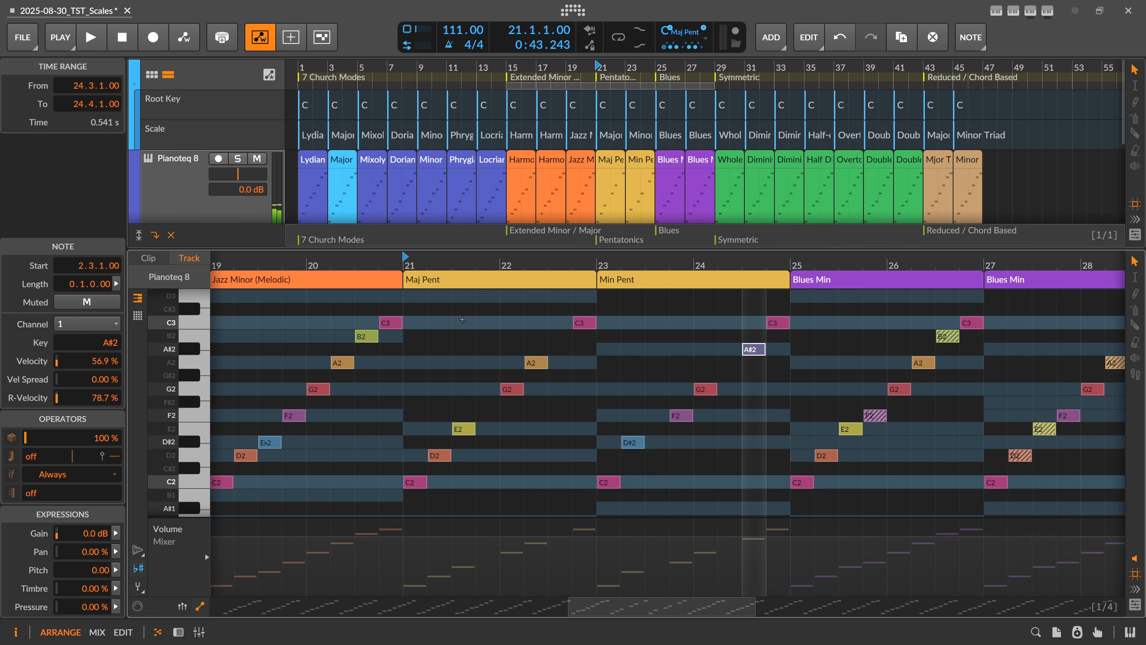
Play the Maj Pent and Min Pent clips from bar 21 to compare how they sound
key(space)
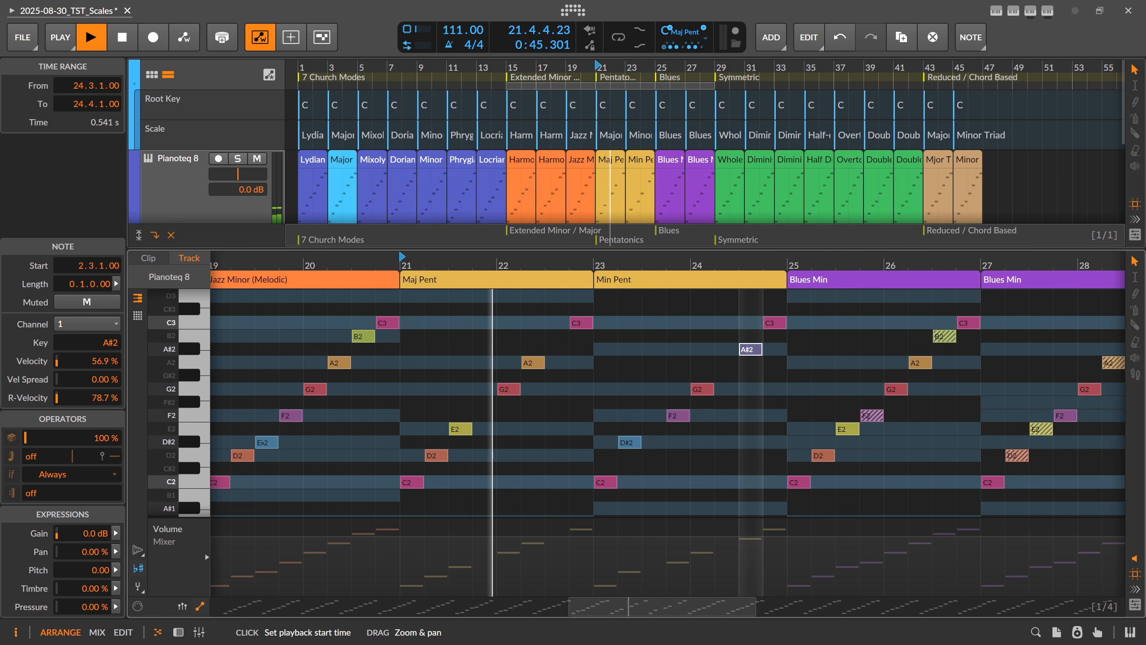
drag(495, 270, 479, 270)
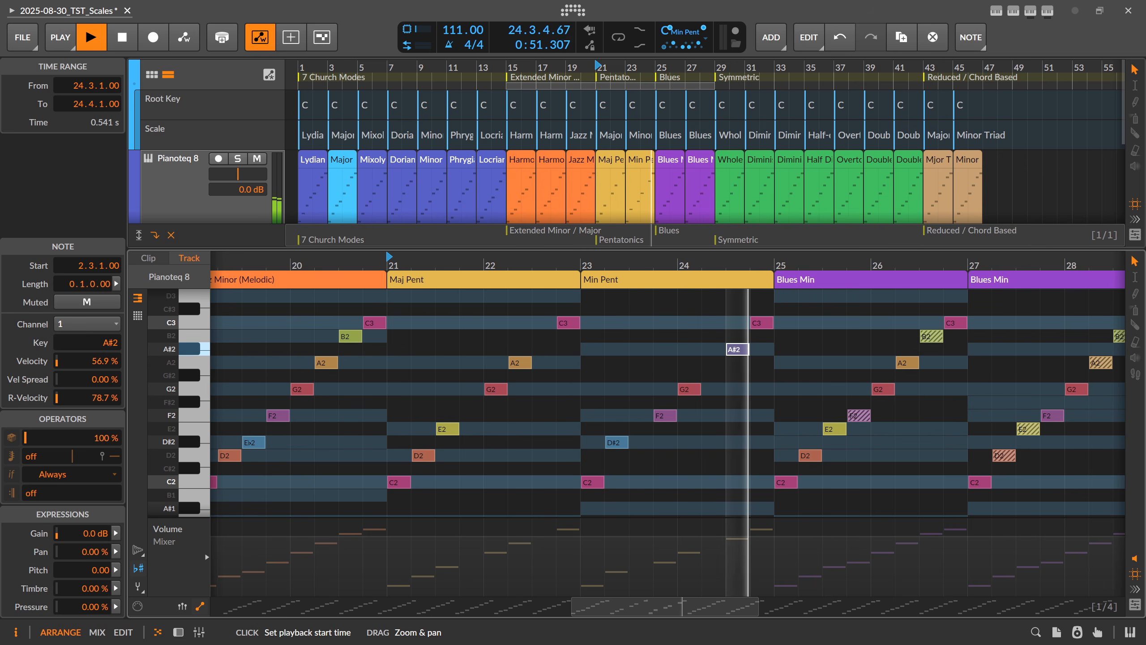
key(space)
Set the playback start to bar 25, at the beginning of the first Blues clip
drag(479, 270, 474, 257)
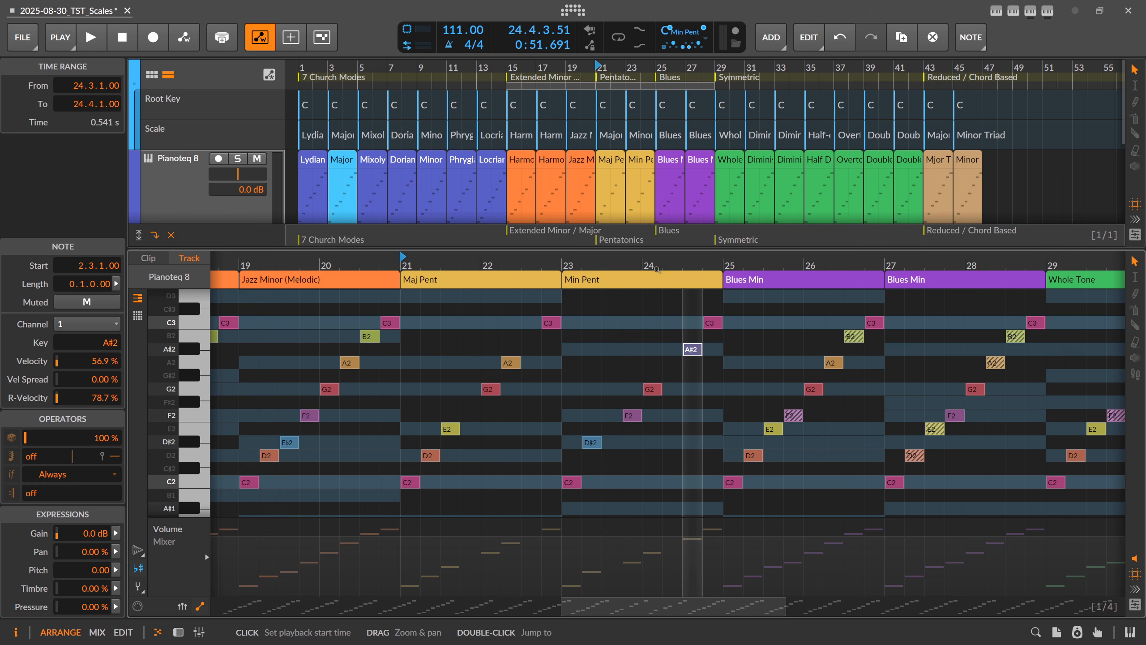
drag(648, 267, 398, 272)
click(588, 255)
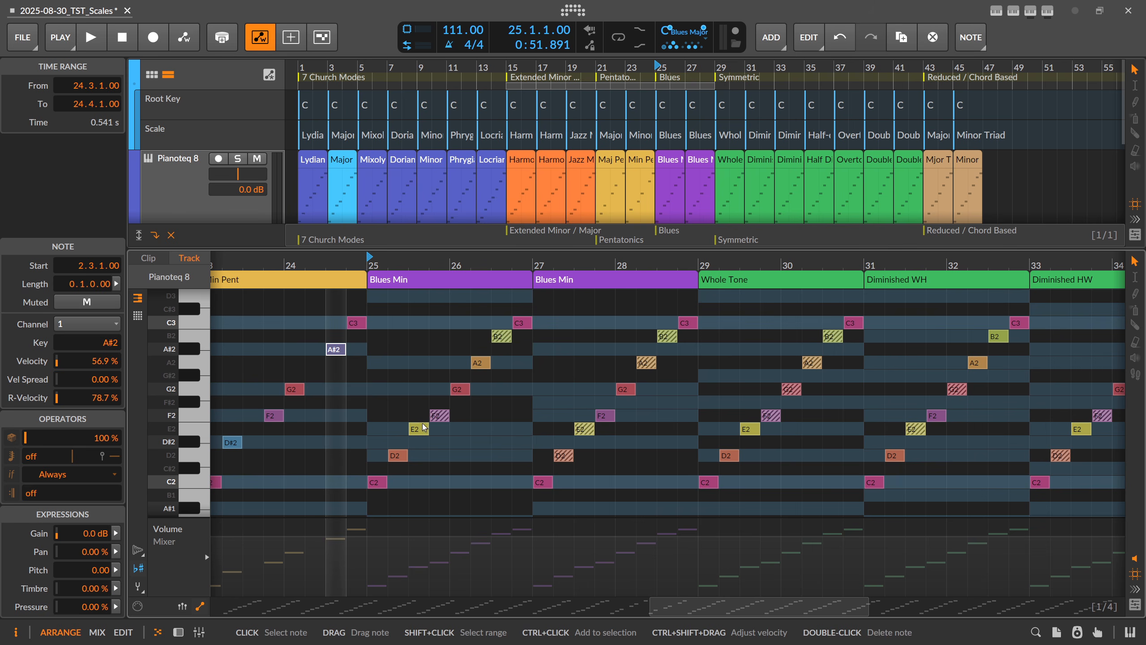
Adapt the bar 25 Blues clip to Blues Major: move E2 to 25.4.1 in place of F2, add D#2 at 25.3.1 and delete B2
mouse_move(424, 428)
mouse_down()
mouse_move(421, 443)
mouse_move(438, 432)
mouse_up()
click(417, 447)
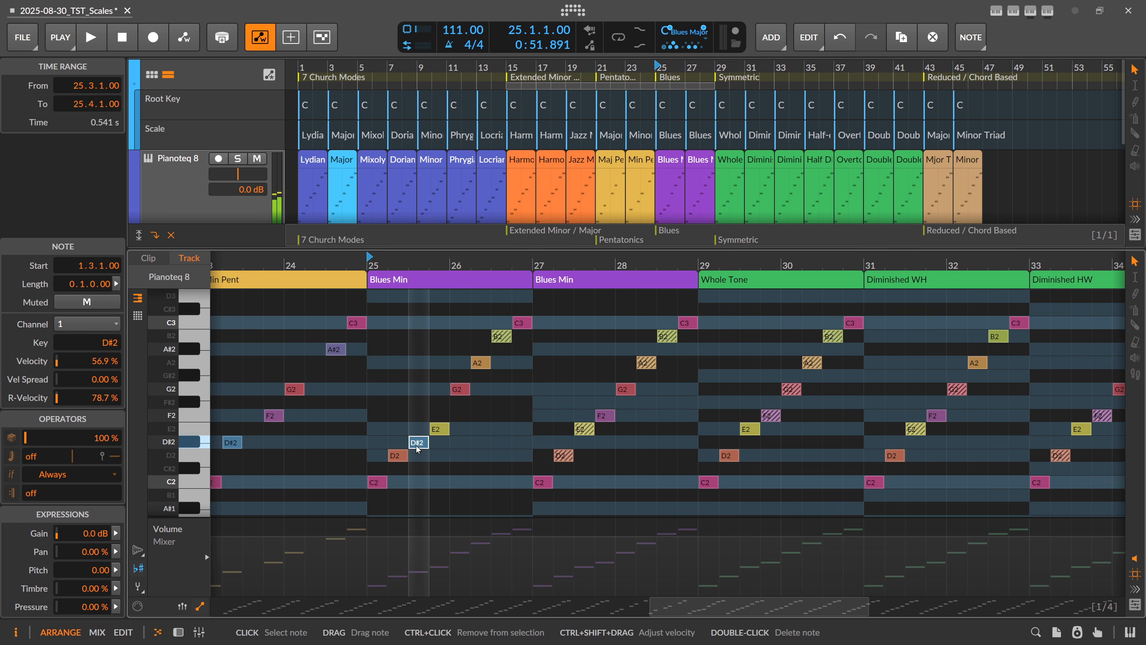
click(397, 456)
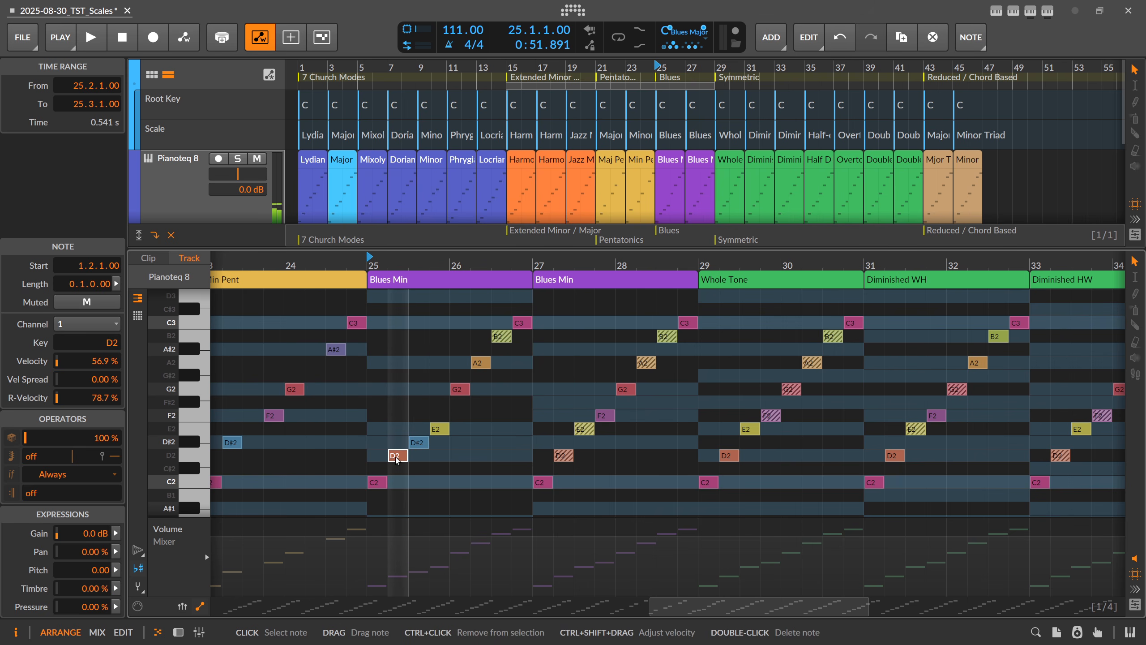
click(437, 429)
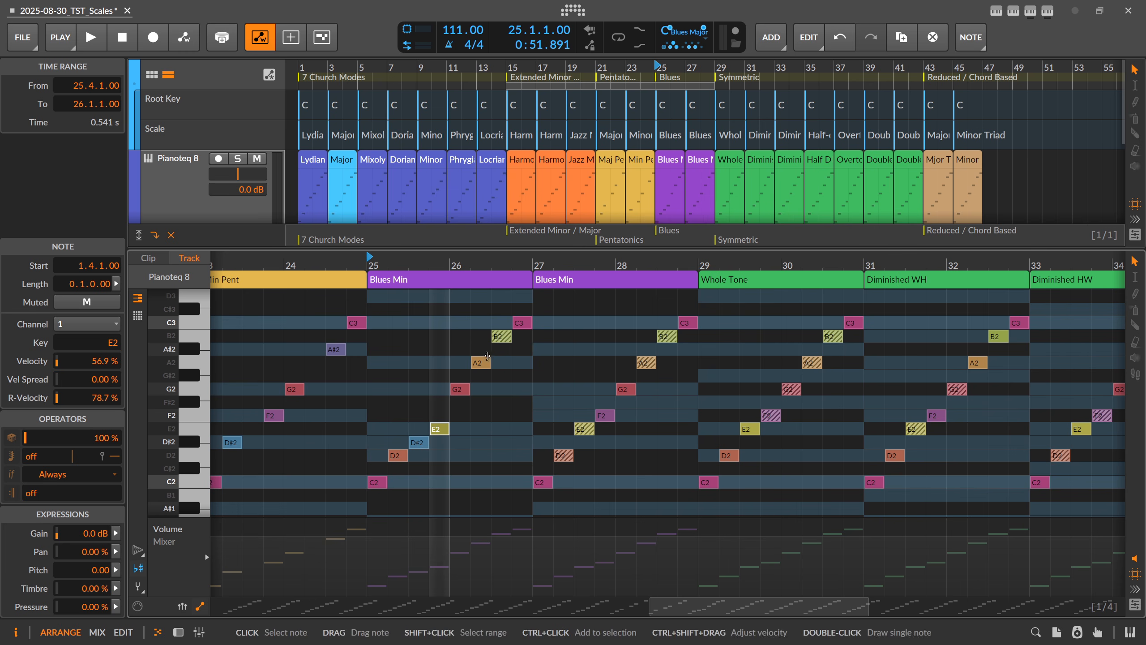
double_click(499, 338)
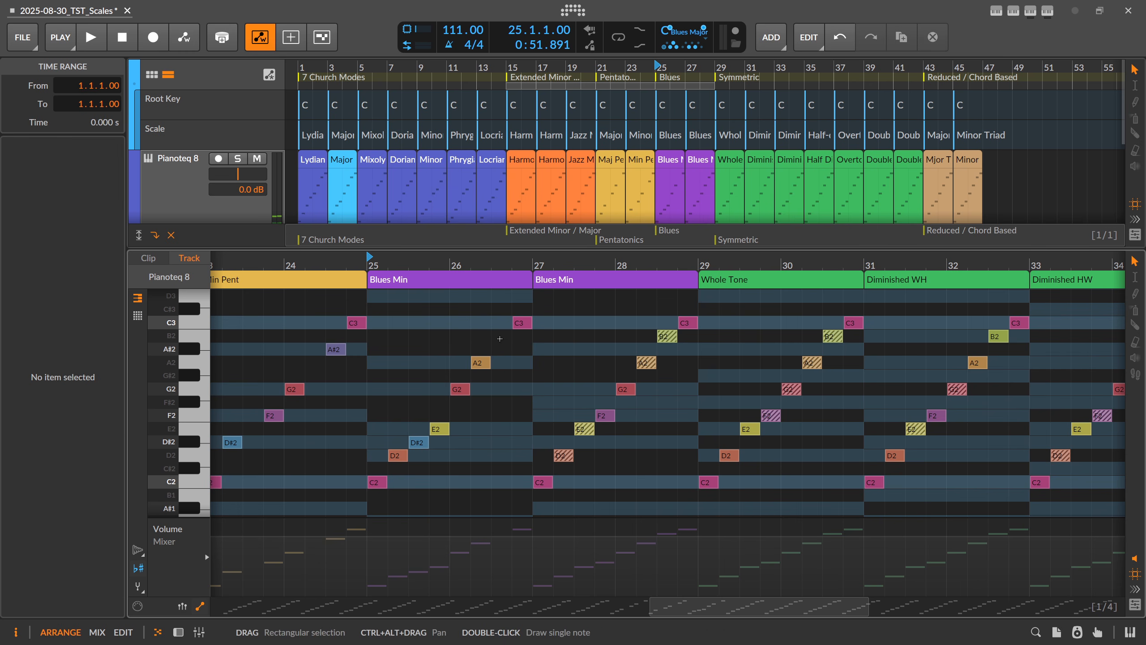
Play the Blues Major scale from bar 25, then select its D2, D#2 and E2 notes together
key(space)
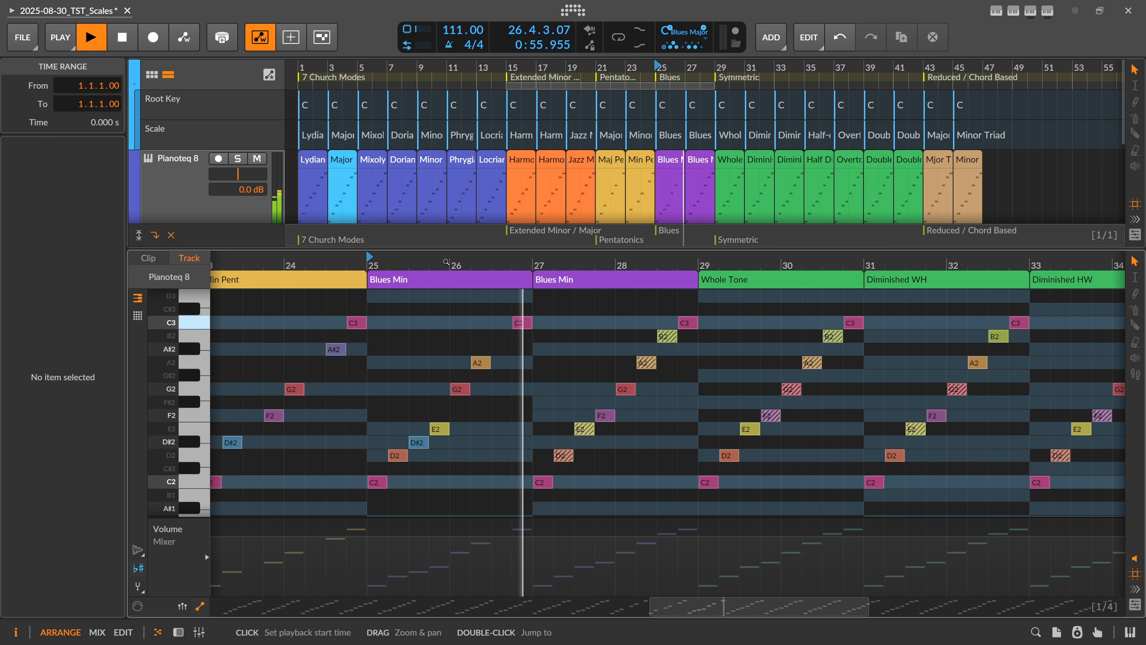
key(space)
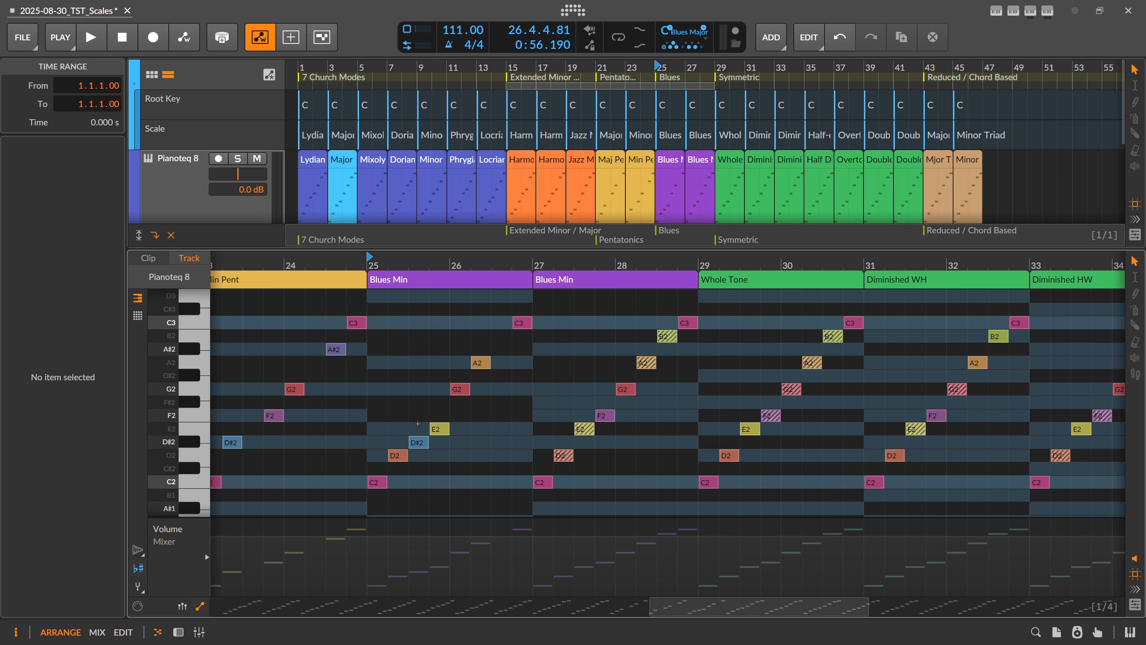
drag(381, 421, 448, 461)
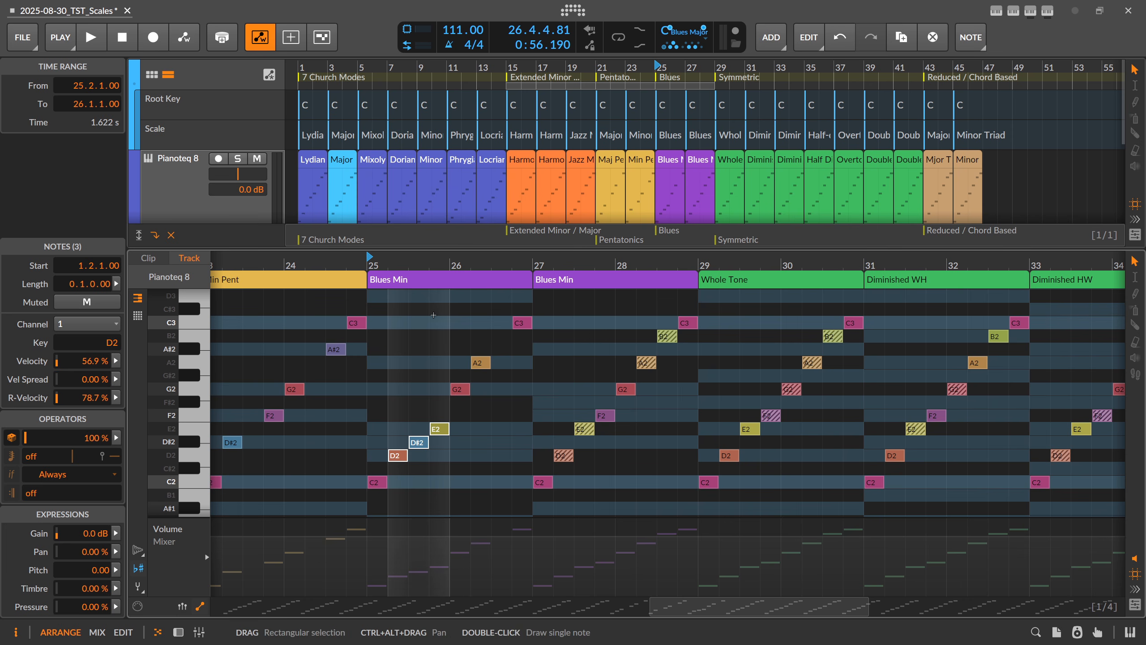
Bring the Symmetric clips into view and set the playback start to bar 29, at the beginning of the Whole Tone clip
drag(442, 267, 515, 265)
click(515, 265)
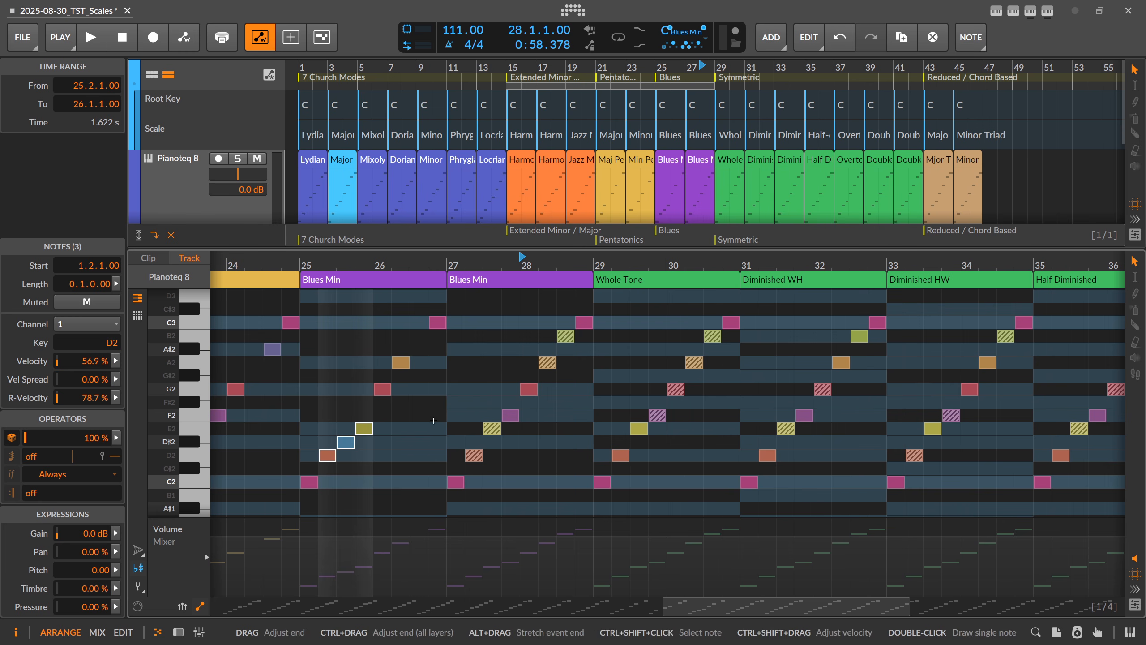
drag(604, 265, 592, 266)
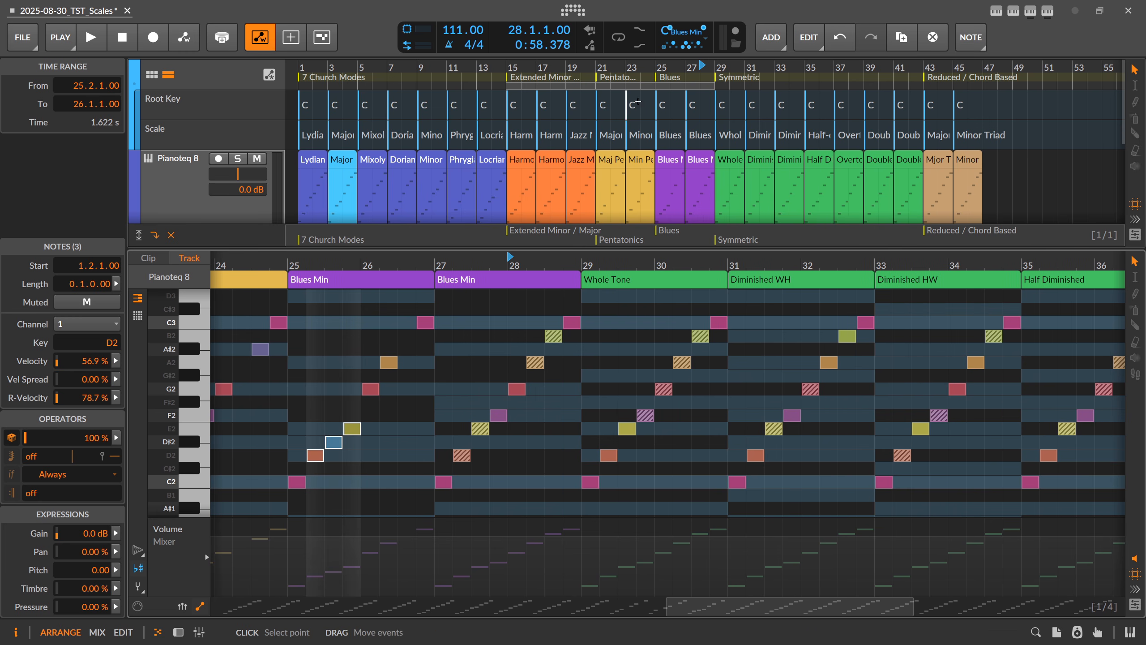
drag(712, 69, 515, 67)
click(518, 67)
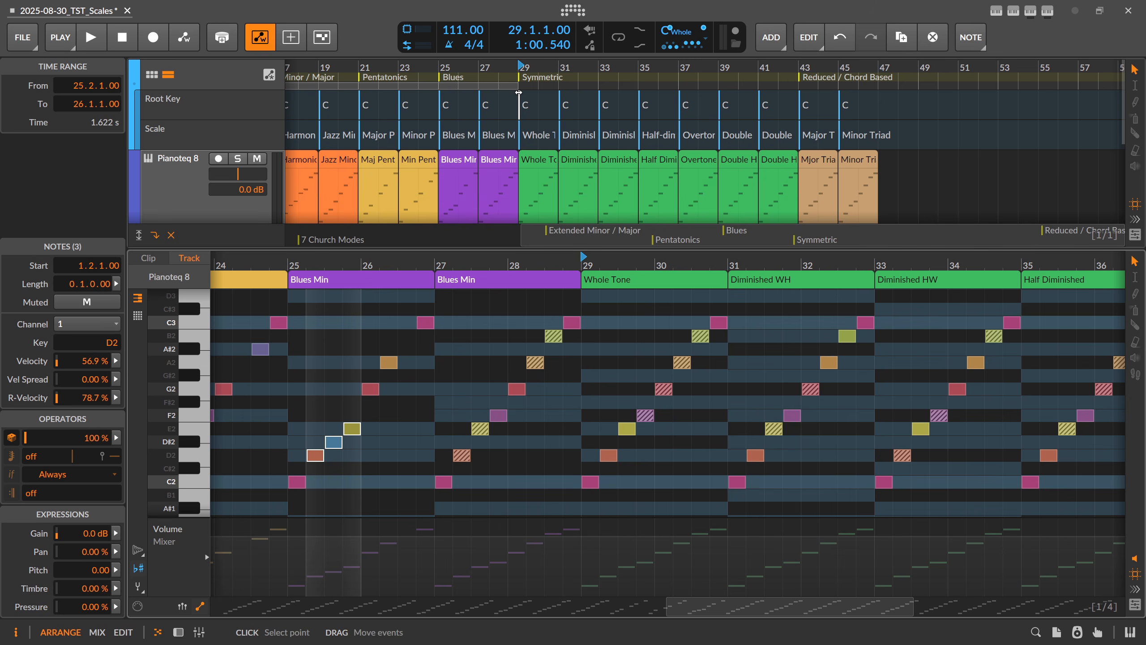
drag(538, 68, 481, 69)
drag(598, 265, 327, 262)
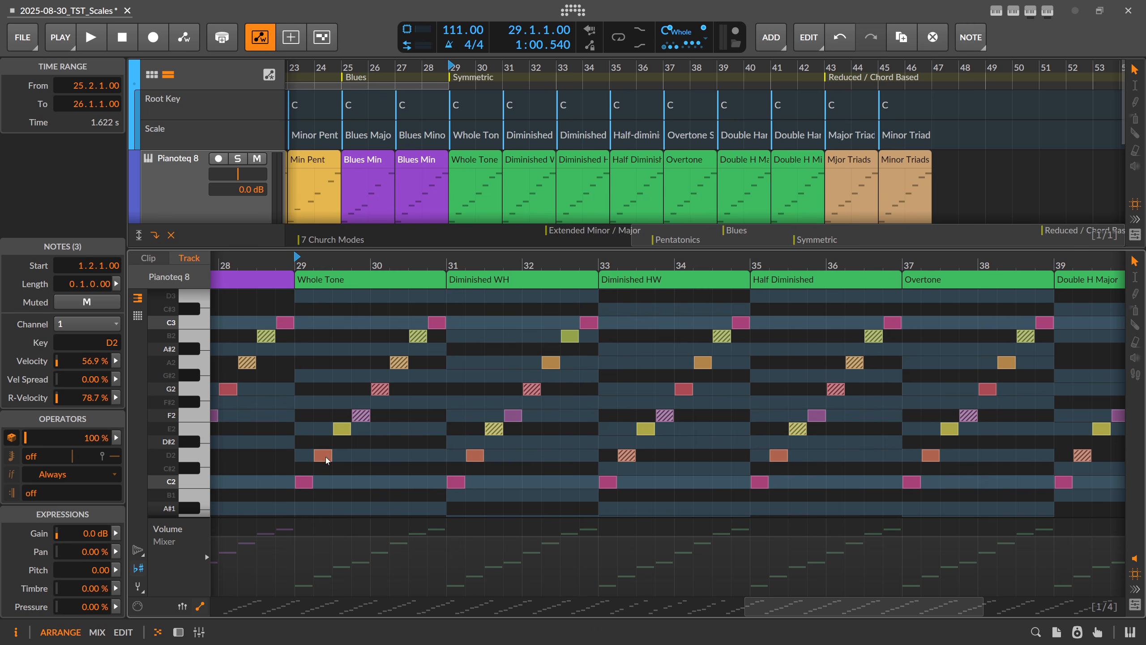
In the Whole Tone clip, raise F2, G2 and A2 by a semitone to F#2, G#2 and A#2, and delete B2
click(311, 474)
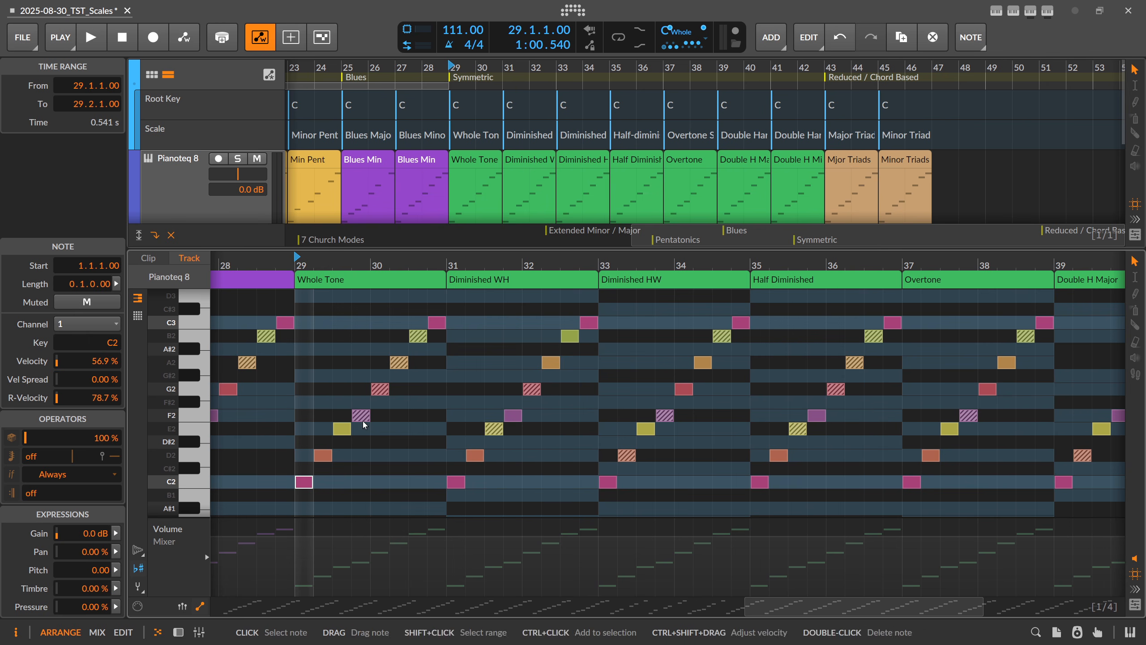
double_click(361, 401)
drag(380, 389, 399, 349)
click(422, 338)
double_click(419, 336)
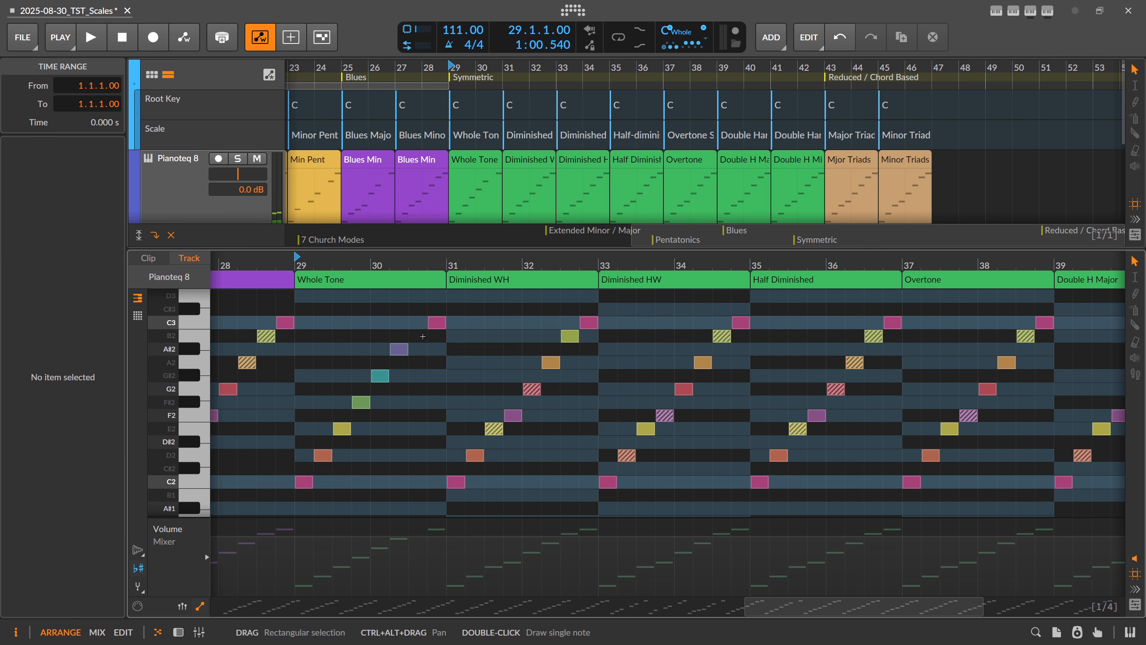
Move the Whole Tone clip's closing C3 to 30.3.1 and play the scale from bar 29
drag(435, 328, 415, 328)
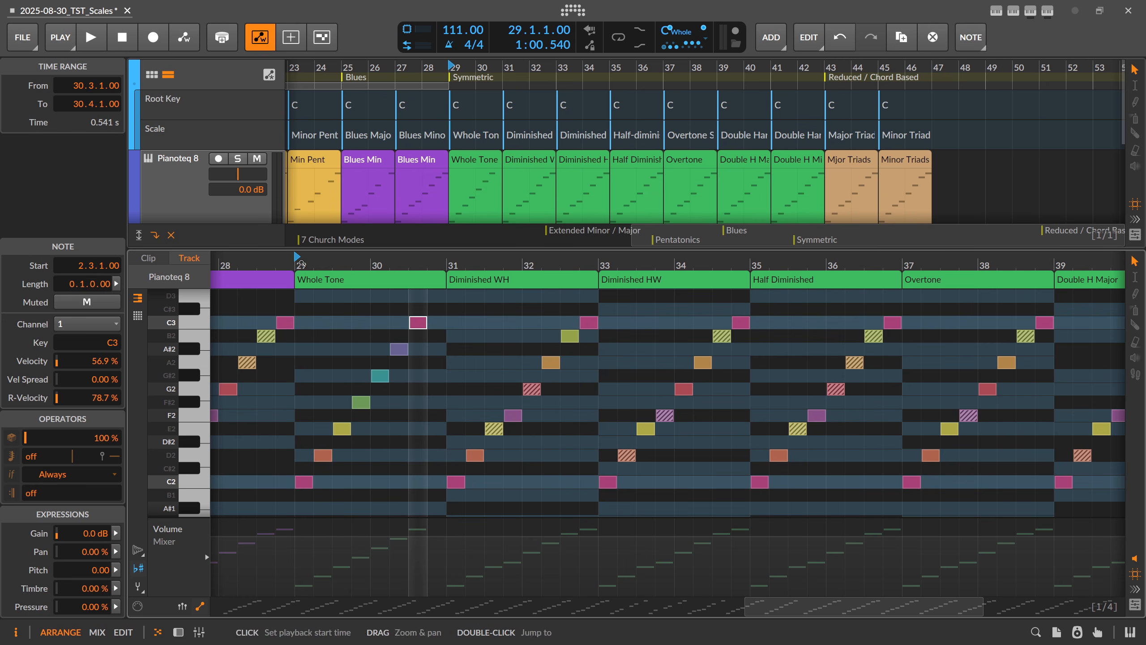
key(space)
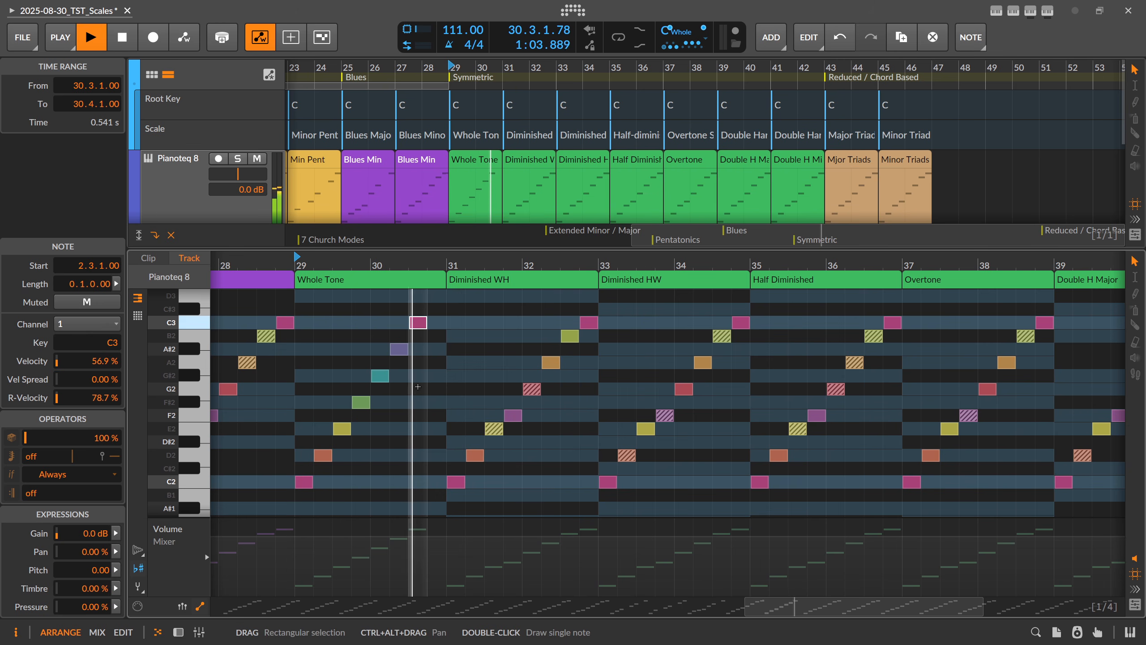
key(space)
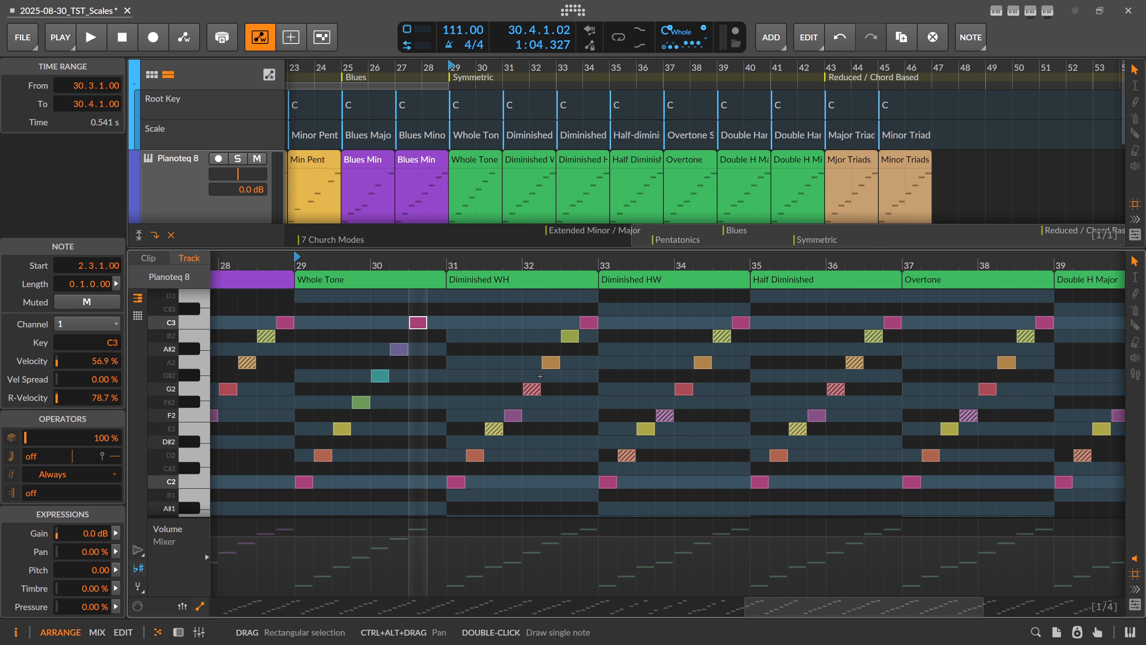
Adapt the Diminished WH clip: lower E2 to D#2 and G2 to F#2, place G#2 at 32.2.1, A2 at 32.3.1 and B2 at 32.4.1
click(496, 430)
drag(496, 430, 496, 443)
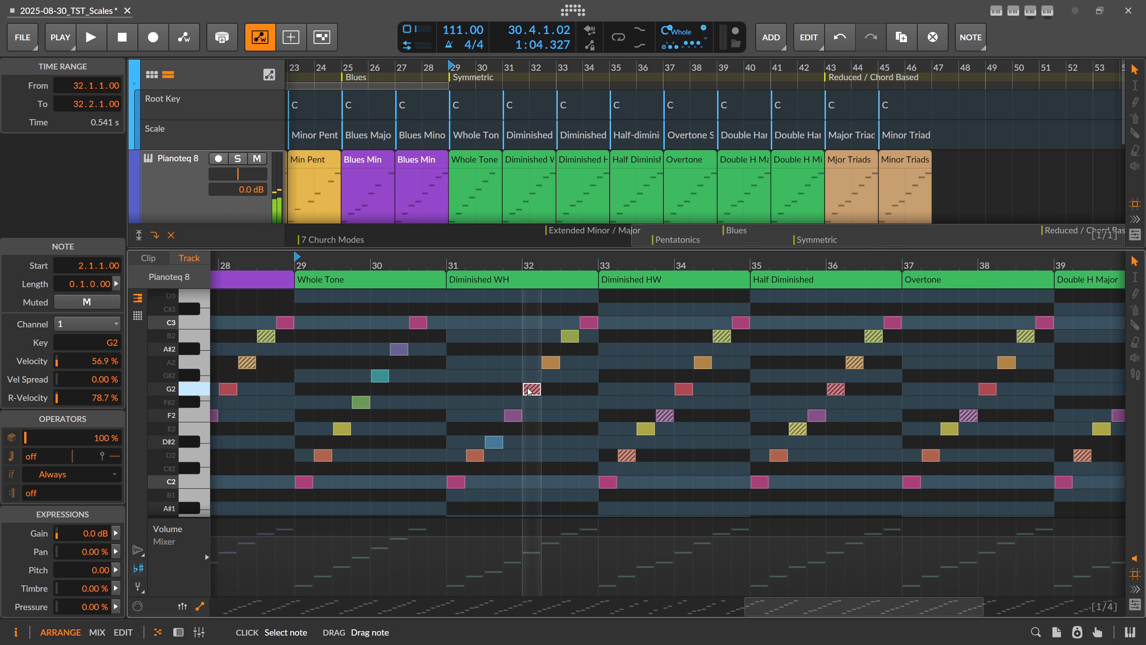
drag(531, 389, 532, 402)
drag(551, 363, 550, 376)
mouse_move(570, 336)
mouse_down()
mouse_move(569, 362)
mouse_move(589, 336)
mouse_up()
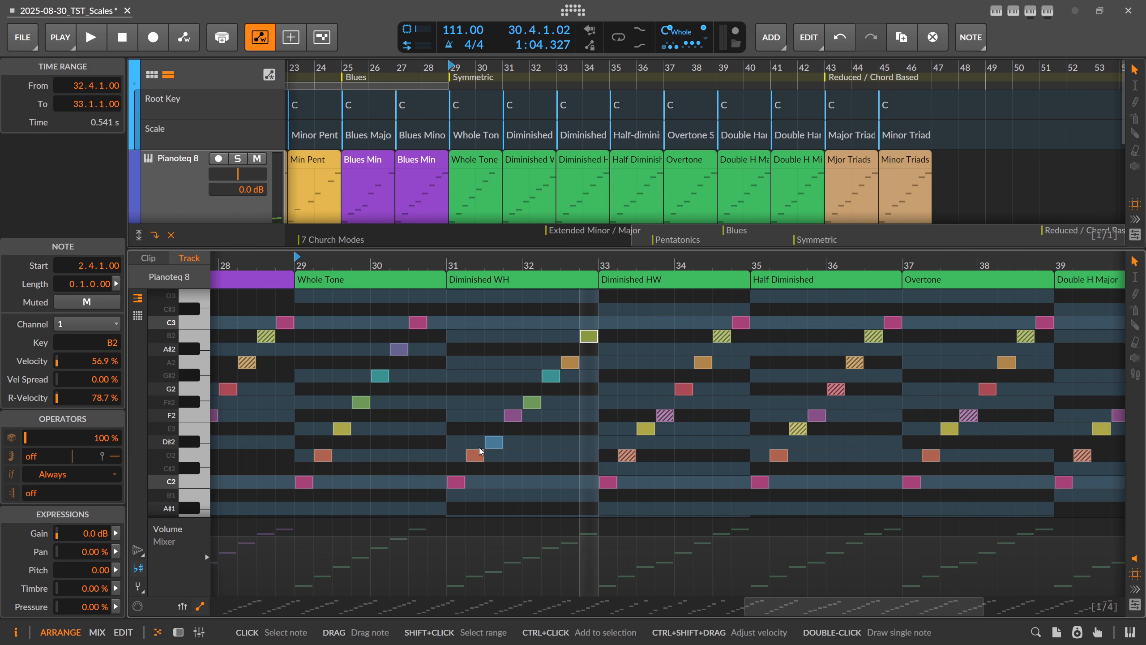
In the Diminished HW clip, lower D2, E2, F2 and G2 by a semitone to C#2, D#2, E2 and F#2
click(639, 286)
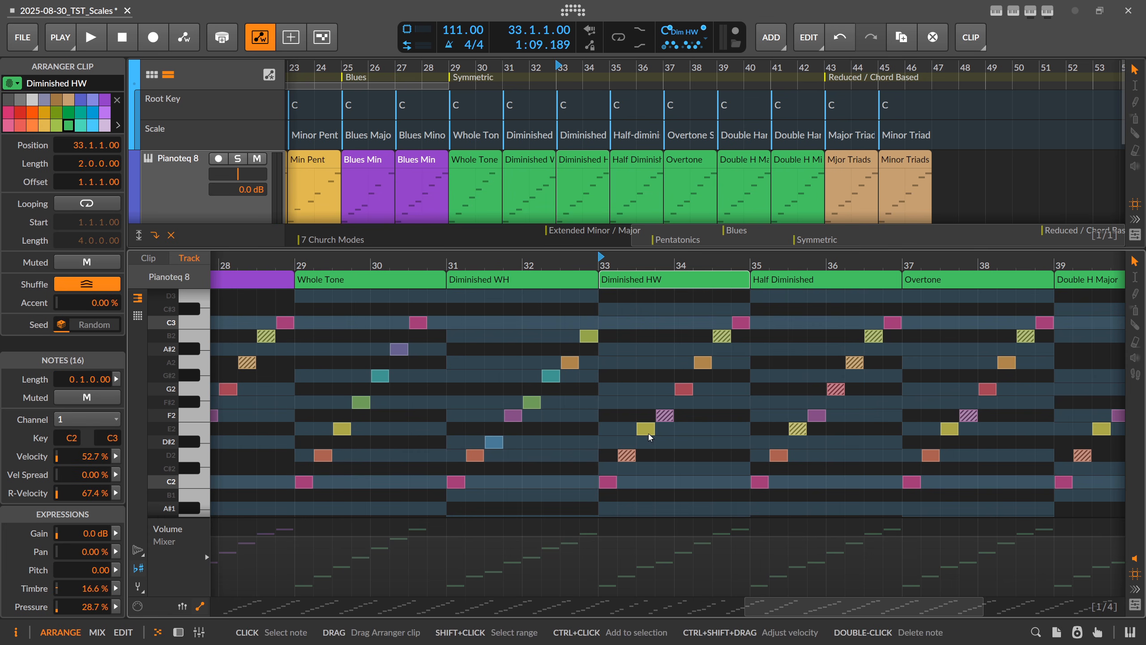
drag(631, 456, 631, 468)
drag(646, 429, 646, 443)
drag(665, 416, 666, 429)
drag(681, 391, 680, 403)
Complete the Diminished HW clip with G2 at 34.2.1, A2 at 34.3.1 and A#2 at 34.4.1
drag(702, 363, 703, 389)
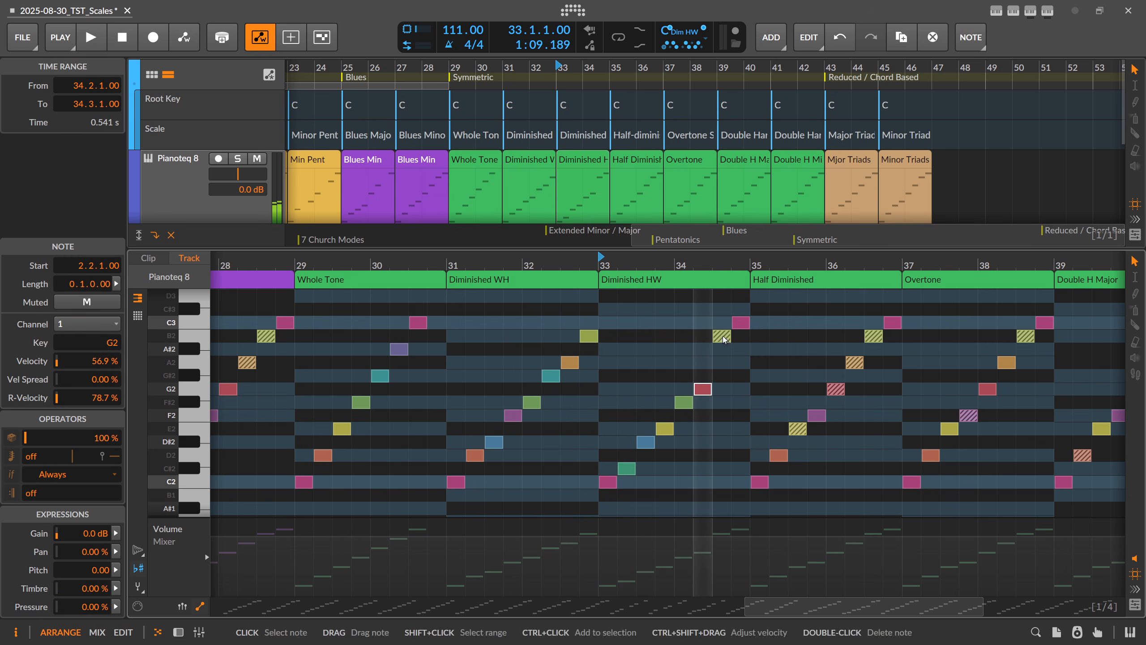
mouse_move(723, 336)
mouse_down()
mouse_move(724, 362)
mouse_move(740, 326)
mouse_move(740, 350)
mouse_up()
click(735, 375)
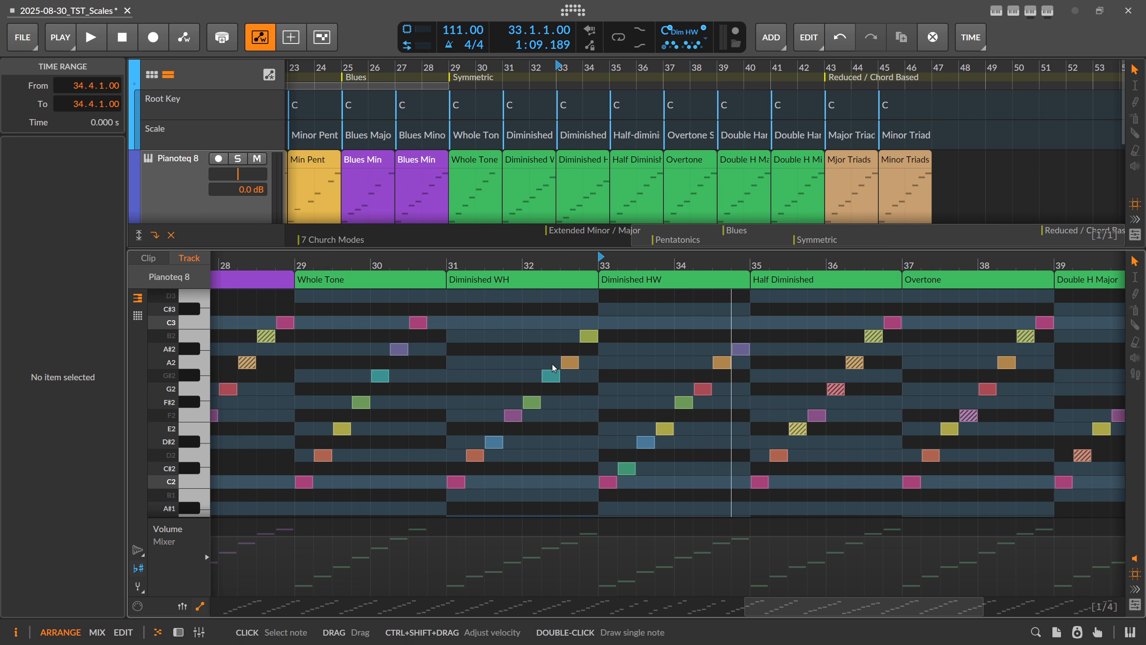
Set the playback start to 35.2.1 in the Half Diminished clip and on to 37.3.1 in the Overtone clip
scroll(482, 286, right, 2)
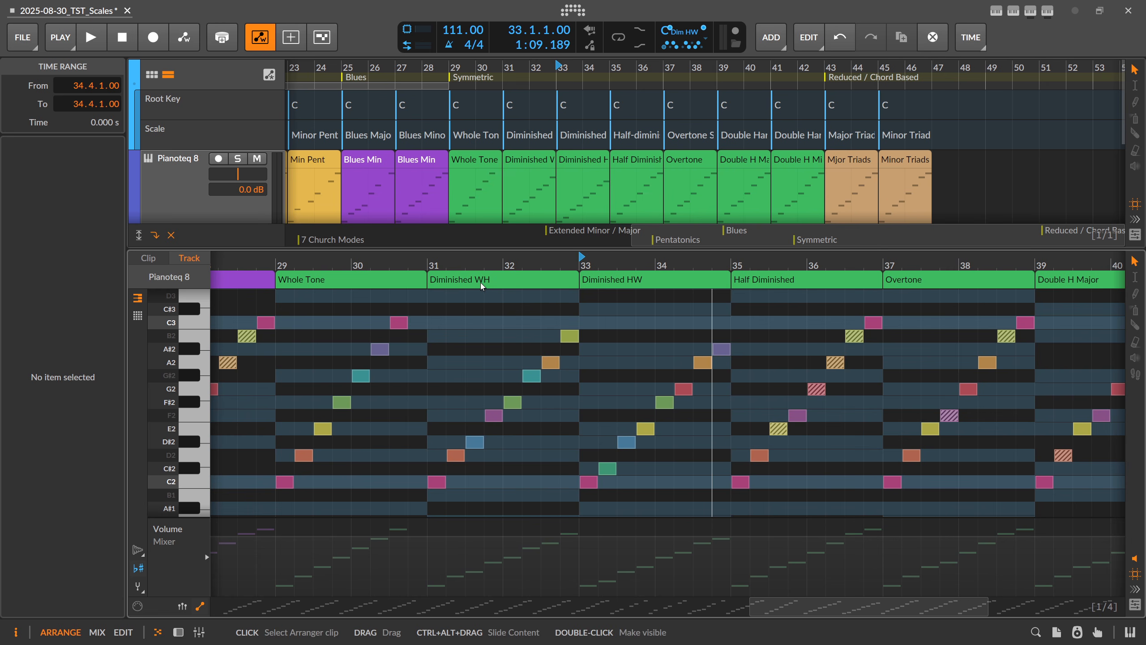
scroll(578, 271, right, 5)
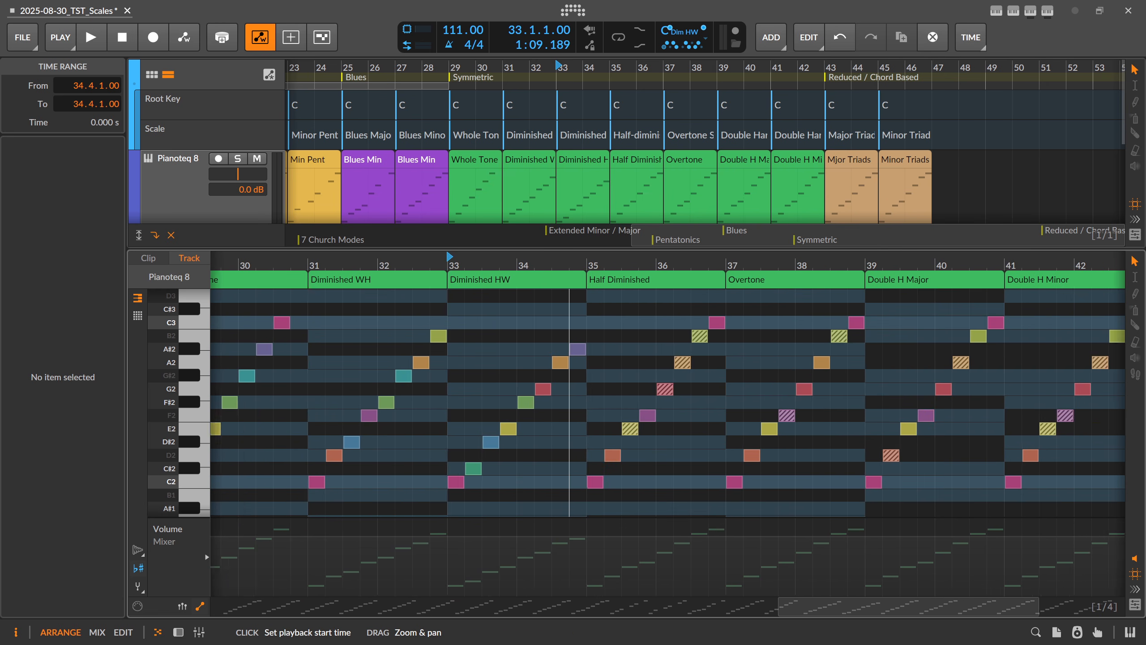
click(578, 271)
scroll(578, 271, right, 2)
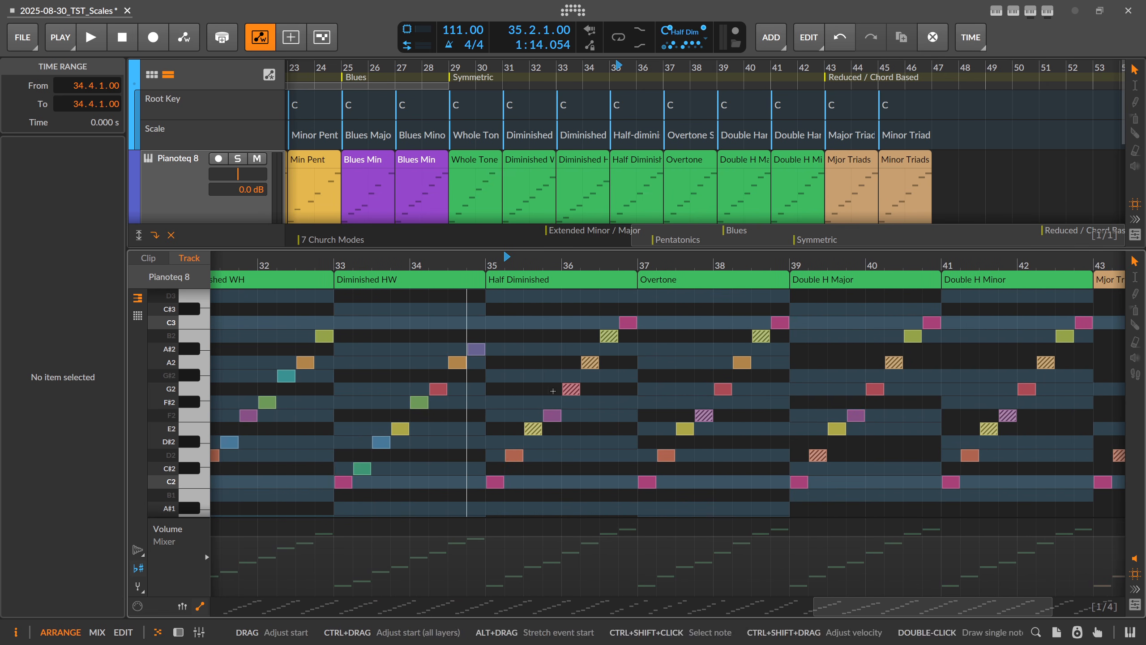
click(677, 266)
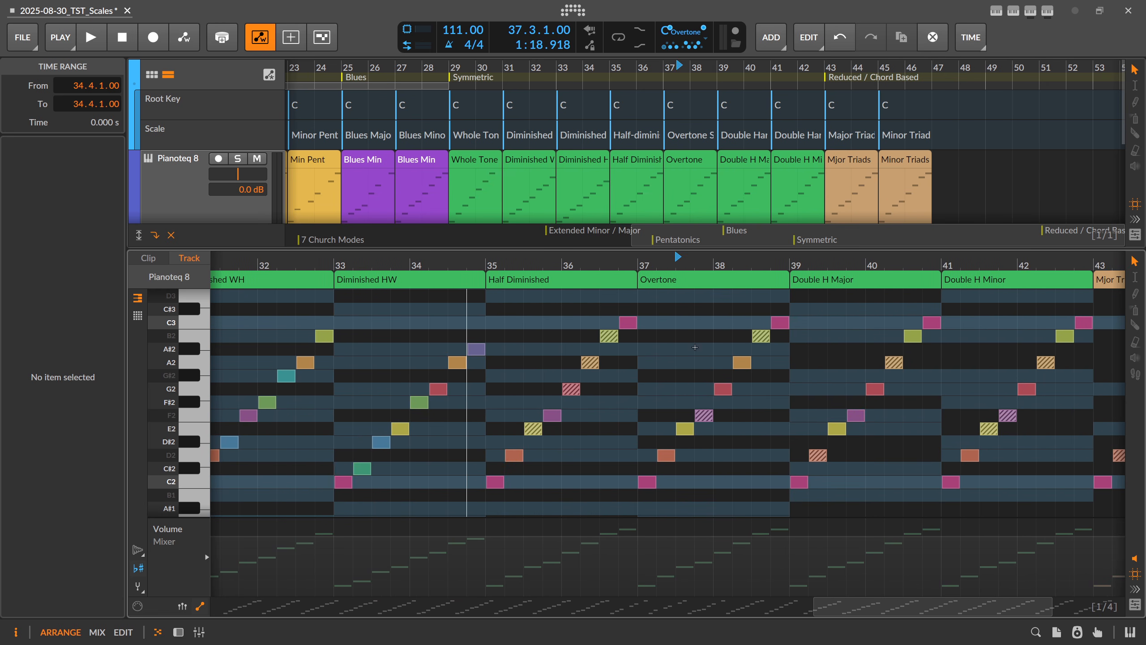
In the Double H Major clip, replace D2 with C#2 at 39.2.1 and A2 with G#2 at 40.3.1
scroll(671, 267, right, 5)
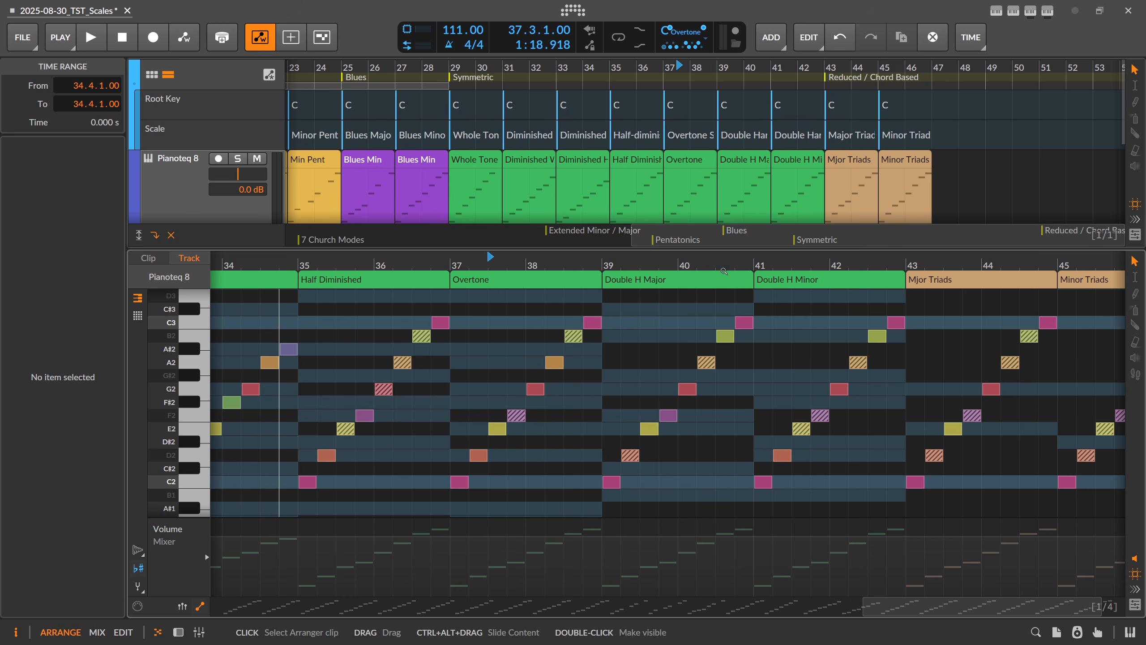
drag(724, 270, 525, 323)
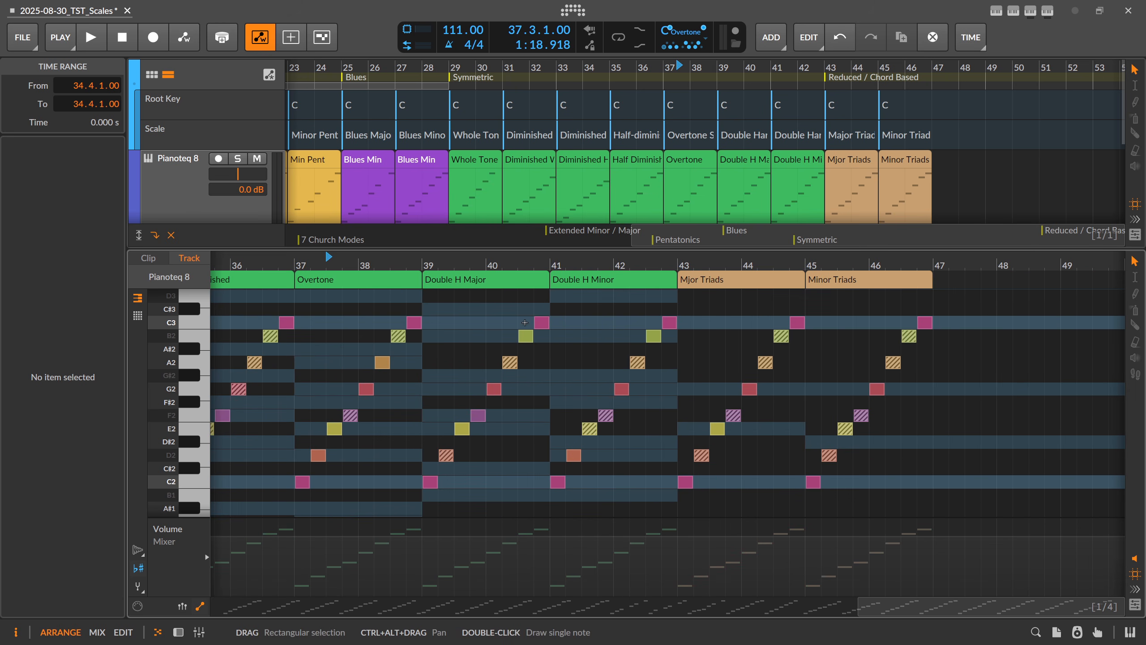
double_click(445, 469)
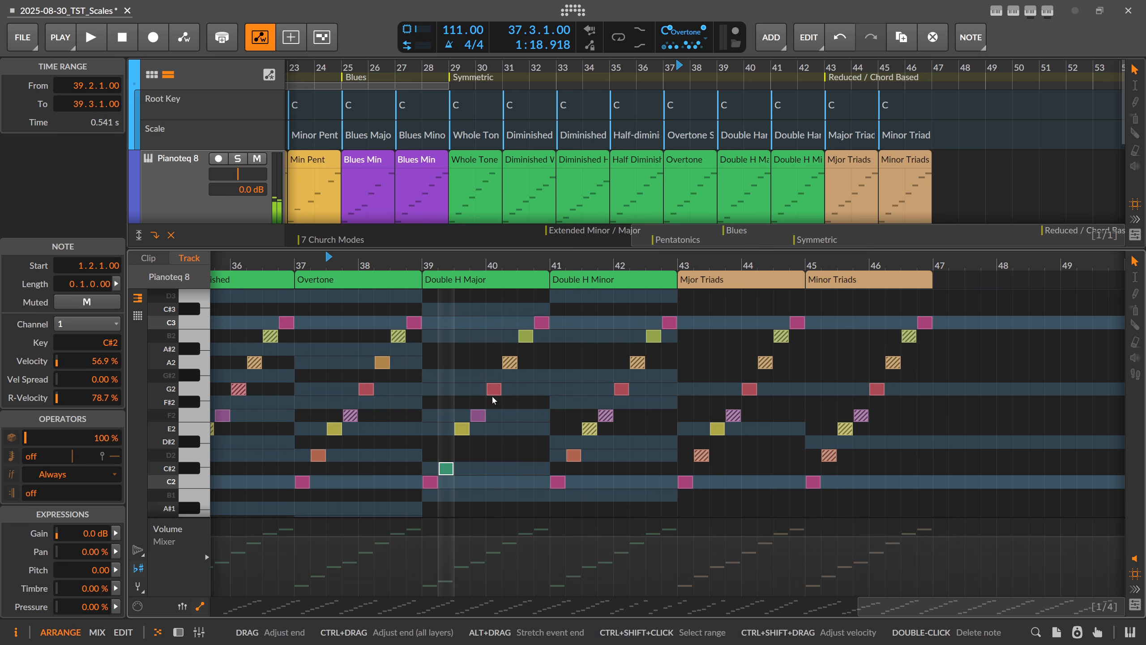
double_click(510, 375)
click(541, 322)
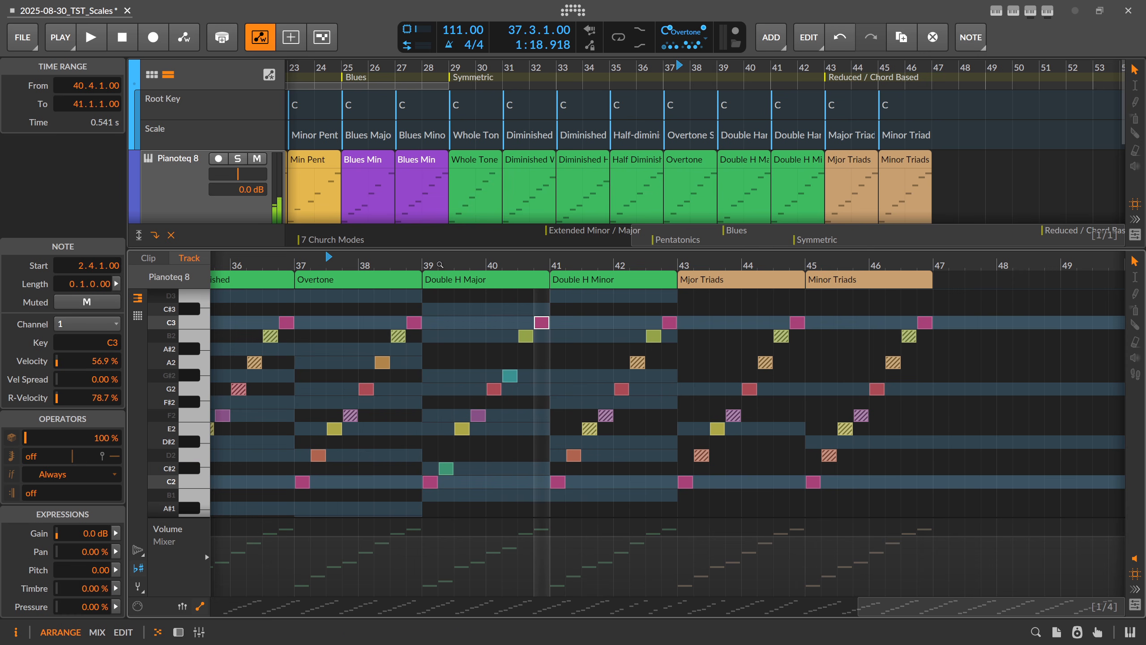
Set the playback start to bar 39, play the Double H Major scale and stop playback at its end
click(426, 264)
click(434, 271)
key(space)
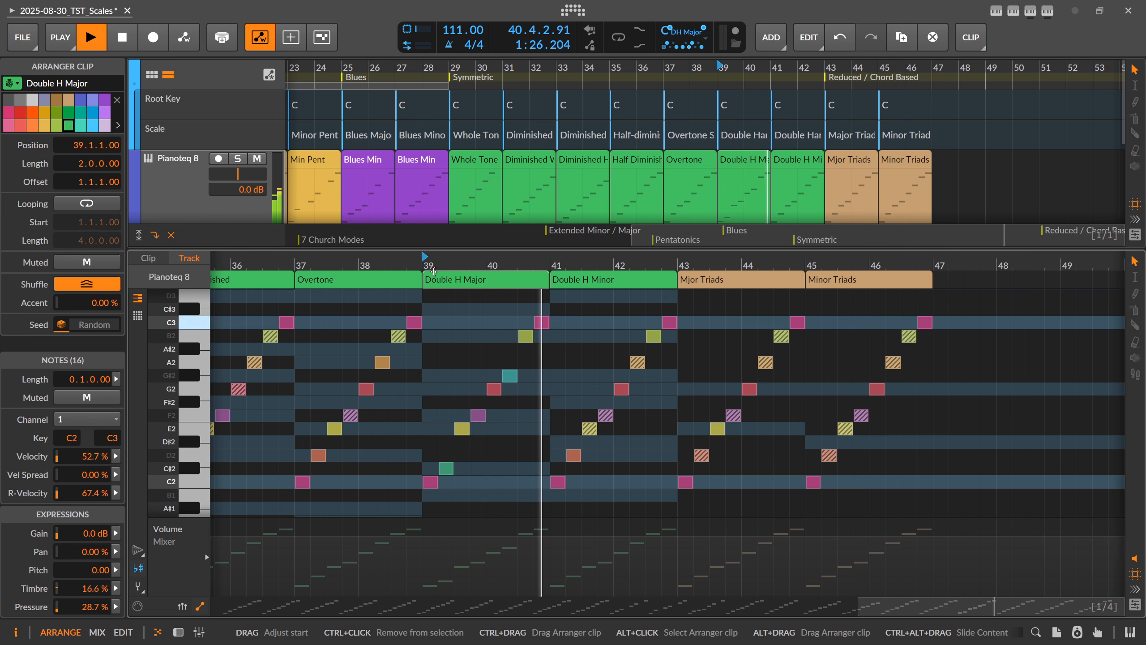
key(space)
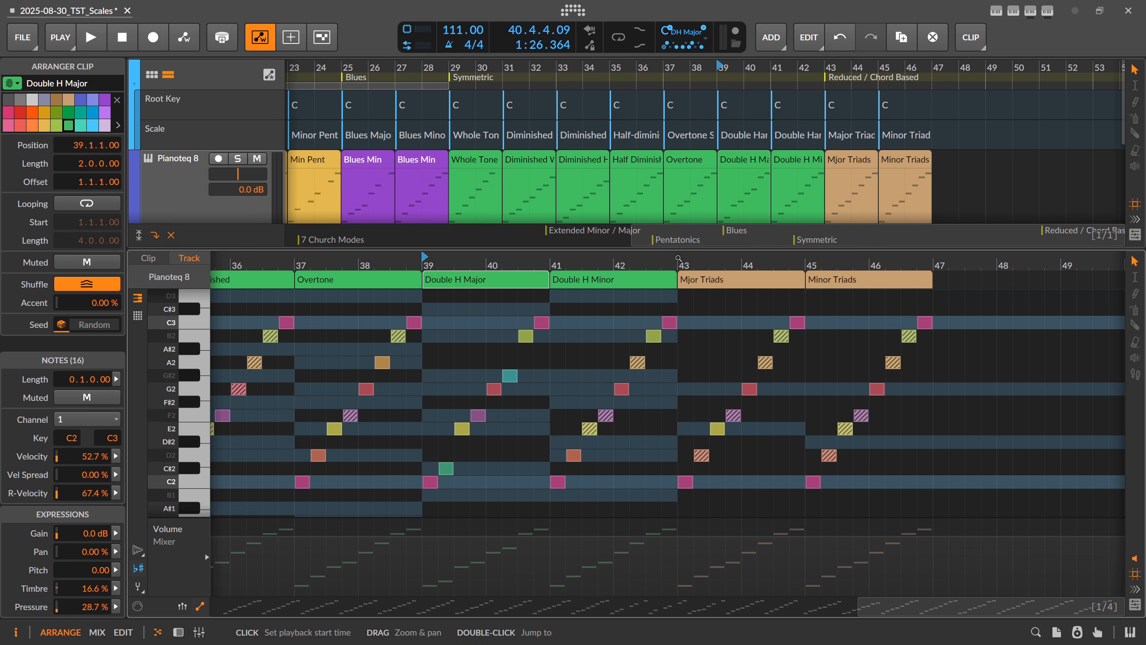
Set the playback start to bar 43 and select the Mjor Triads clip
drag(678, 258, 554, 260)
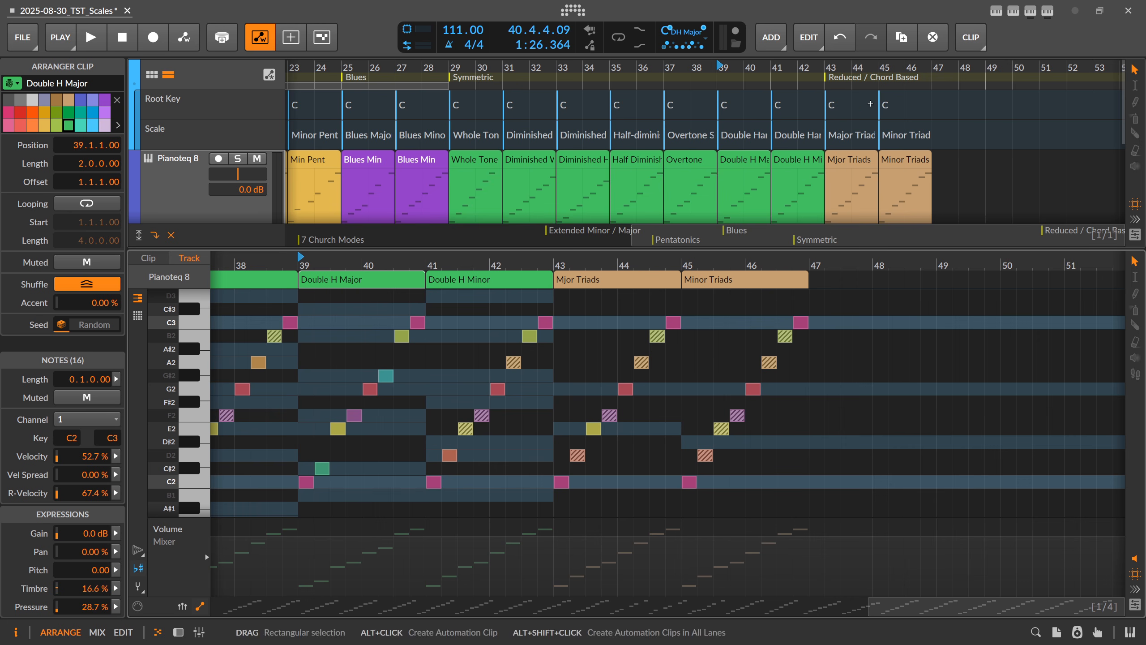
mouse_move(736, 259)
mouse_down()
mouse_move(738, 277)
mouse_move(727, 273)
mouse_up()
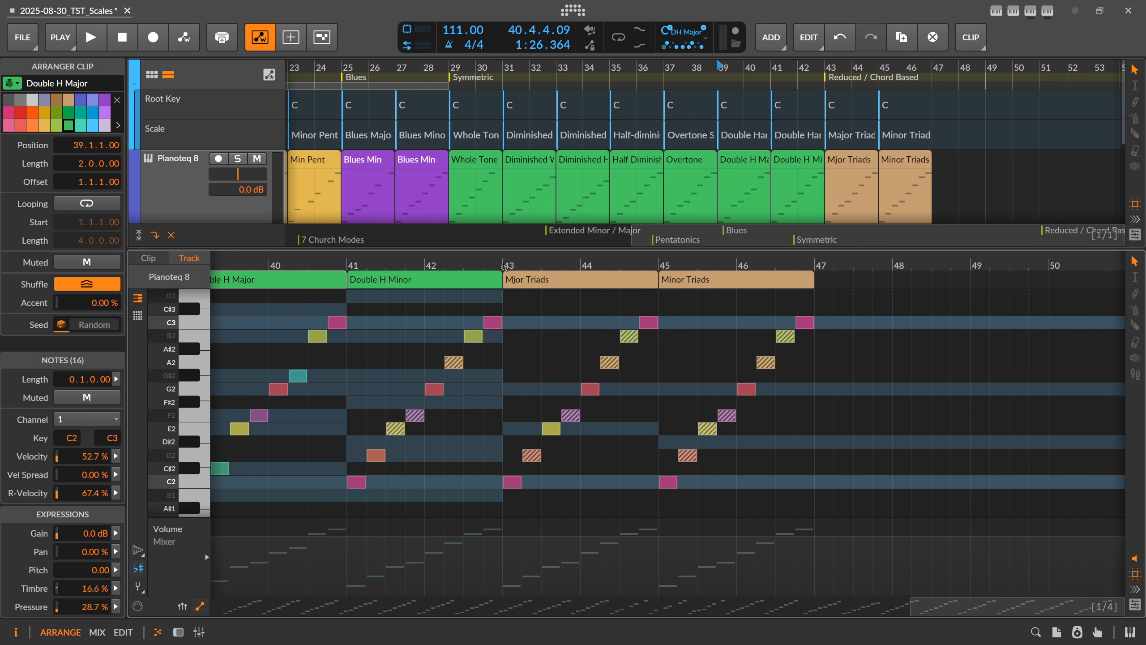
click(505, 262)
click(546, 285)
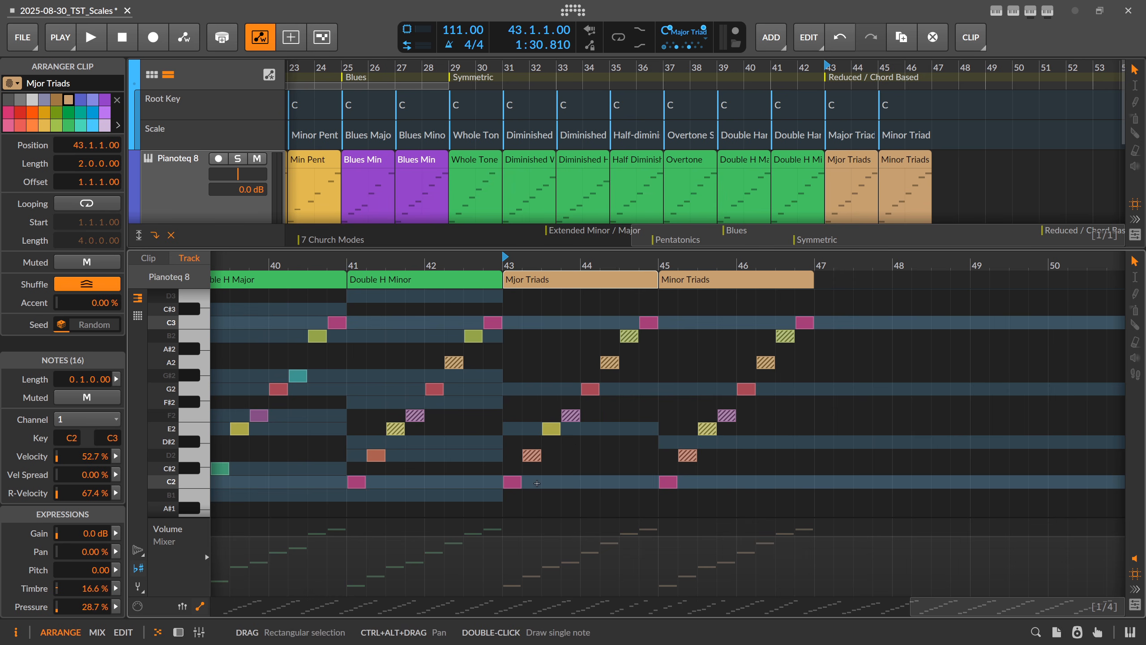
Delete the chord notes C2, E2 and G2 from the Mjor Triads clip
click(513, 482)
key(Delete)
click(552, 429)
key(Delete)
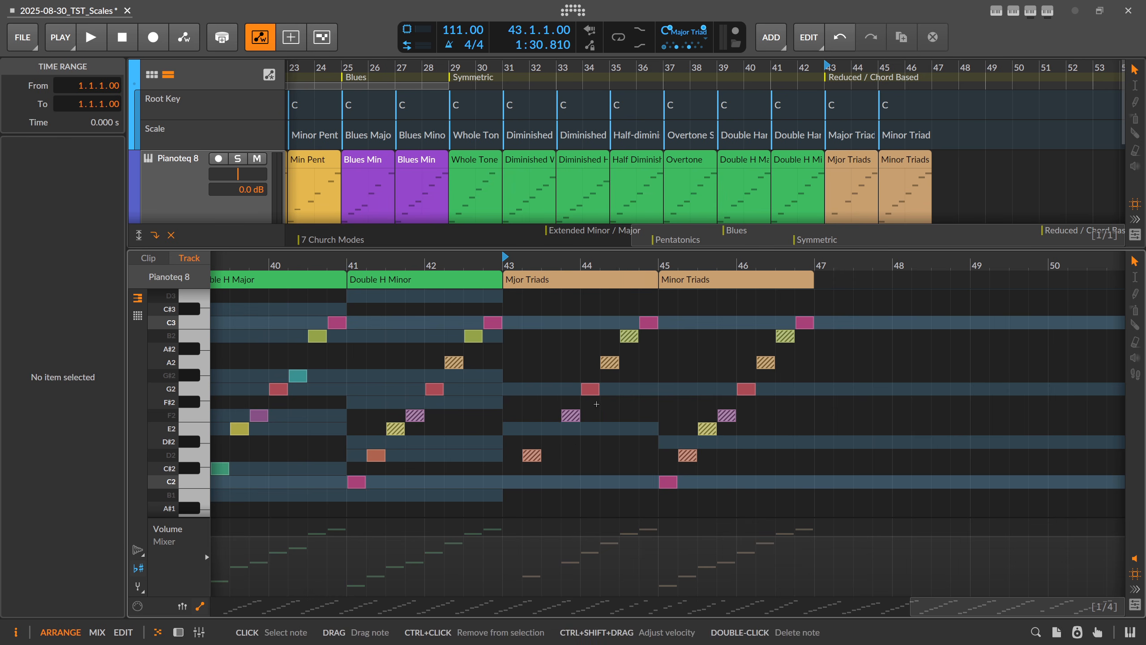
click(591, 389)
key(Delete)
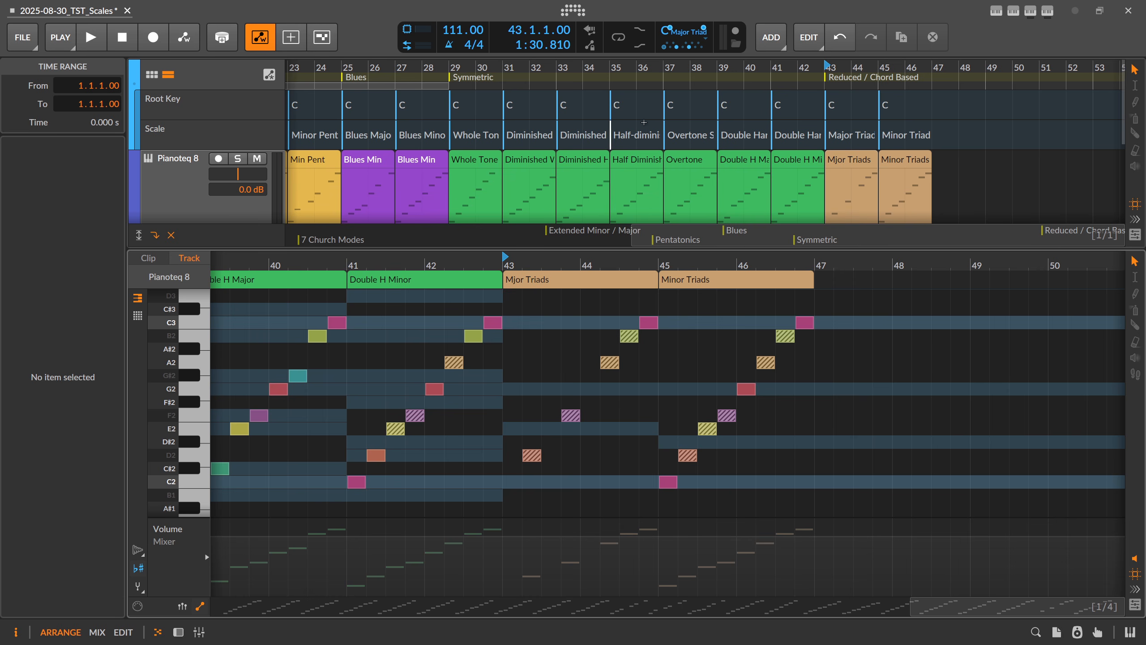
Delete the notes D2 and G2 from the Minor clip at bar 9
drag(399, 265, 399, 266)
drag(252, 264, 252, 265)
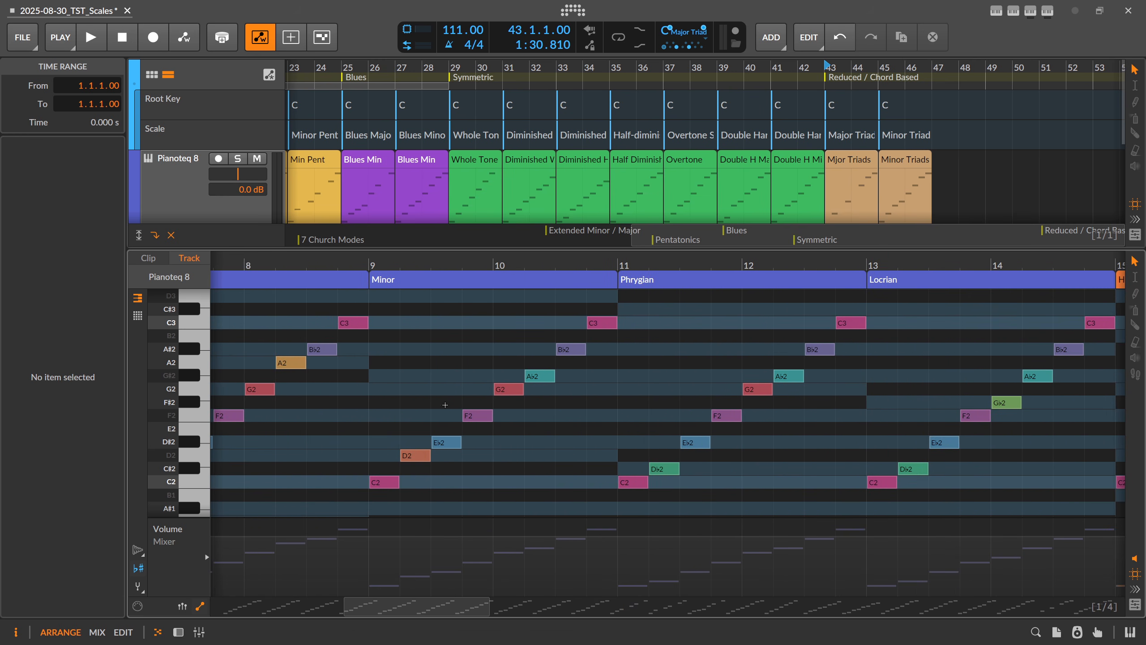
click(462, 456)
click(424, 455)
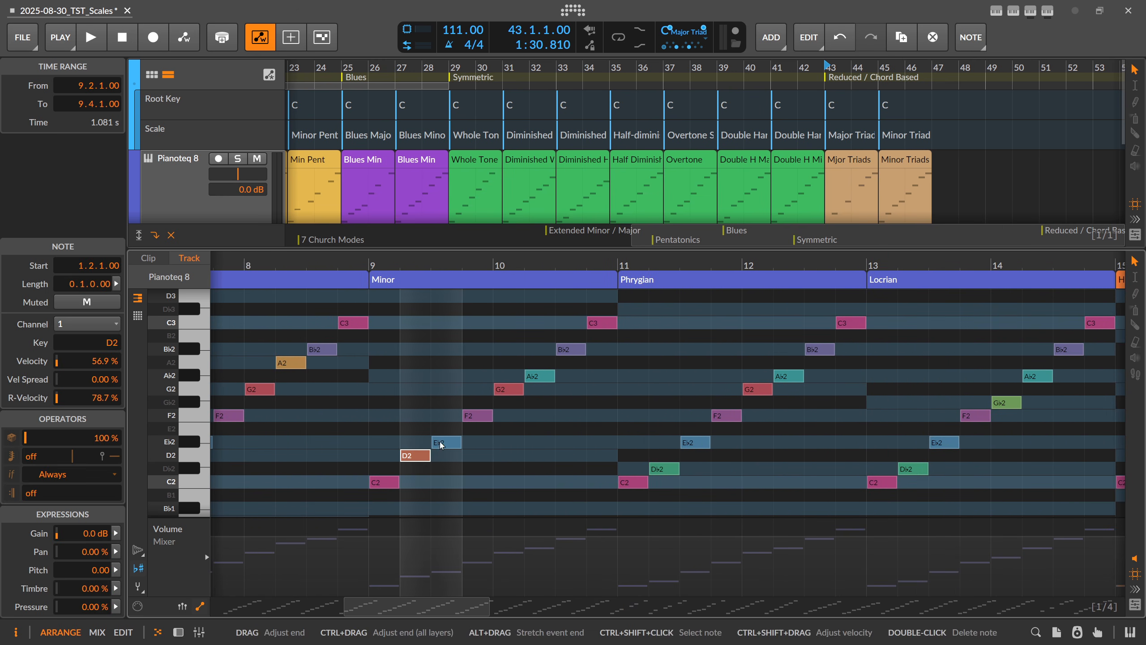
key(Delete)
click(517, 389)
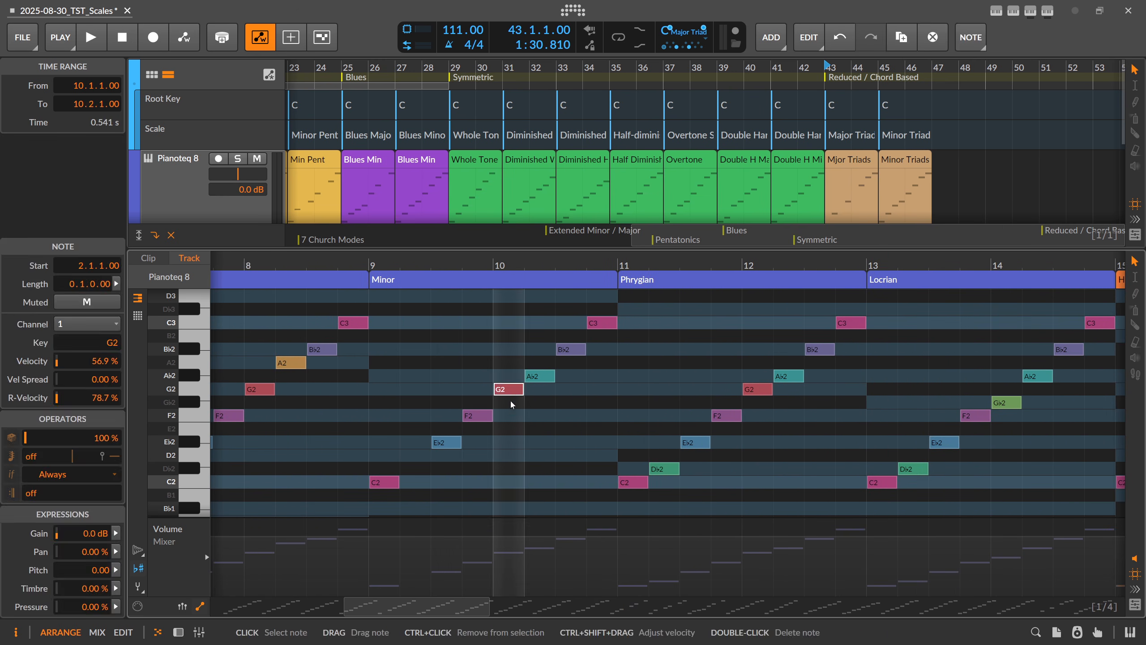
key(Delete)
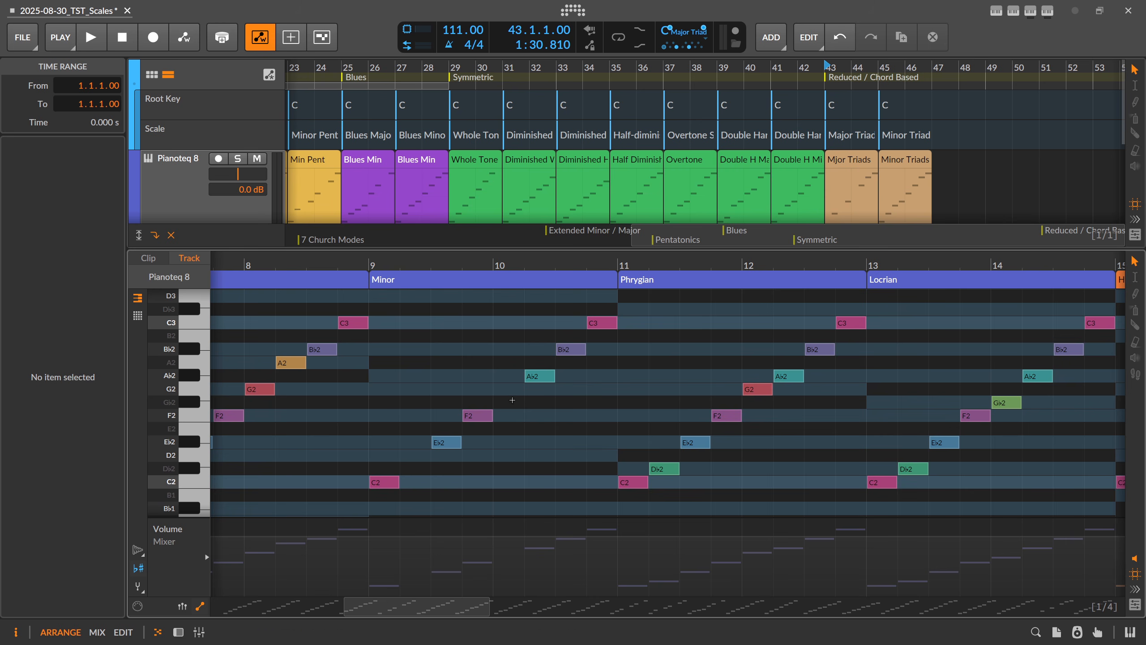
Audition C2, F2 and E♭2 in the Minor clip and select these three notes together
click(395, 482)
click(472, 415)
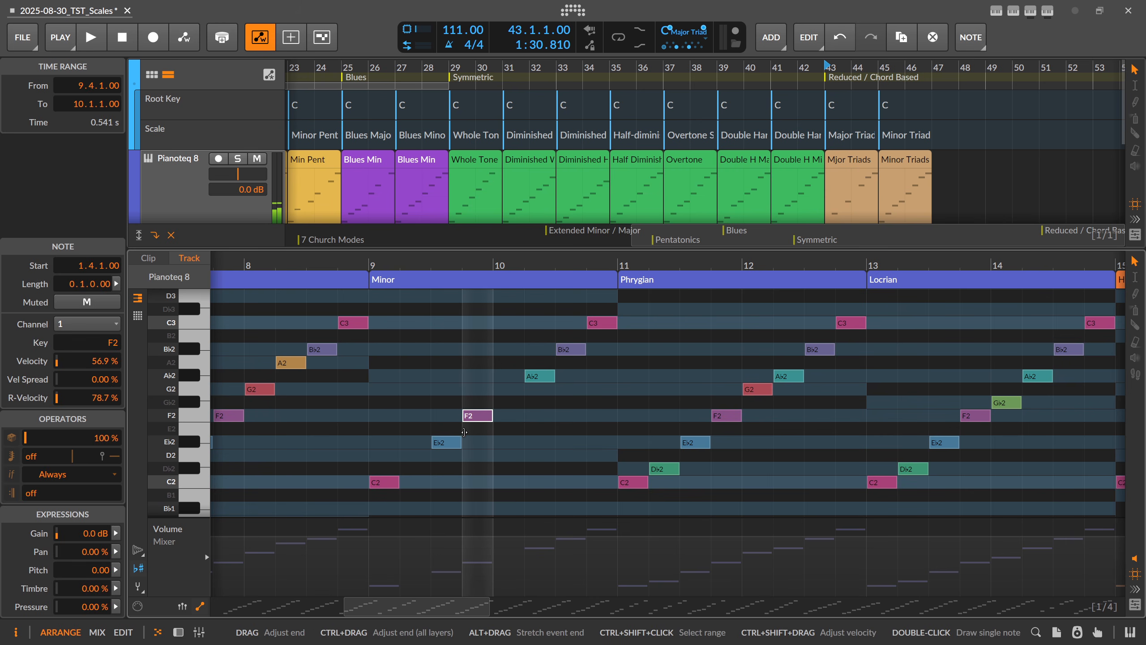
click(451, 441)
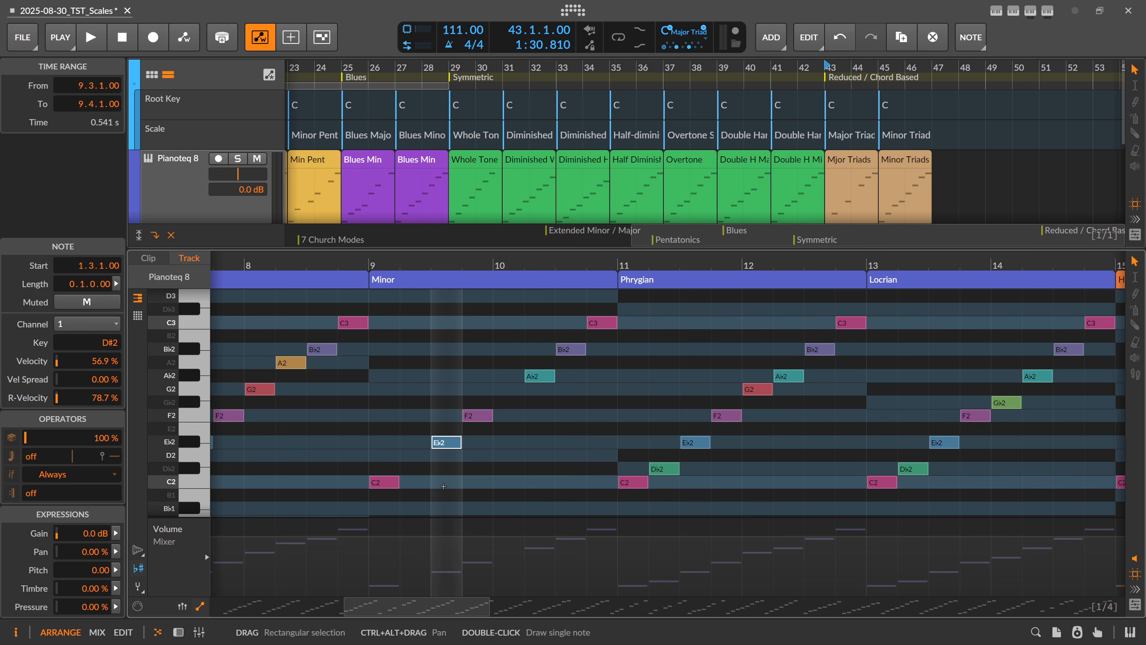
drag(382, 392, 528, 487)
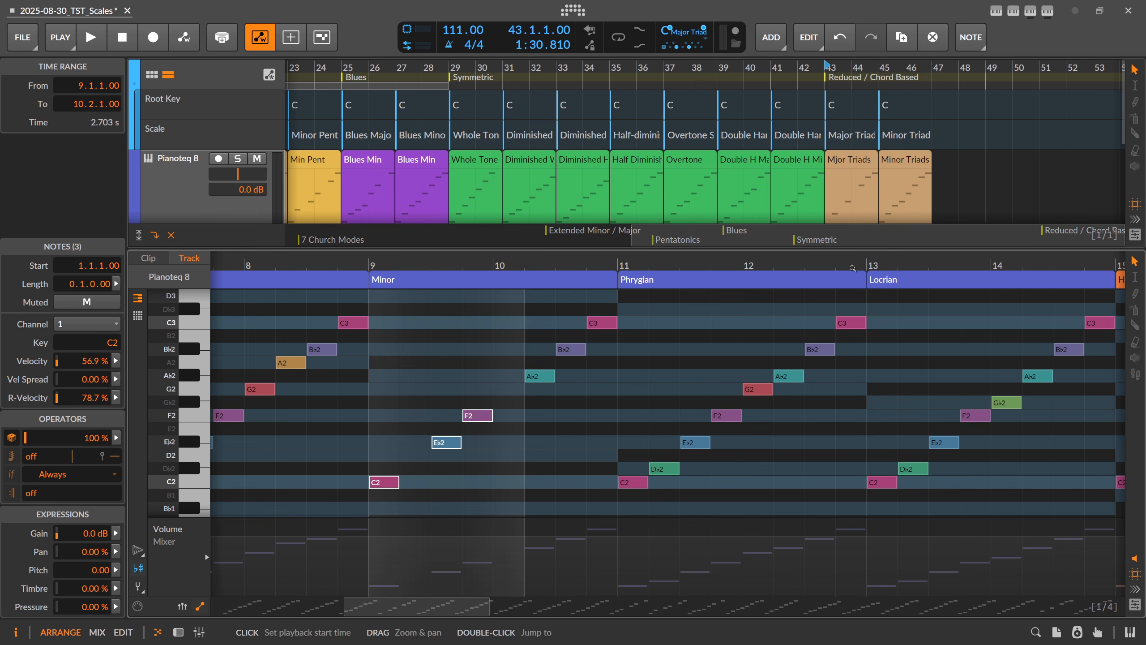
drag(847, 262, 709, 203)
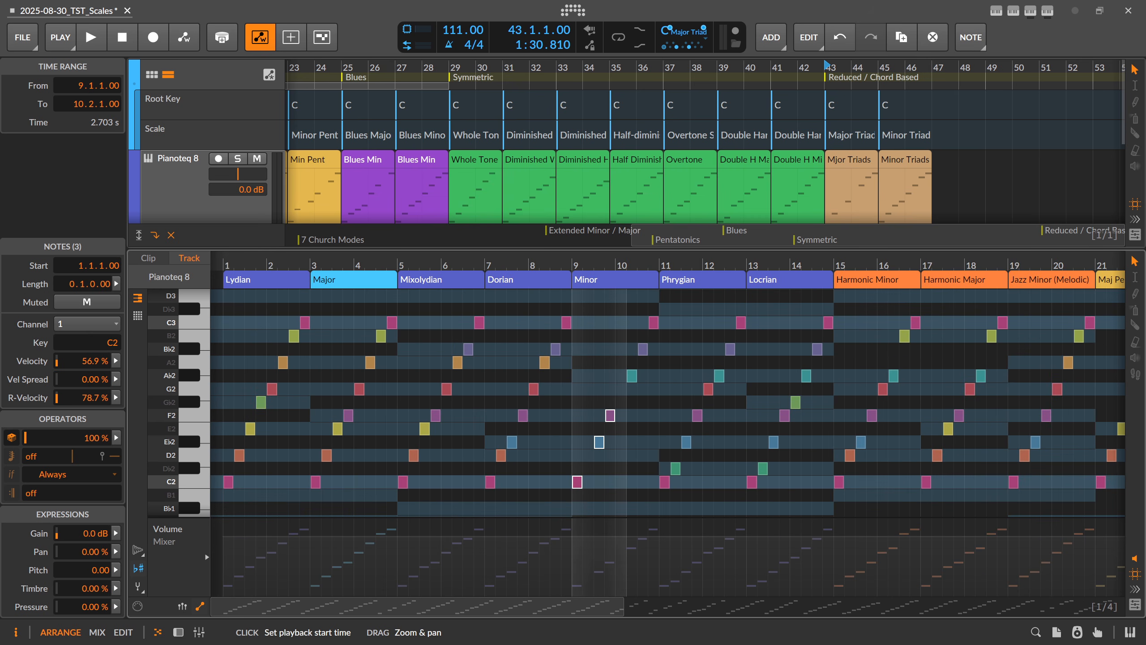
drag(709, 264, 708, 283)
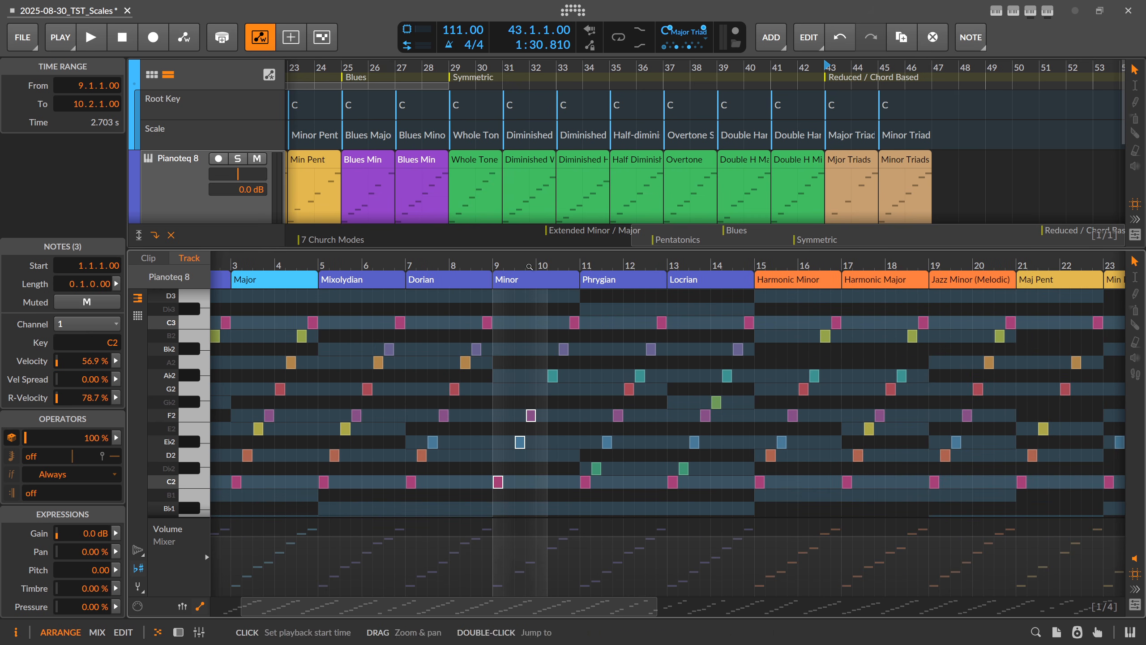
drag(519, 266, 551, 458)
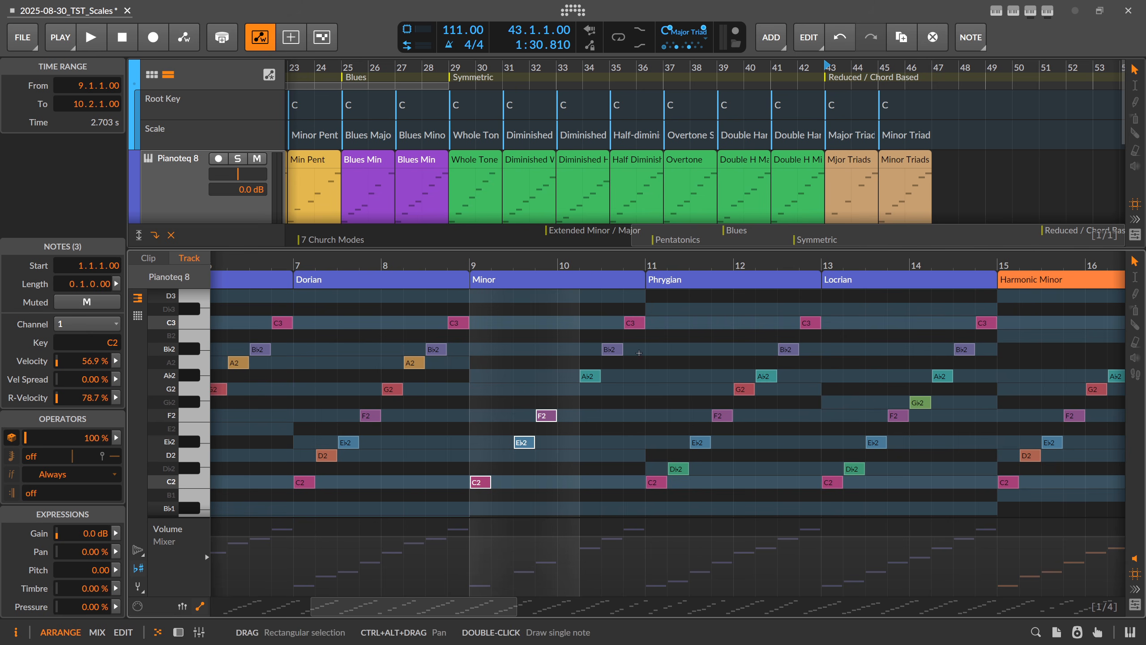
drag(494, 77, 336, 66)
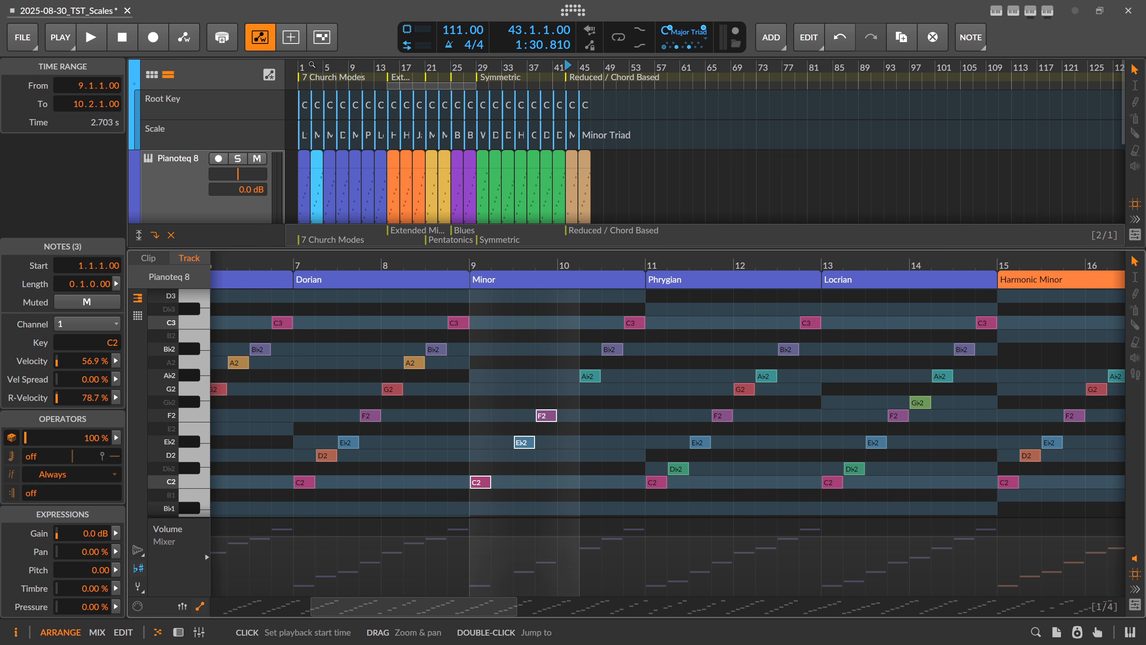
drag(304, 67, 308, 76)
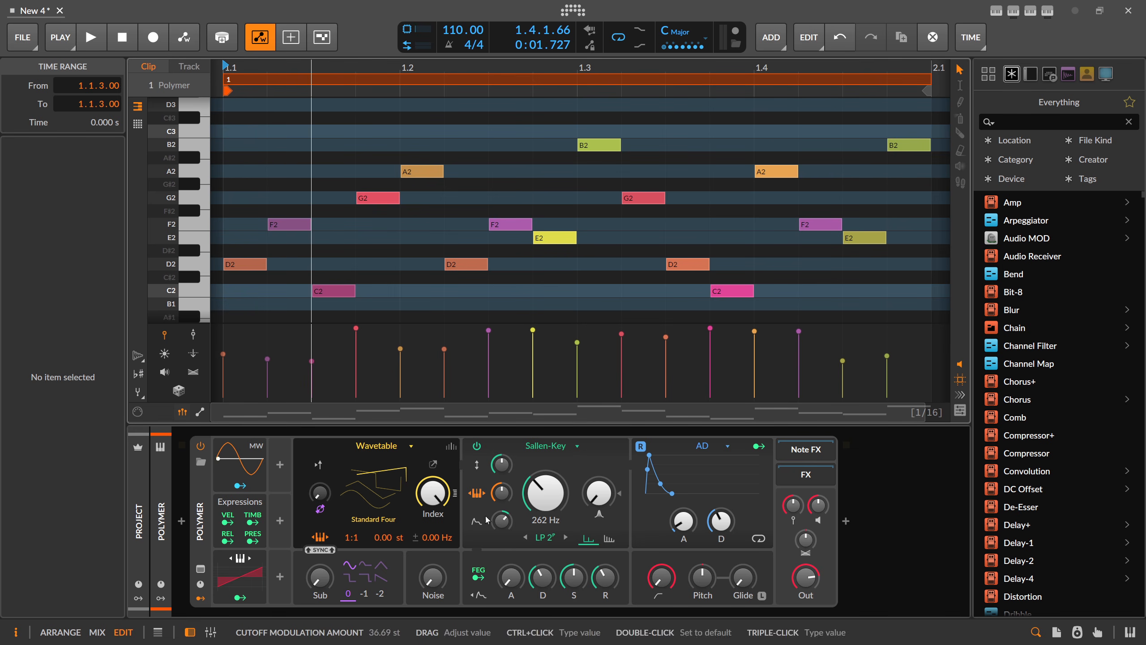
Play the Polymer clip in the New 4 project from 1.1.1, stop playback and place the time cursor at 1.1.4
click(230, 70)
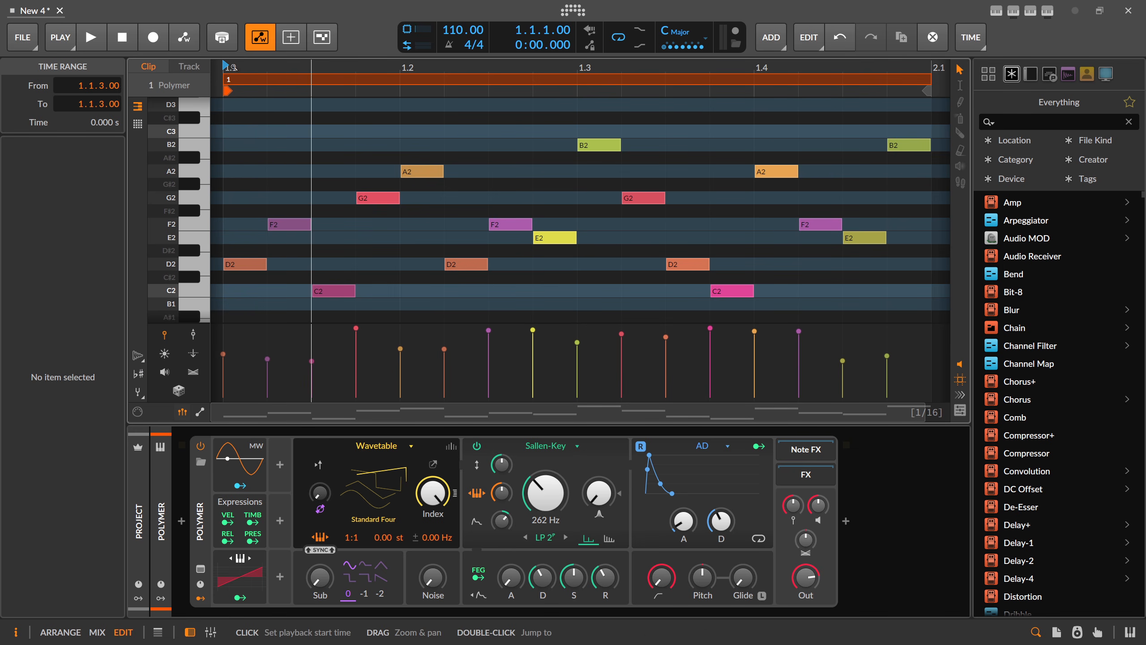
click(90, 39)
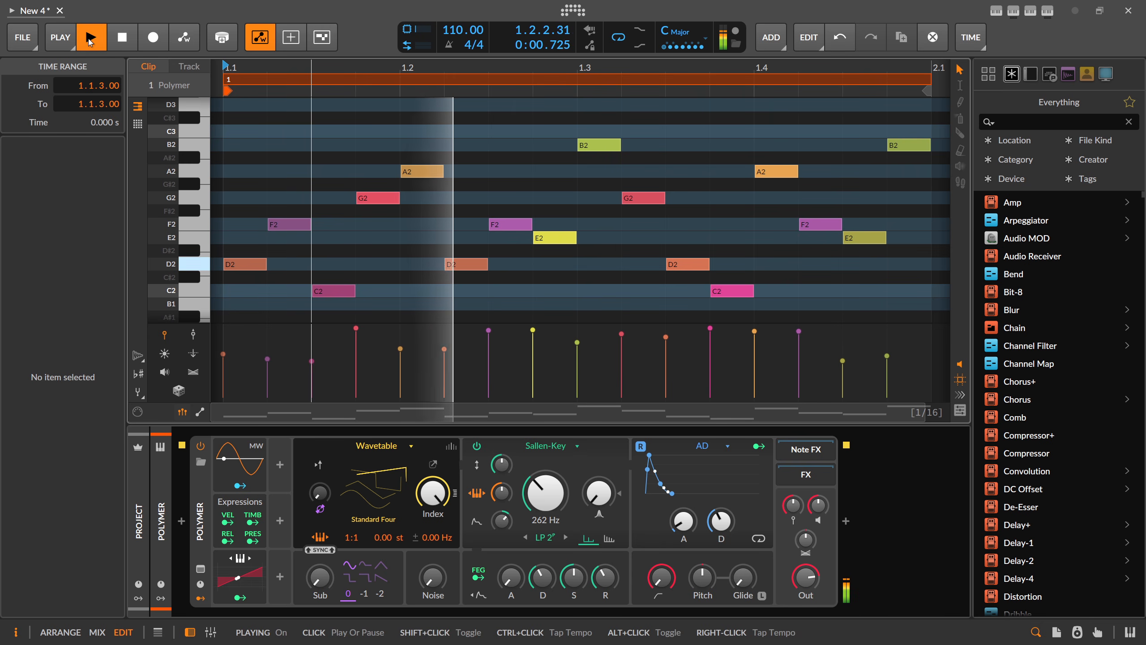
drag(289, 68, 289, 67)
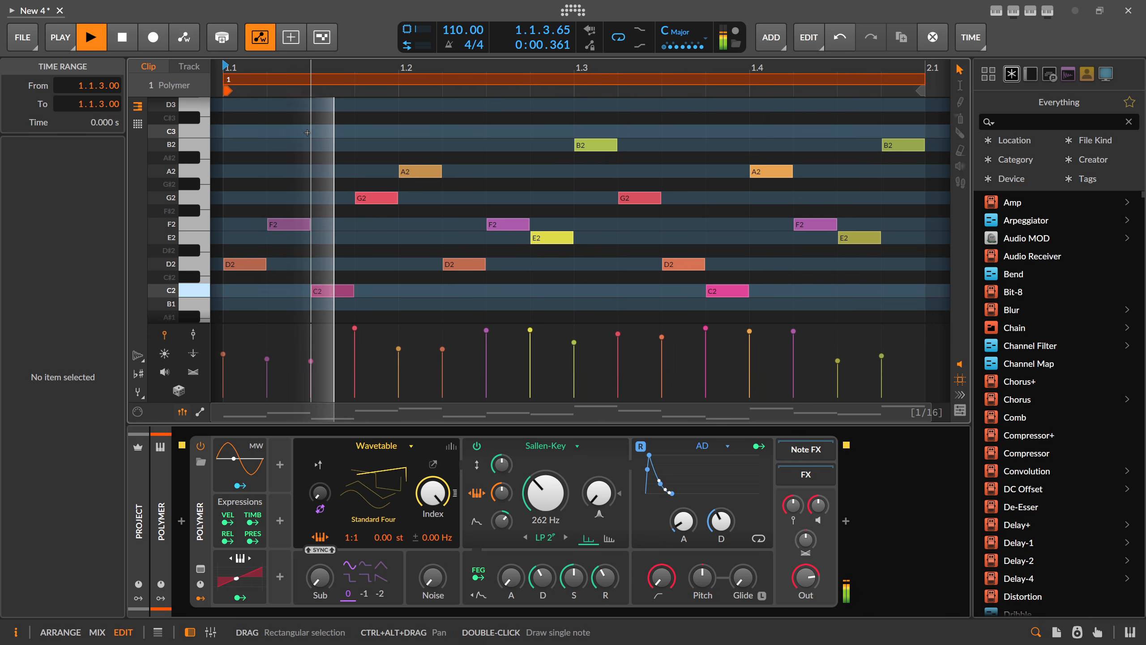
key(space)
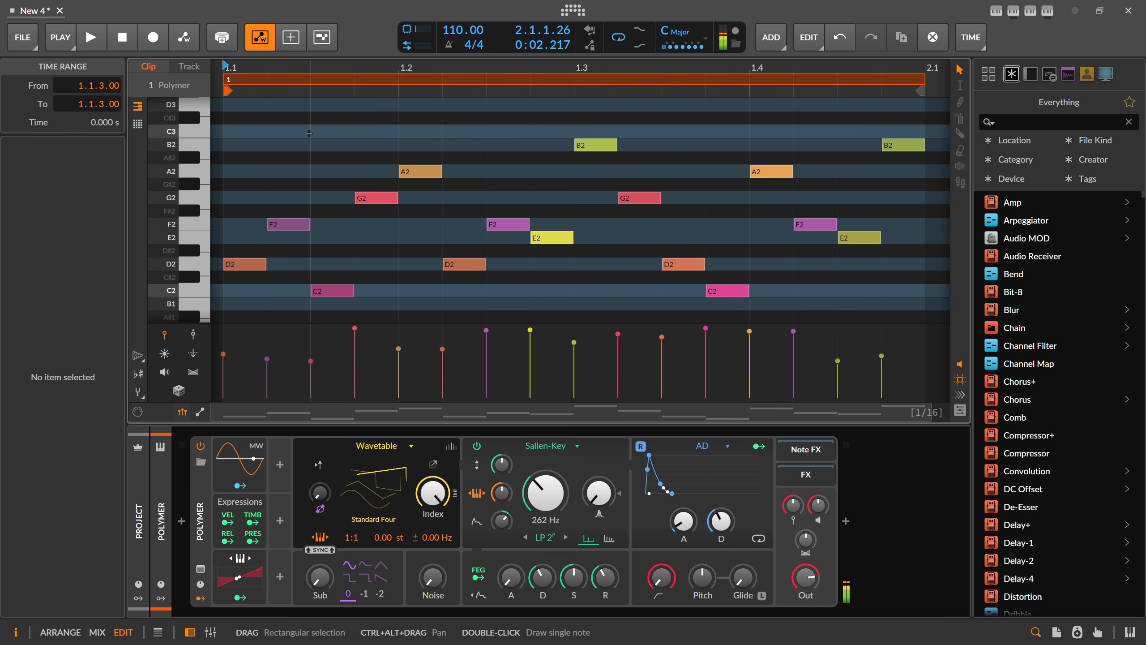
click(390, 213)
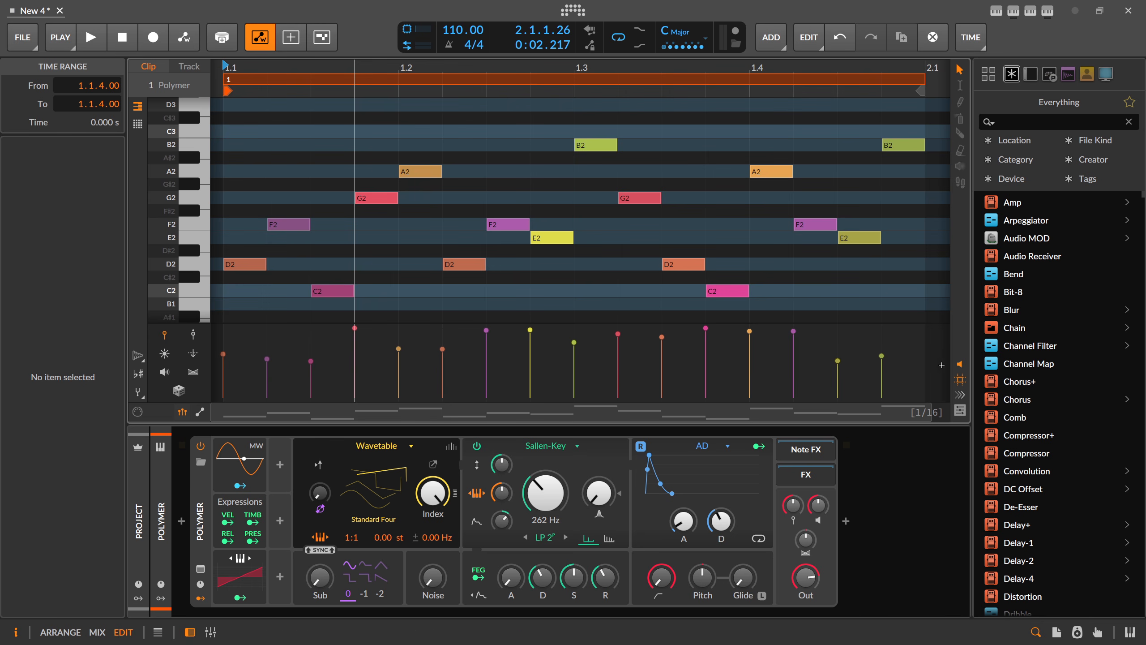
Turn on Snap to Key and switch the note background to Piano Pattern and back to Adapt to Key
click(960, 379)
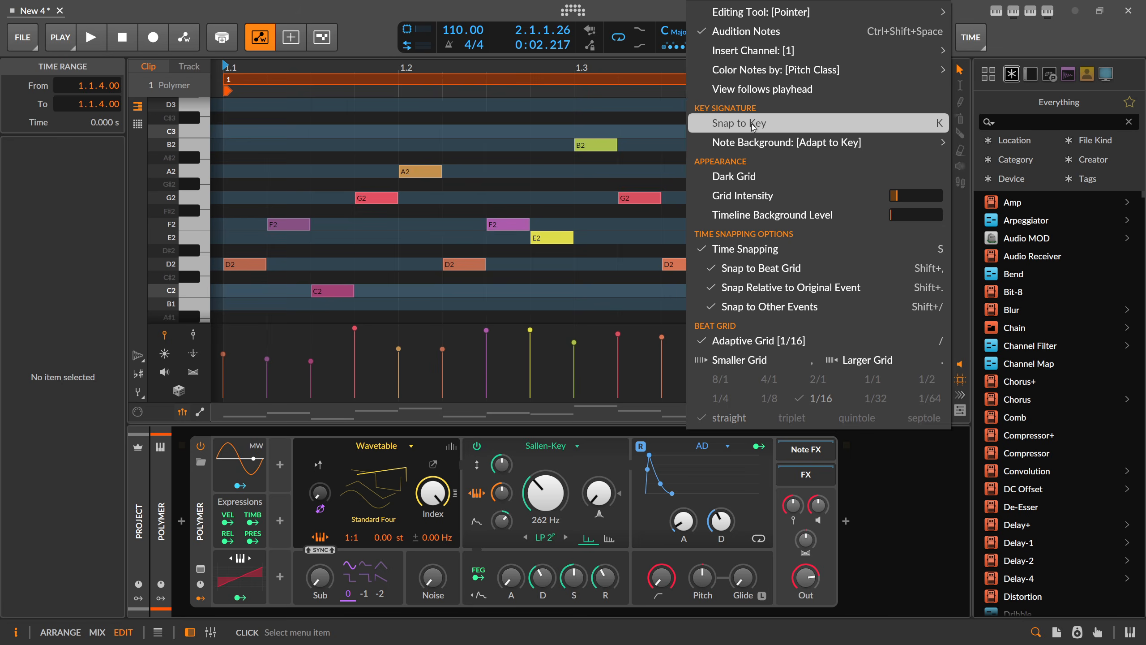
mouse_move(752, 141)
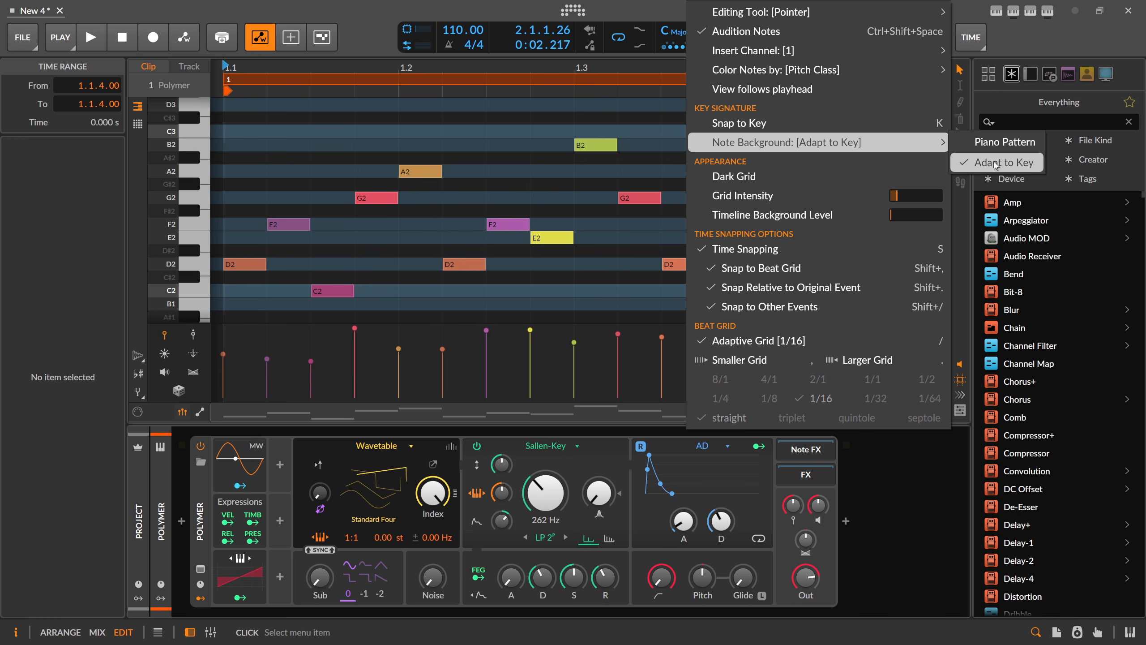
click(1000, 143)
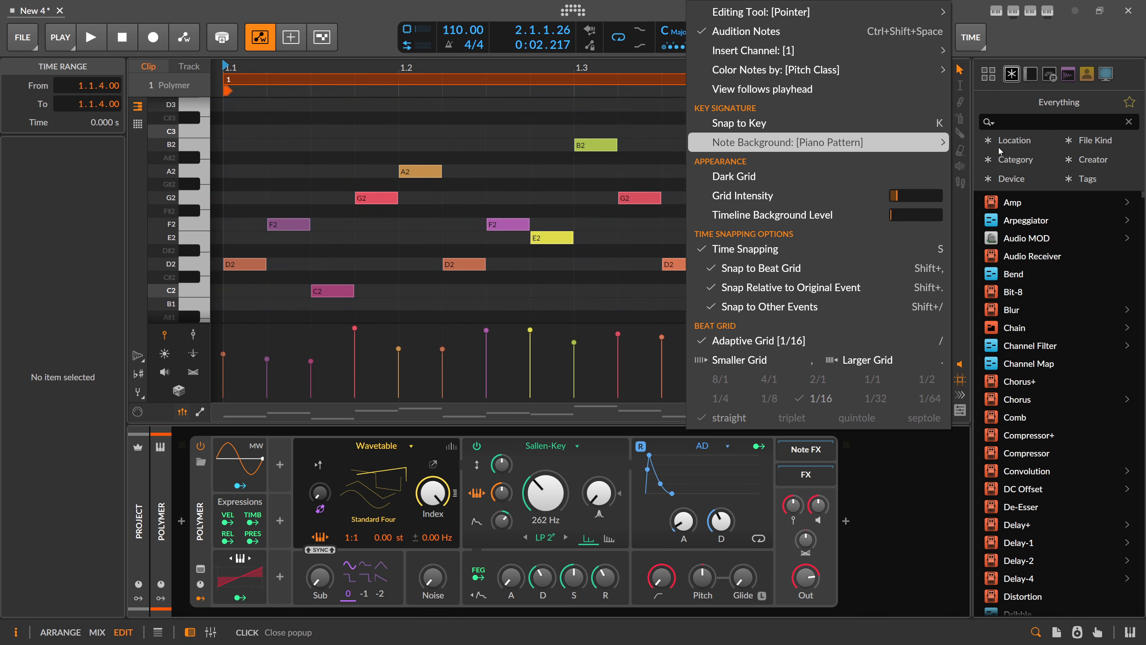
click(730, 124)
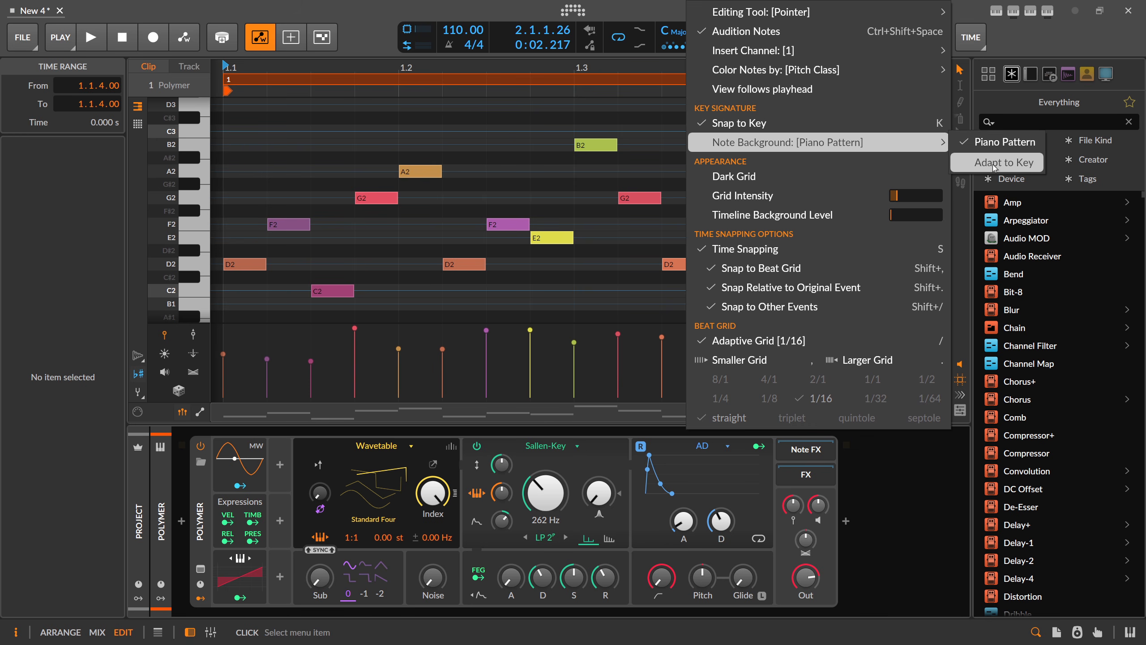
click(992, 163)
click(534, 170)
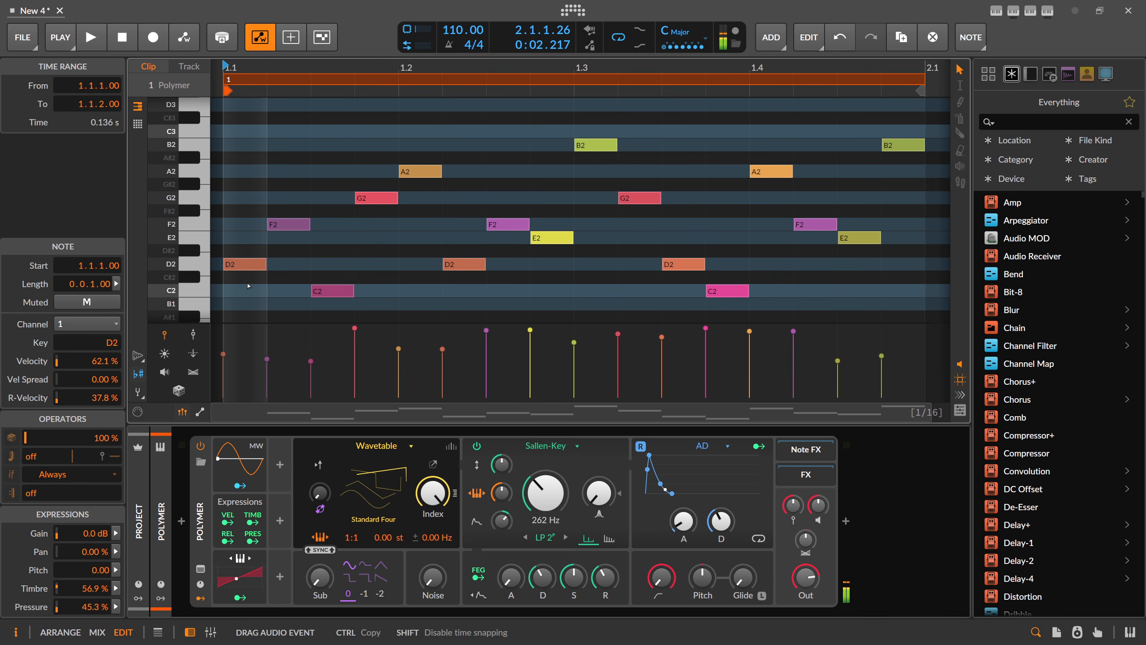
Lower the note at 1.1.1 to C2, play the Polymer clip and stop playback
drag(250, 264, 250, 291)
key(space)
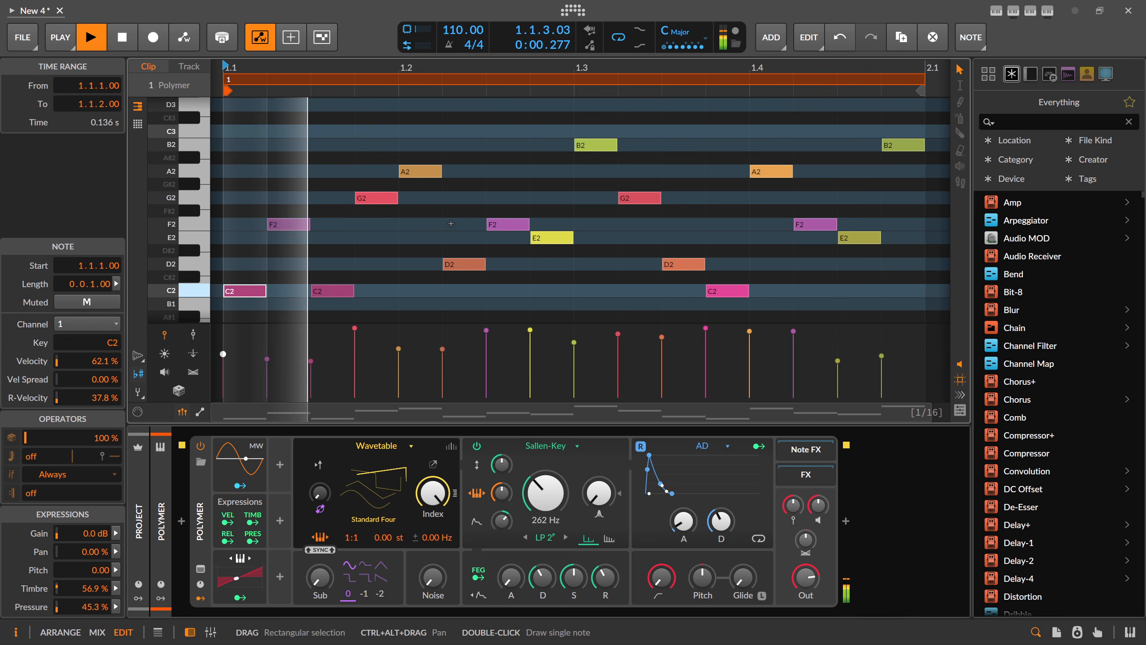
key(space)
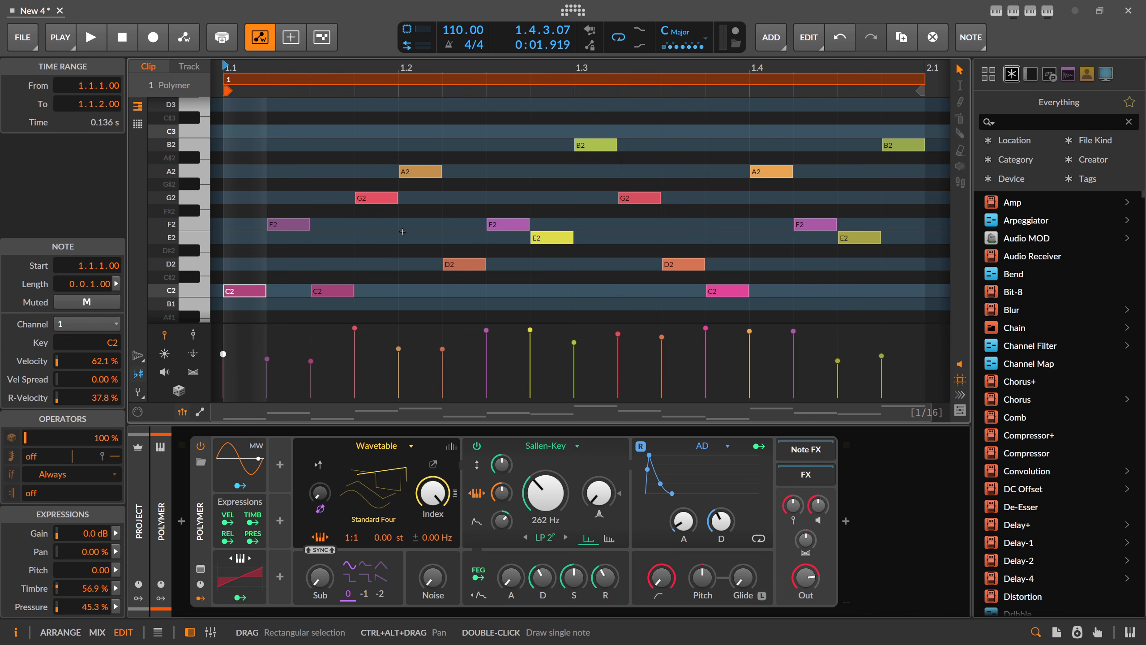
Audition the opening notes of the Polymer clip: F2 at 1.1.2, C2 at 1.1.1 and G2 at 1.1.4
click(284, 230)
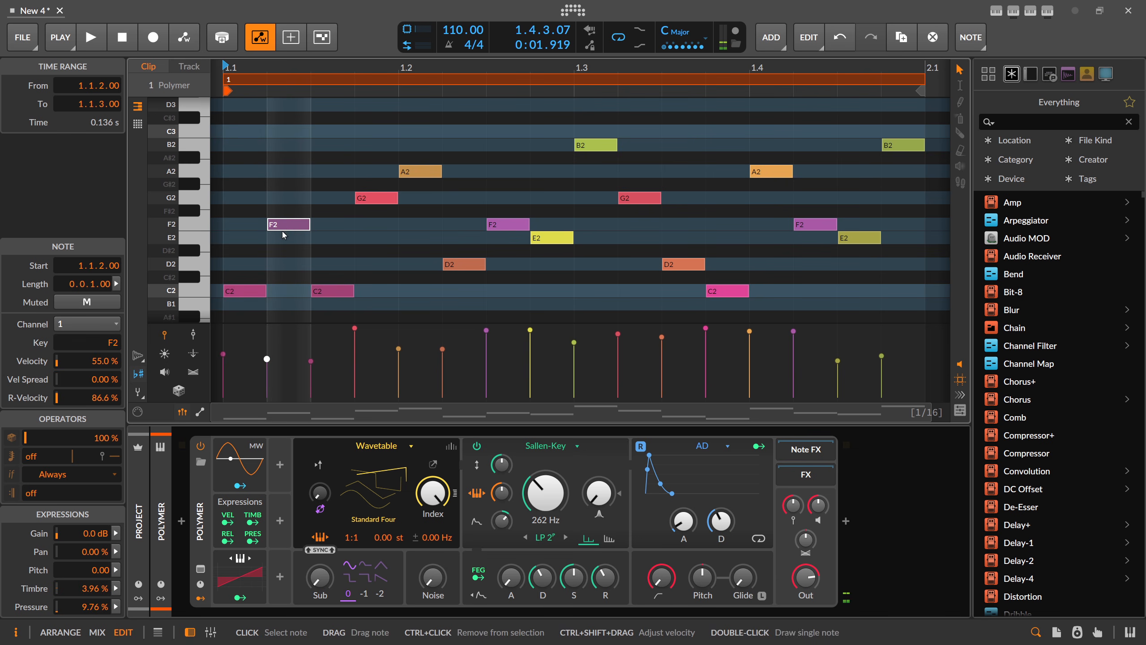
click(368, 198)
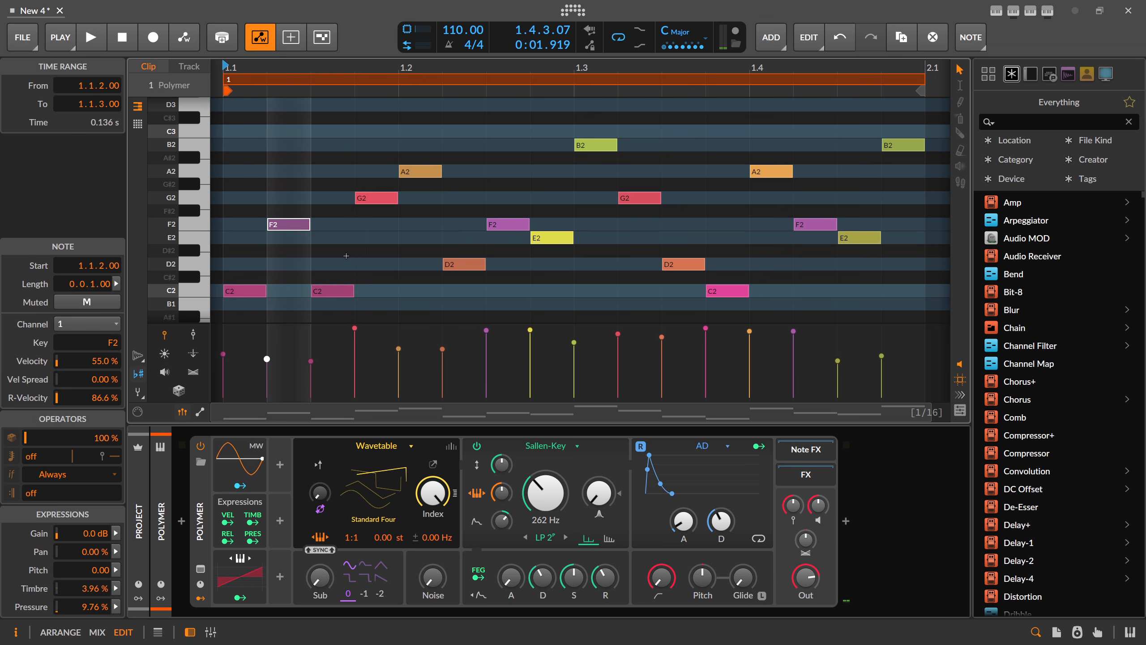
click(367, 244)
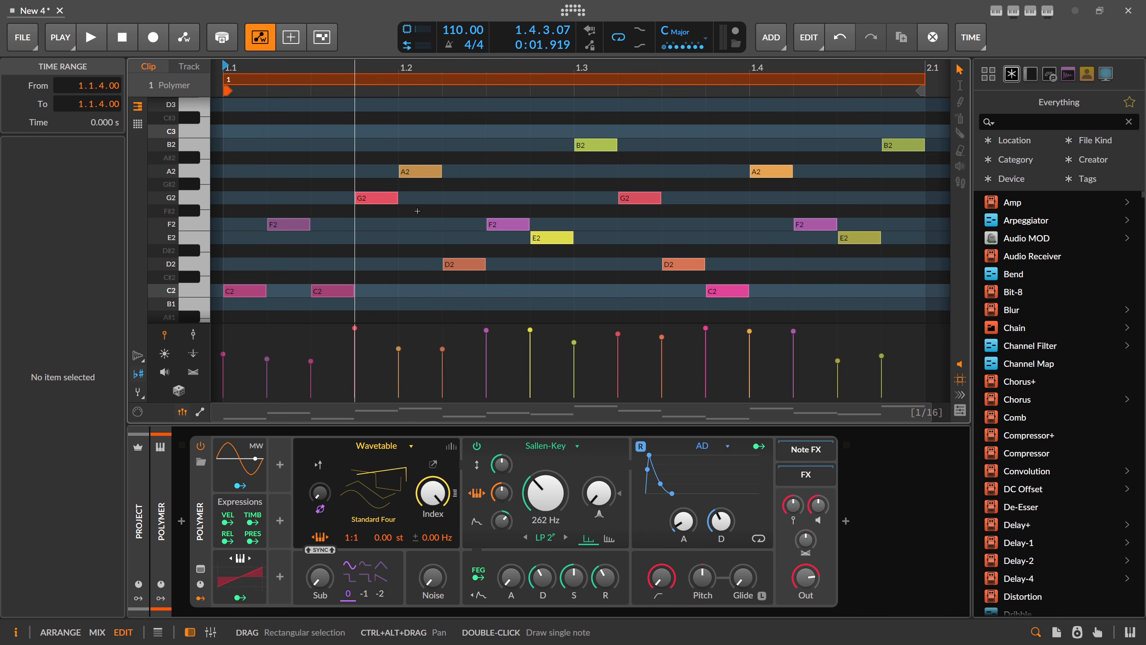
click(238, 291)
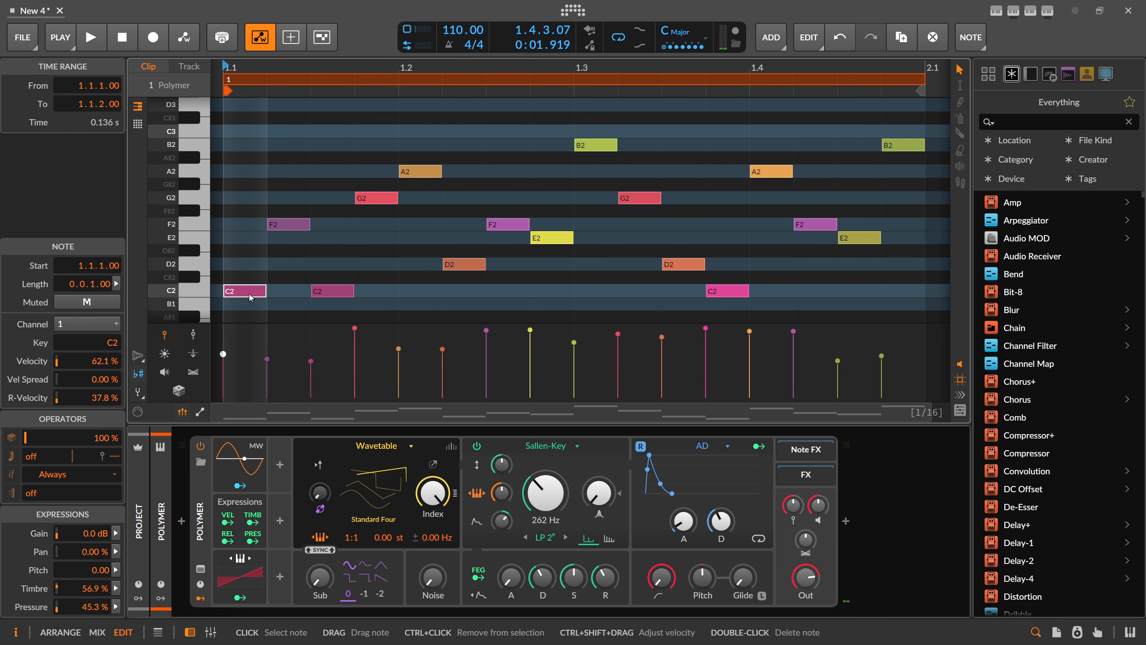
click(268, 292)
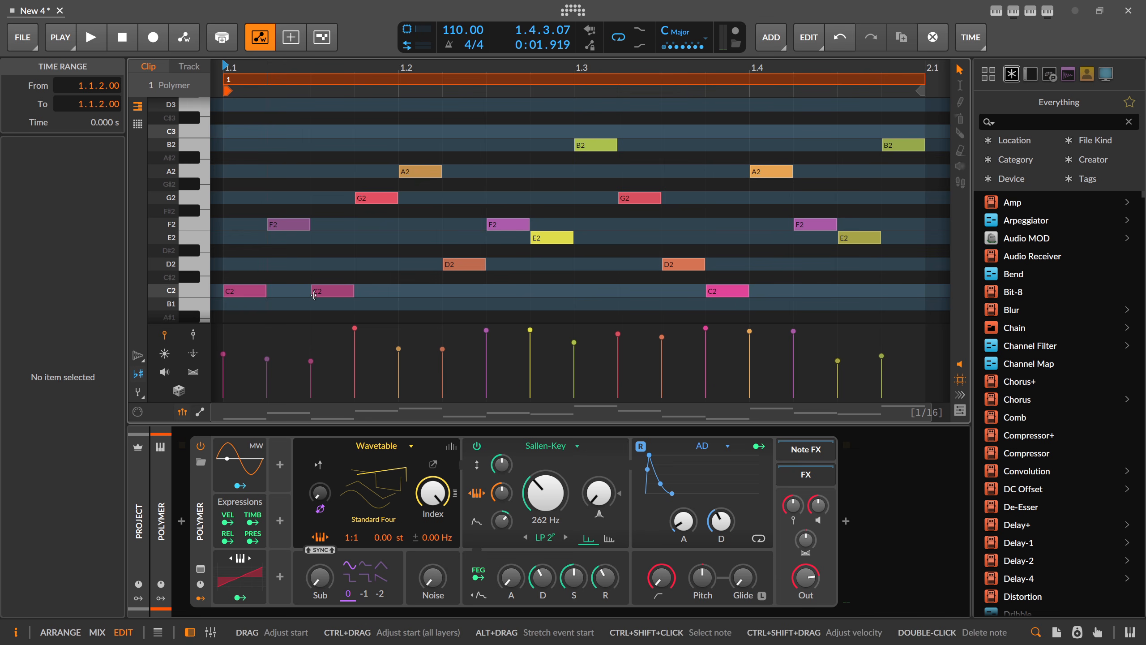
click(373, 204)
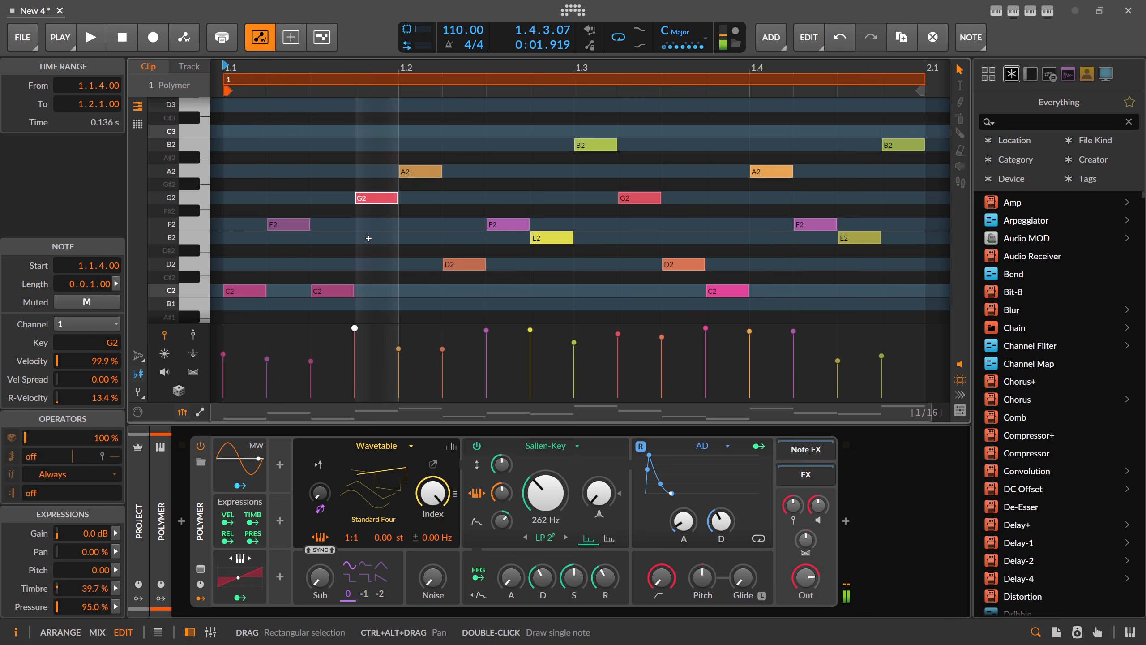
Try adding an out-of-key C#2 note at 1.1.4 below the G2 and undo it
click(370, 217)
drag(370, 217, 356, 224)
double_click(374, 277)
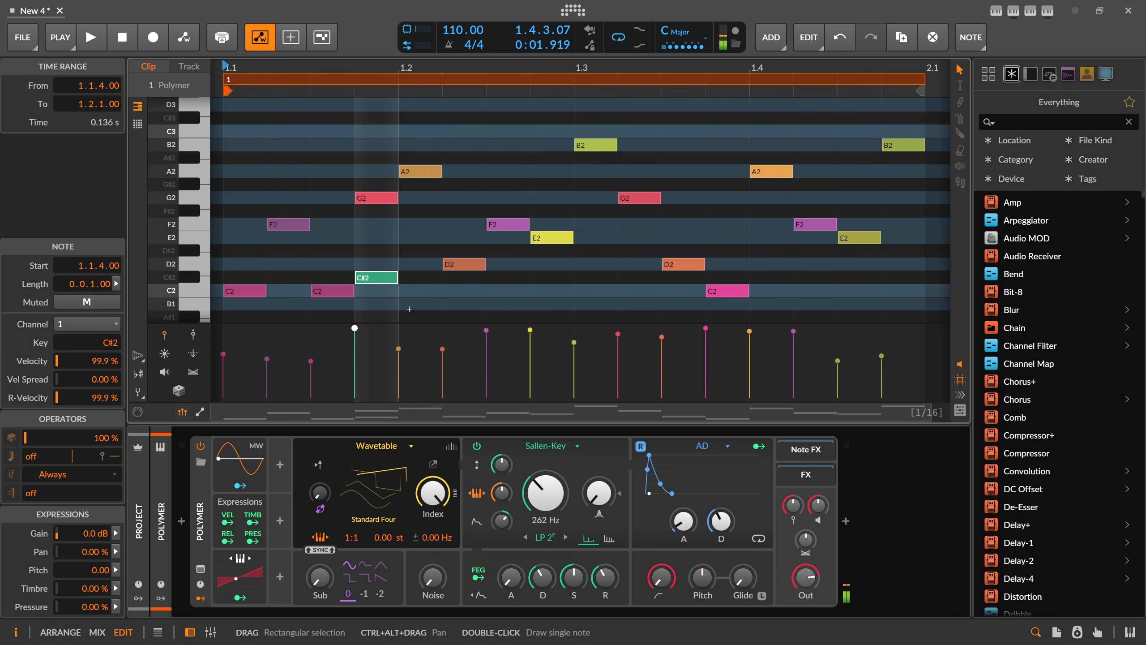
drag(356, 264, 342, 300)
key(ctrl+z)
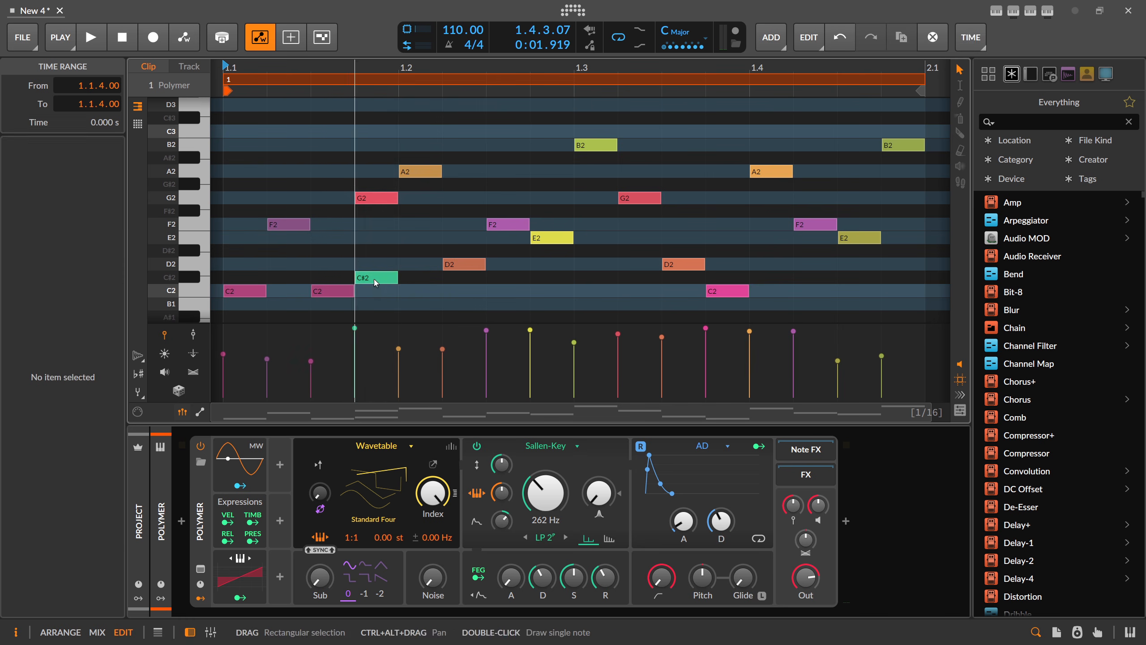
key(ctrl+shift+z)
key(ctrl+z)
Audition F2 at 1.1.2, C2 at 1.1.1 and G2 at 1.1.4 again
click(291, 225)
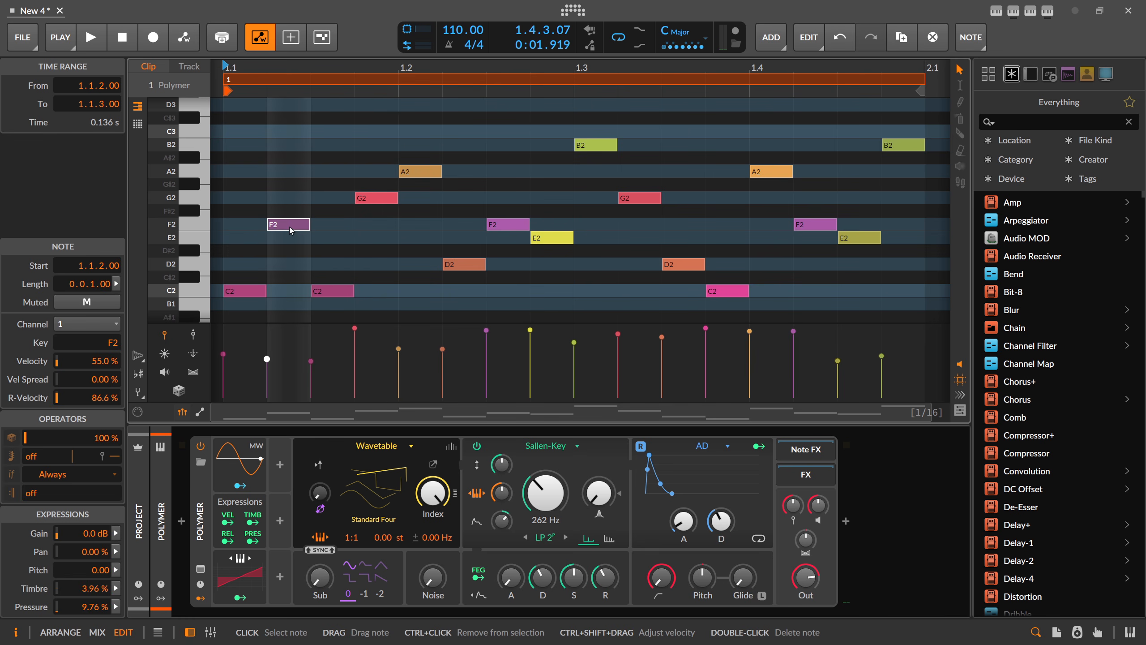
click(291, 238)
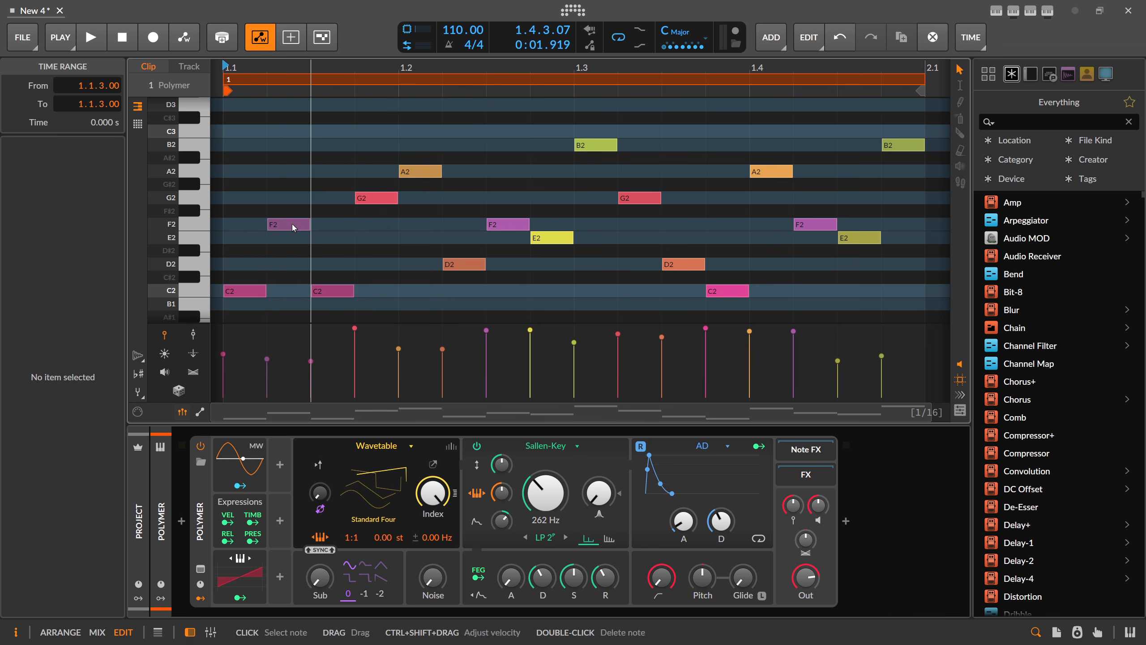
click(290, 224)
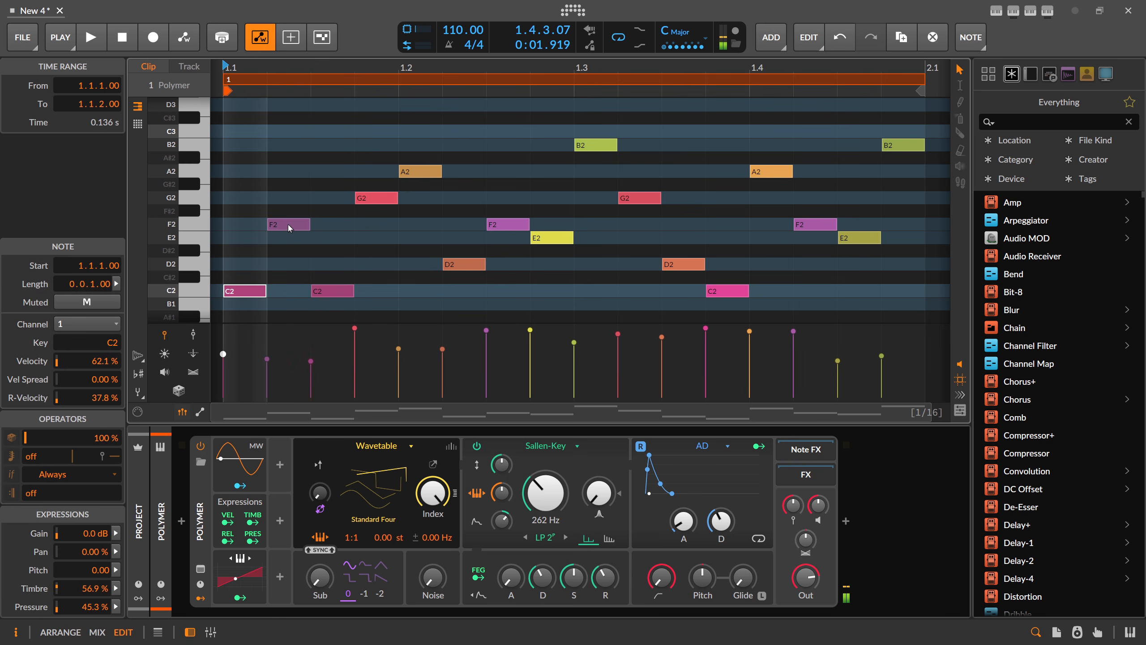
click(377, 202)
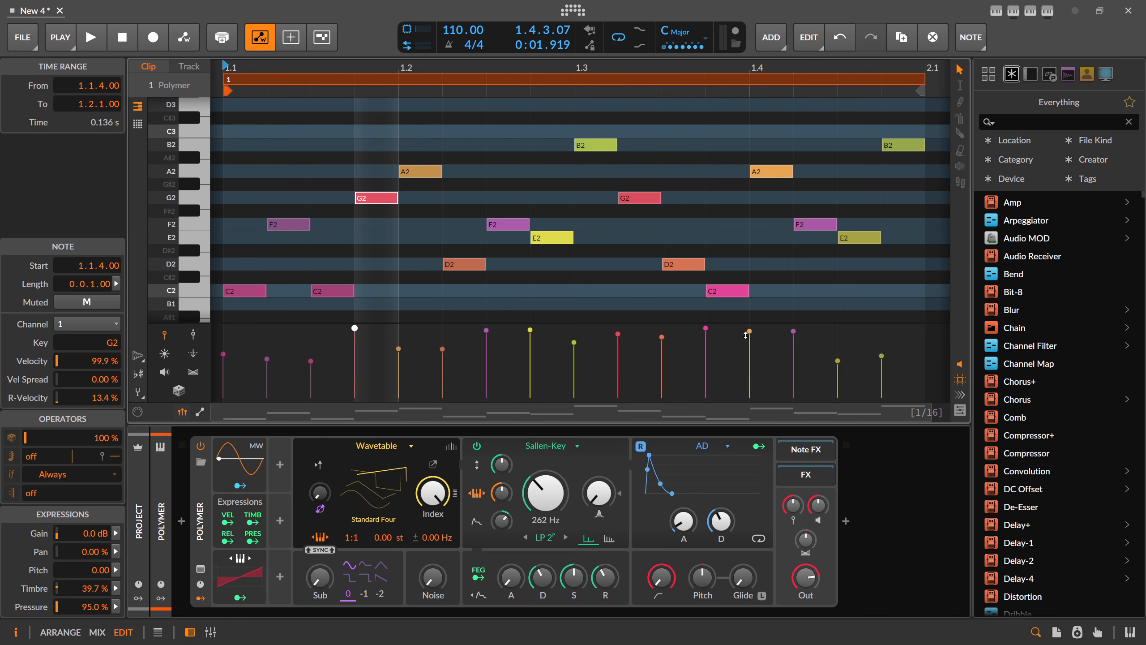
Lower the velocity of the C2 note at 1.3.4 to 88.8 %
click(714, 292)
mouse_move(706, 330)
mouse_down()
mouse_move(706, 395)
mouse_move(706, 336)
mouse_up()
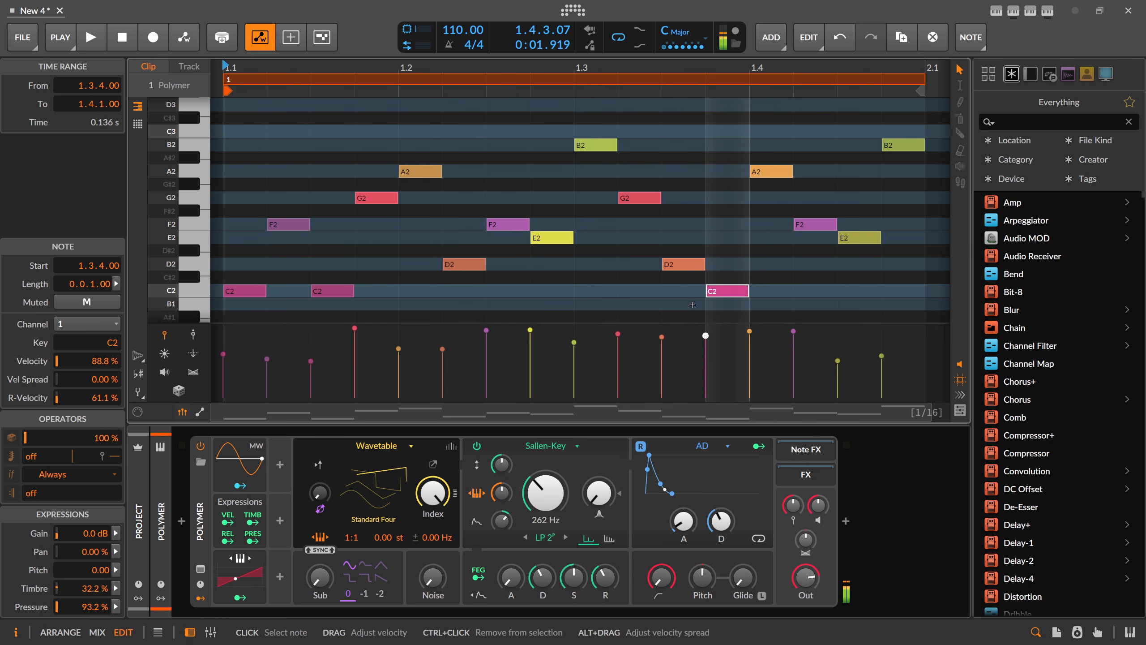
click(662, 293)
drag(400, 89, 399, 108)
drag(314, 108, 321, 96)
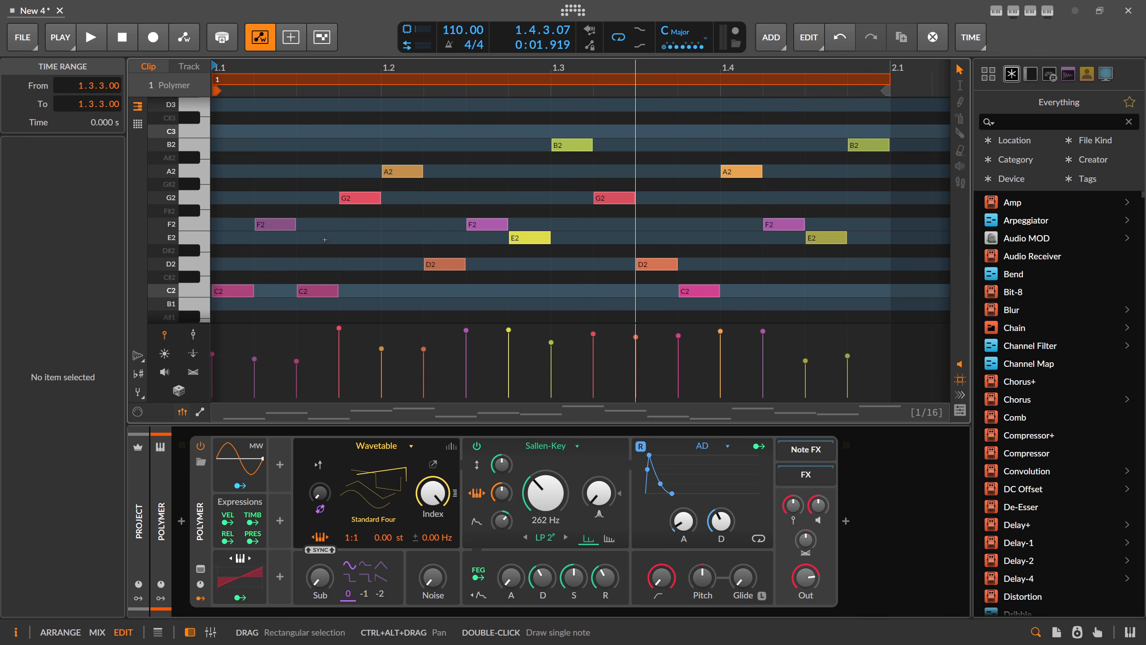
Raise the F2 notes at 1.2.3 and 1.4.2 to G2
click(512, 239)
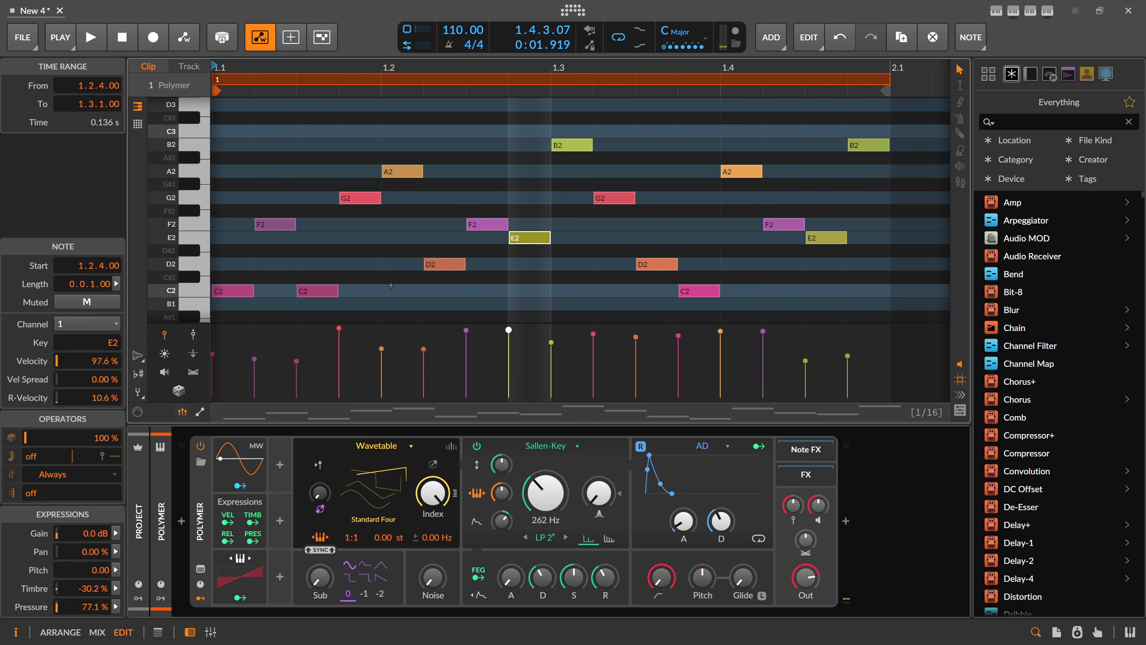
click(481, 231)
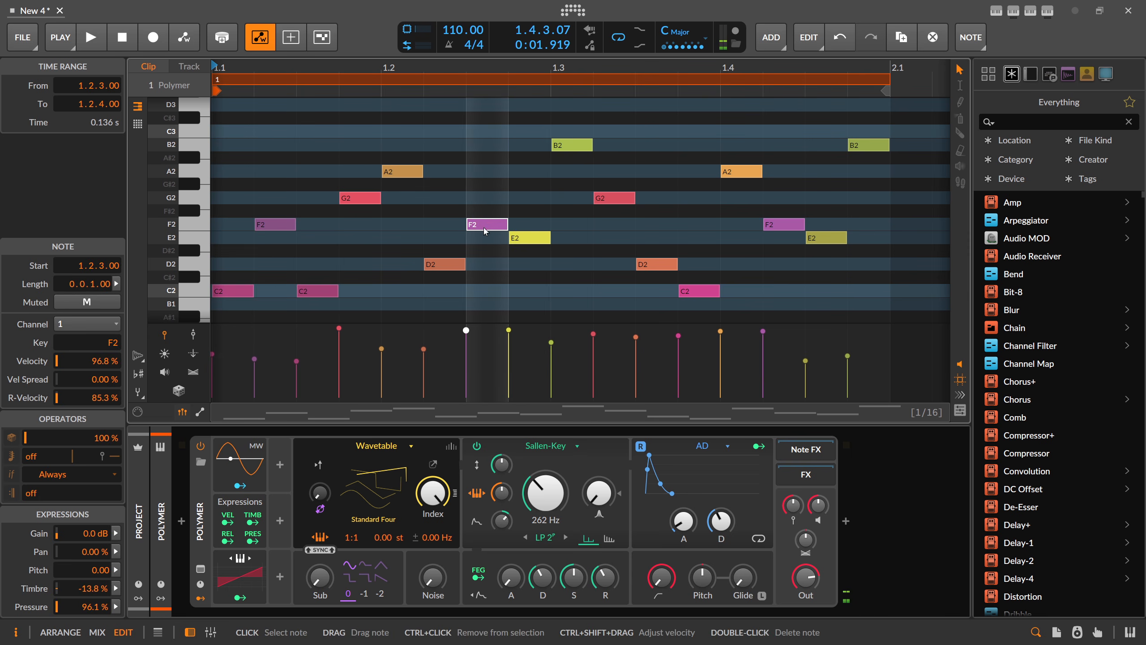
drag(484, 231, 484, 205)
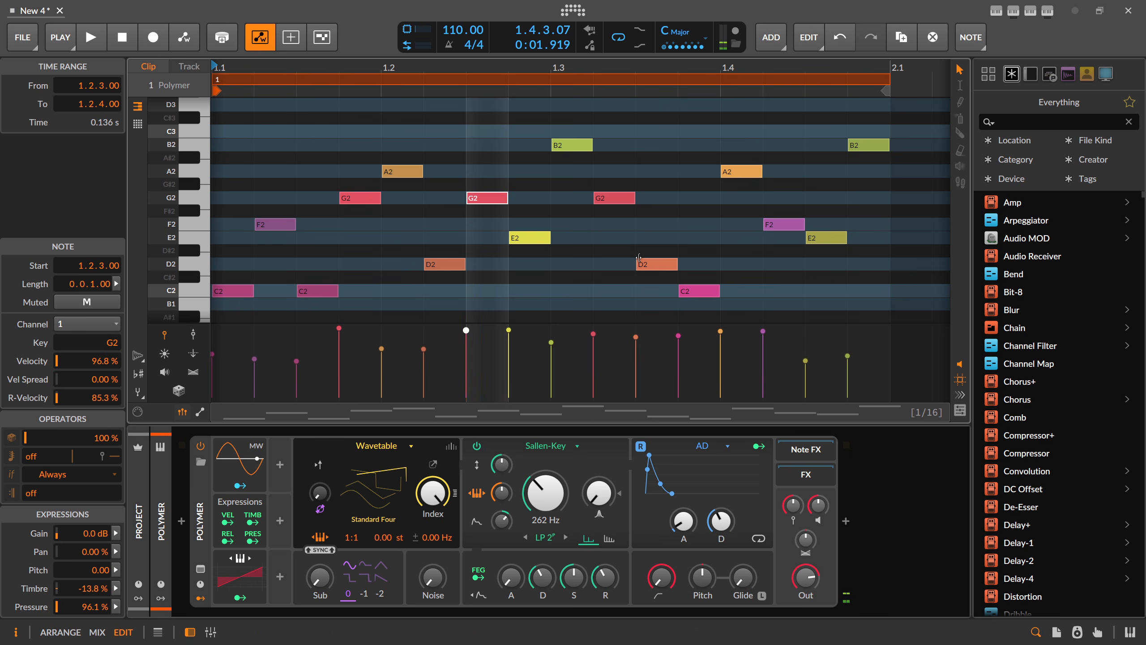
drag(784, 225, 784, 199)
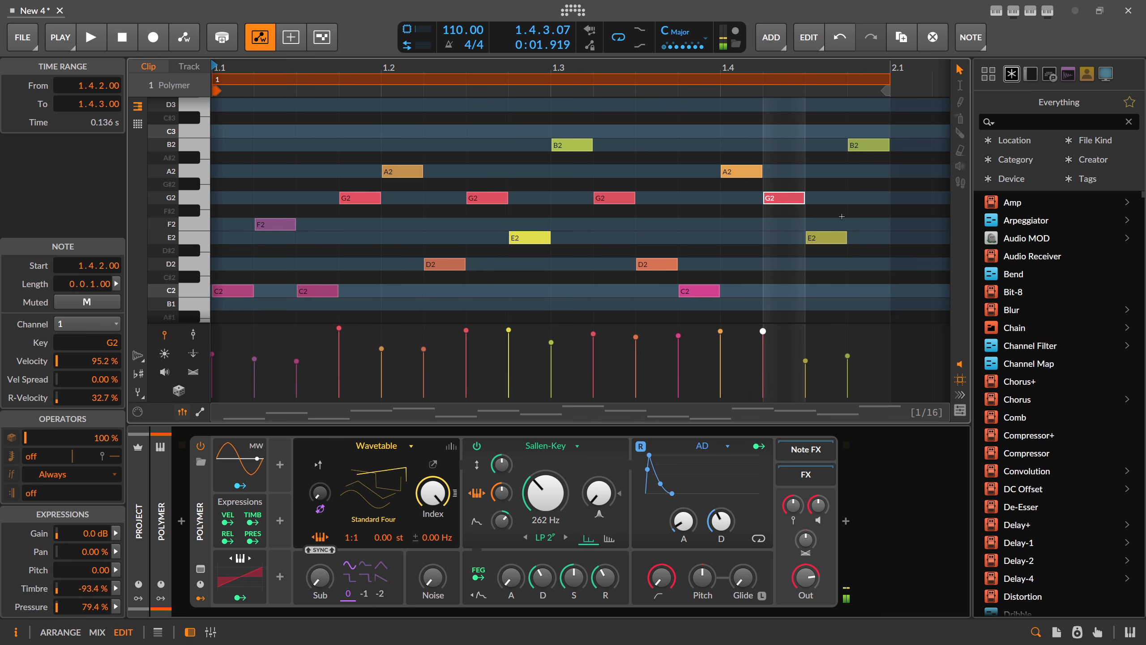
click(839, 237)
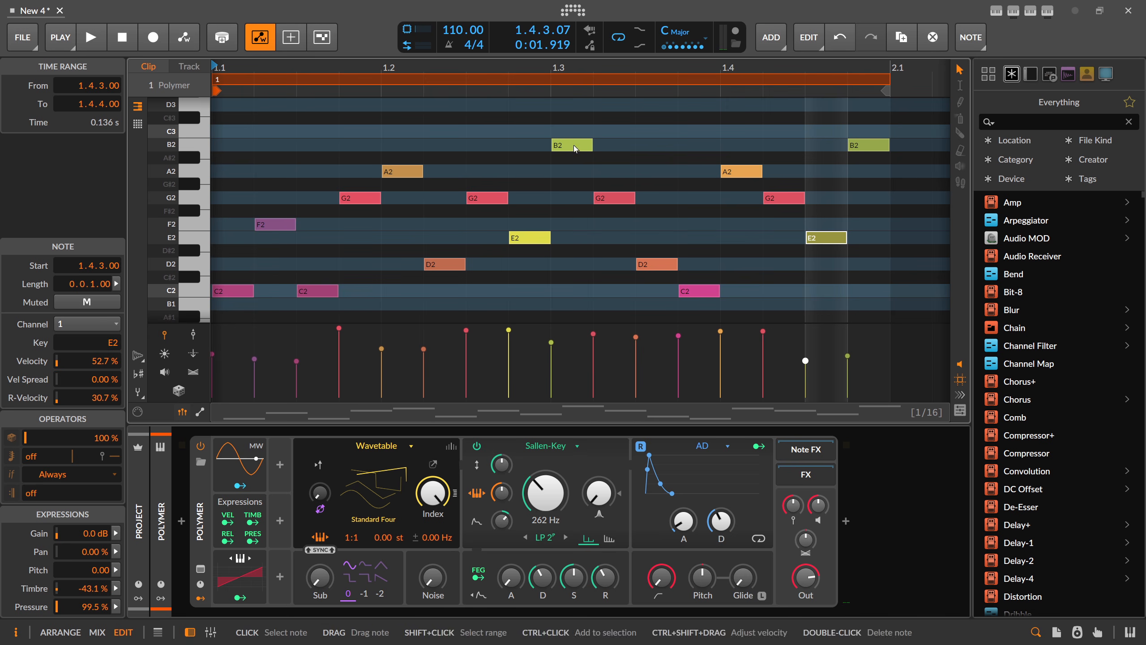
Raise the two B2 notes at 1.3.1 and 1.4.4 to C3
drag(571, 145, 571, 131)
click(871, 145)
drag(871, 145, 871, 131)
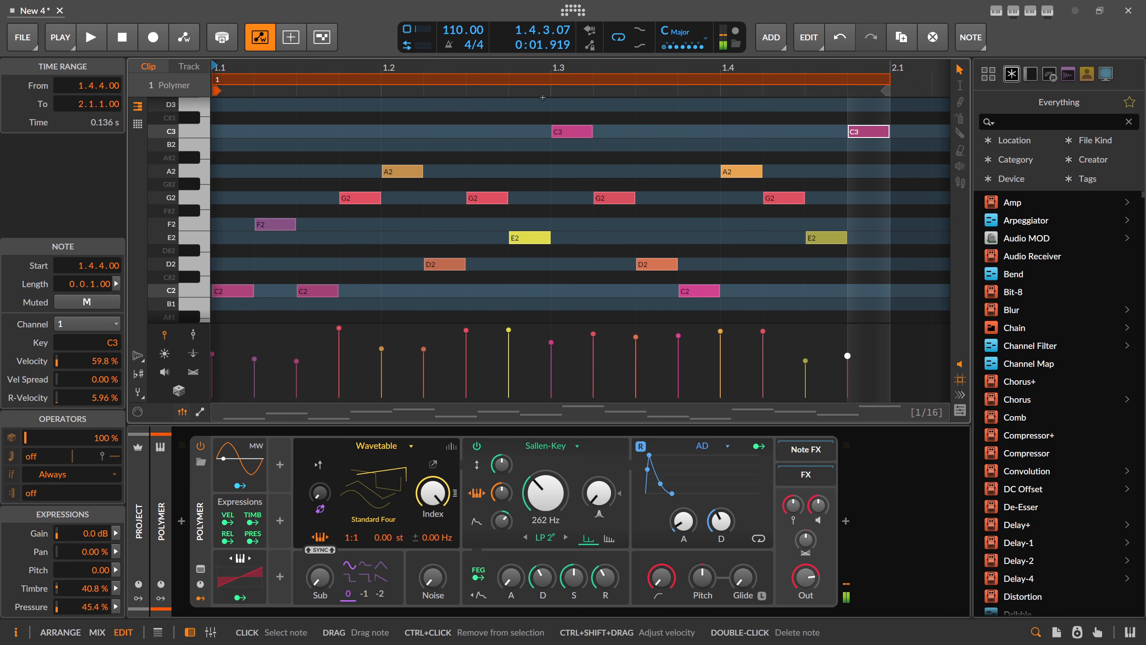
Play the edited Polymer clip from its start and stop playback
drag(406, 71, 406, 59)
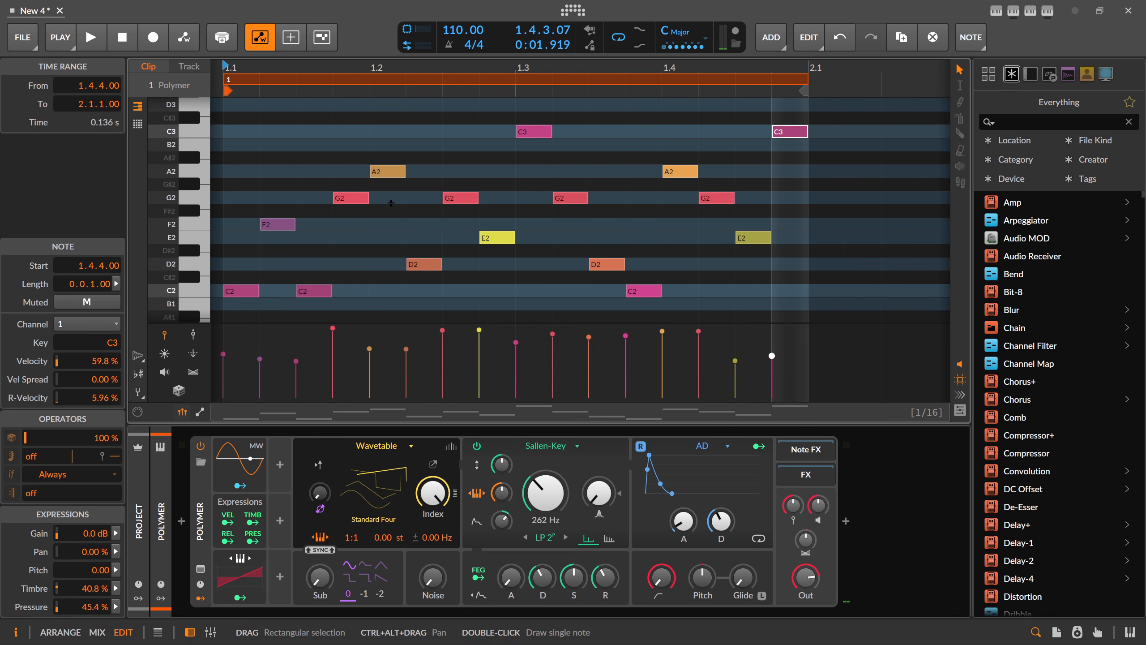
key(space)
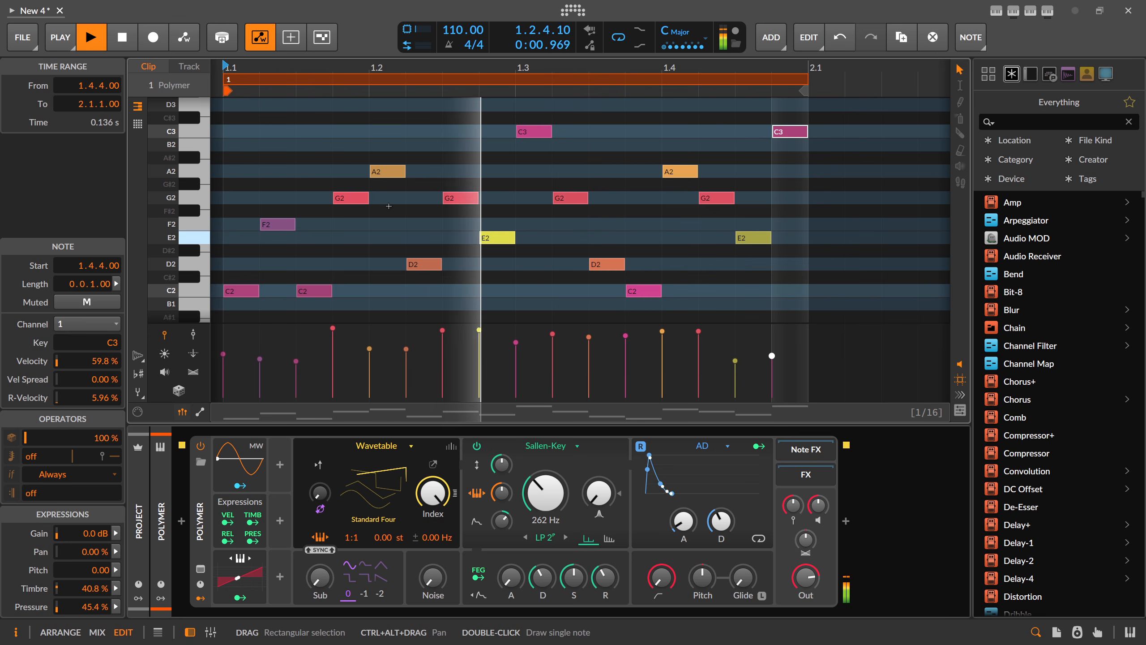
key(space)
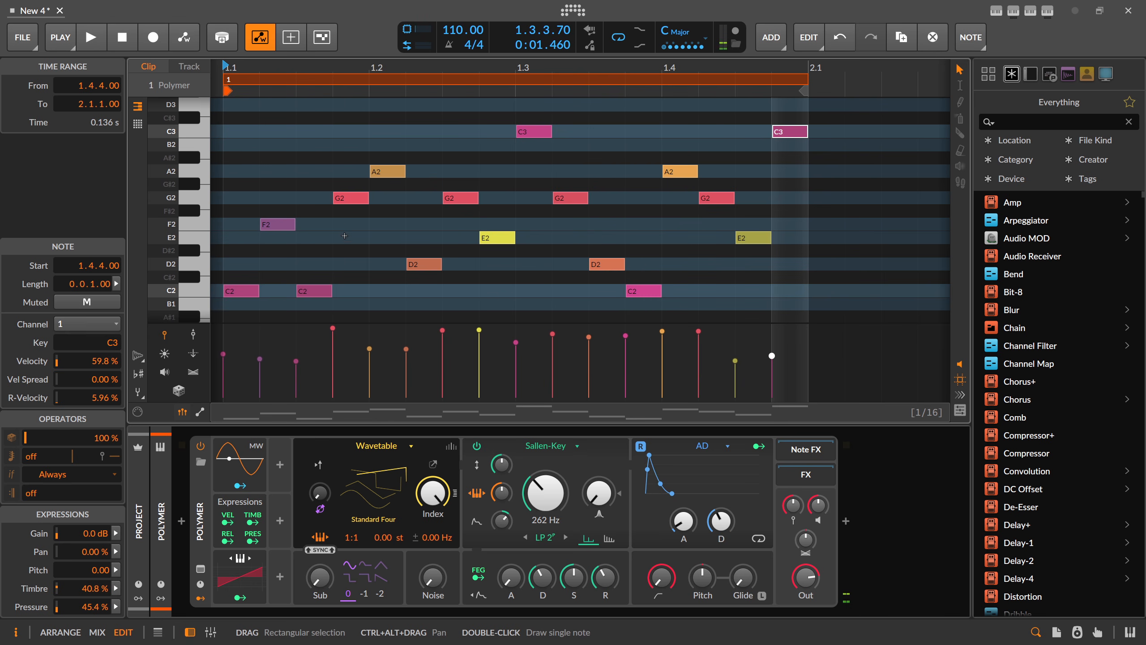
Audition C2 at 1.1.3 and 1.1.1, G2 at 1.1.4, C3 at 1.3.1 and 1.4.4, and C2 at 1.3.4
click(322, 290)
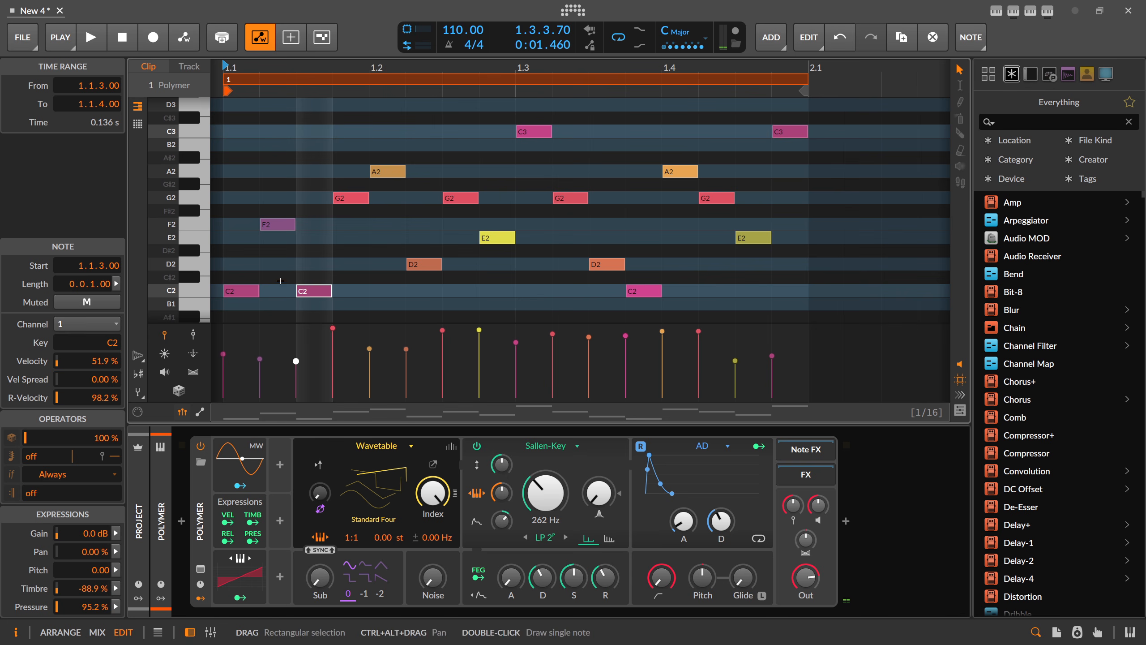
click(252, 289)
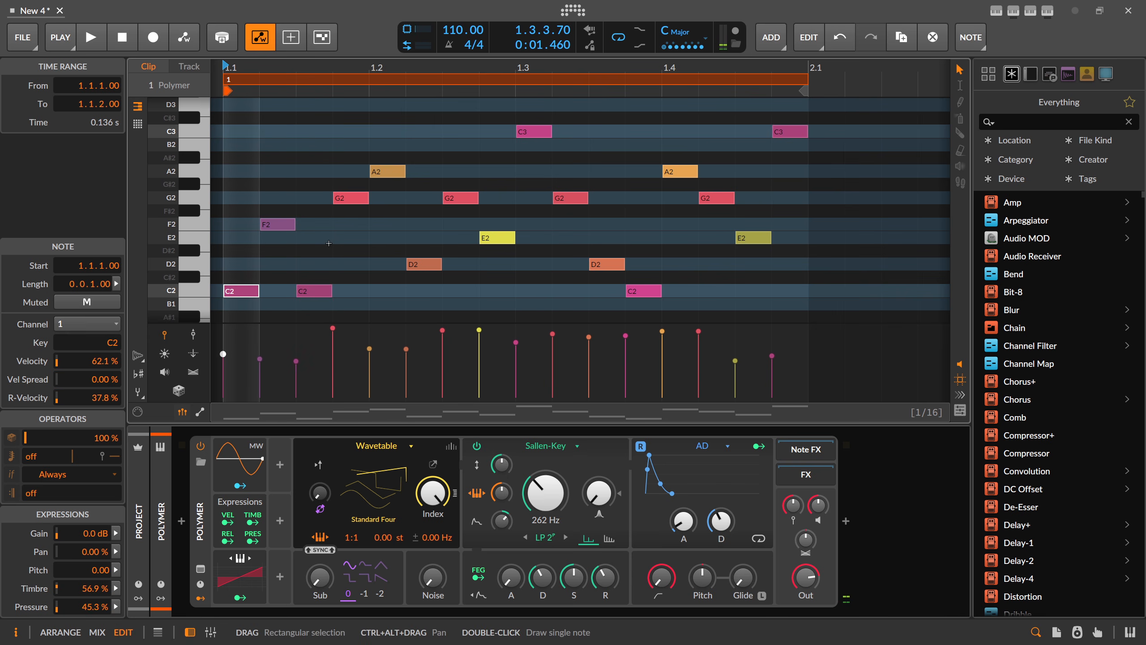
click(347, 202)
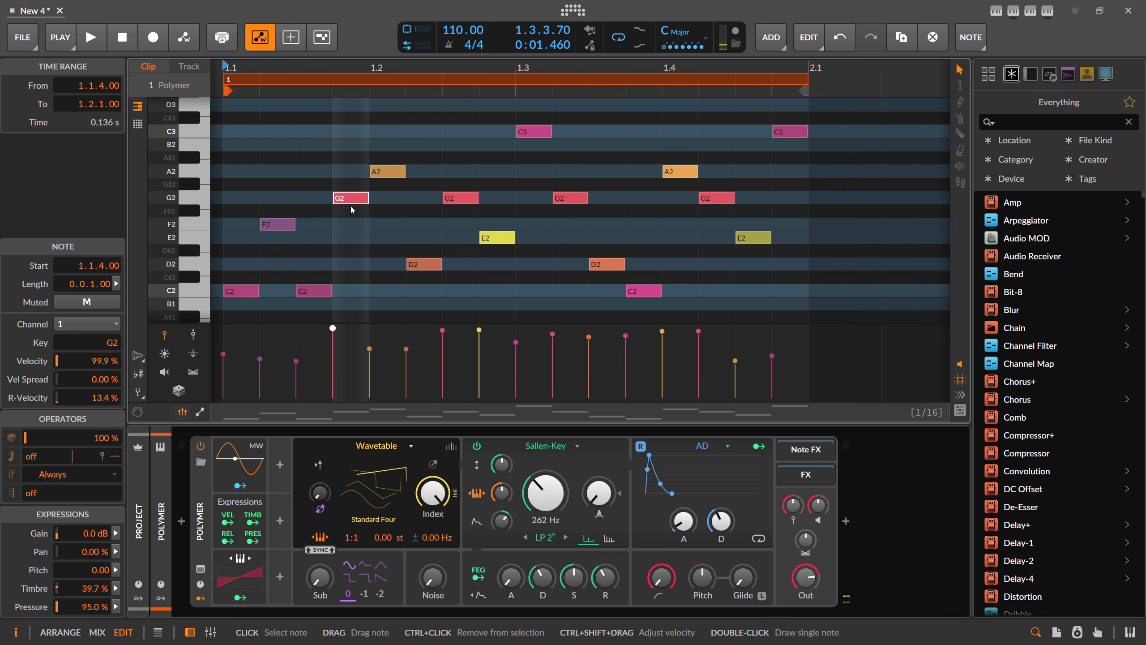
click(538, 137)
click(775, 129)
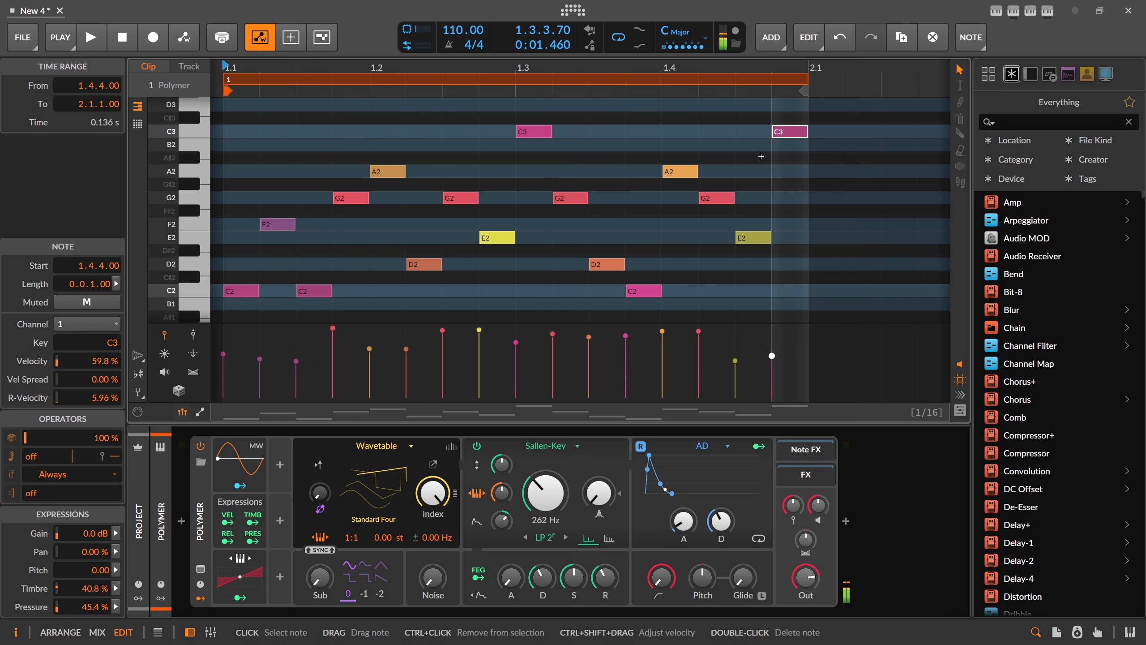
click(651, 294)
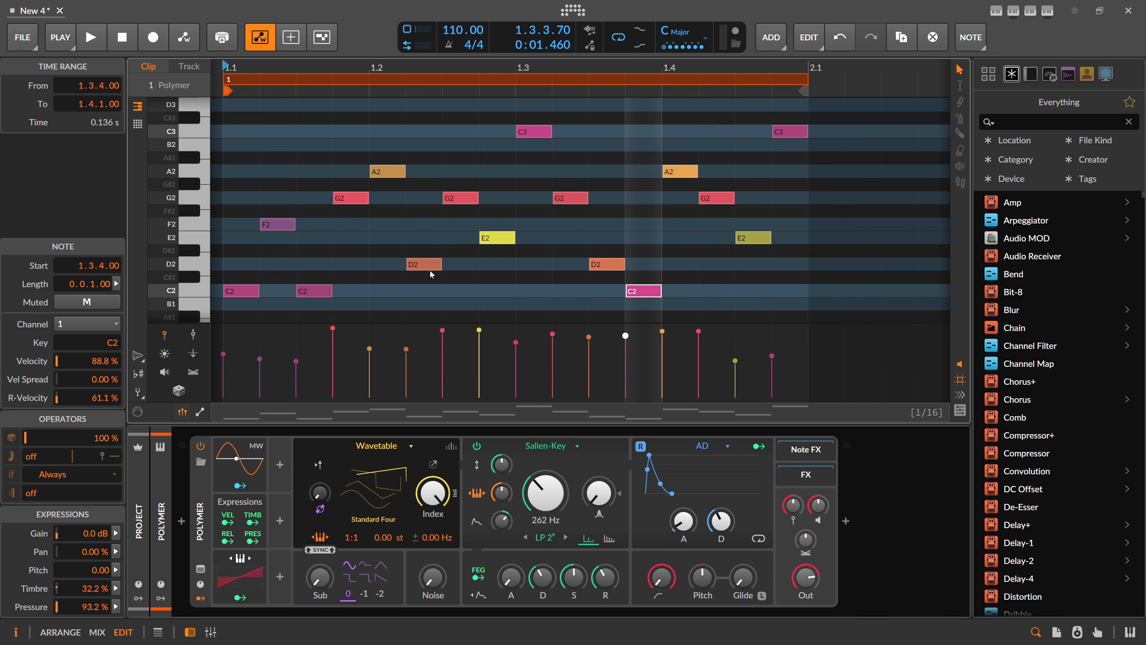
Raise the C2 notes at 1.1.1 and 1.1.3 to D2 and lower the C3 notes at 1.3.1 and 1.4.4 to B2
drag(365, 291, 223, 288)
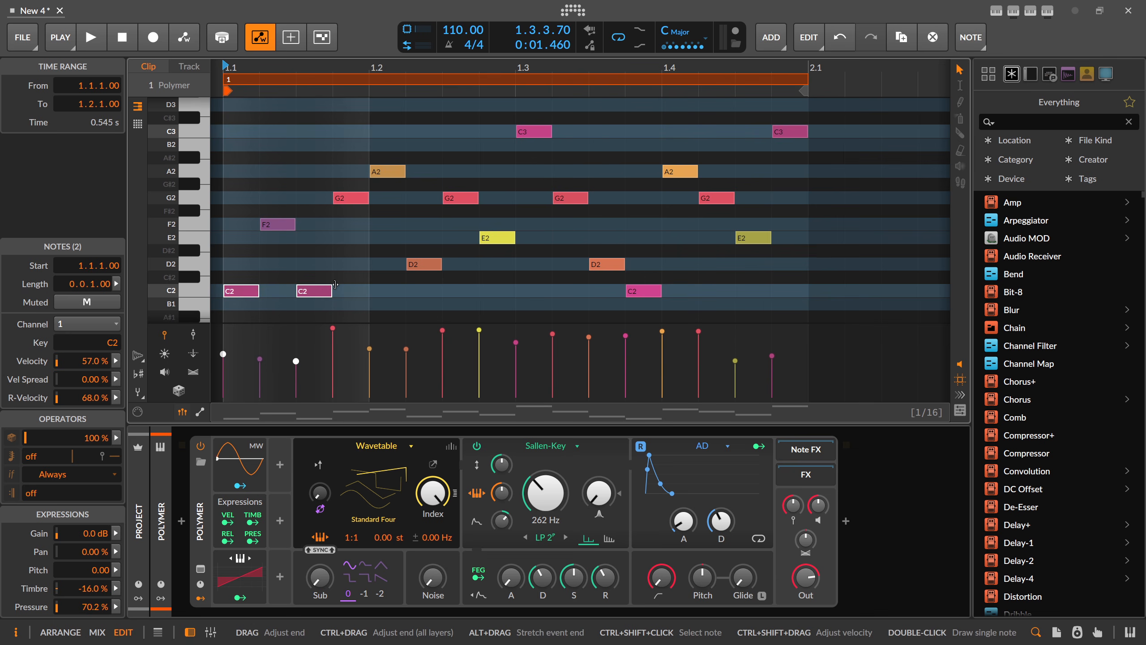
key(Up)
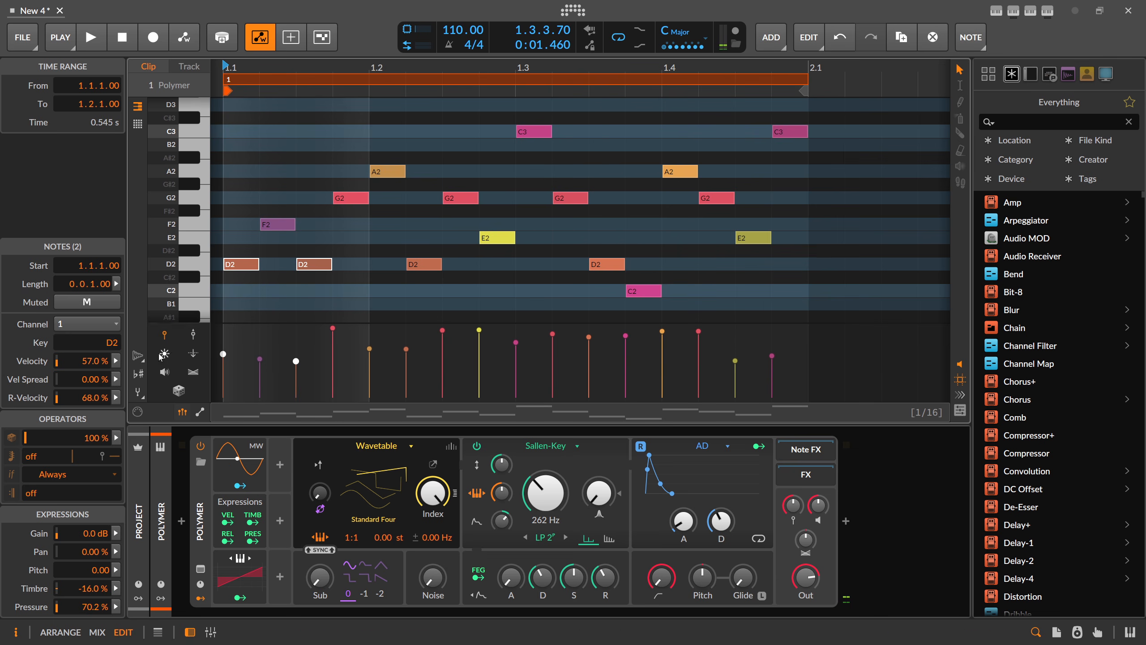
click(533, 132)
key(Down)
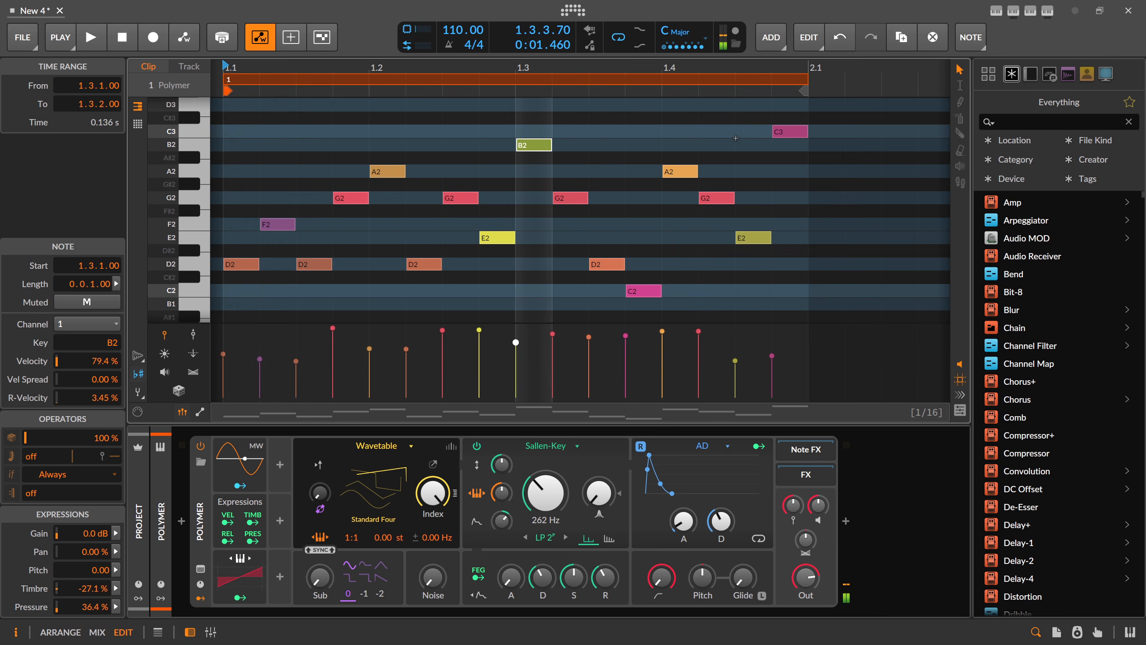
click(787, 132)
key(Down)
Lower the four G2 notes at 1.1.4, 1.2.3, 1.3.2 and 1.4.2 to F2
click(349, 202)
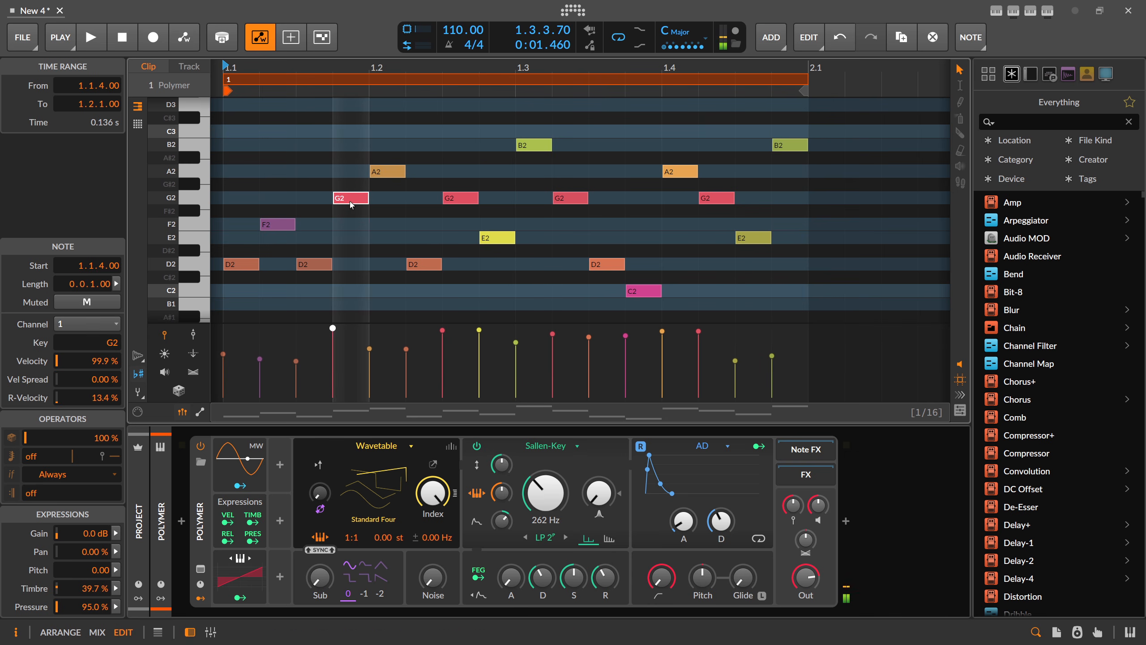
drag(351, 204, 351, 230)
drag(460, 199, 461, 225)
drag(582, 196, 582, 222)
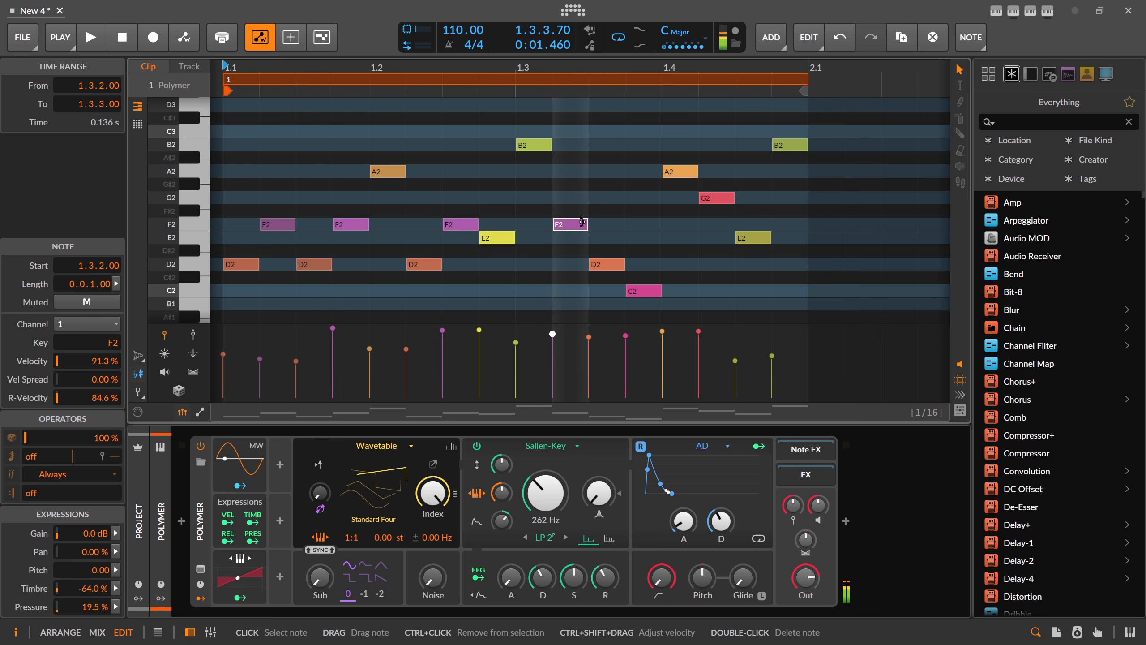
drag(717, 198, 717, 225)
Play the changed pattern, stop playback, and audition the C2 note at 1.3.4
key(space)
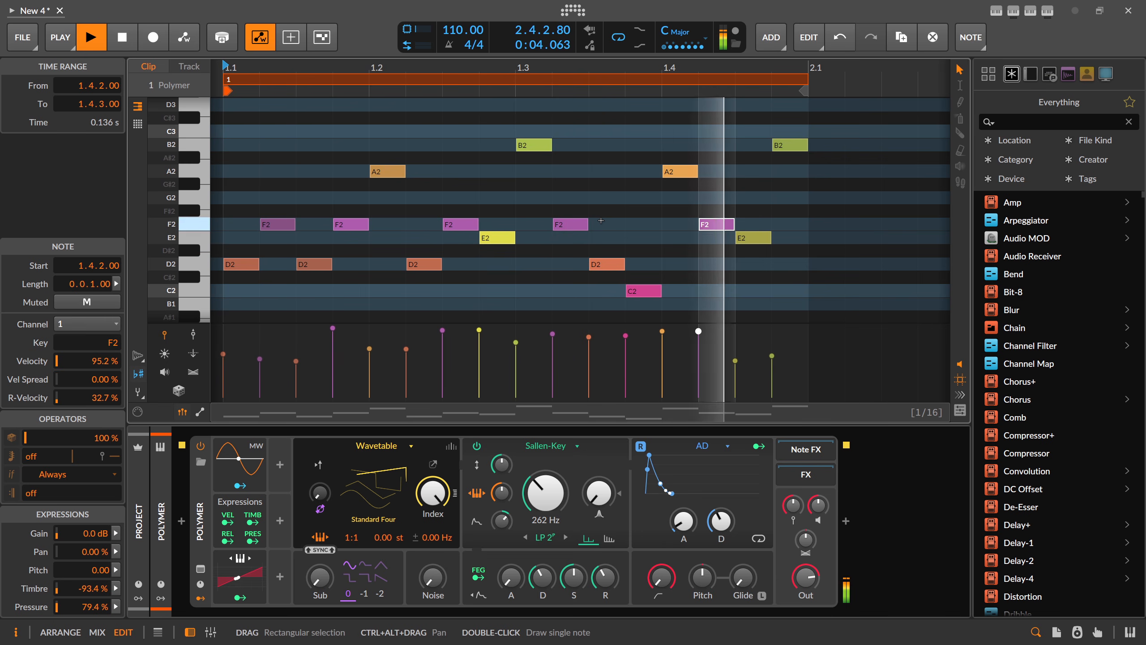
key(space)
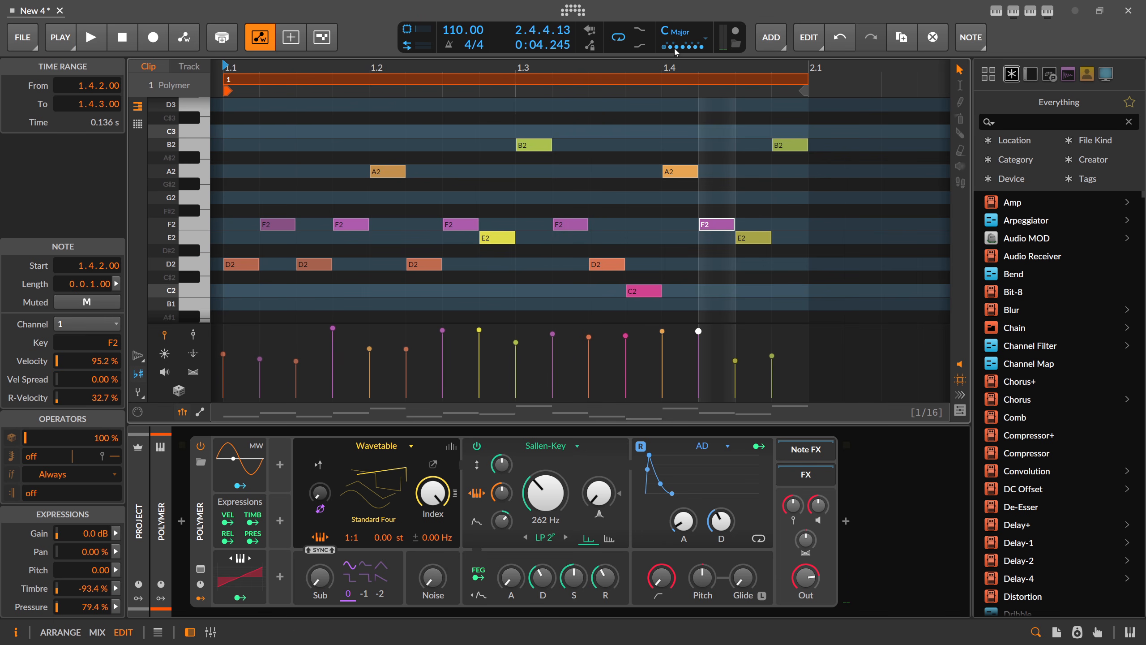
click(648, 292)
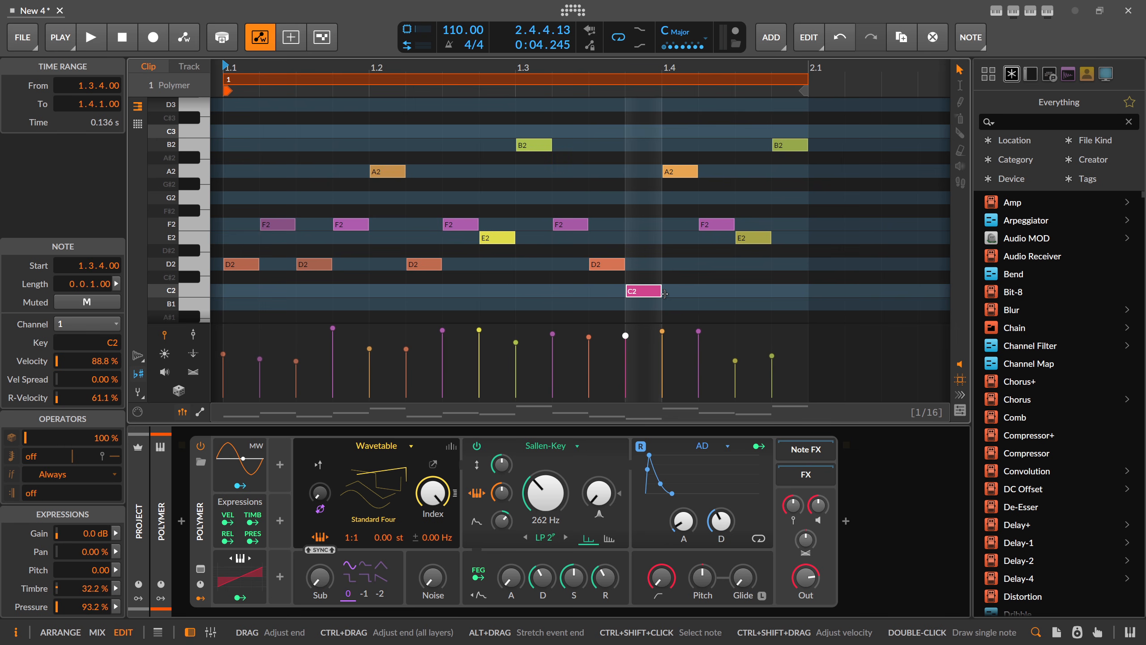
Change the project scale to C Major Triad and lower the D2 notes at 1.1.1, 1.1.3 and 1.2.2 to C2
click(682, 34)
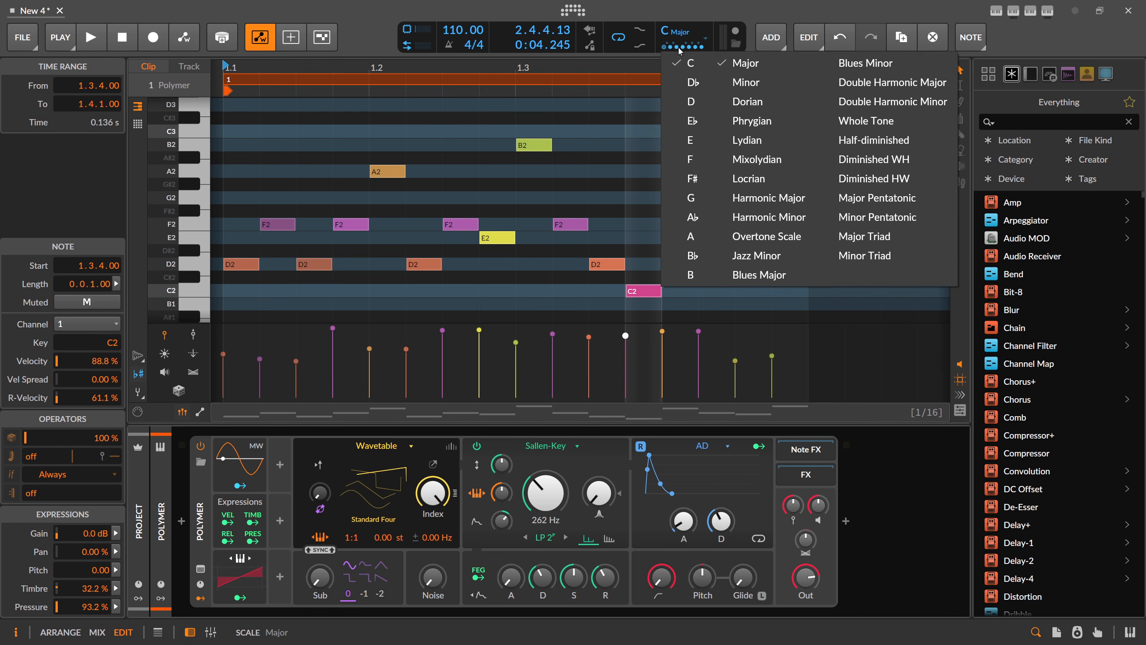
click(875, 237)
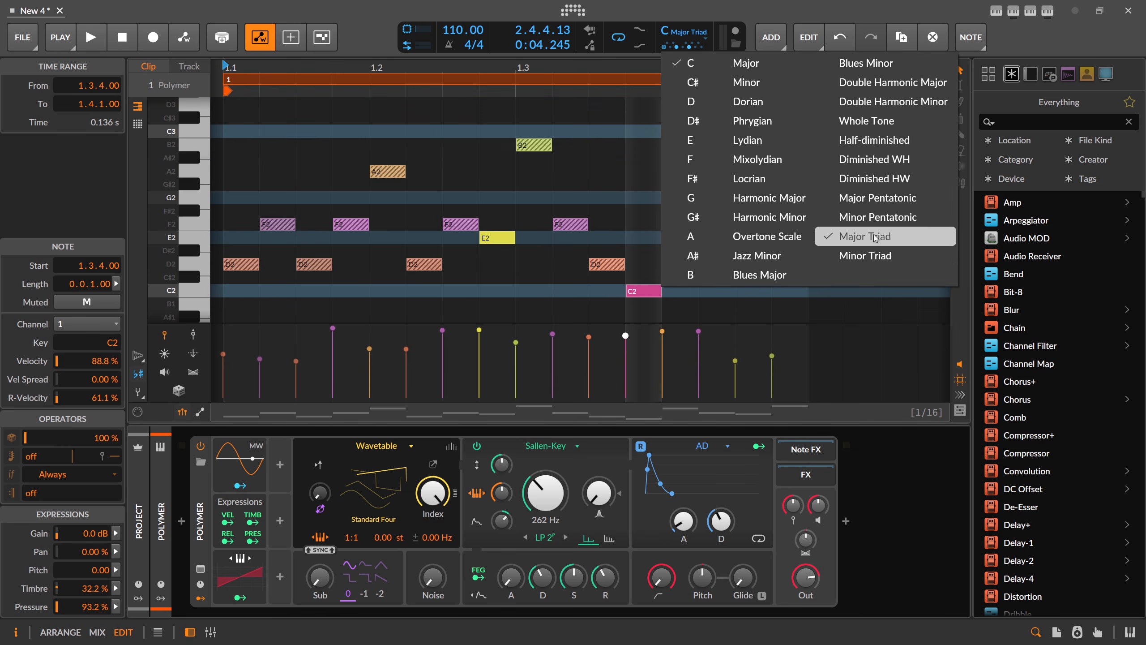
drag(519, 261, 243, 269)
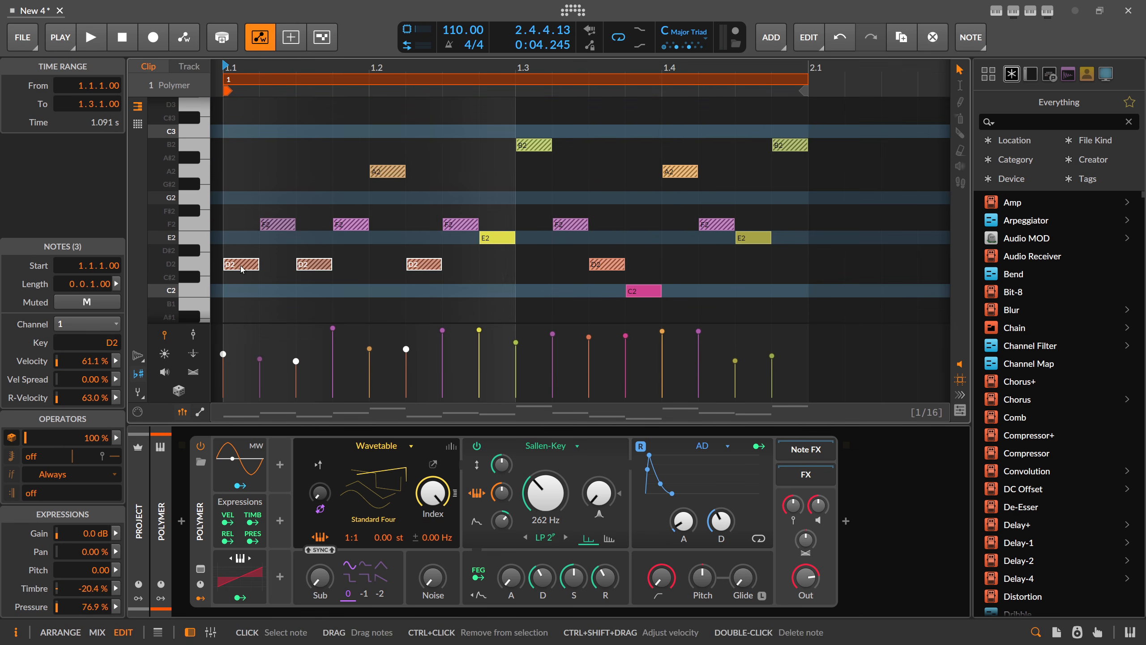
key(Down)
Move the remaining out-of-scale F2 notes up to G2 and the B2 notes at 1.3.1 and 1.4.4 up to C3
drag(252, 208, 502, 219)
key(Up)
drag(574, 175, 817, 160)
key(Up)
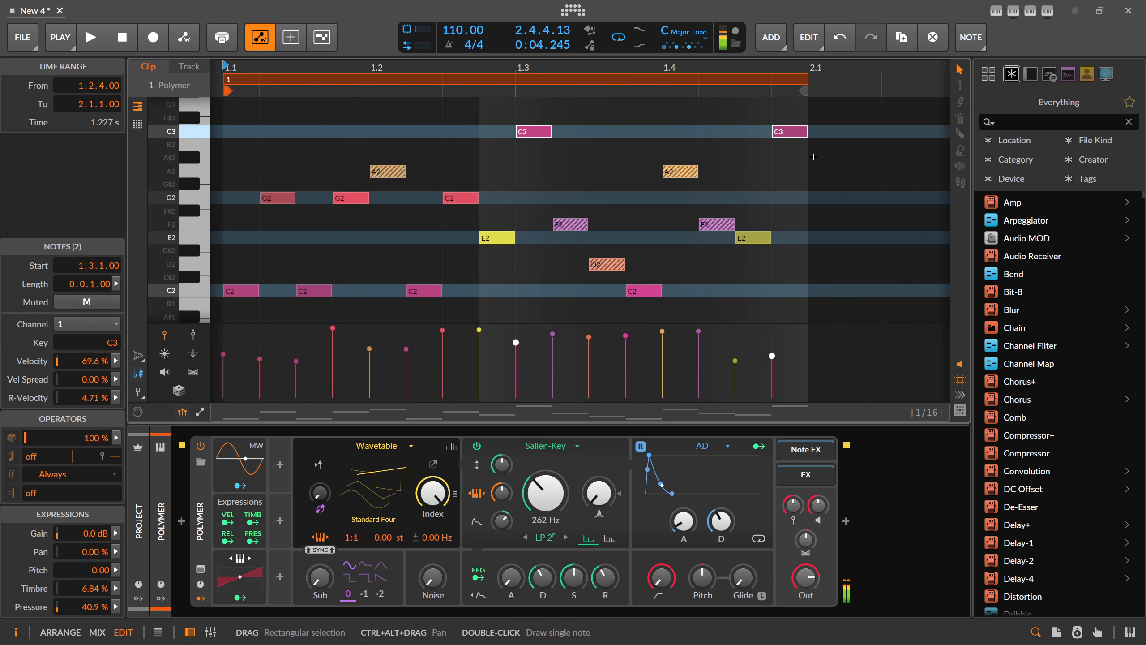
drag(745, 214, 556, 227)
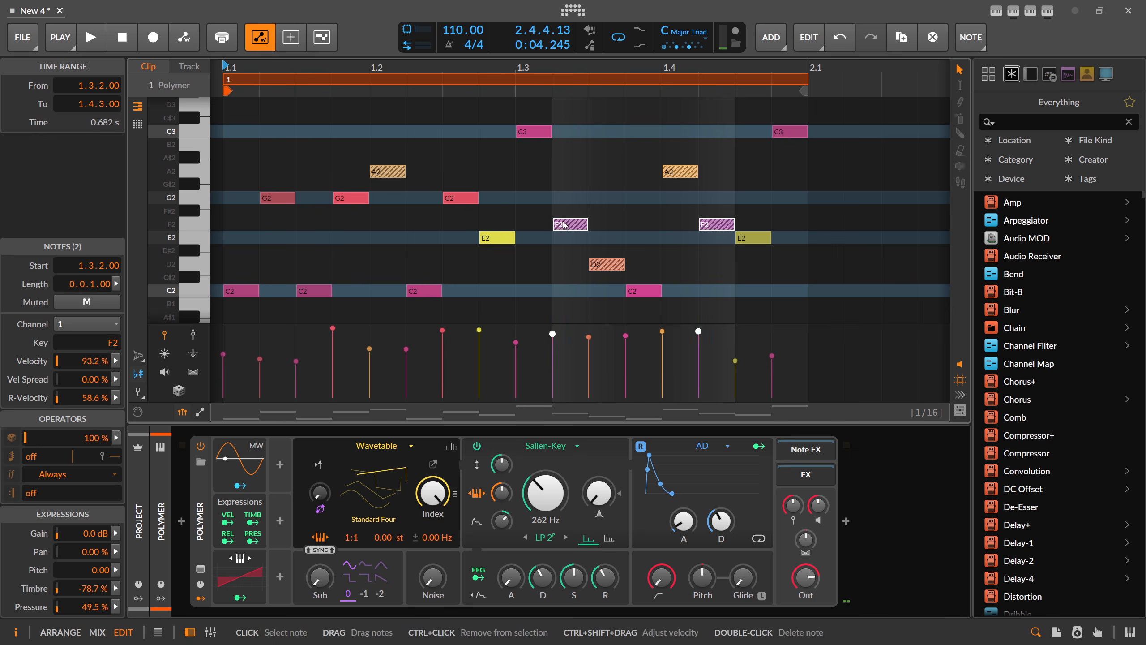
key(Up)
Clear the note selection, play the triad-based pattern, and stop playback
click(525, 202)
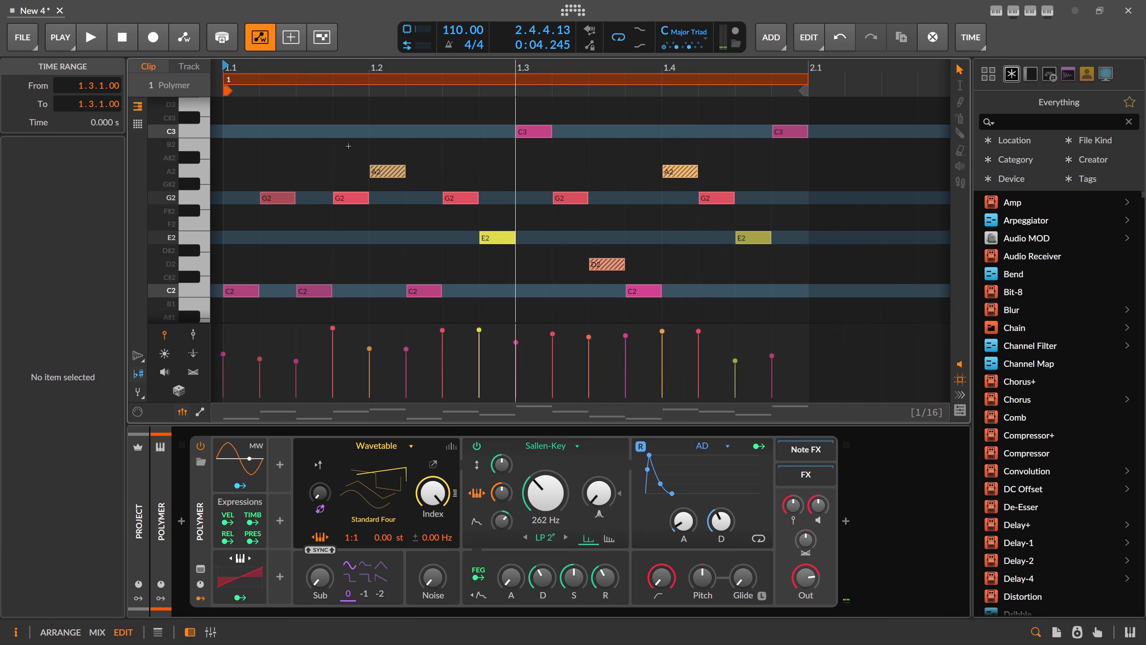
key(space)
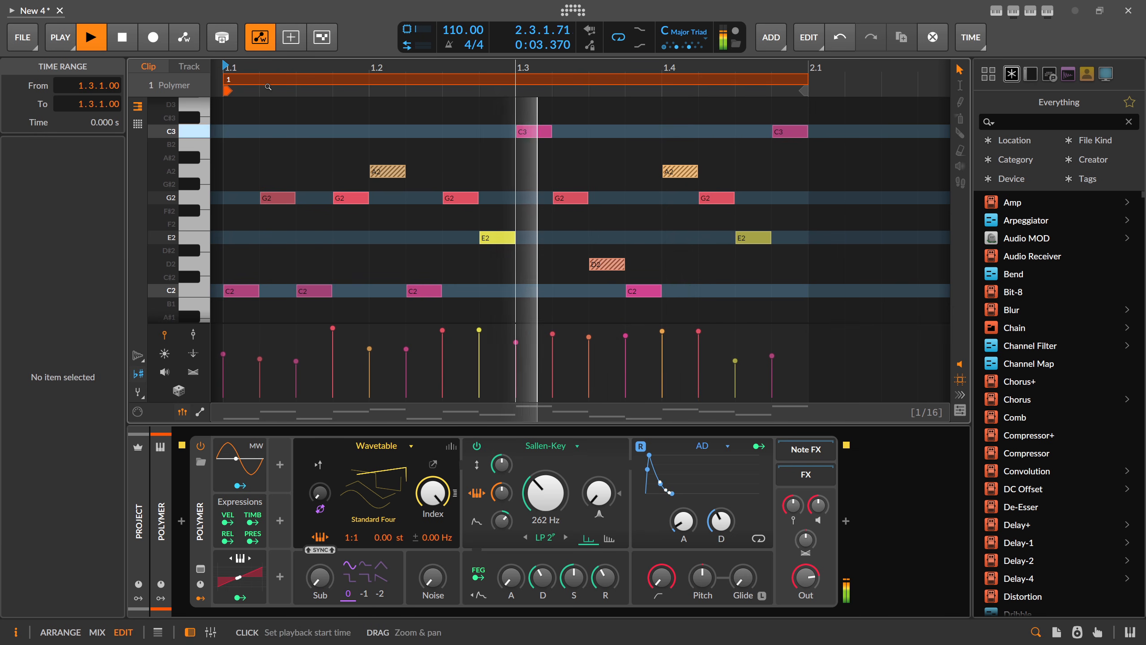
key(space)
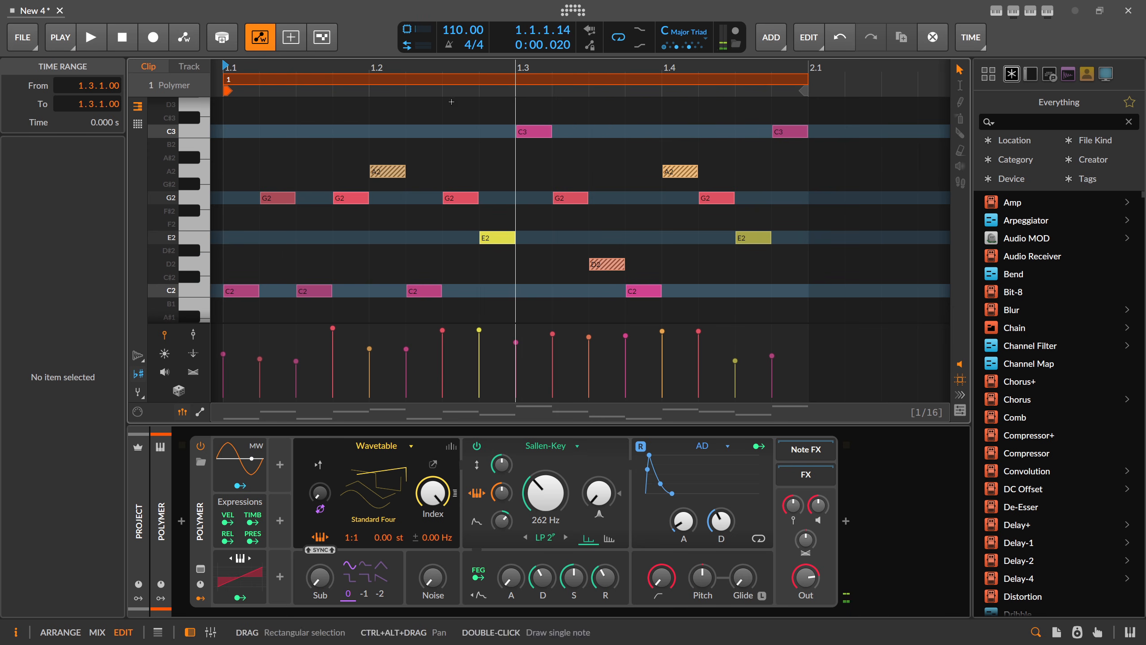
Change the project scale from the triad to C Minor
click(697, 33)
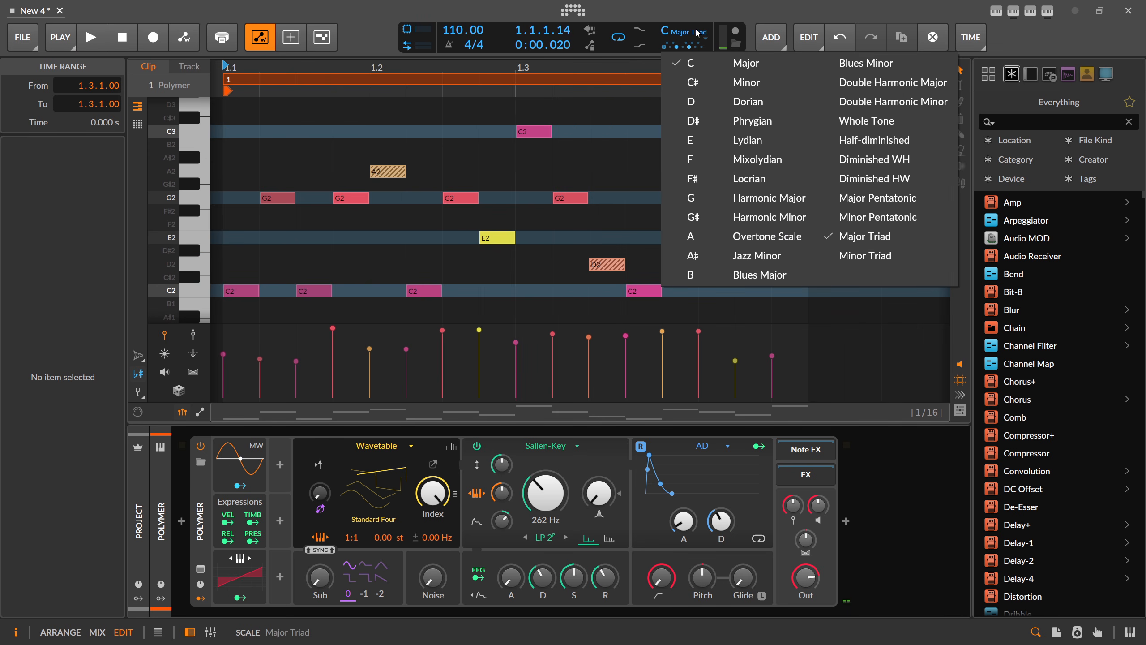
click(746, 79)
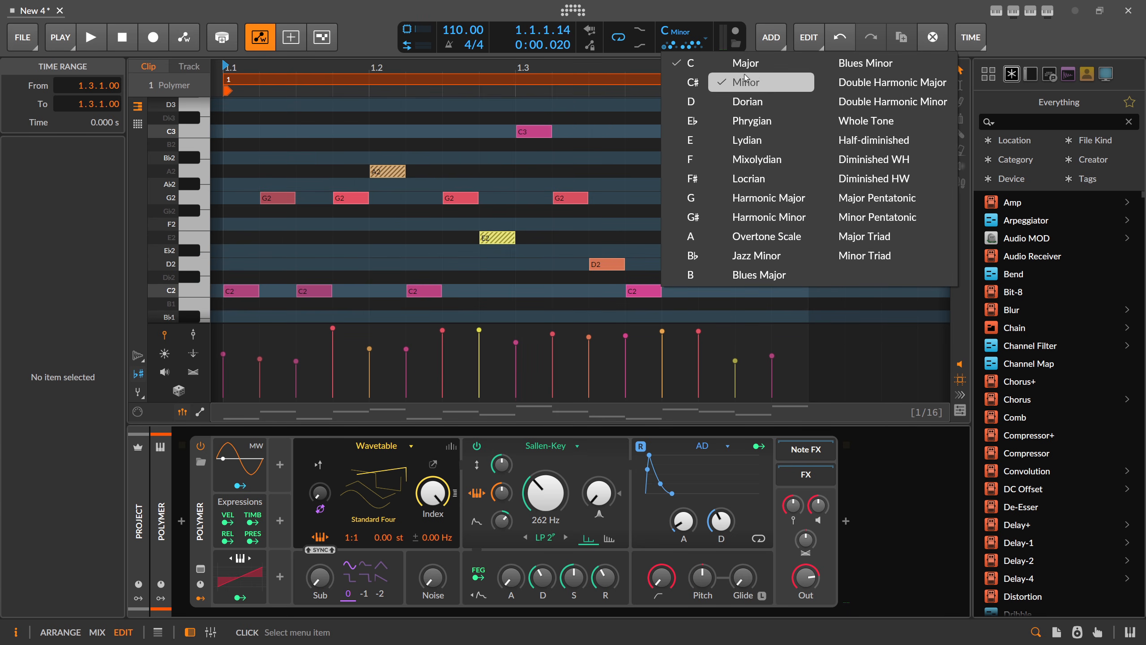
click(459, 125)
Move A2 at 1.2.1 to B♭2, A2 at 1.4.1 to A♭2 and both E2 notes to E♭2, and play back the result
drag(384, 171, 384, 158)
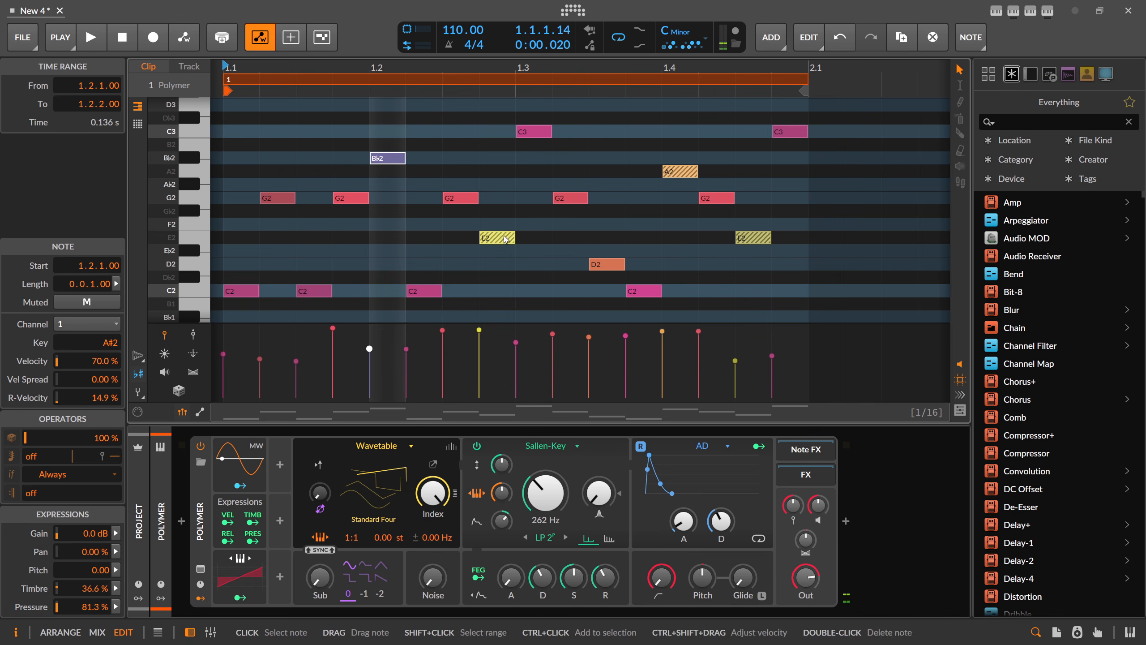
drag(496, 237, 496, 251)
drag(681, 171, 682, 180)
drag(752, 232, 752, 247)
key(space)
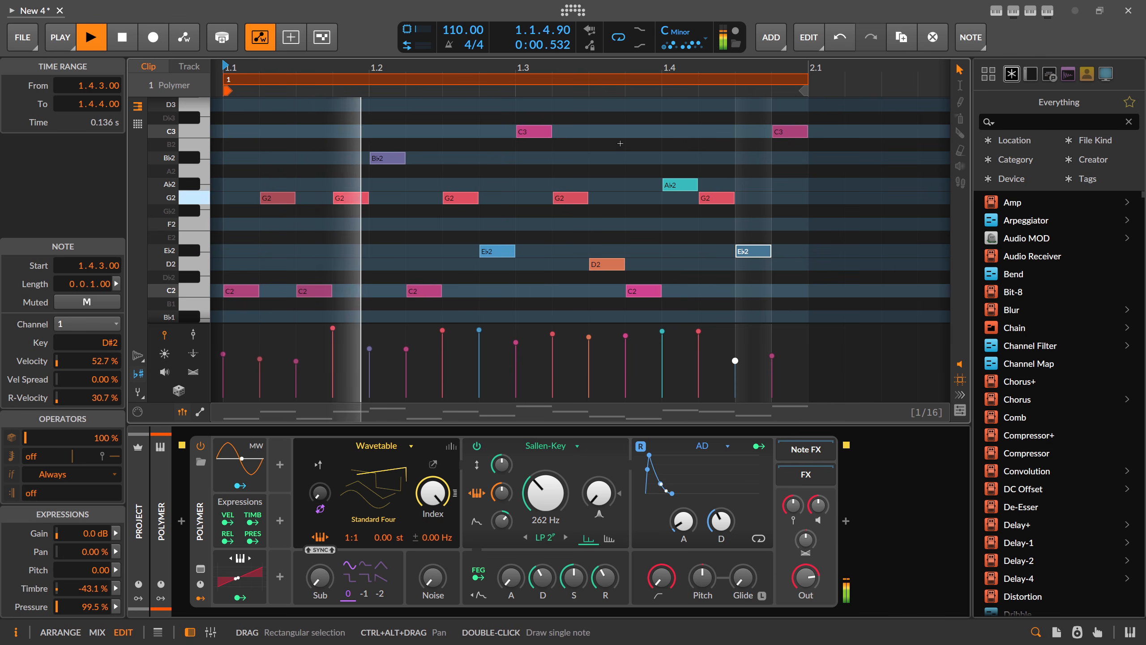
key(space)
Change the project scale to C Phrygian
click(682, 36)
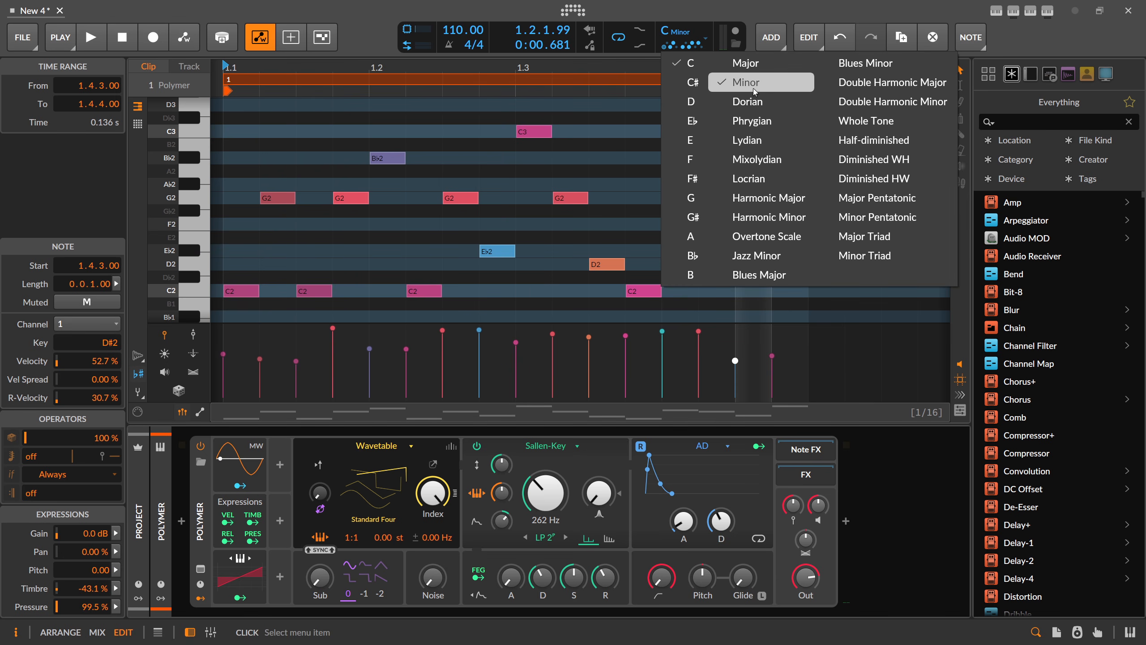
click(747, 128)
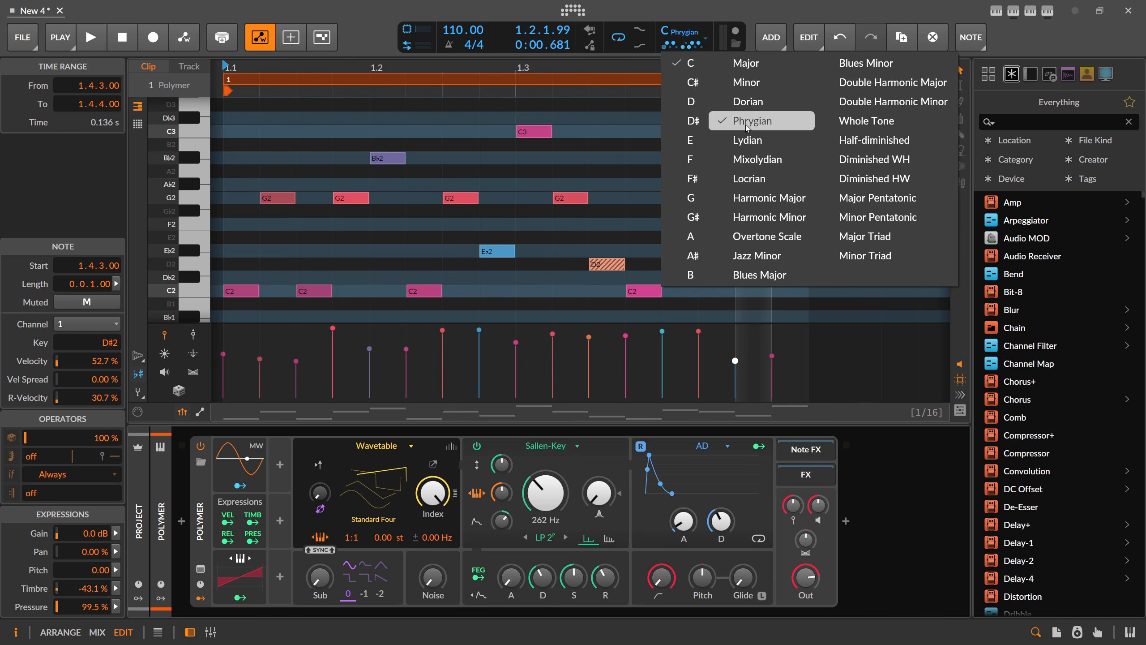
click(322, 276)
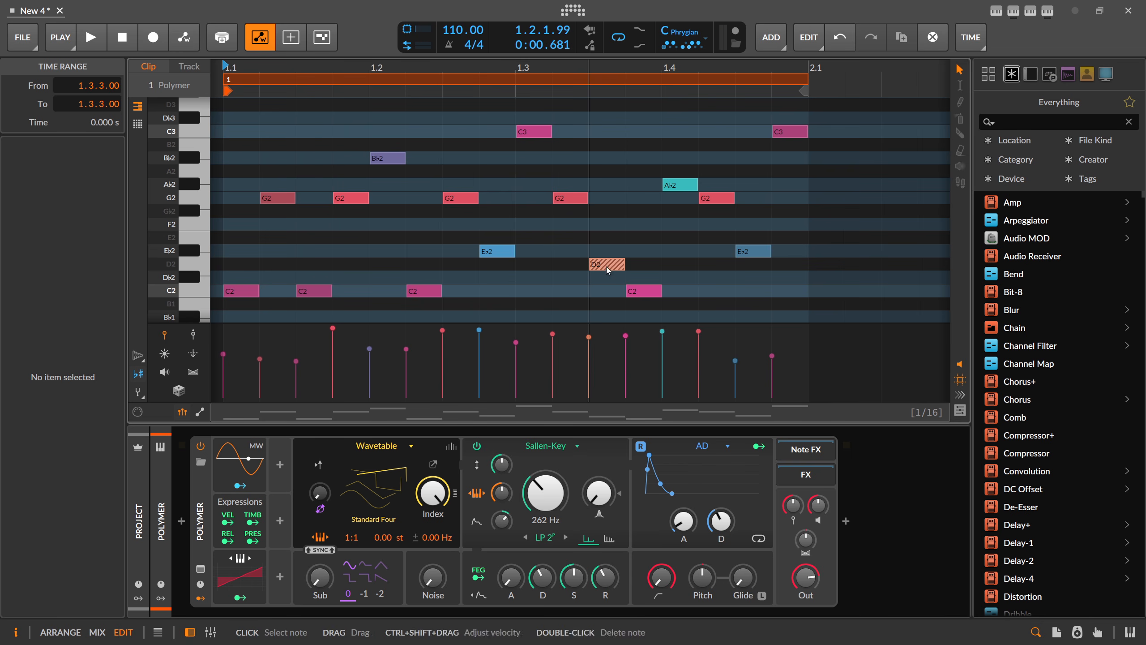
Move the D2 at 1.3.3 and the C2 at 1.1.3 to D♭2 and play the clip
click(592, 264)
drag(592, 263, 591, 282)
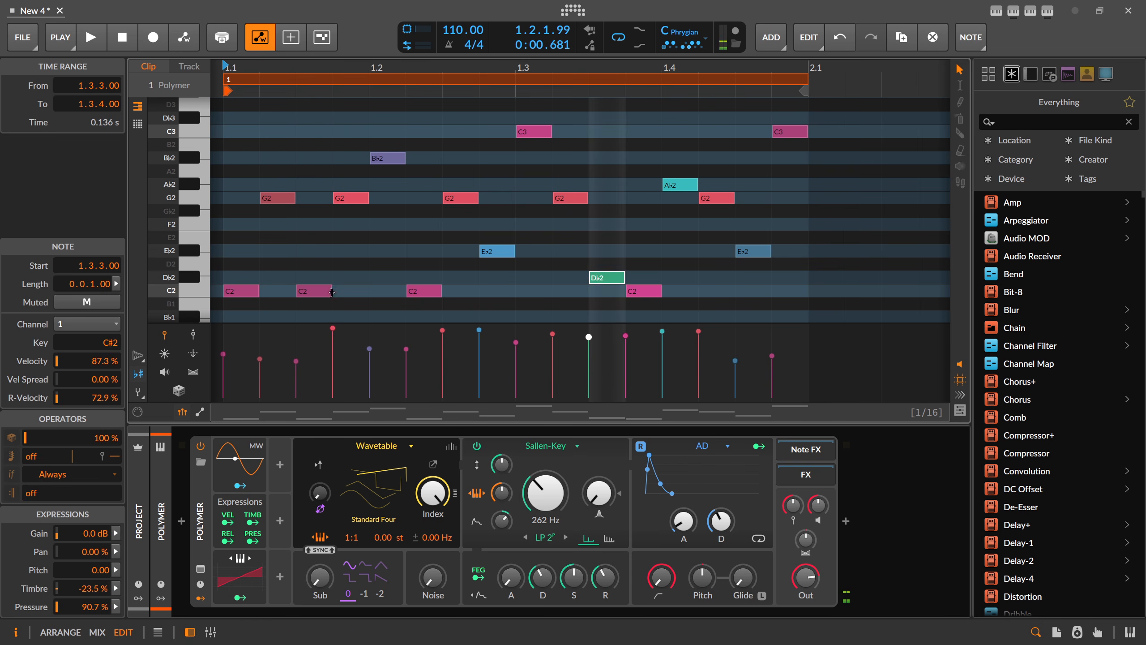
drag(327, 291, 327, 278)
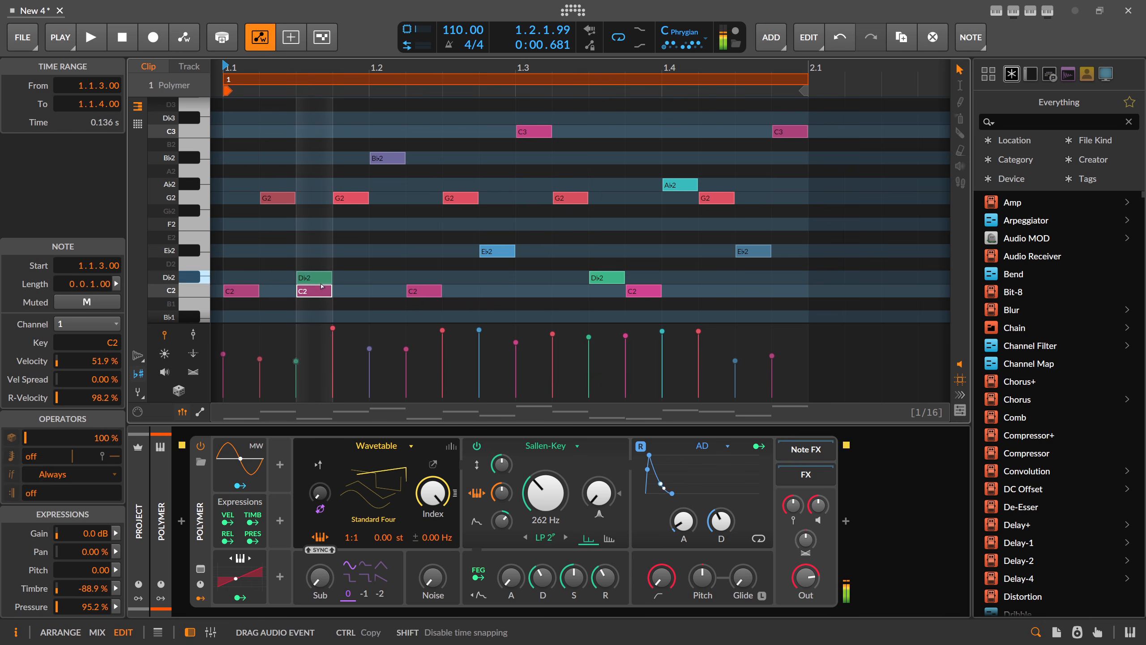
click(490, 195)
key(space)
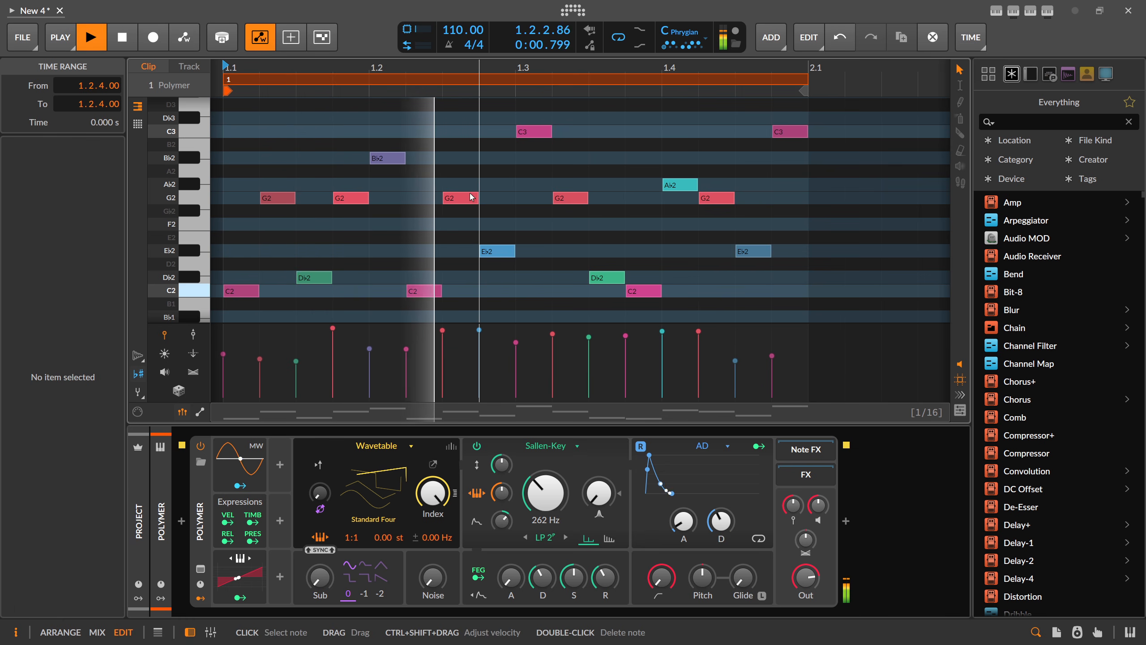
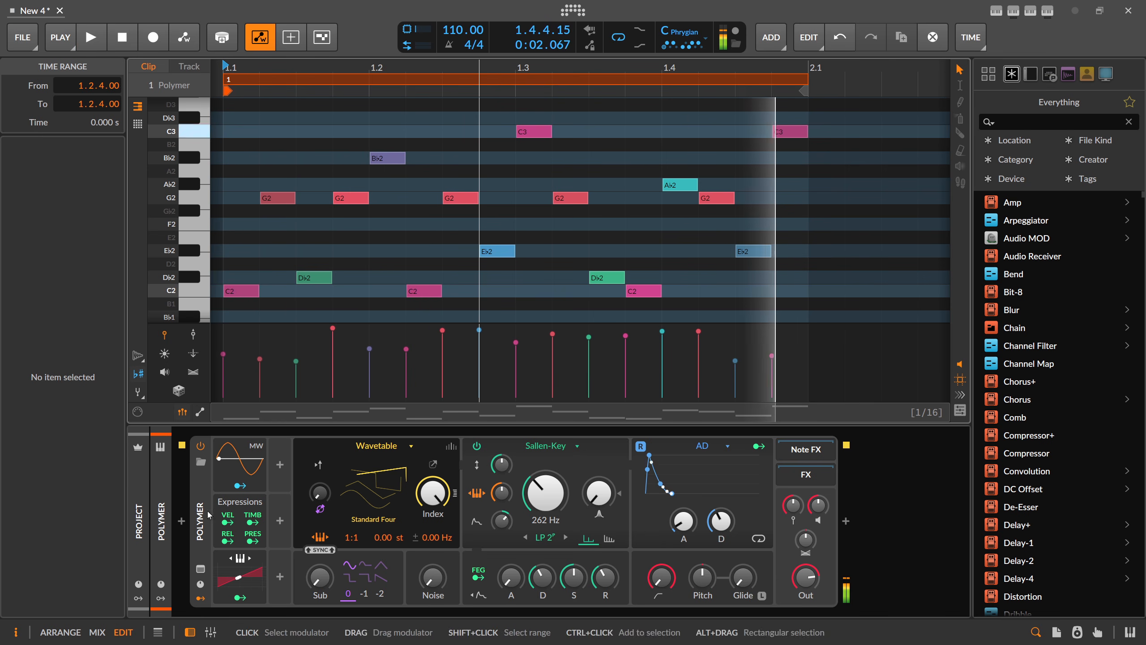
Insert a Key Filter+ note effect in front of the Polymer synth
click(182, 522)
text(key)
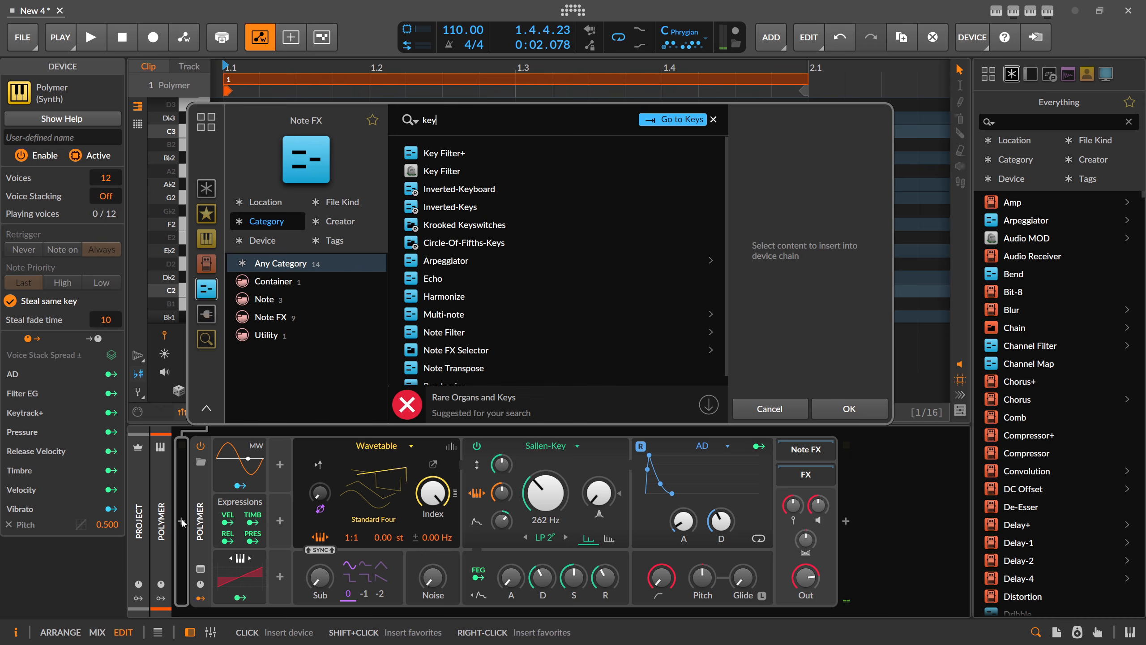
key(Return)
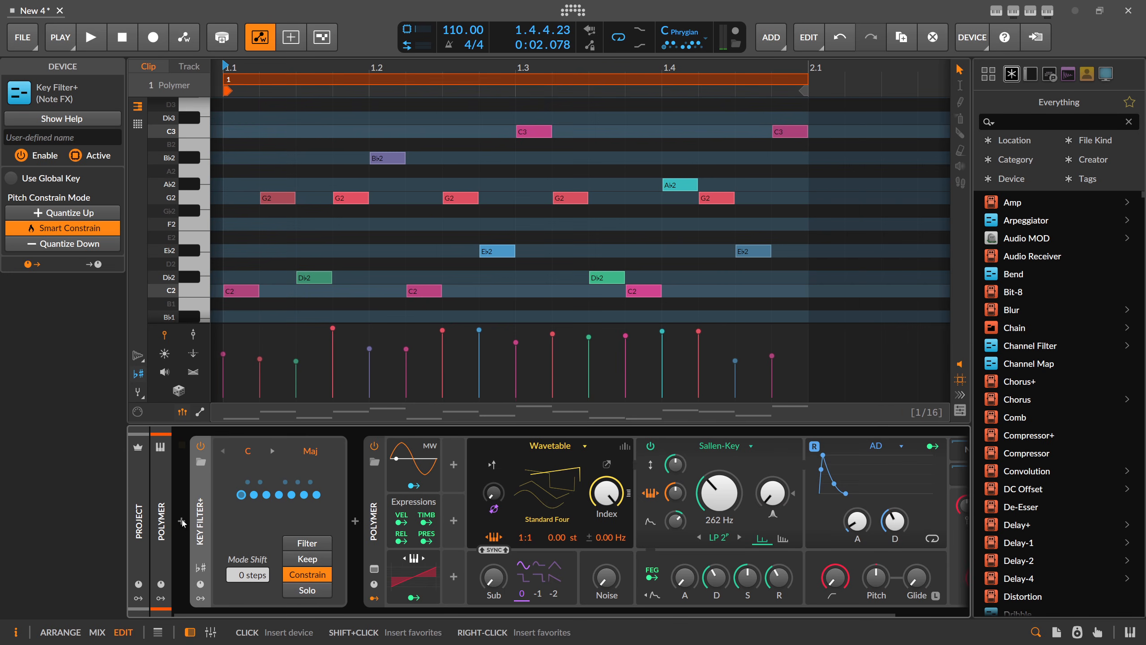
Try the global key option on Key Filter+, and set the device's own scale to Natural Minor
click(202, 570)
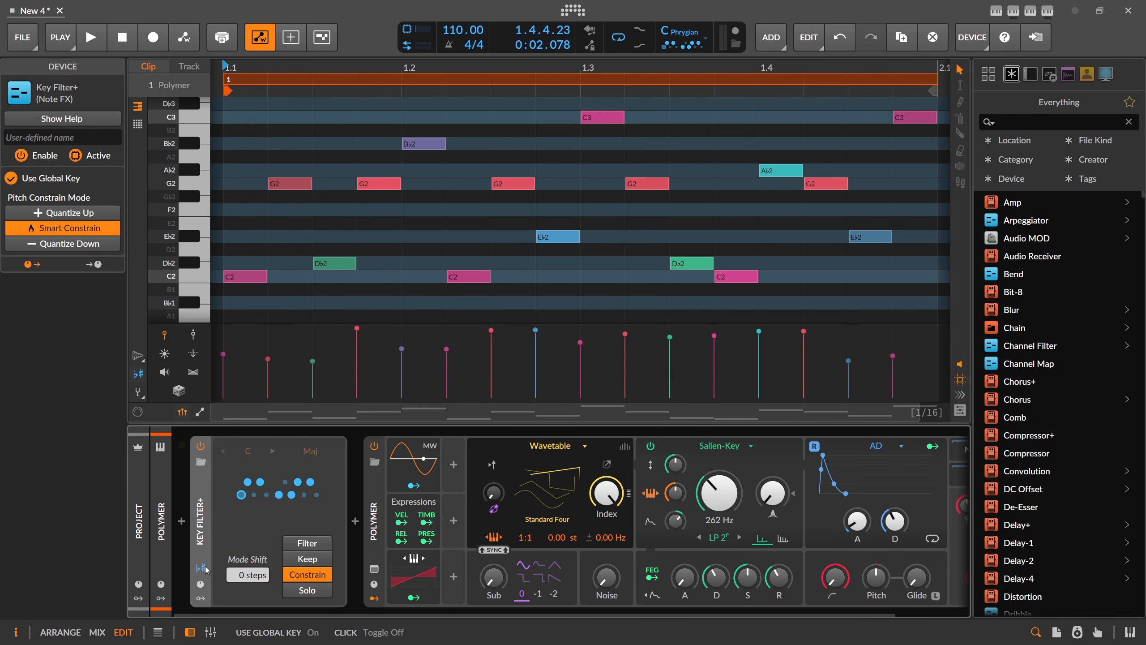
click(307, 449)
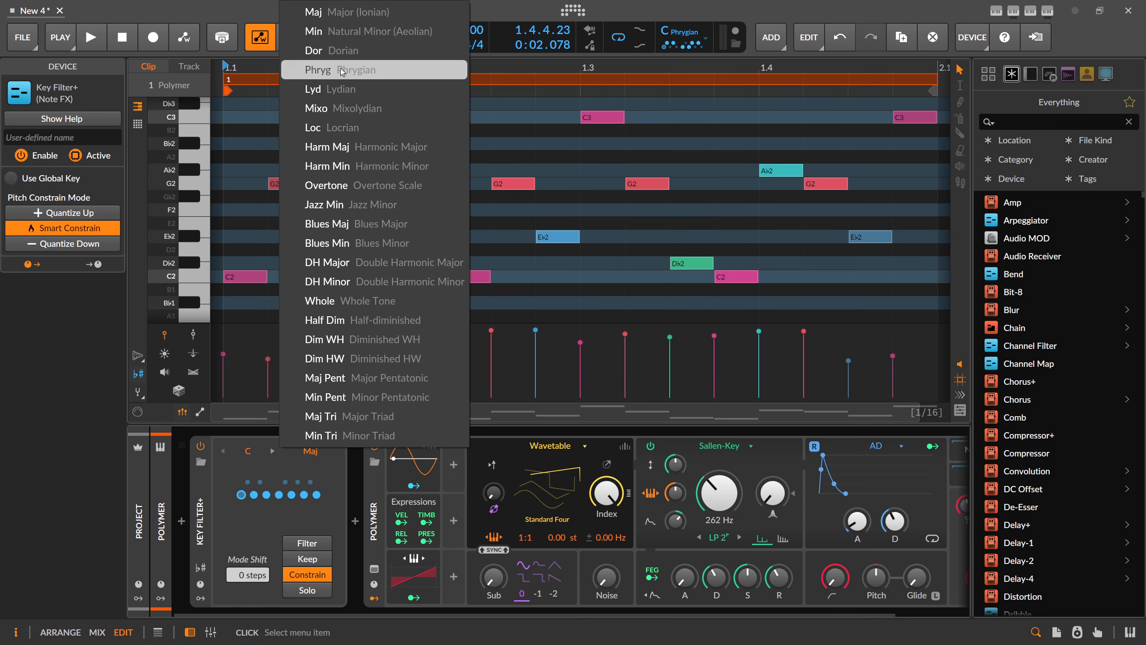
click(348, 36)
Play the clip and switch Key Filter+ off and back on to compare the sound
key(space)
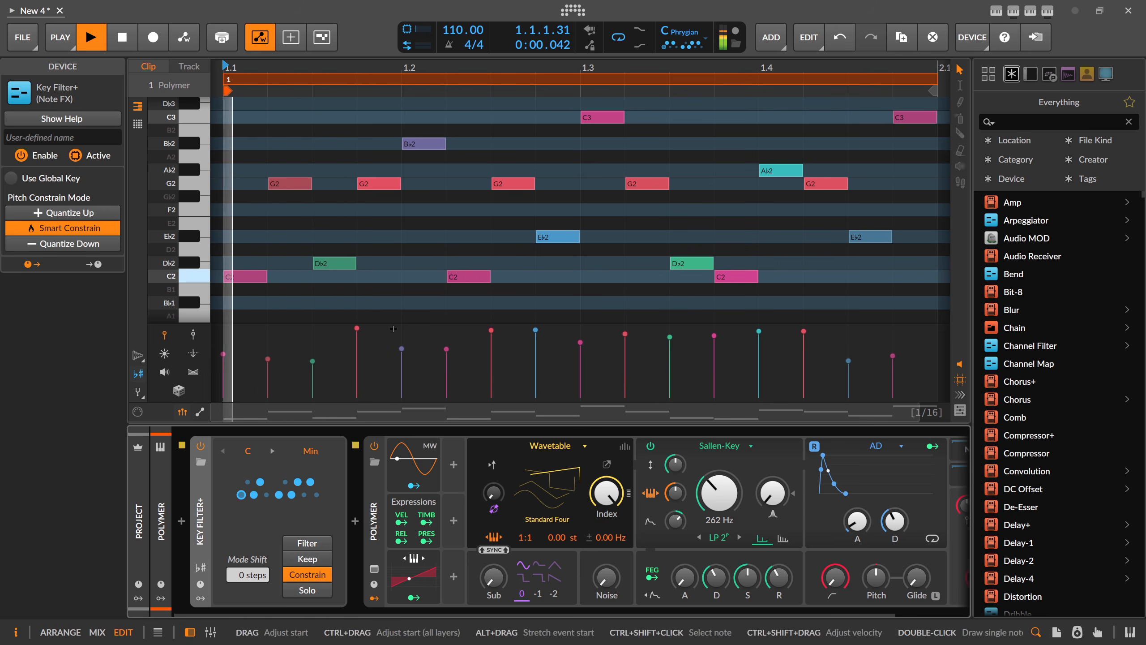
click(201, 447)
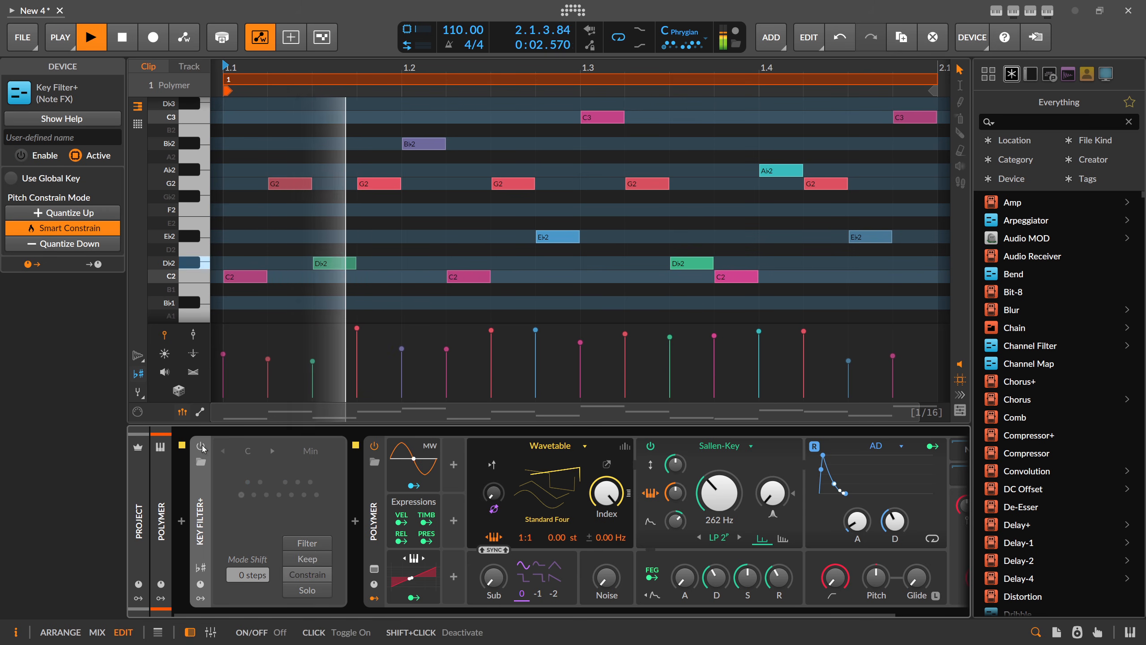
click(201, 447)
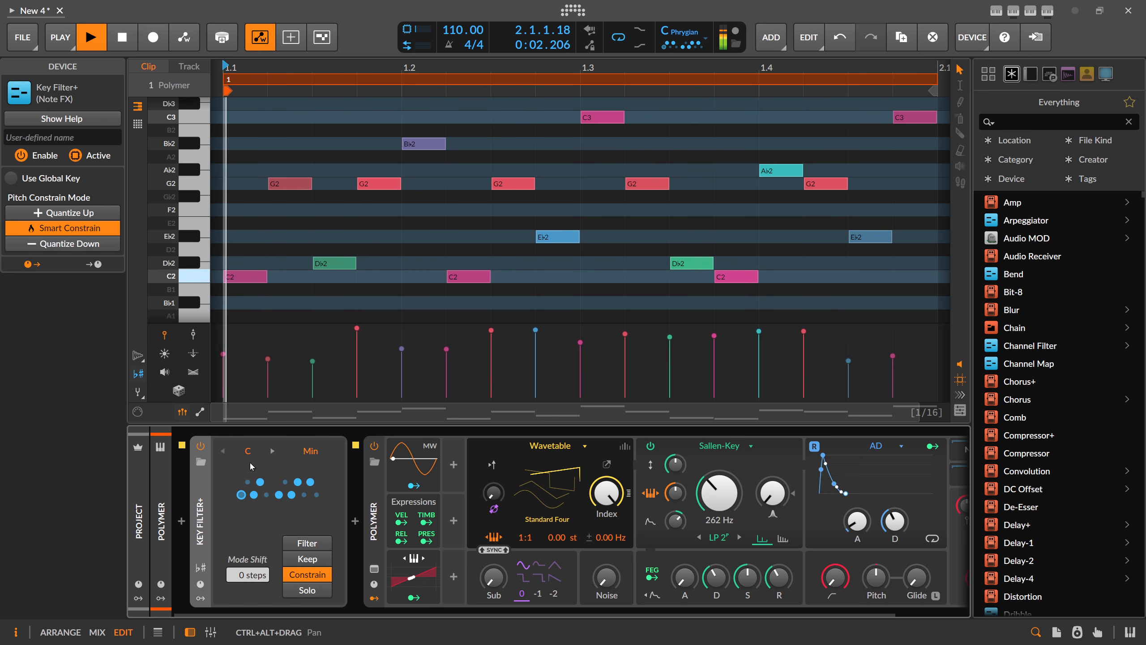
Try the Major scale on Key Filter+ during playback, switch the device off to compare the sound, and stop playback
click(310, 450)
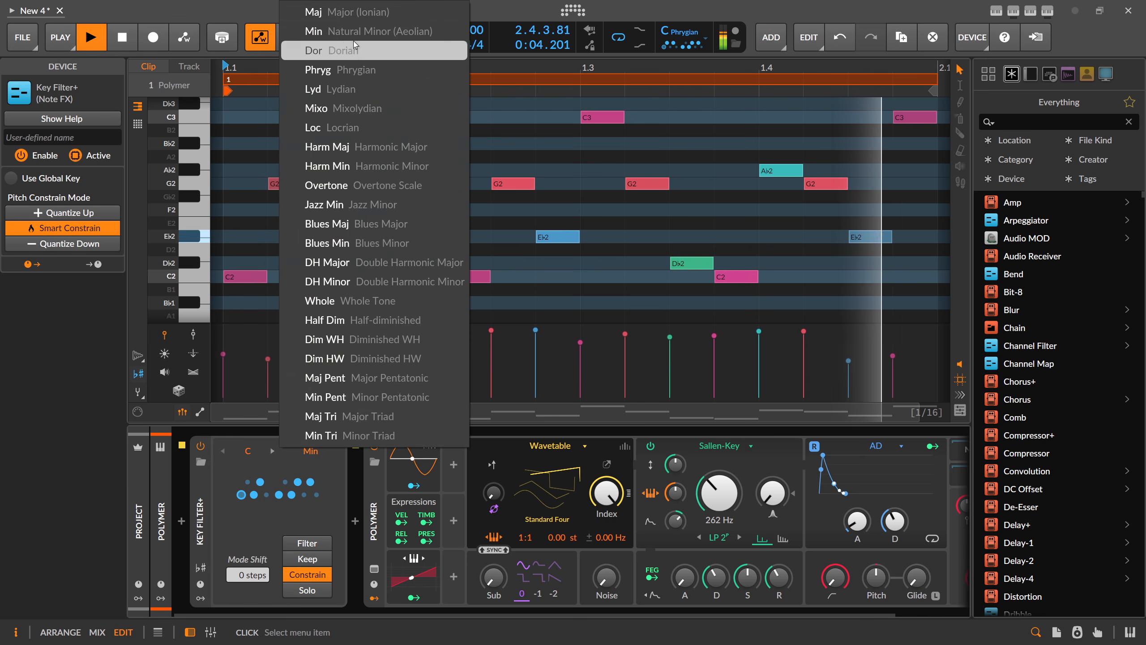
click(358, 17)
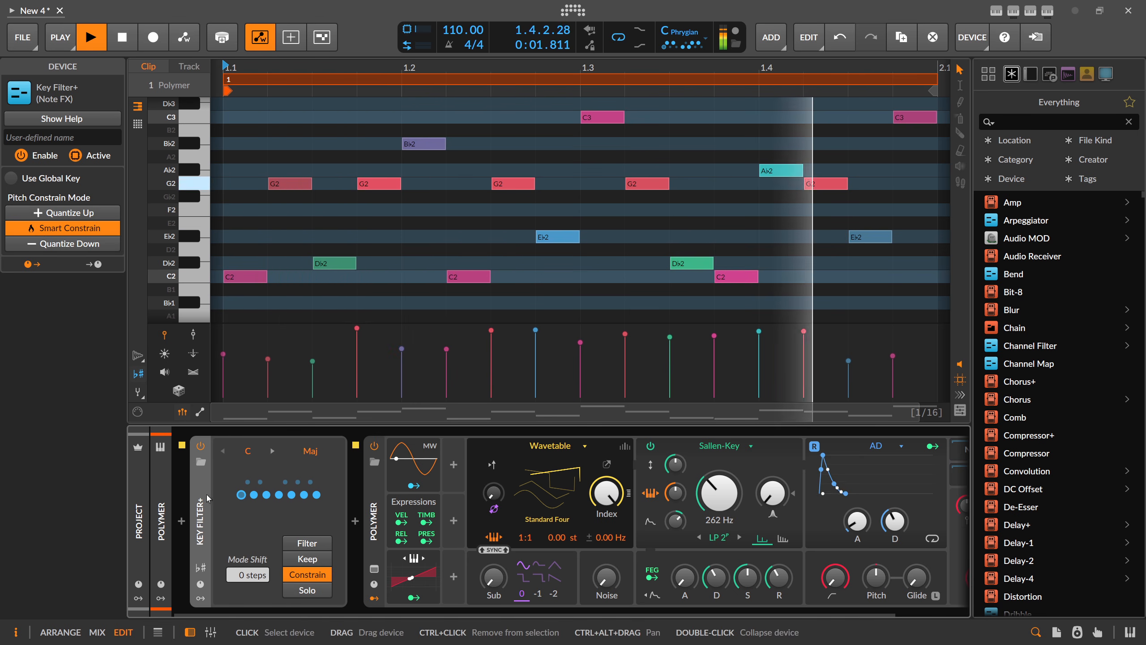
click(202, 446)
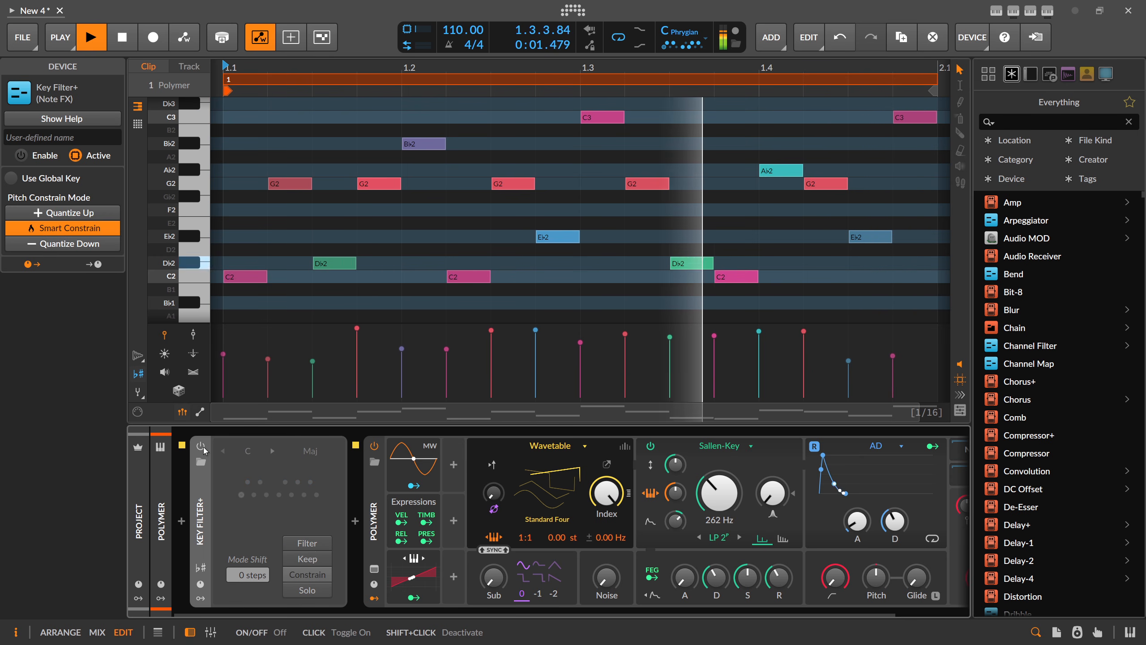
key(space)
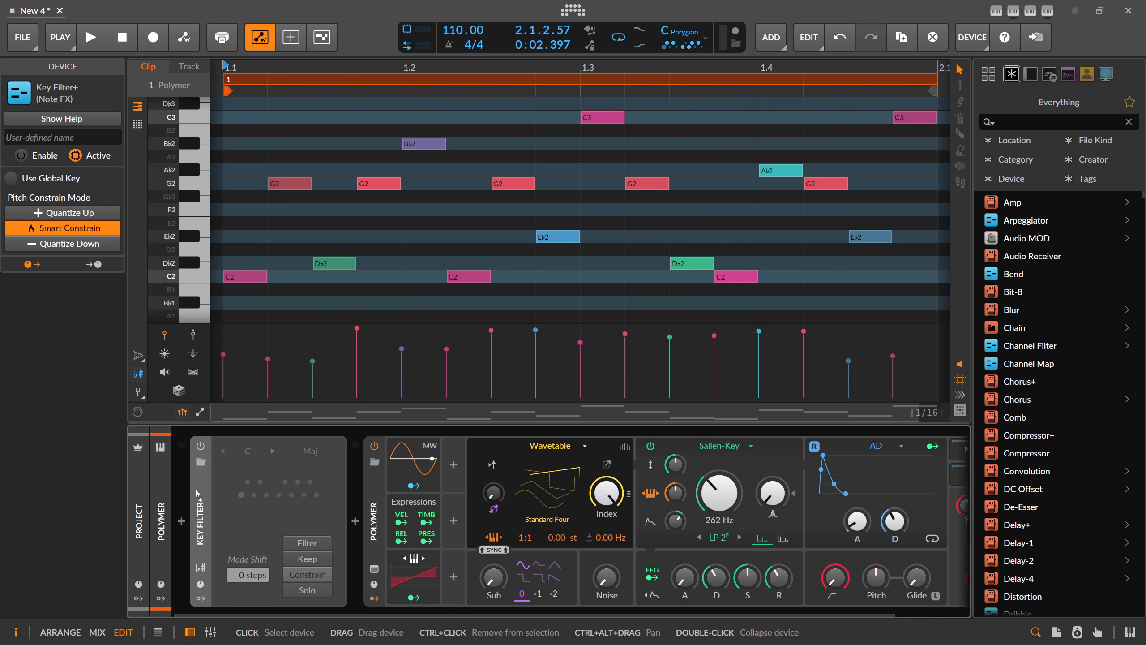
Delete Key Filter+ from the Polymer track and set the project's global scale to Diminished WH
key(Delete)
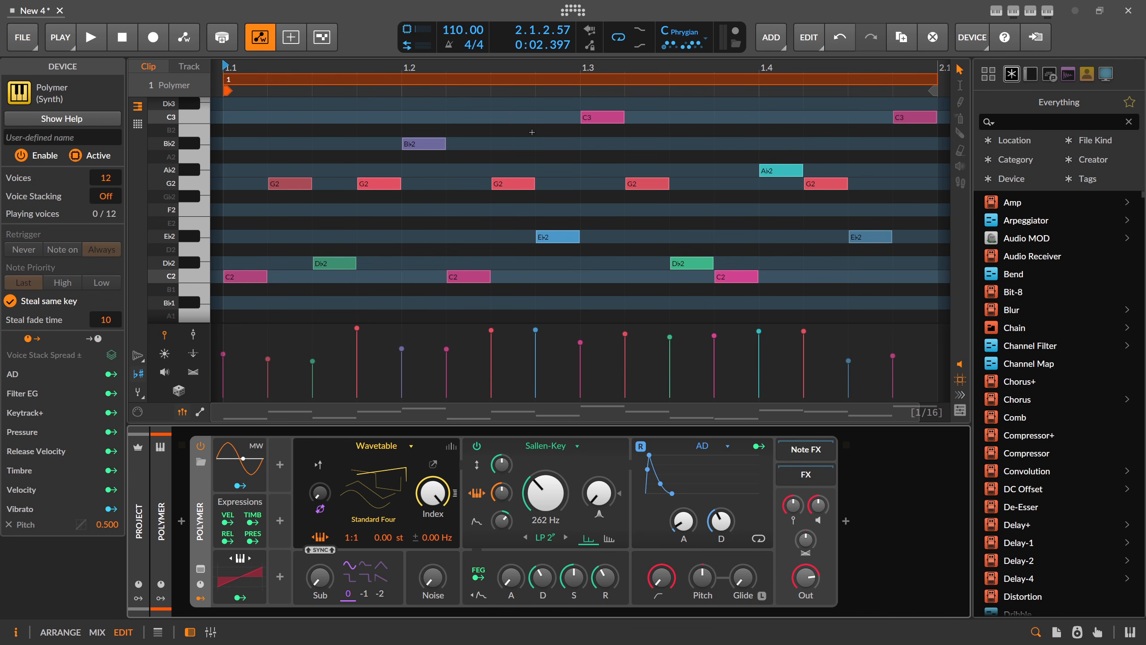
click(683, 32)
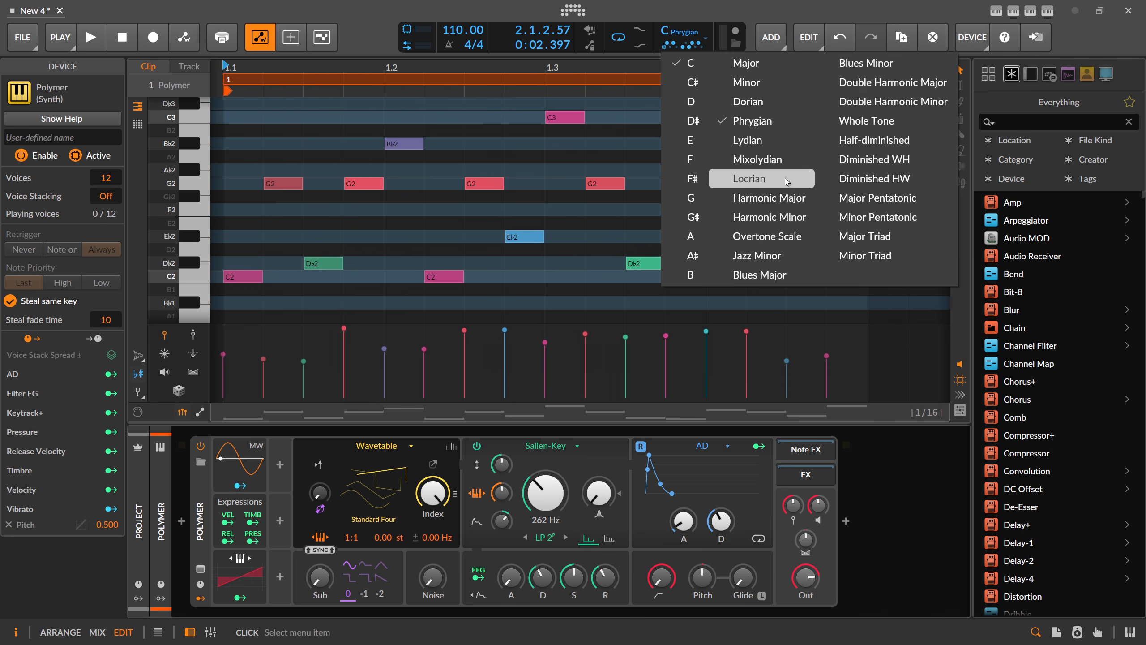
click(875, 164)
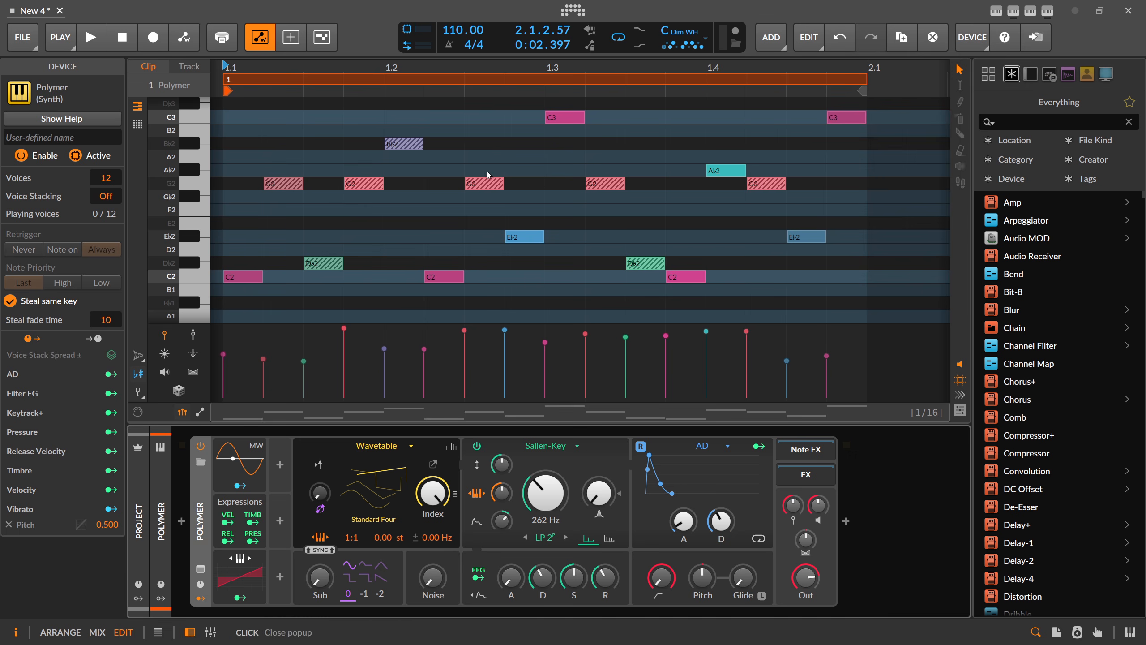
Move the out-of-scale notes at 1.1.2, 1.1.4 and 1.2.1 to A♭2, A2 and B2
click(355, 261)
click(248, 278)
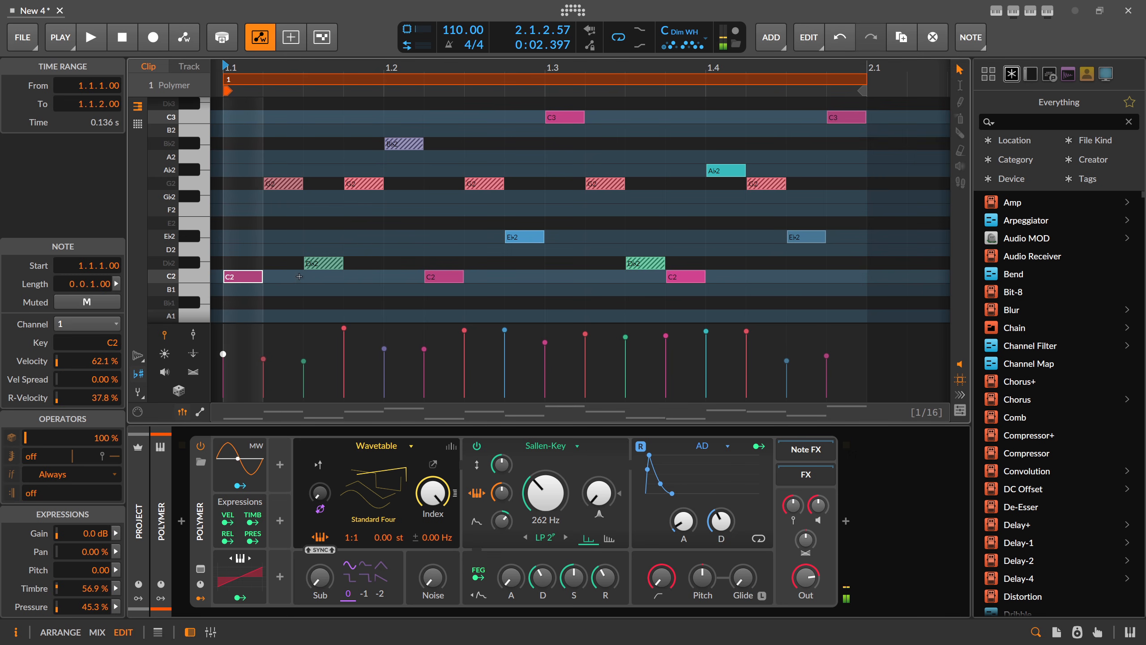
drag(284, 185, 284, 172)
mouse_move(364, 188)
mouse_down()
mouse_move(365, 164)
mouse_move(397, 144)
mouse_move(397, 127)
mouse_up()
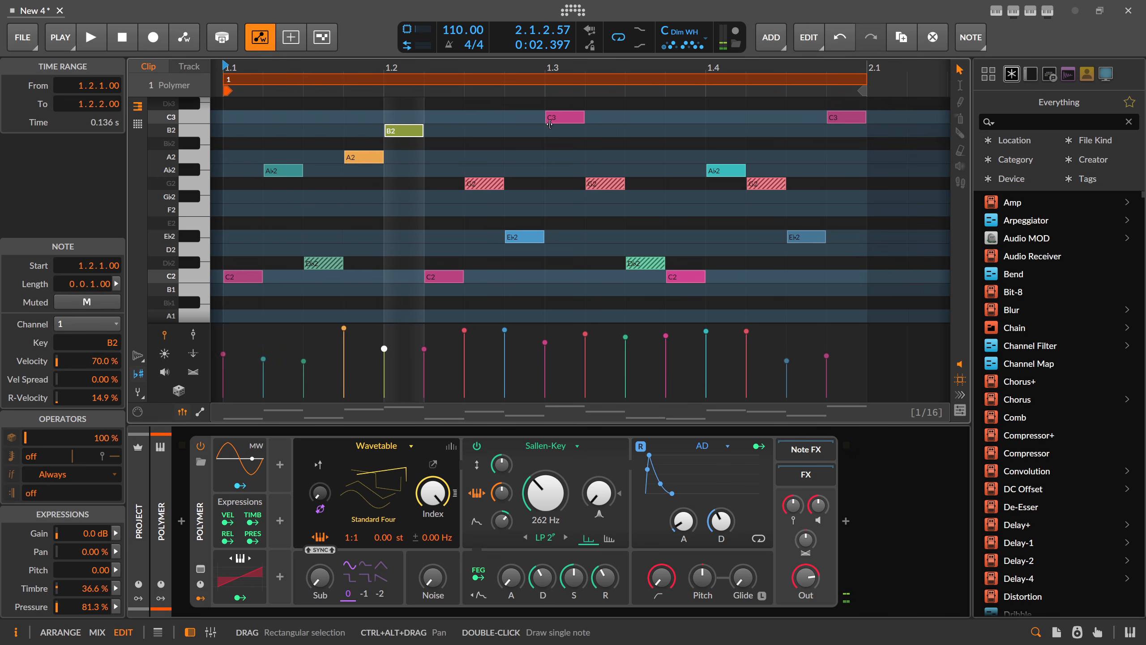
Move the out-of-scale G2 notes at 1.2.3, 1.3.2 and 1.4.2 to G♭2, F2 and A2
drag(498, 183, 497, 197)
drag(604, 184, 605, 210)
drag(775, 184, 774, 198)
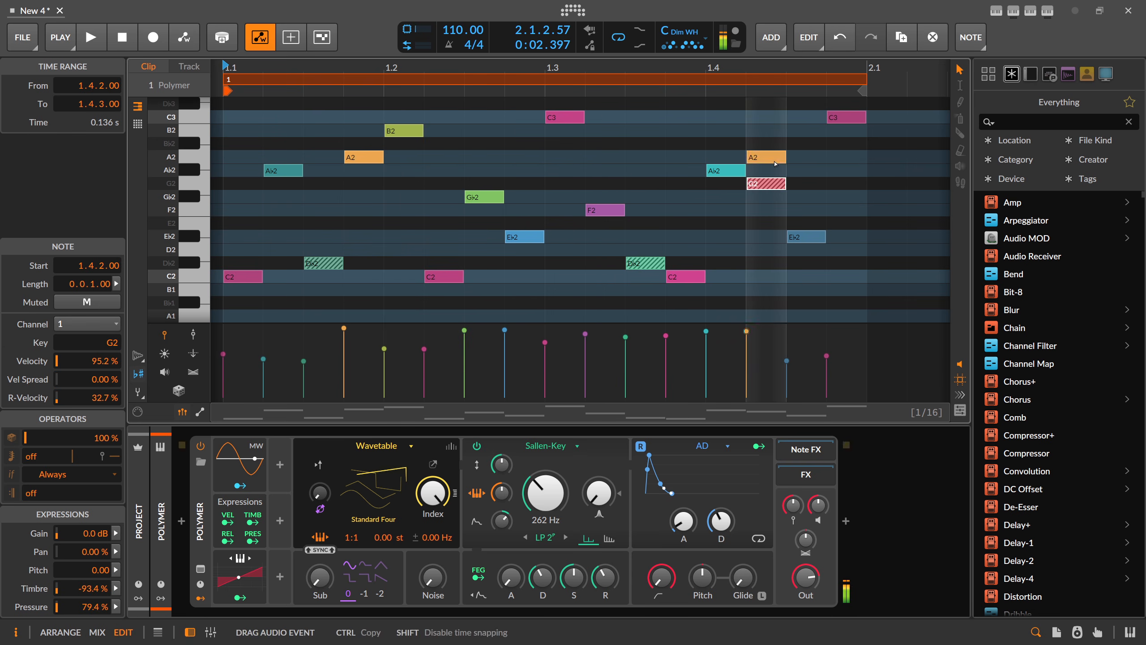
key(Delete)
Move the D♭2 note at 1.3.3 to D2 and the C3 note at 1.4.4 to B2, keeping the 1.3.1 note on C3
click(652, 264)
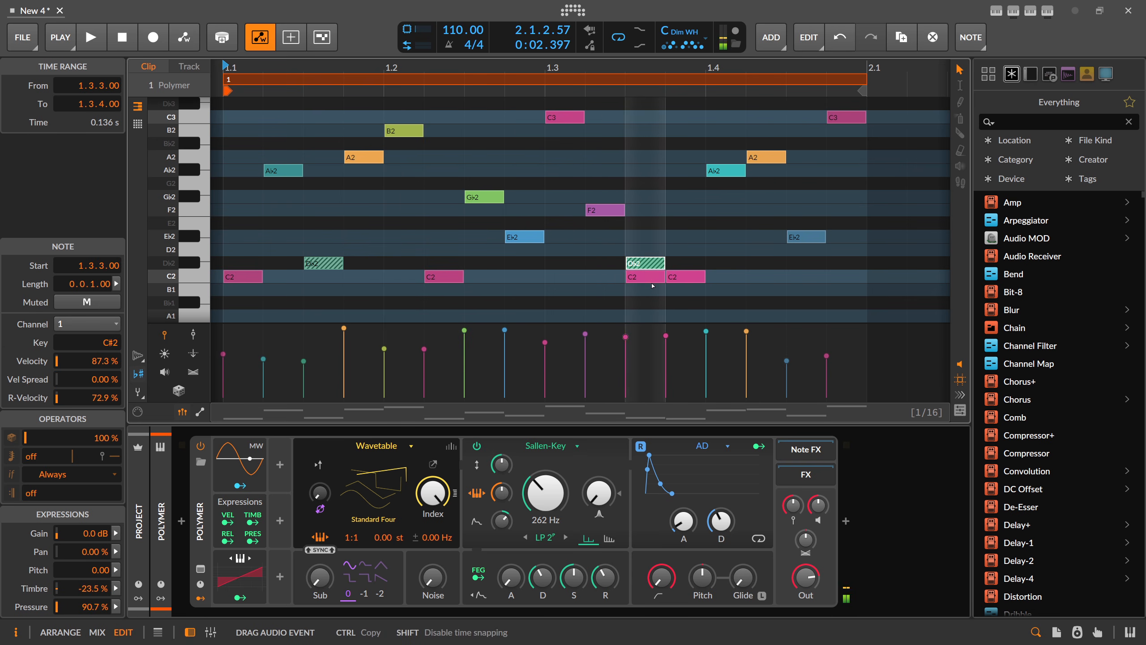
drag(649, 261, 650, 255)
click(746, 252)
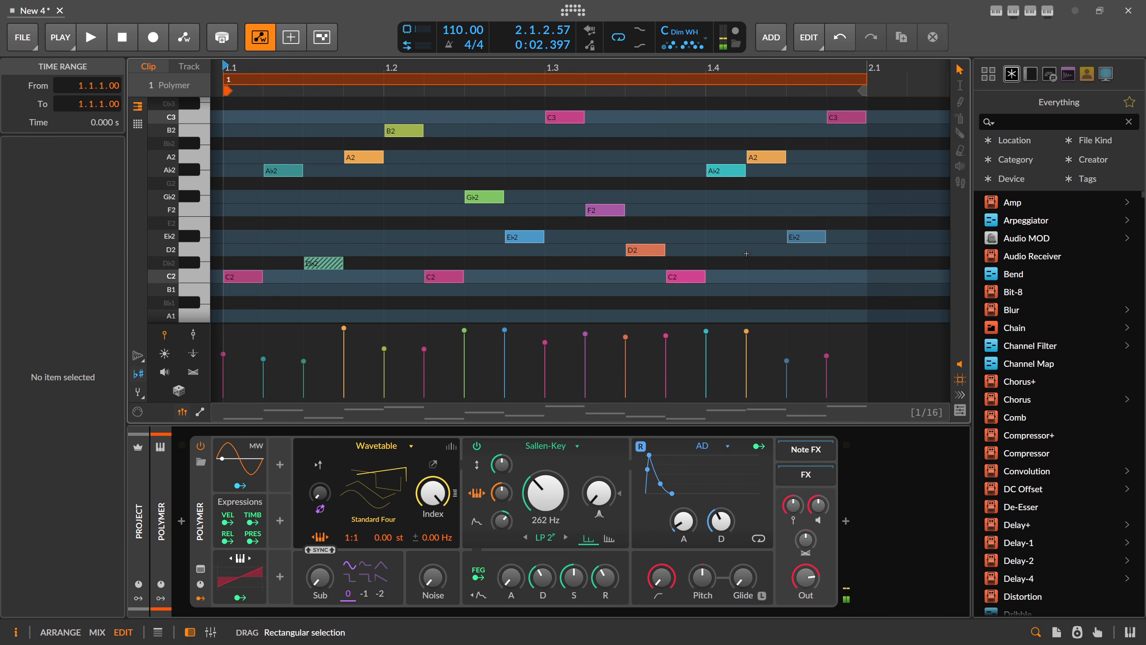
drag(572, 119, 573, 135)
drag(844, 119, 844, 132)
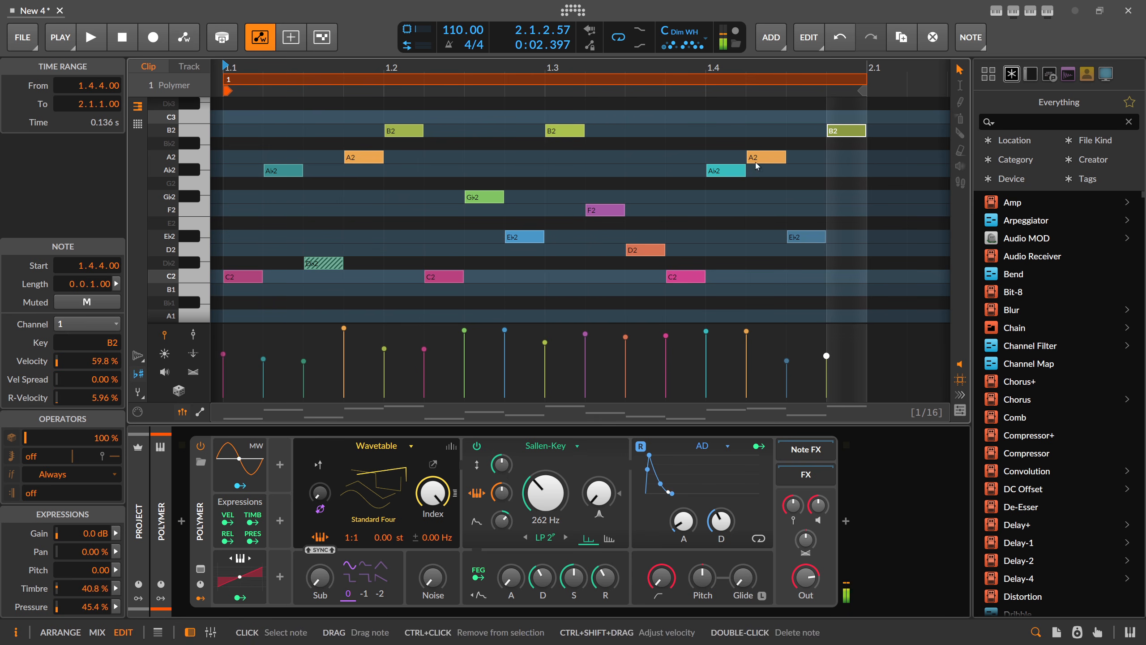
drag(558, 136, 559, 121)
Audition the clip and move the remaining out-of-scale note at 1.1.3 to D2
key(space)
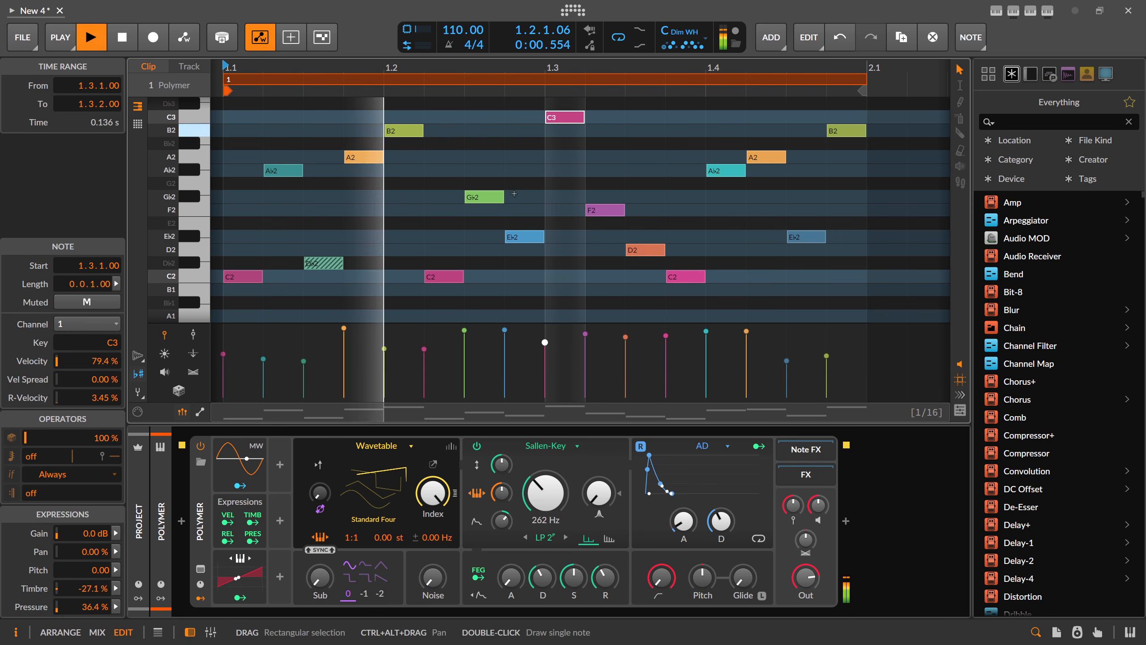
key(space)
drag(329, 266, 329, 252)
key(space)
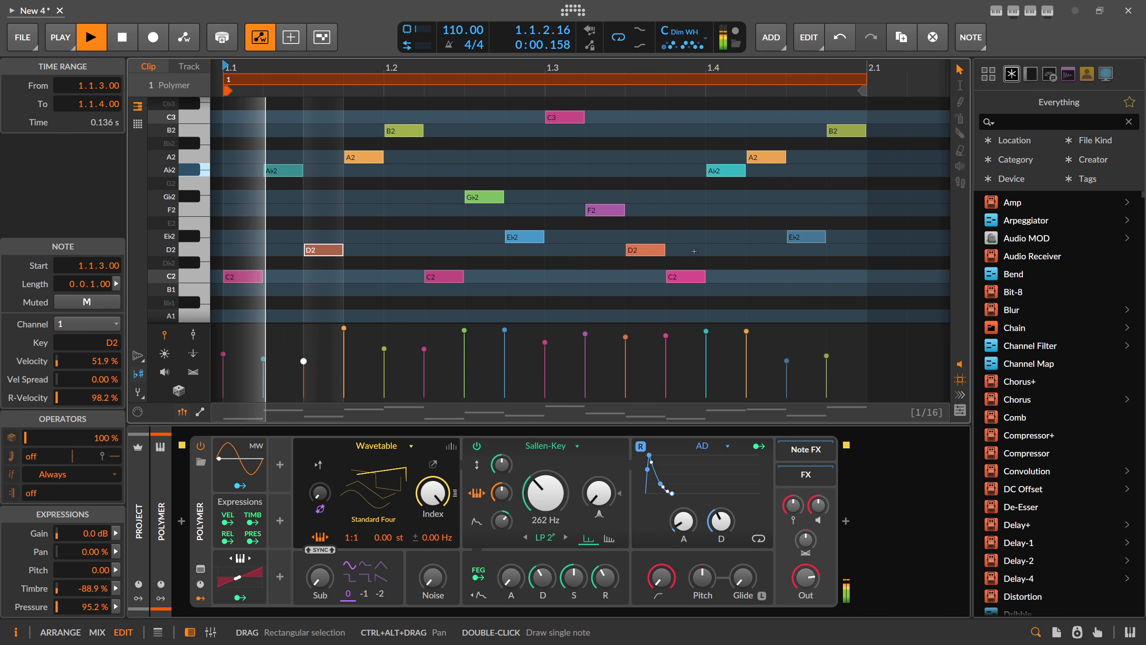
Set the Sallen-Key filter's cutoff to 106 Hz, raise its resonance and shorten the AD envelope's decay during playback
drag(547, 492, 502, 512)
drag(722, 521, 721, 535)
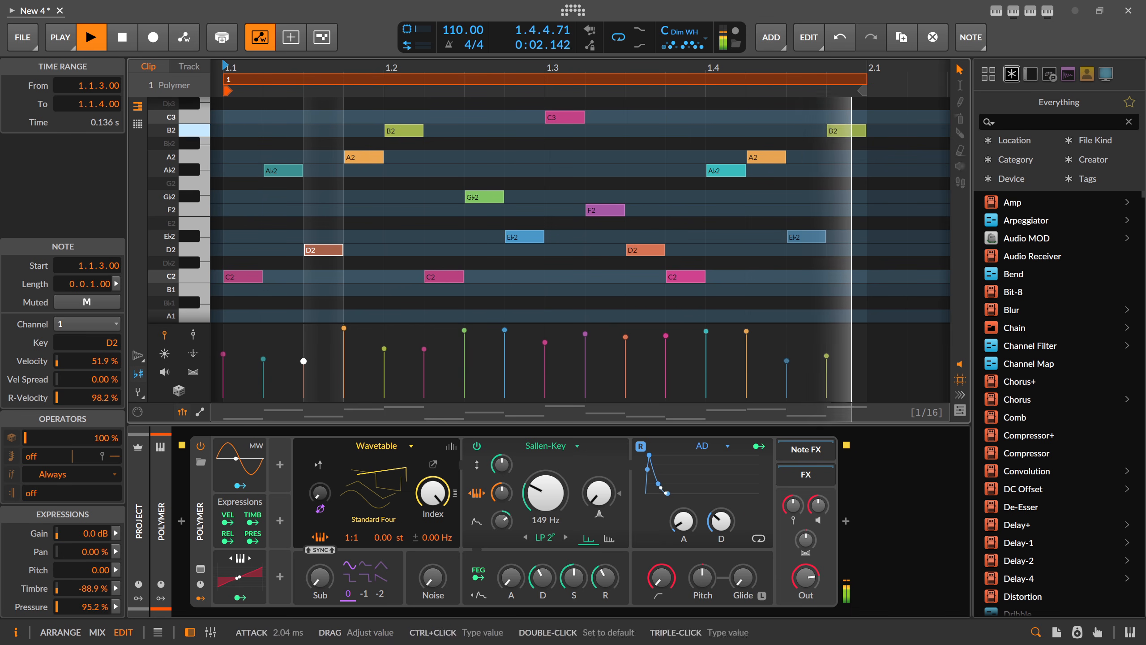
drag(599, 492, 598, 456)
drag(546, 492, 502, 515)
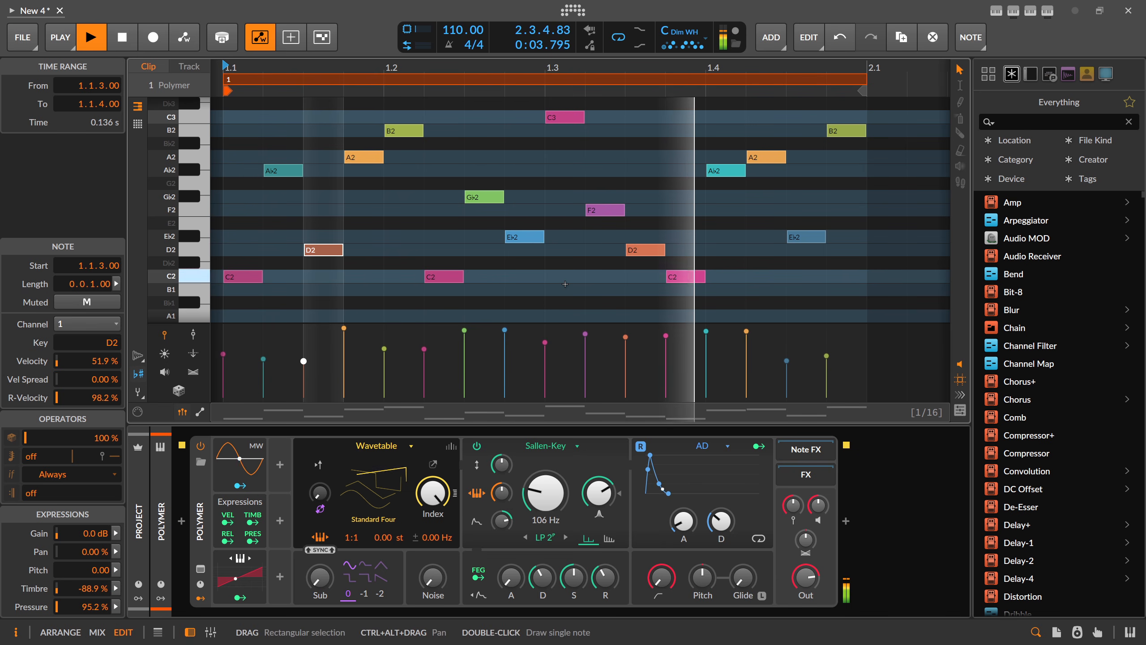
key(space)
Change the project scale from C Diminished WH to C Diminished HW
click(682, 32)
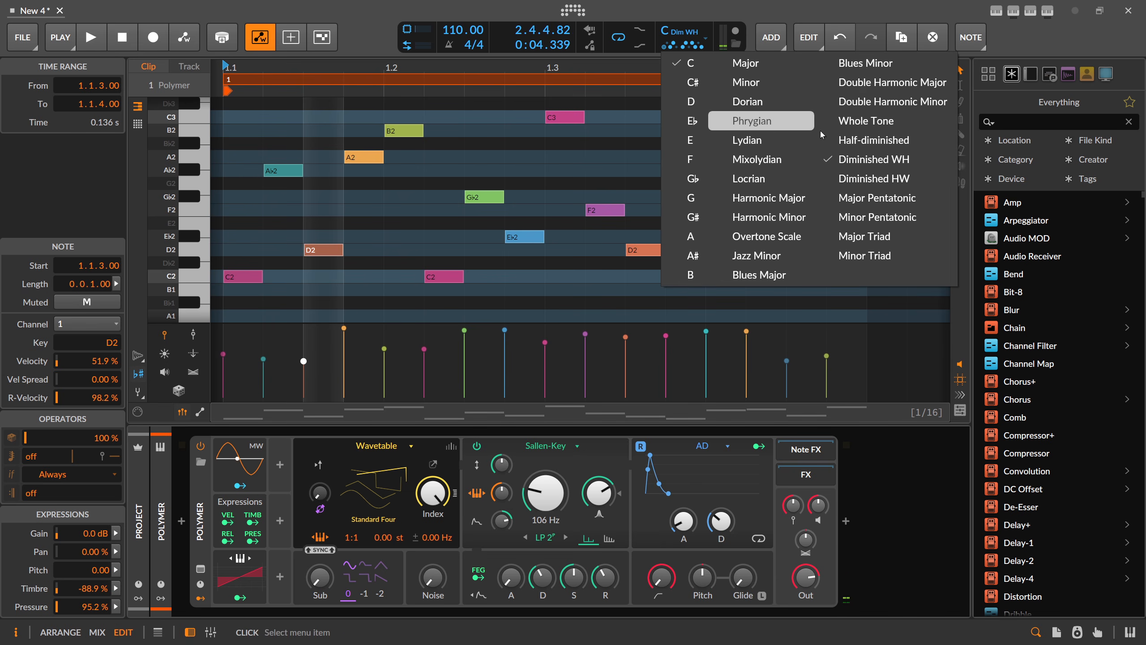
click(866, 179)
click(544, 219)
click(371, 249)
Move the out-of-scale notes into the new scale: D2 to C♯2, A♭2 to G2, B2 to A♯2 and F2 to E2
click(322, 252)
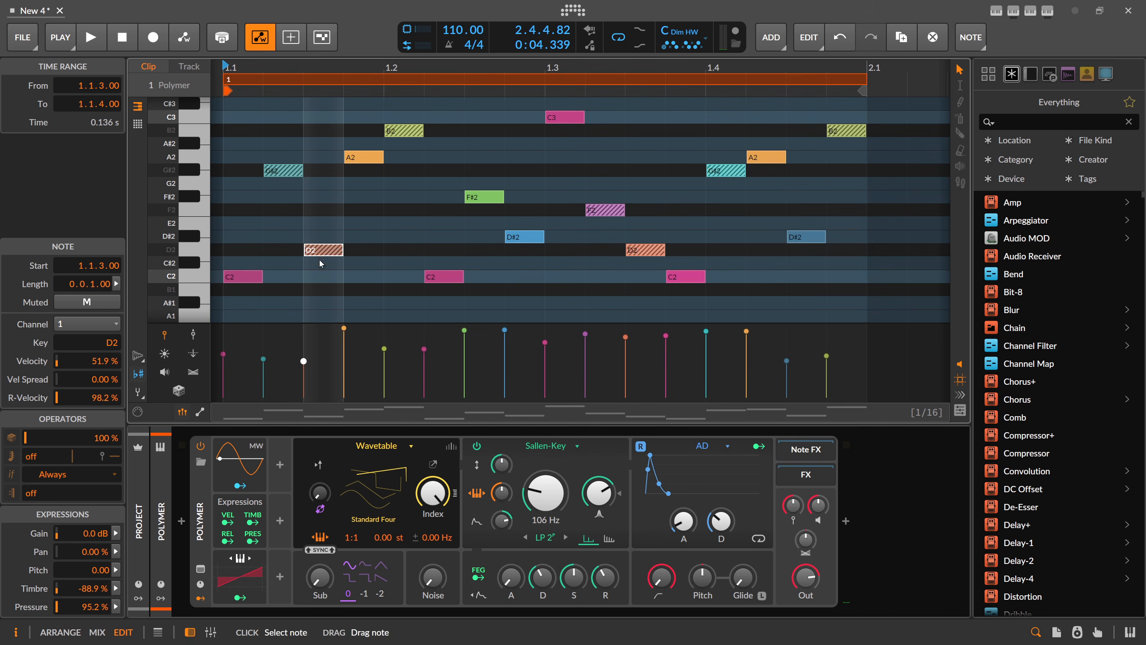
drag(289, 171, 288, 184)
drag(605, 210, 638, 263)
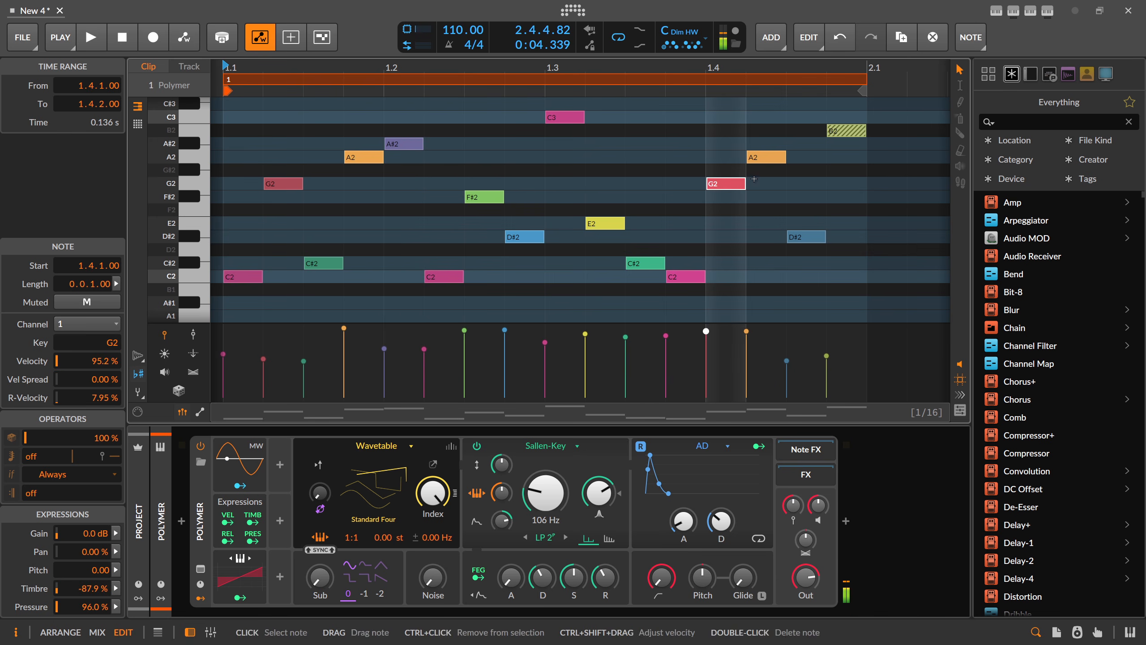
Play the clip while raising the filter's resonance and lowering its cutoff to 46.2 Hz
key(space)
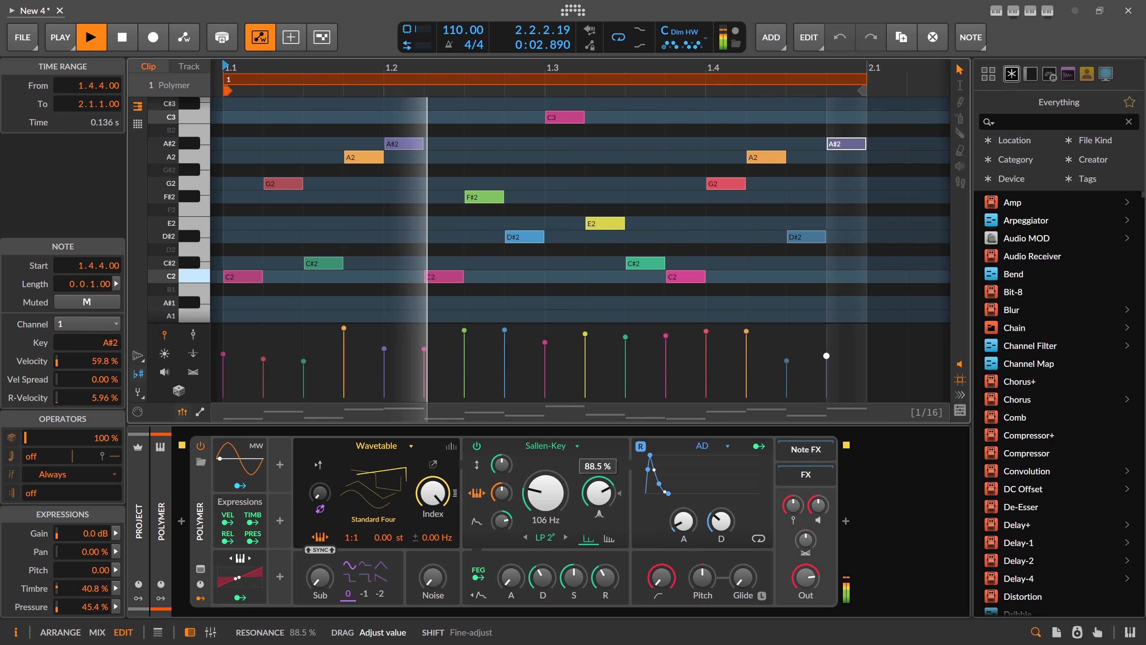
drag(542, 492, 503, 518)
click(434, 311)
key(space)
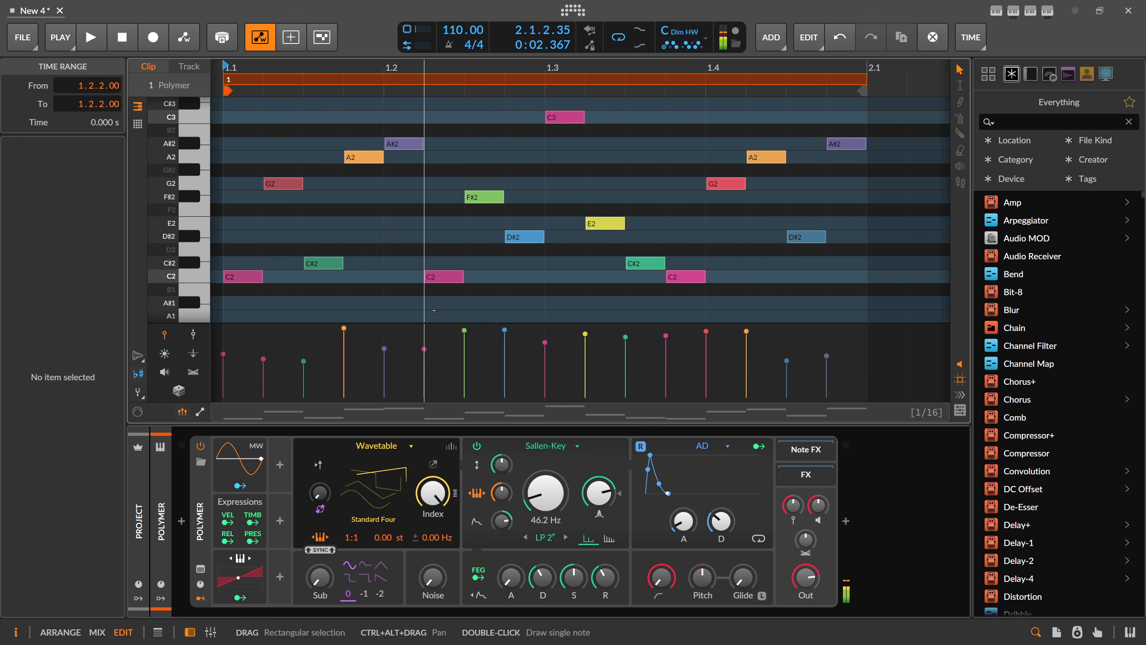
Transpose all the clip's notes down one octave
key(ctrl+a)
key(shift+Down)
scroll(434, 311, down, 3)
During playback, switch the Sallen-Key filter to the LP 1 mode, set its cutoff to 75.9 Hz and adjust the cutoff modulation amount
key(space)
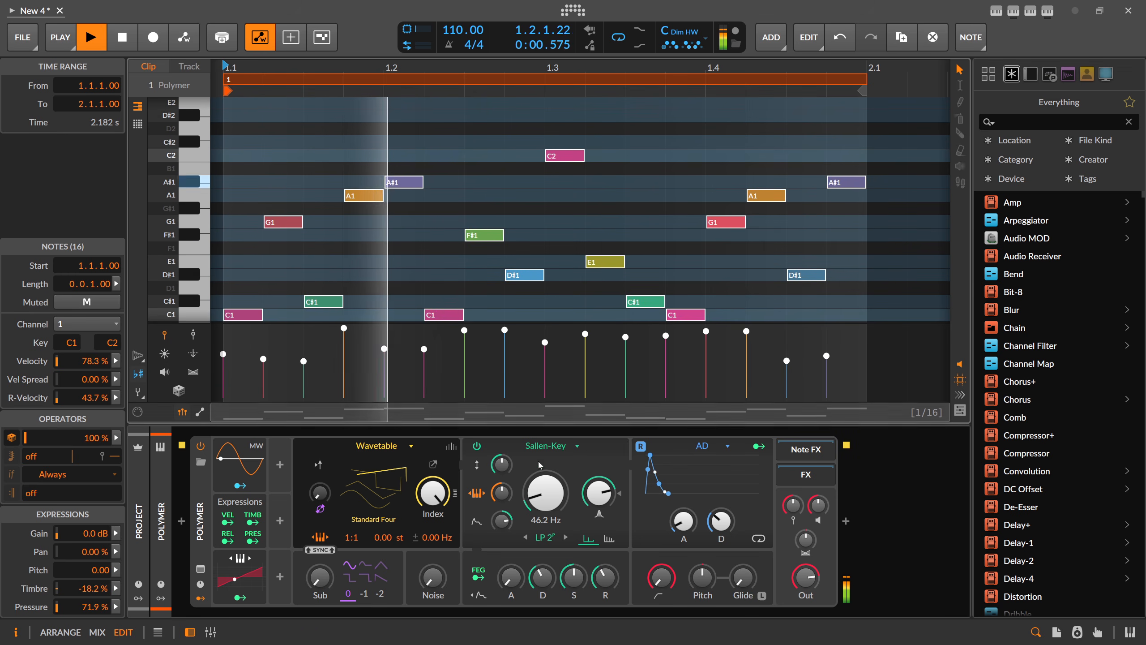
drag(545, 499, 502, 532)
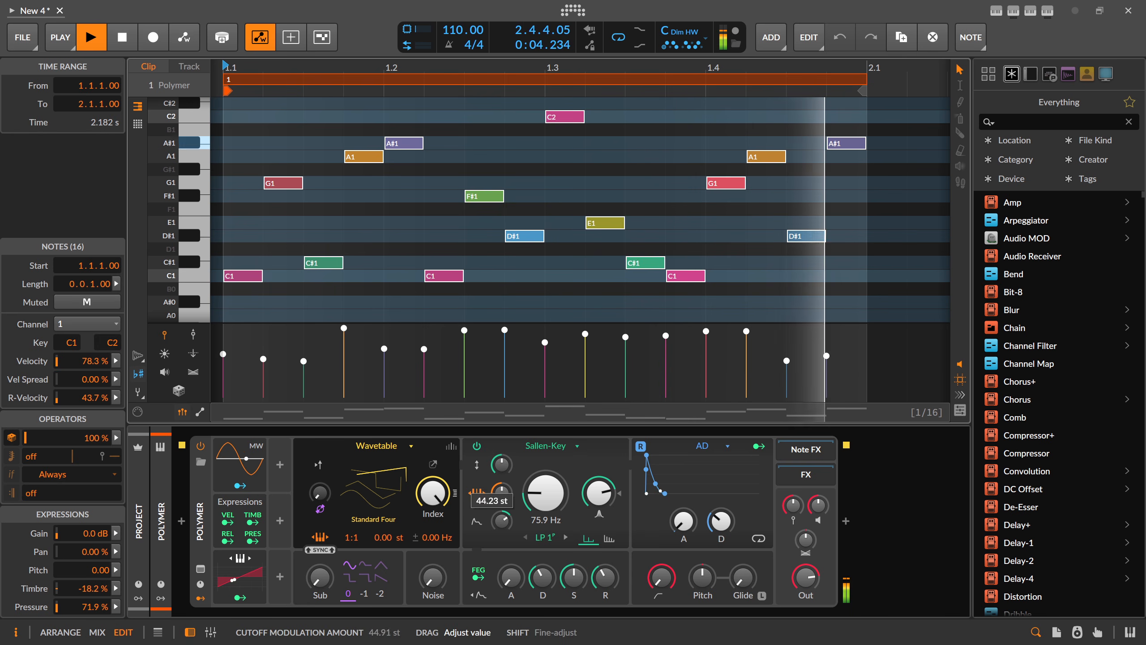
key(space)
Add a Filter+ device to Polymer's FX chain and set its waveshaper to Diode with more drive
click(846, 522)
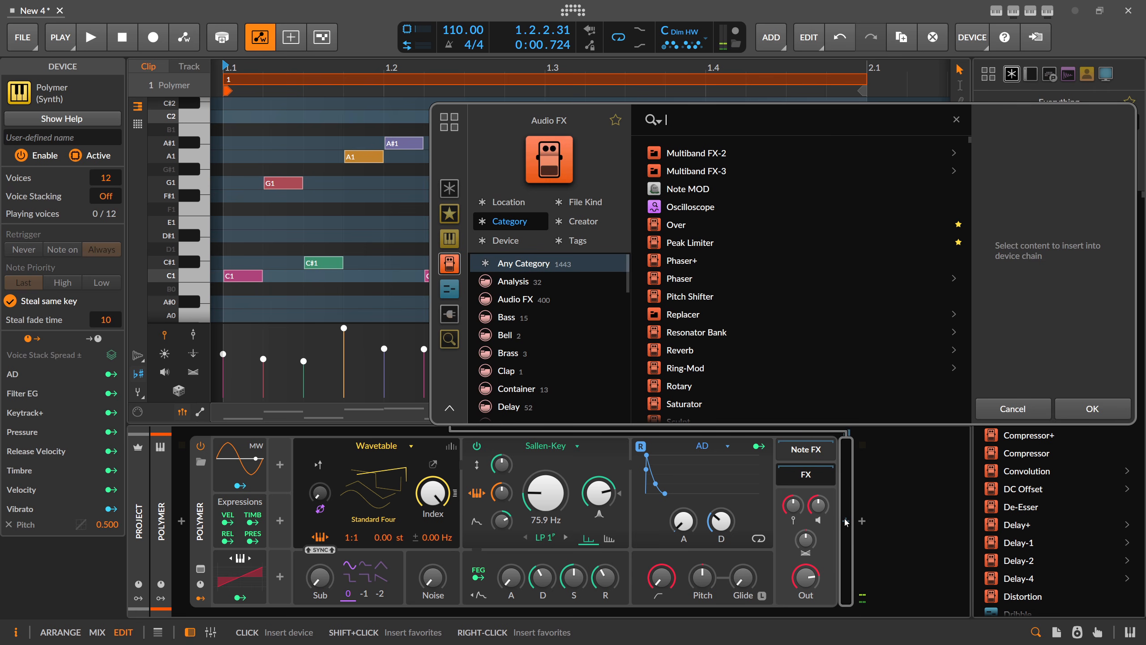
text(filter)
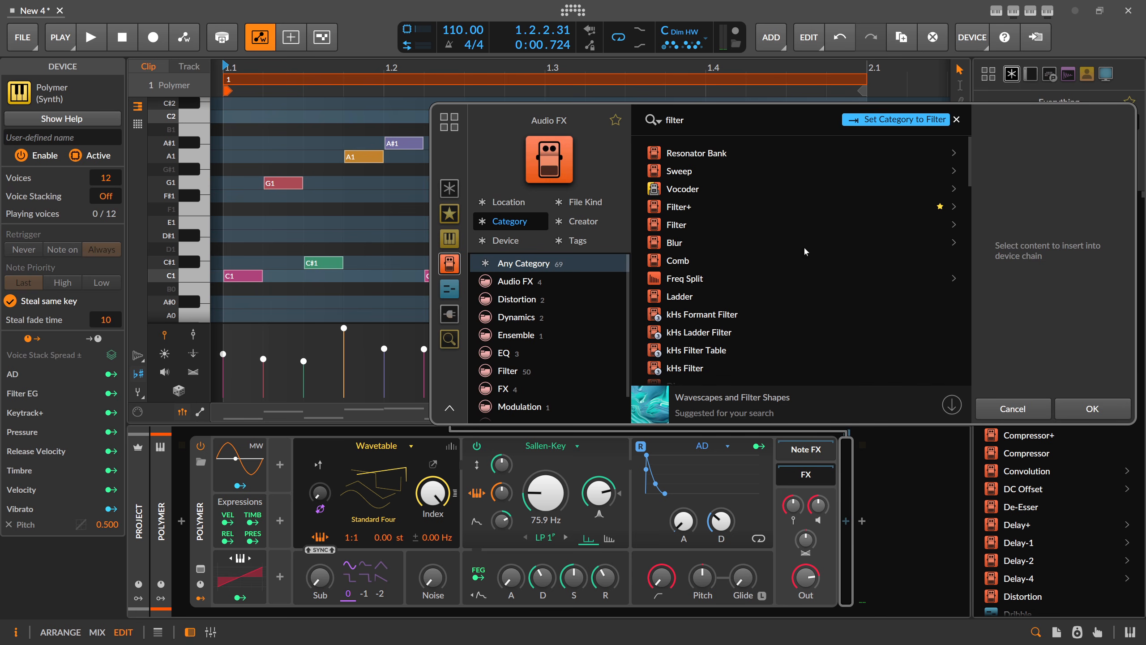
key(Return)
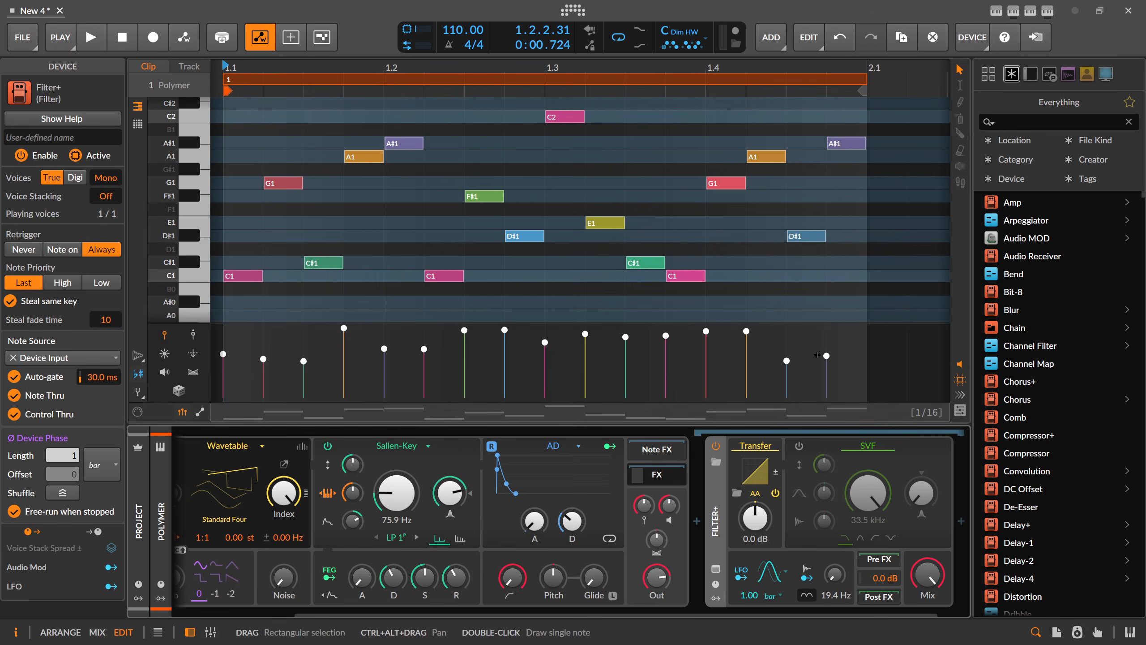
click(766, 455)
click(819, 470)
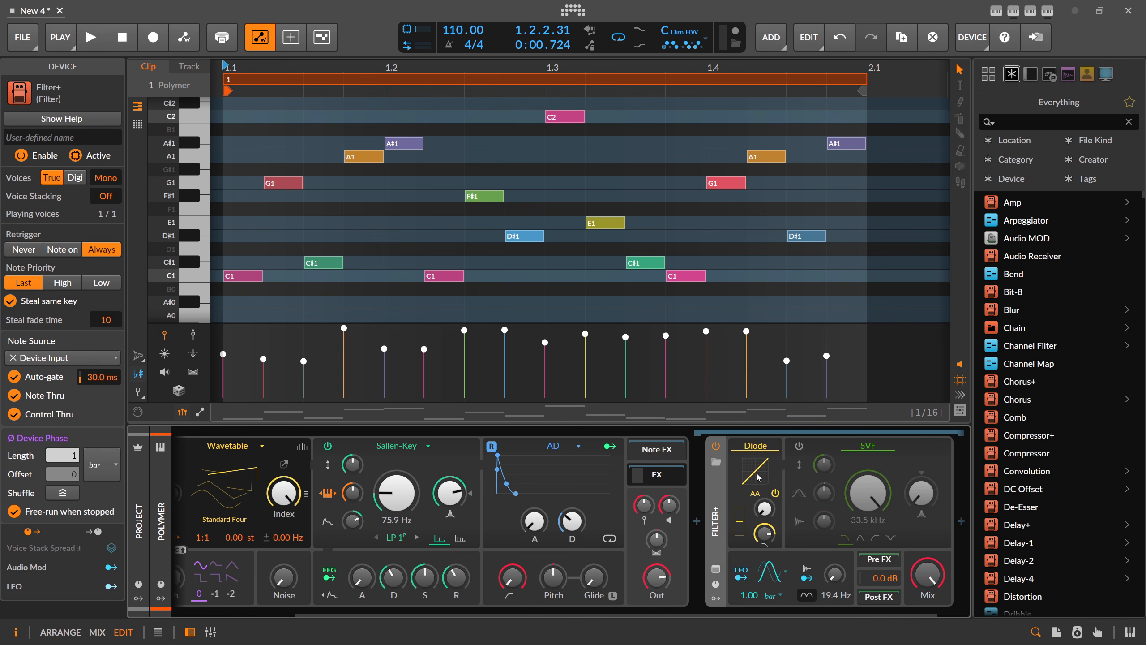
drag(764, 509, 764, 515)
Set Polymer's filter cutoff to 60.2 Hz and its cutoff modulation amount to about 62.7 st
drag(396, 493, 362, 515)
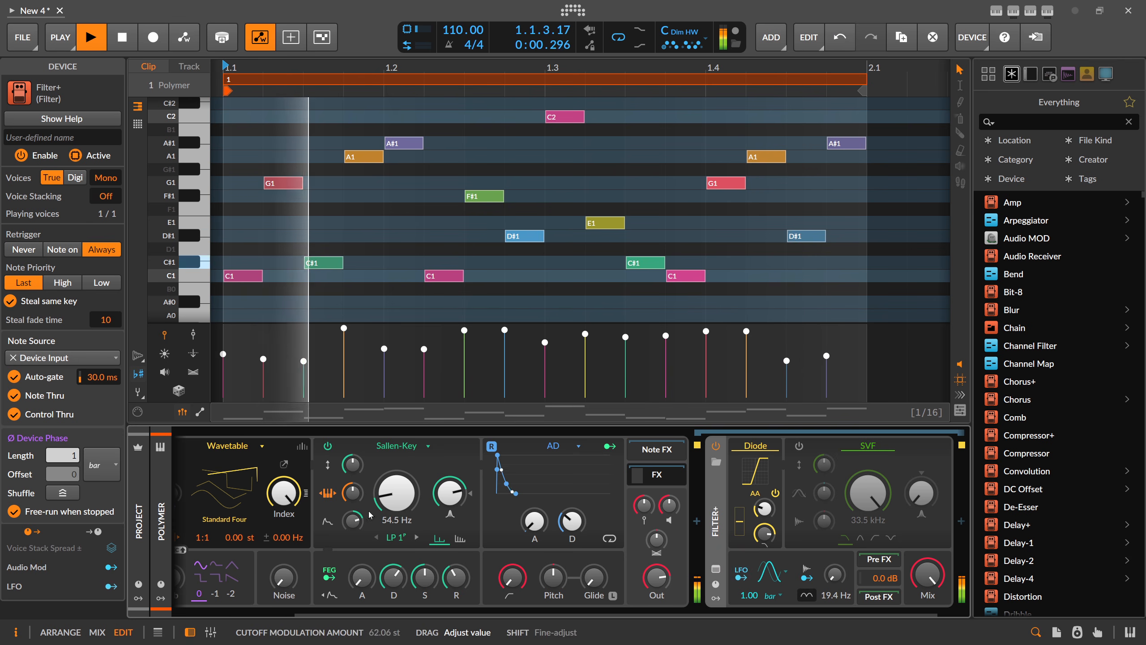
drag(444, 500, 387, 498)
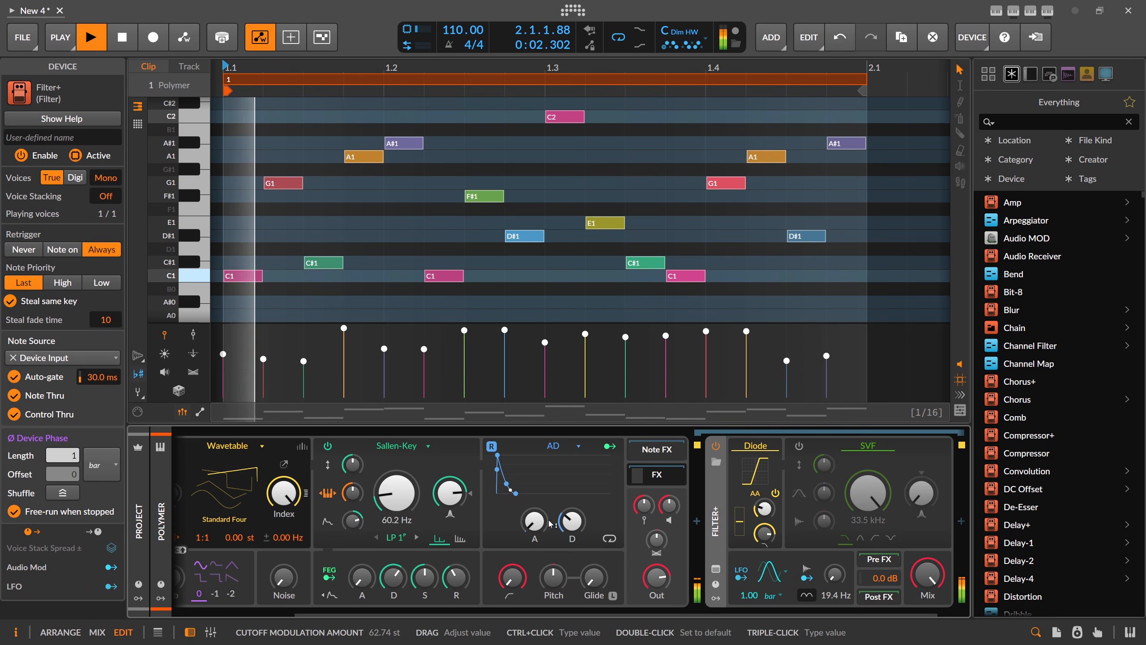
Insert the Over distortion device after Filter+
click(962, 524)
text(over)
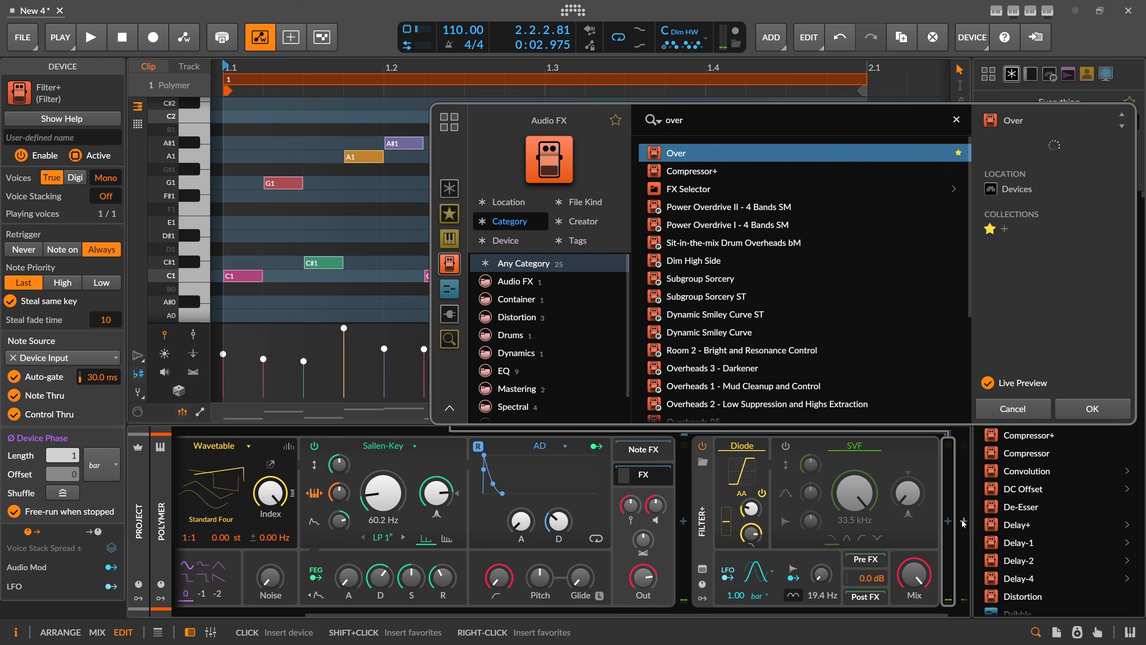
key(Return)
During playback, lengthen the filter envelope's decay to about 2.68 s, lower its sustain and set the filter cutoff to 23.9 Hz
key(space)
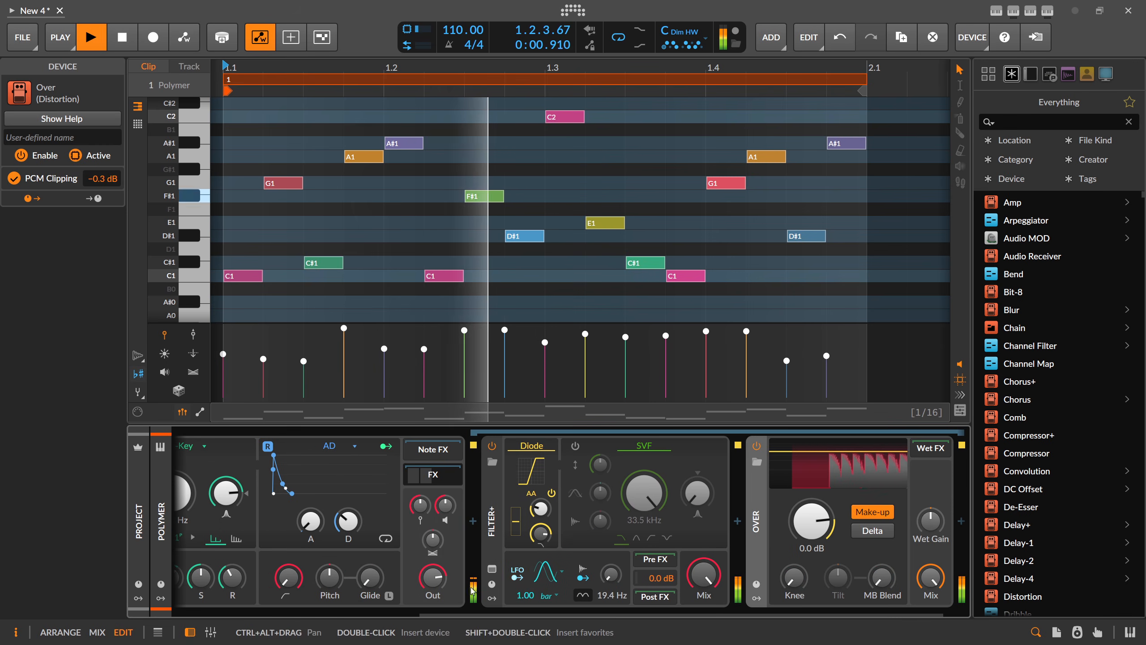
scroll(423, 605, left, 3)
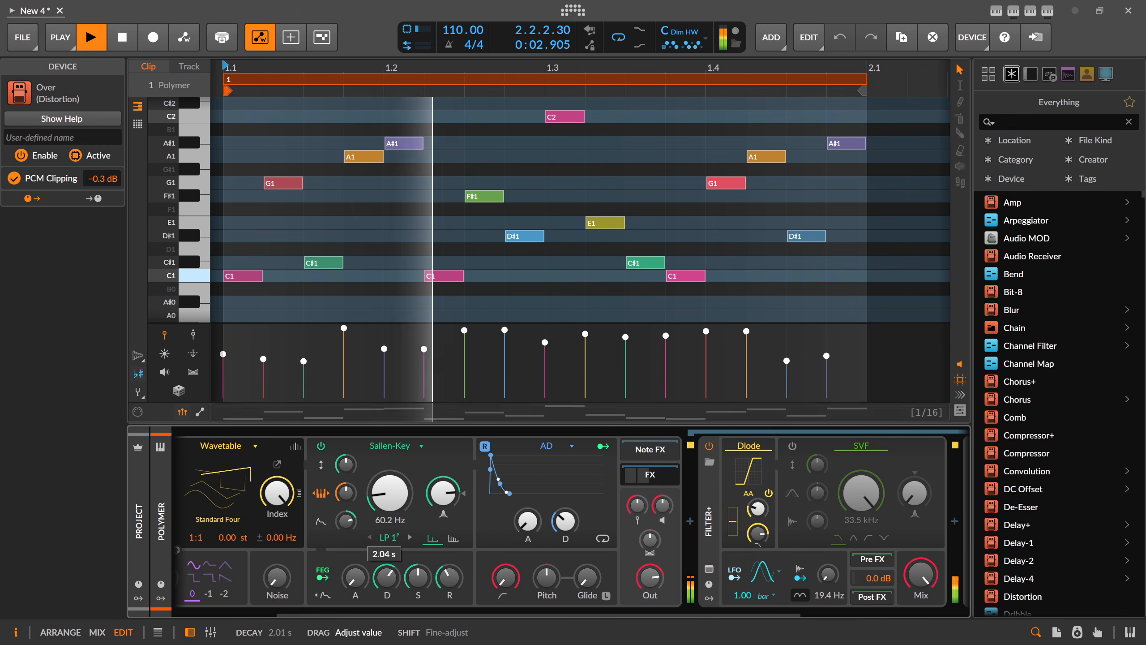
drag(387, 577, 386, 544)
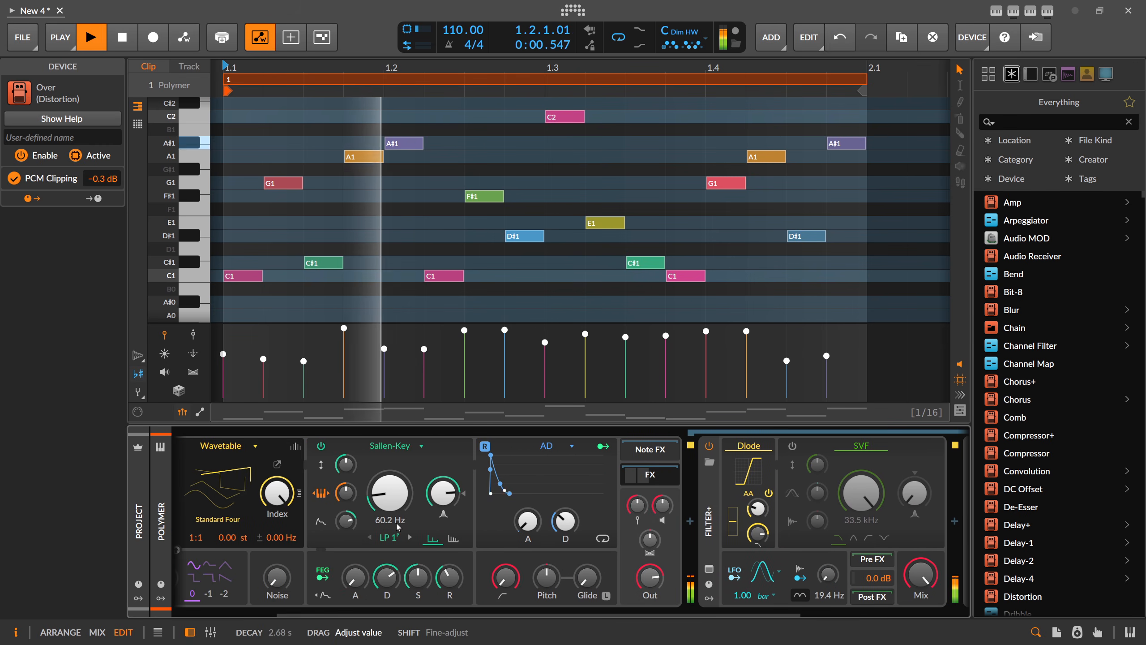
mouse_move(391, 496)
mouse_down()
mouse_move(391, 455)
mouse_move(391, 519)
mouse_up()
drag(417, 578, 387, 566)
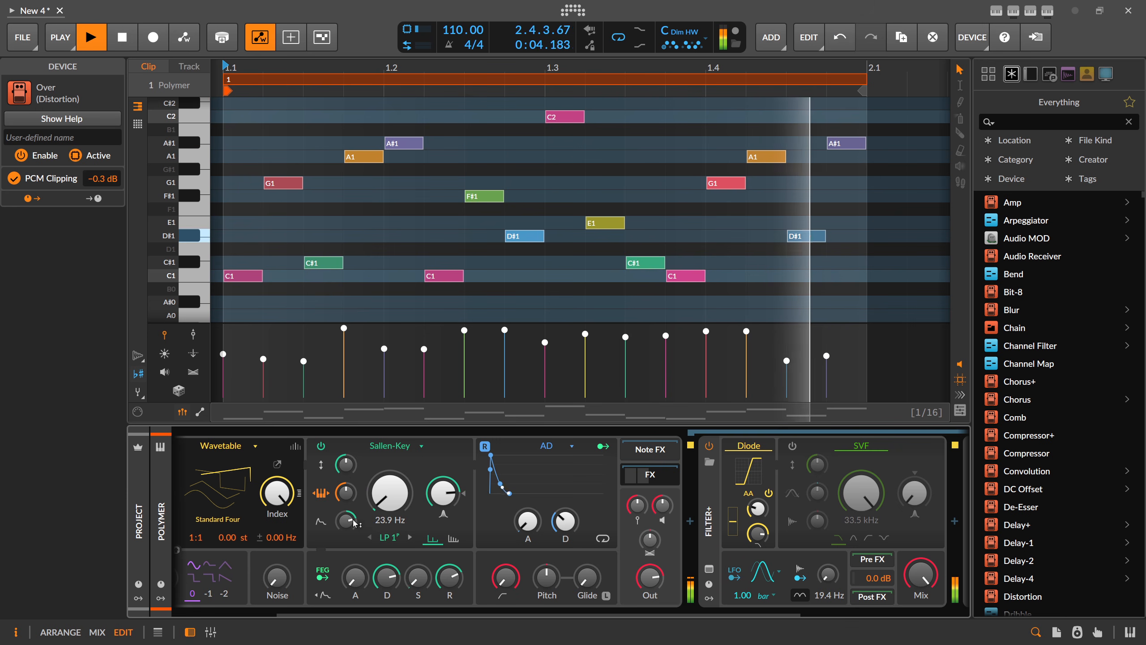
mouse_move(346, 521)
mouse_down()
mouse_move(346, 506)
mouse_move(346, 519)
mouse_up()
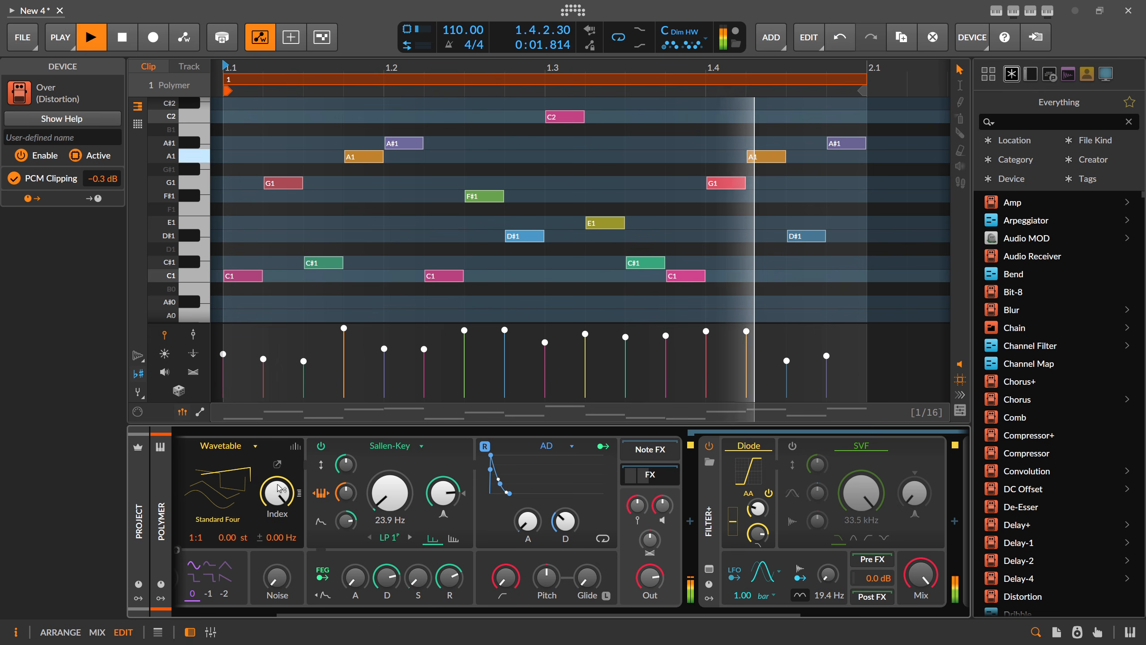
Lower the wavetable index and set the filter cutoff to 24.1 Hz
drag(278, 493, 277, 524)
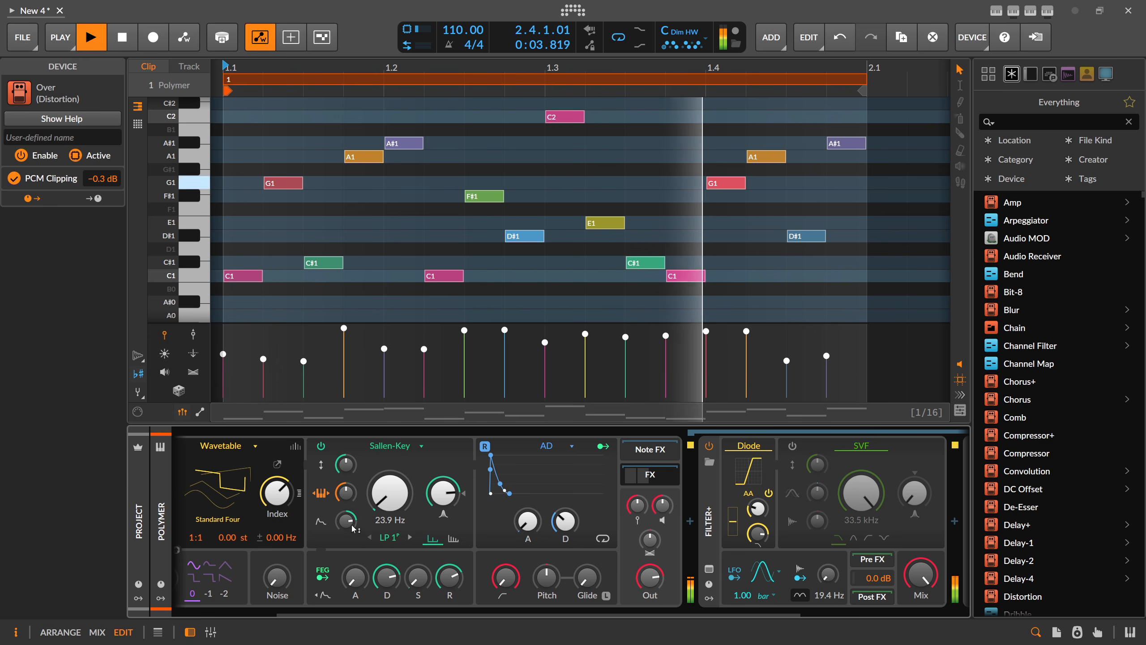
drag(389, 492, 390, 497)
click(159, 592)
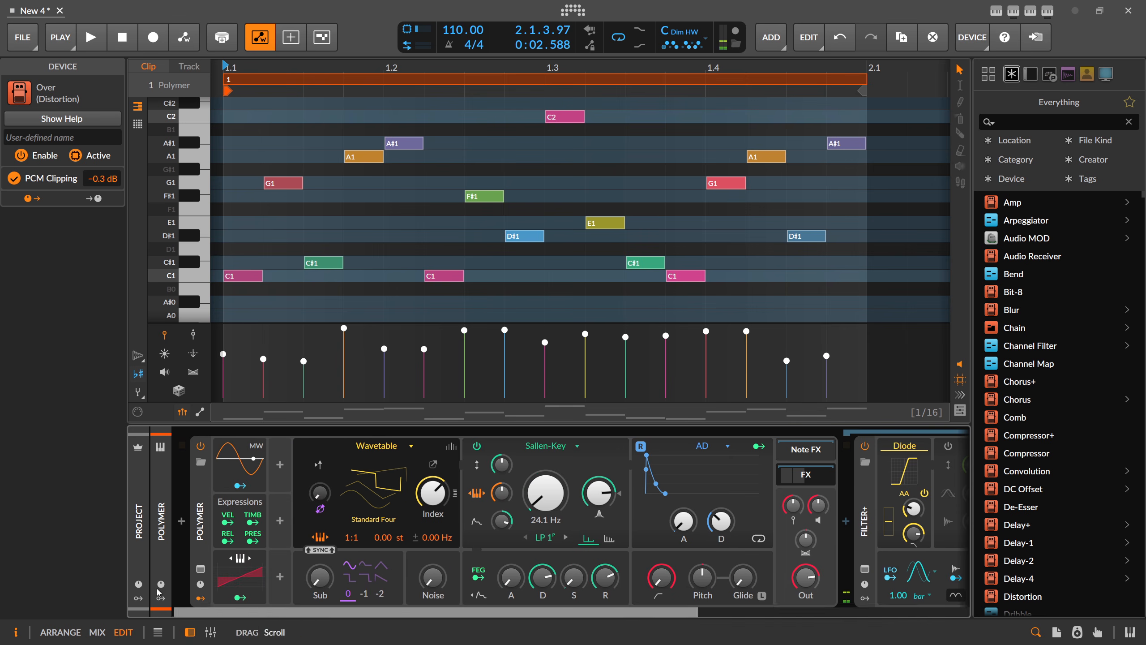
click(674, 33)
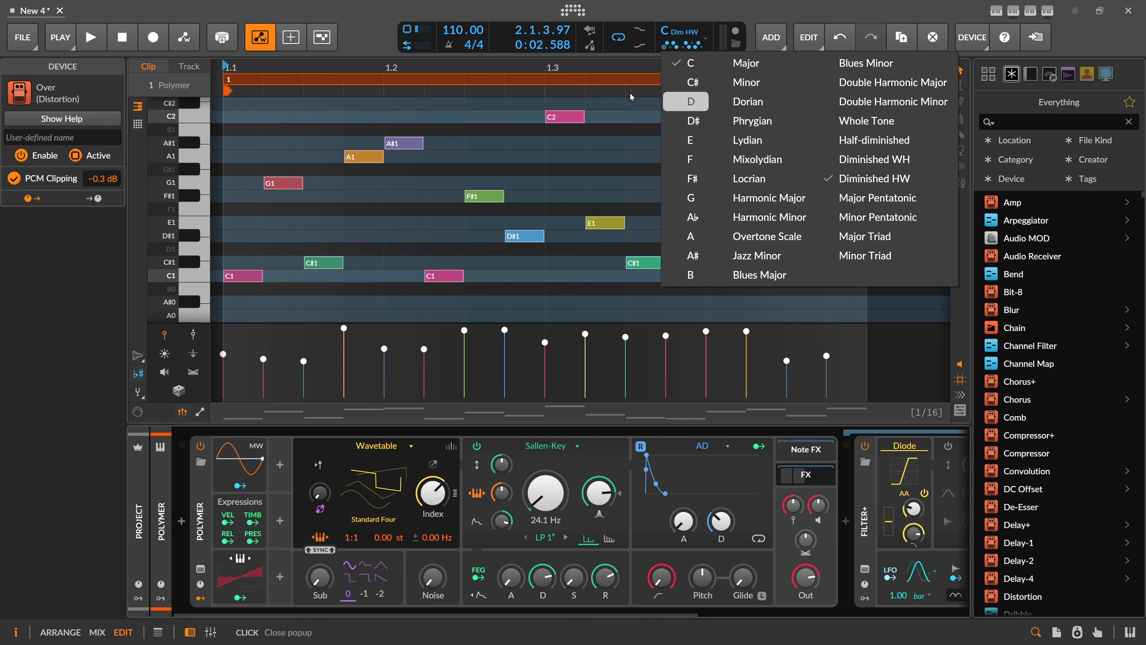
click(512, 61)
drag(492, 62, 431, 63)
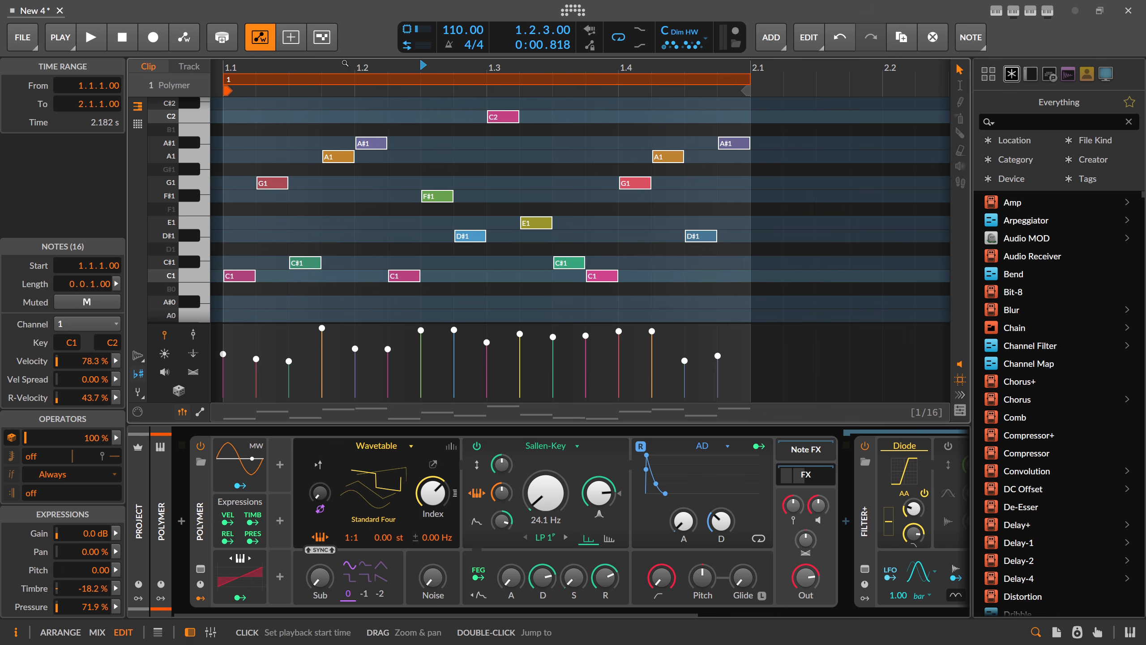
click(324, 236)
drag(243, 254, 715, 298)
click(580, 188)
Switch to the arrangement view and collapse Polymer's FX chain
key(alt+1)
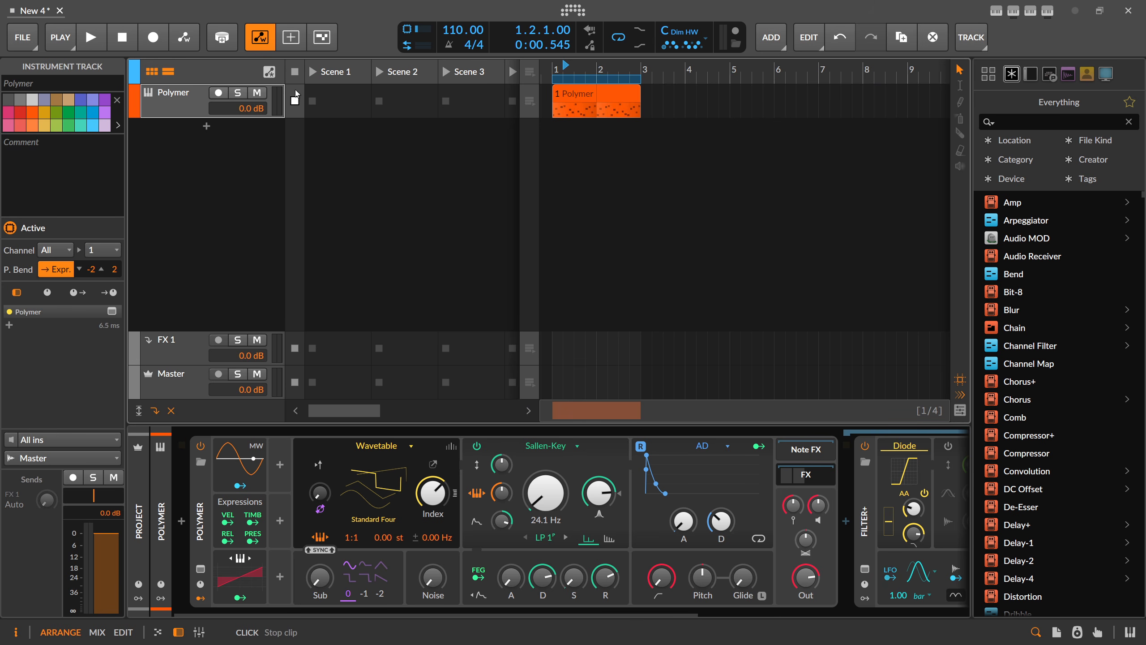
click(808, 478)
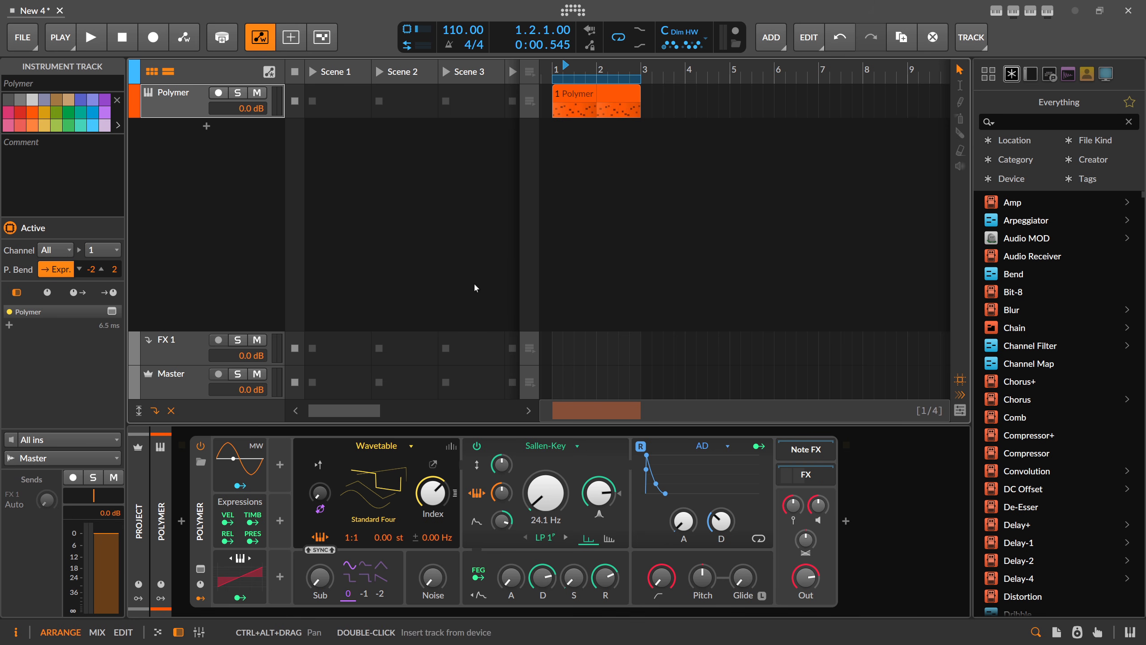
Insert the Note Transpose device in front of Polymer
click(182, 521)
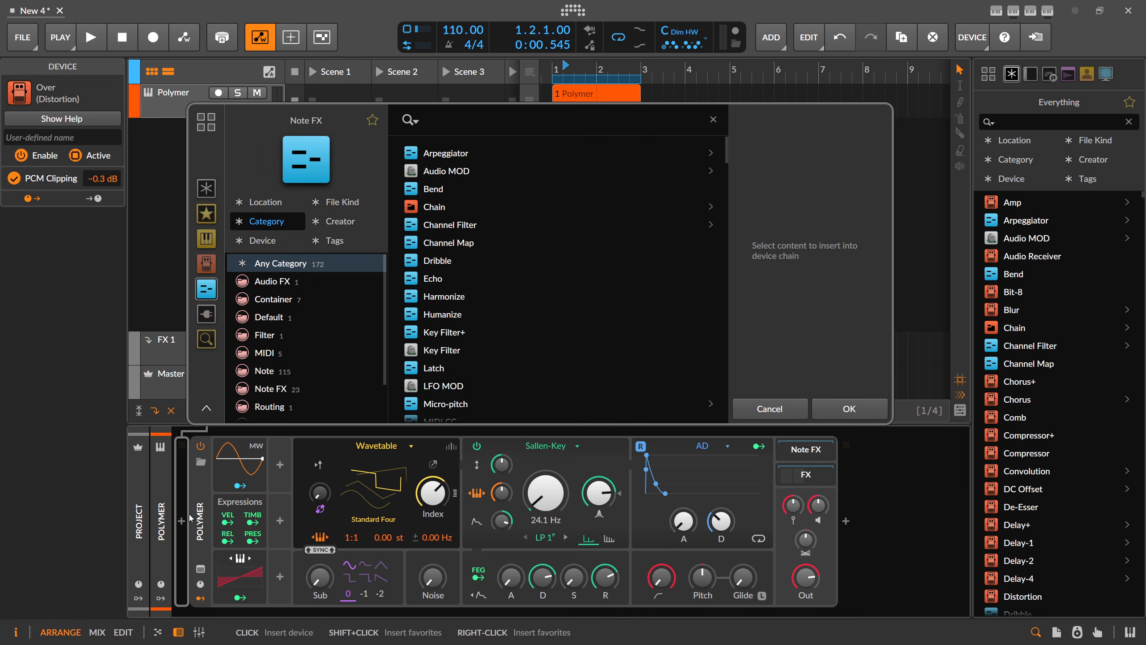
text(trans)
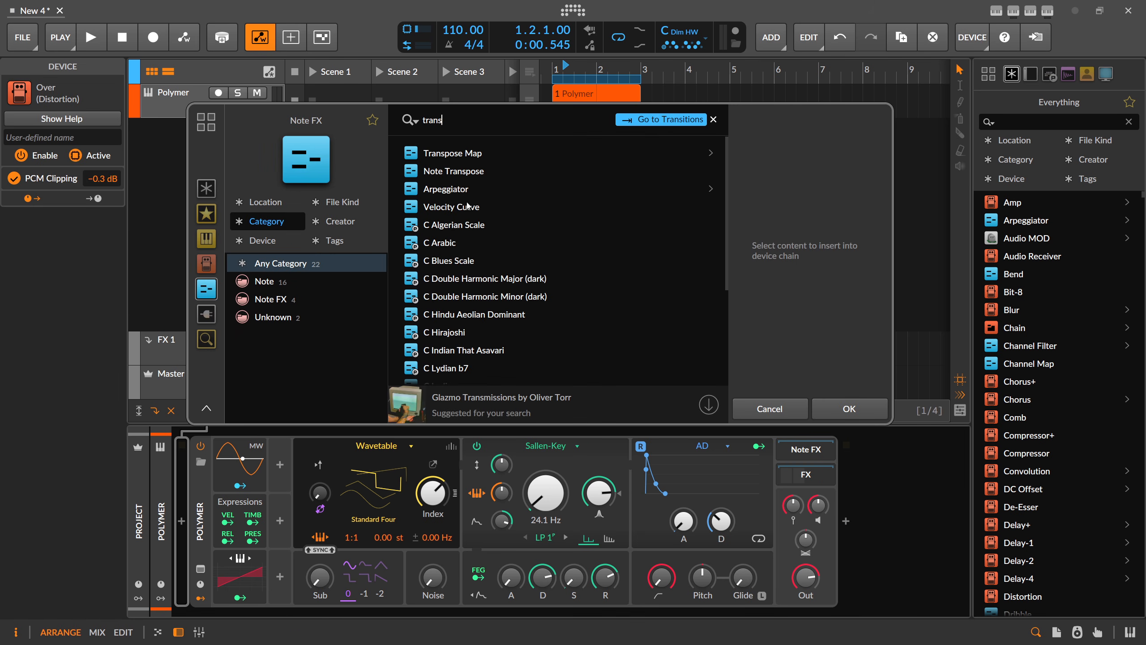
double_click(458, 175)
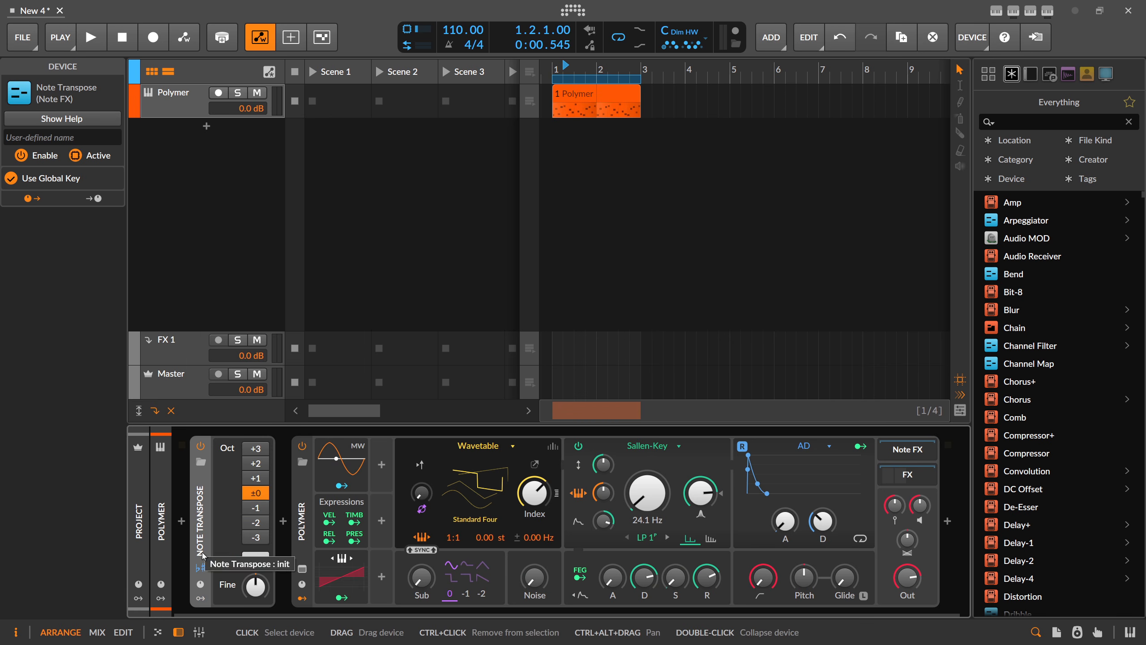
Open the Polymer clip's notes and delete everything except the first C1 note
double_click(592, 101)
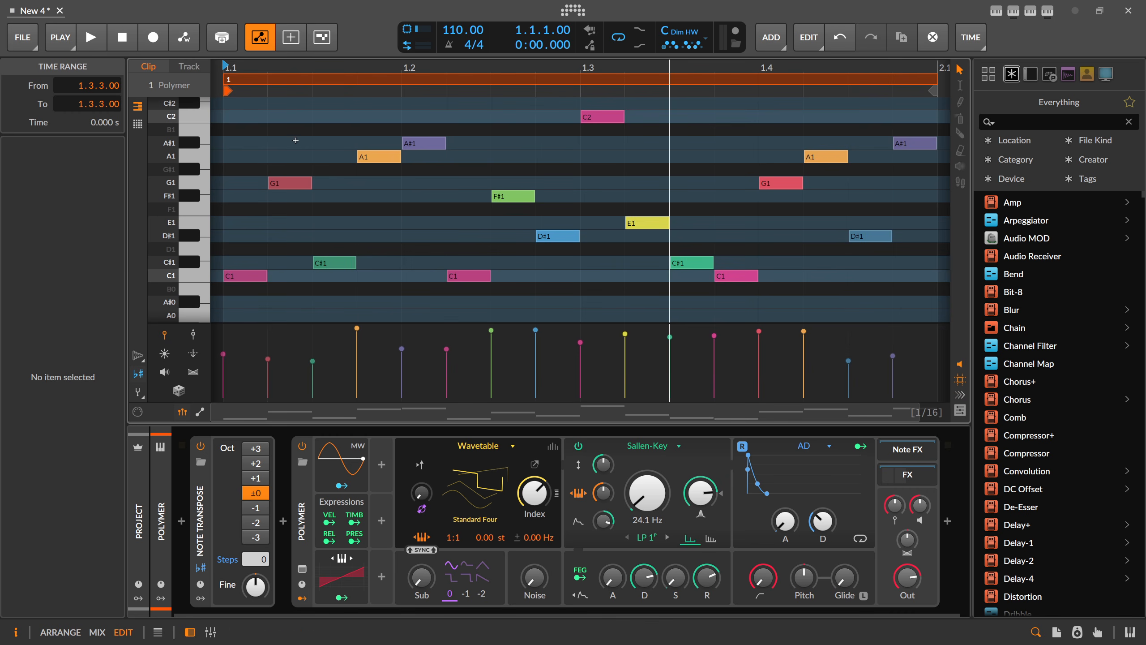
drag(296, 141, 941, 282)
key(Delete)
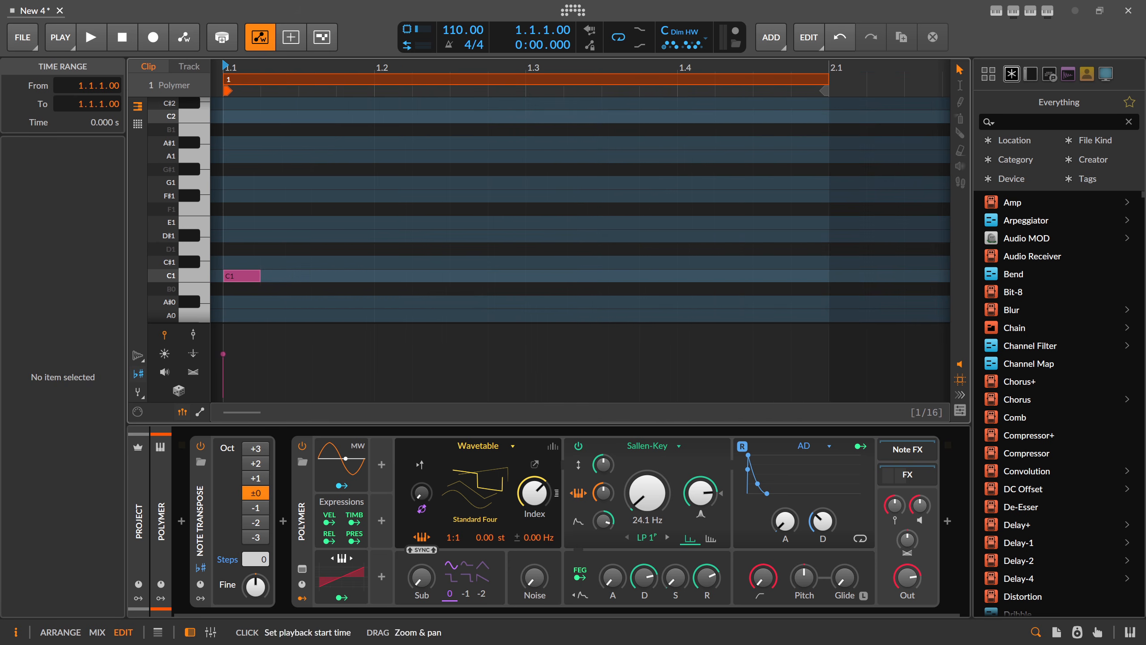
Lengthen the remaining C1 note to one full bar
drag(350, 68, 349, 56)
click(338, 250)
drag(249, 279, 704, 288)
drag(449, 242, 266, 293)
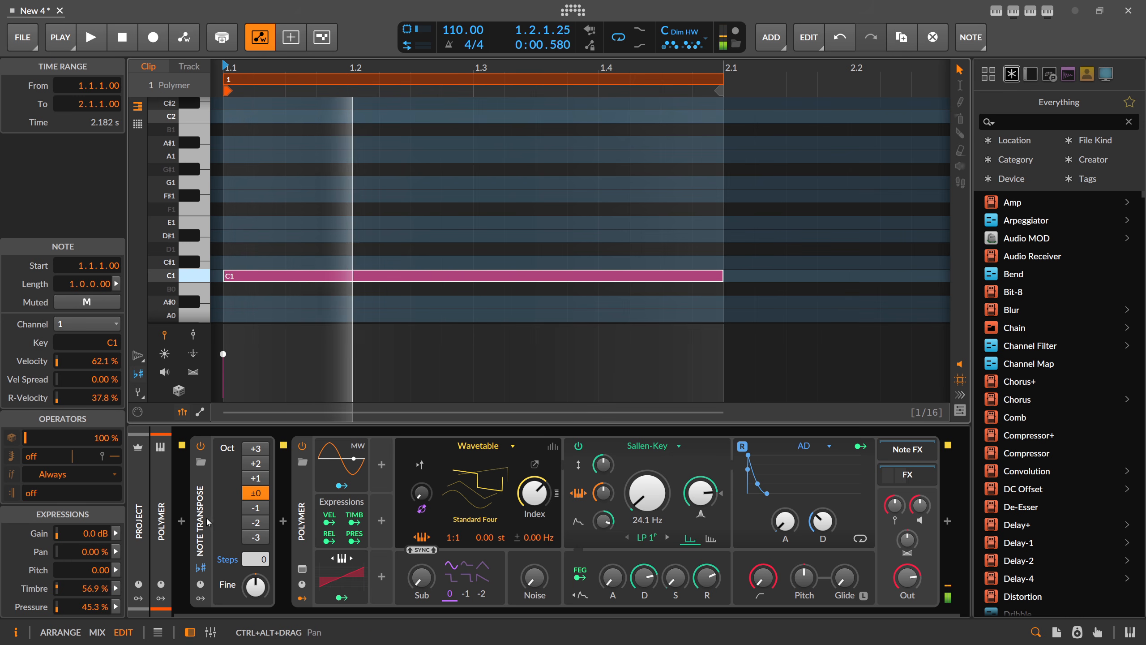
key(space)
Insert the Note Repeats device in front of Note Transpose
click(188, 520)
text(re)
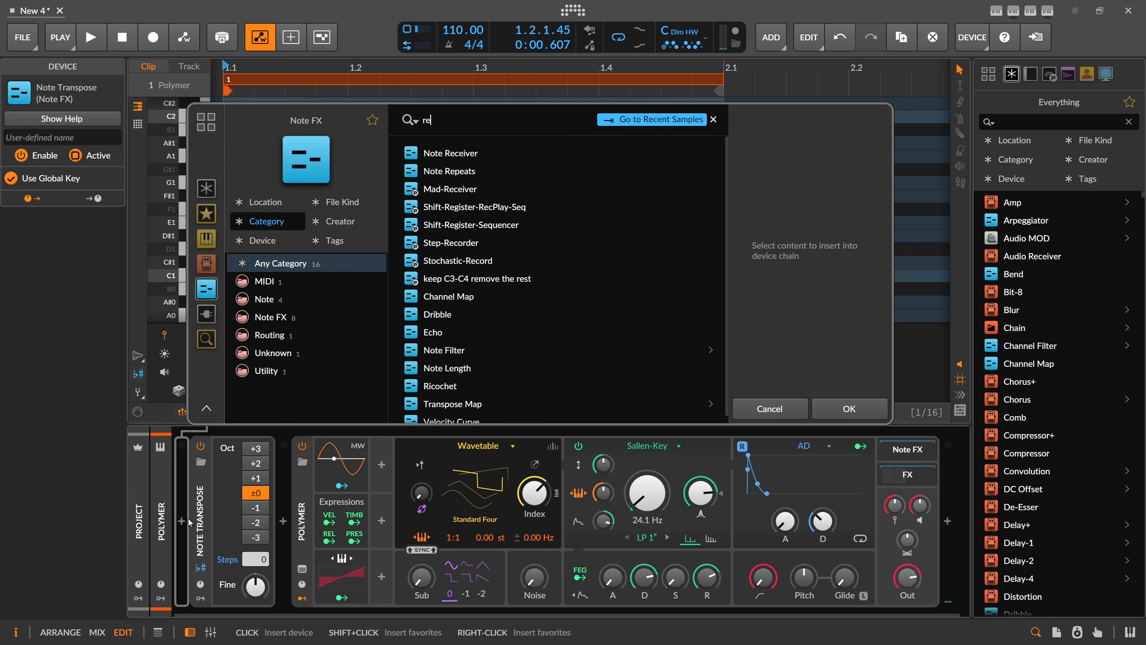
key(Down)
key(Return)
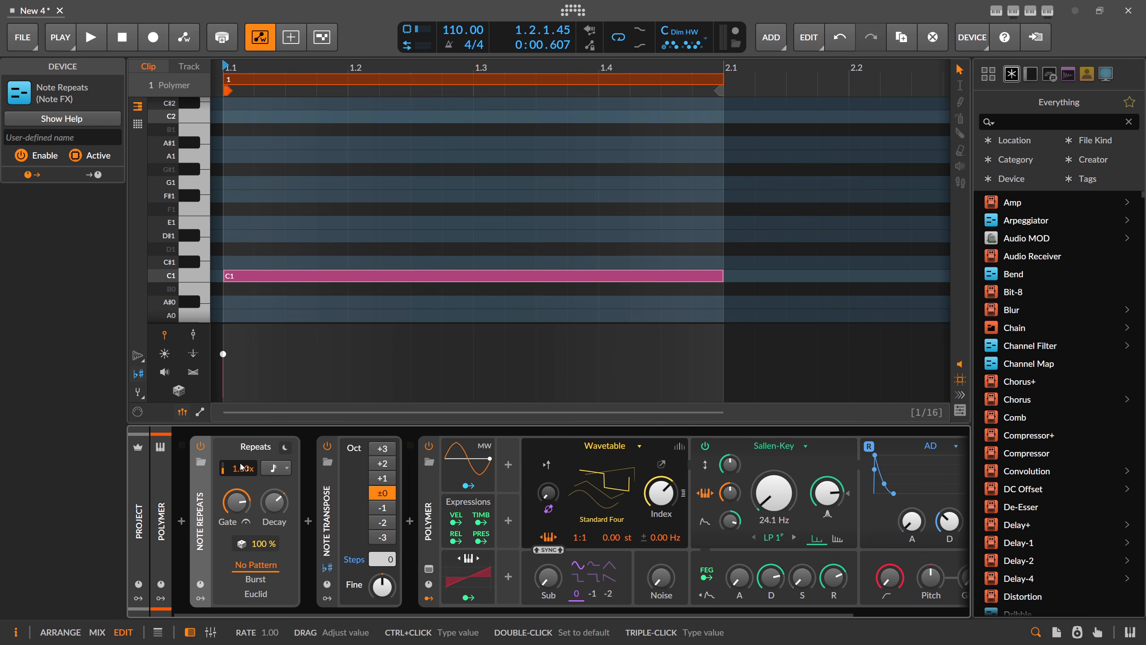
Set the Note Repeats rate to 1.50x and listen to the clip
key(space)
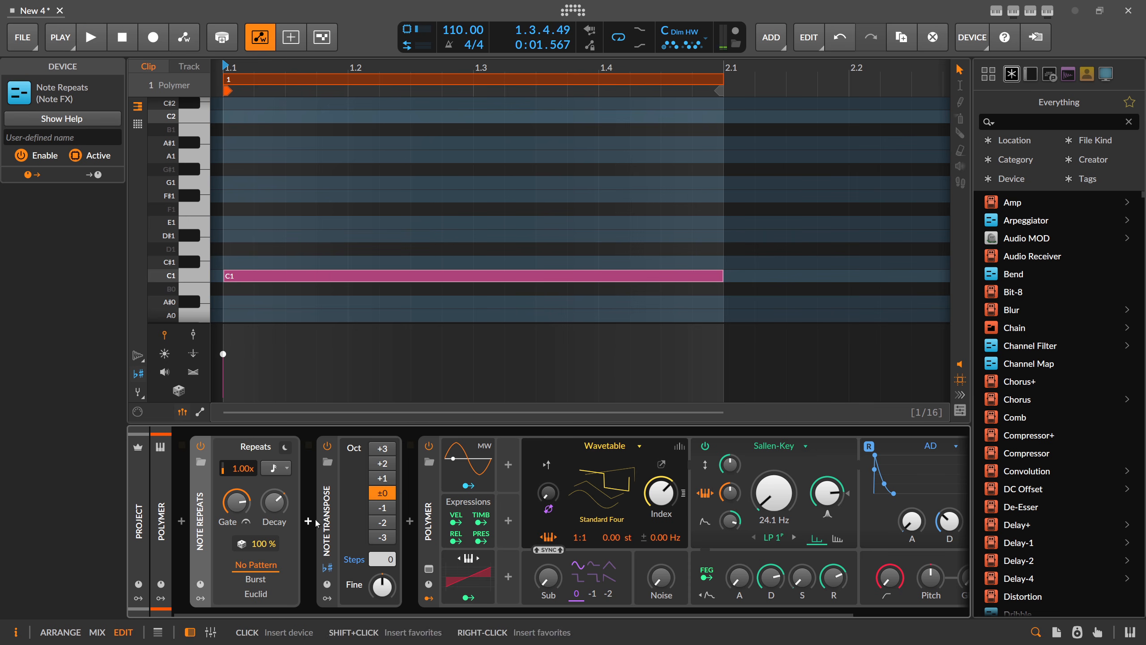
double_click(243, 470)
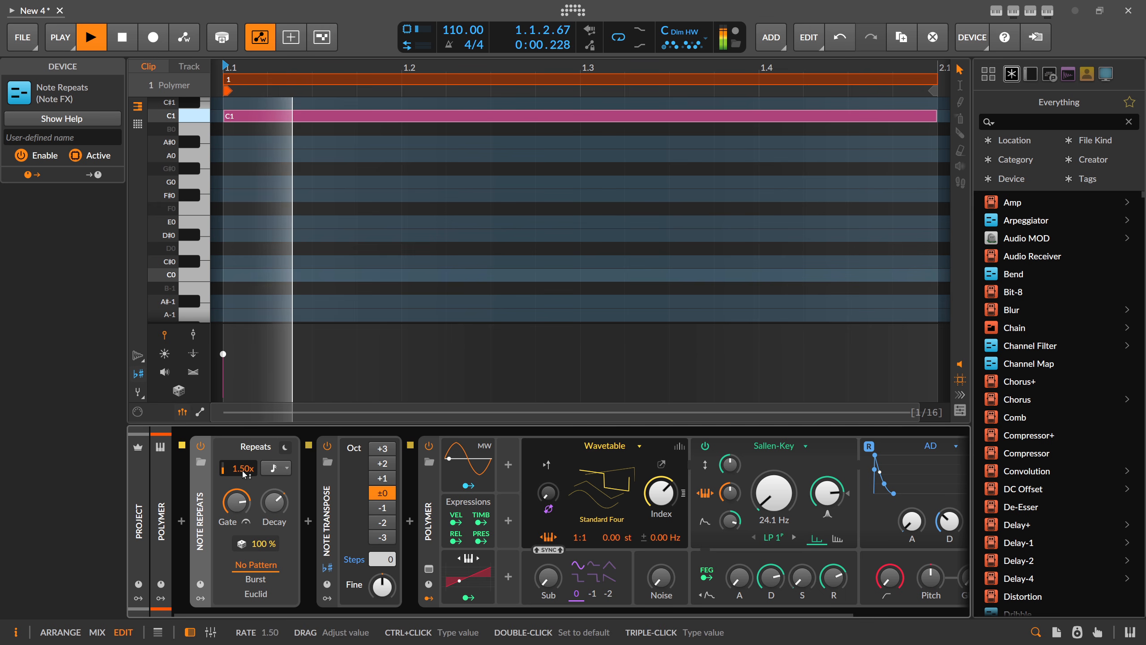
key(space)
Insert the Quantize device directly after Note Repeats and listen to the clip
click(309, 522)
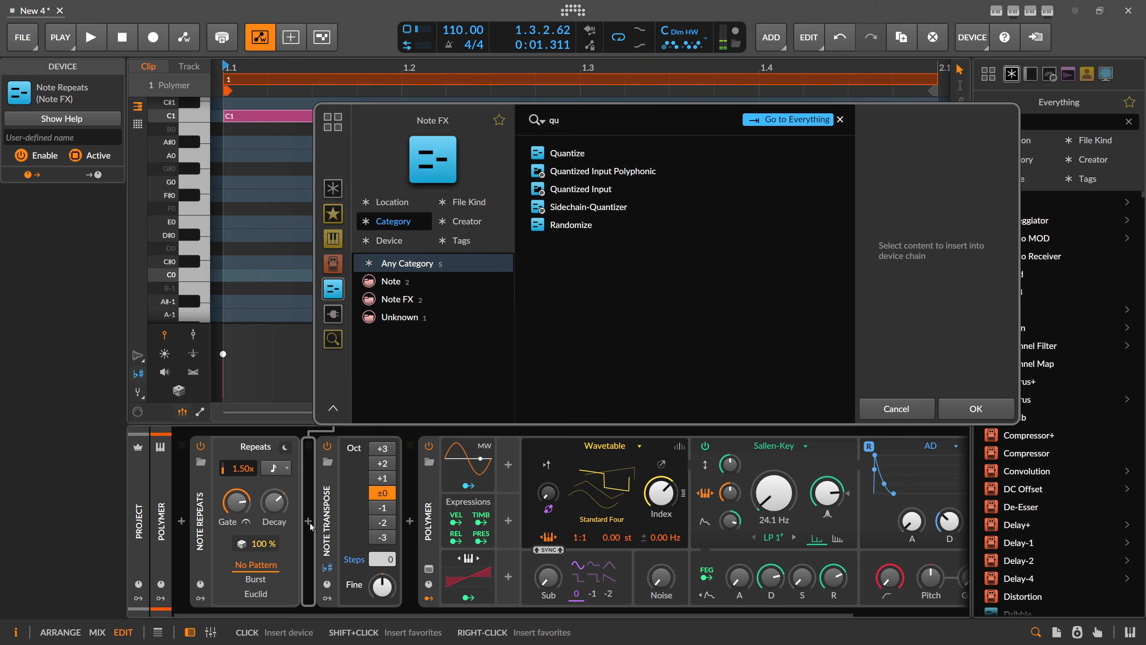
key(Return)
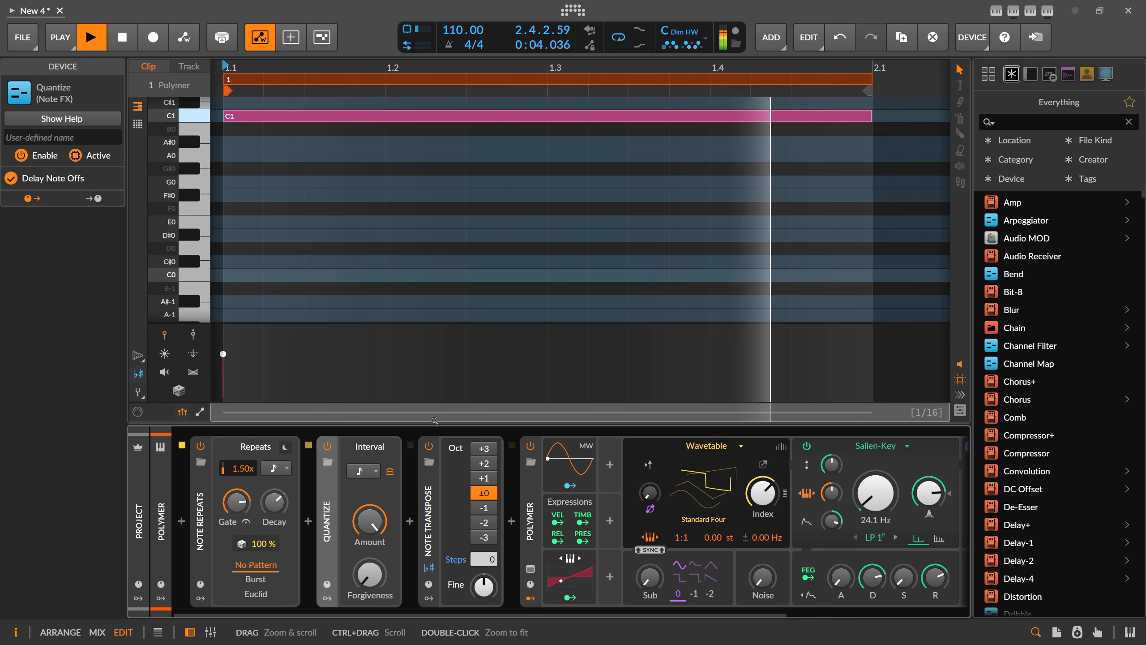
key(space)
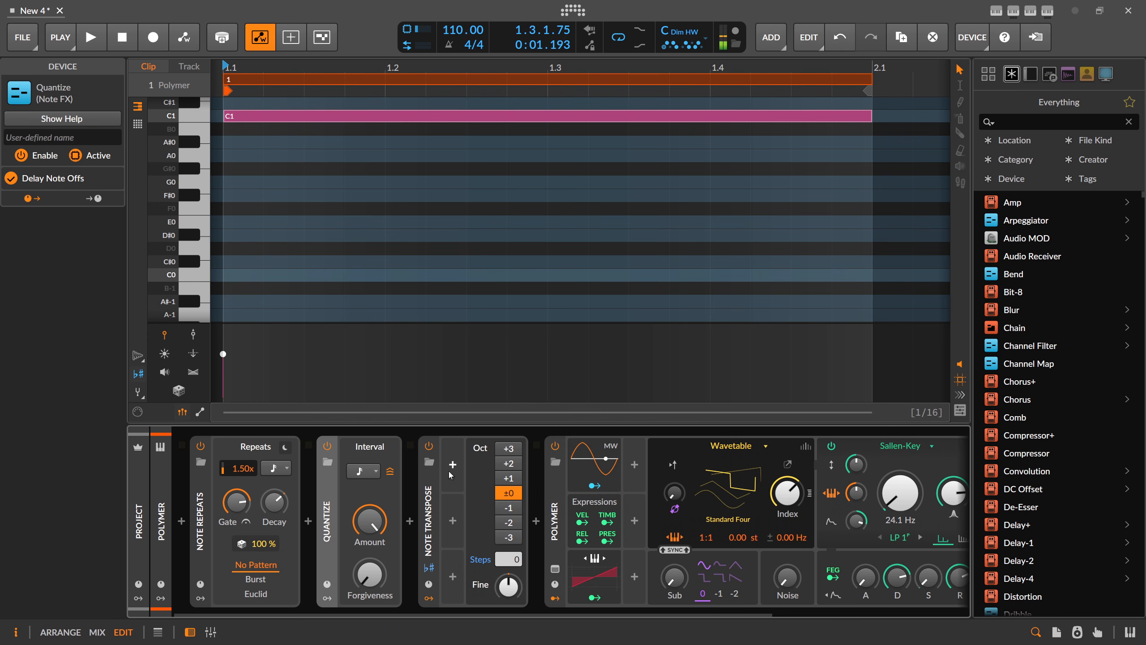
Add a Random modulator to the Note Transpose device
click(452, 470)
key(Down)
key(Down)
key(Down)
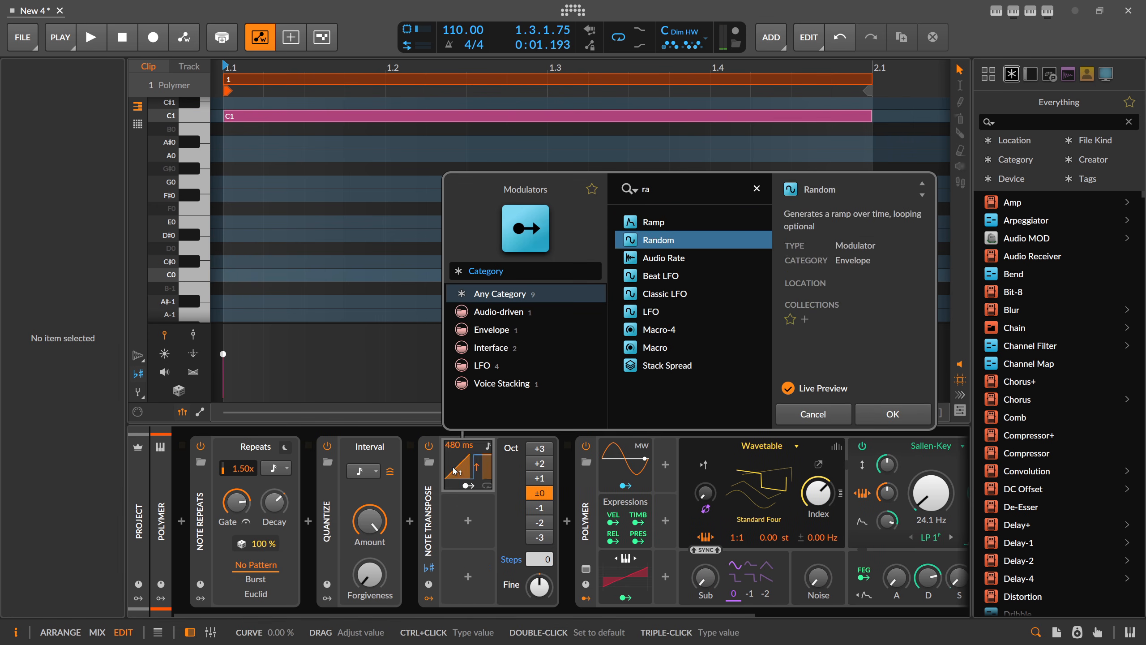
key(Return)
Set the Random modulator's timebase to Hold (rate of zero) and its trigger mode to Note
click(587, 469)
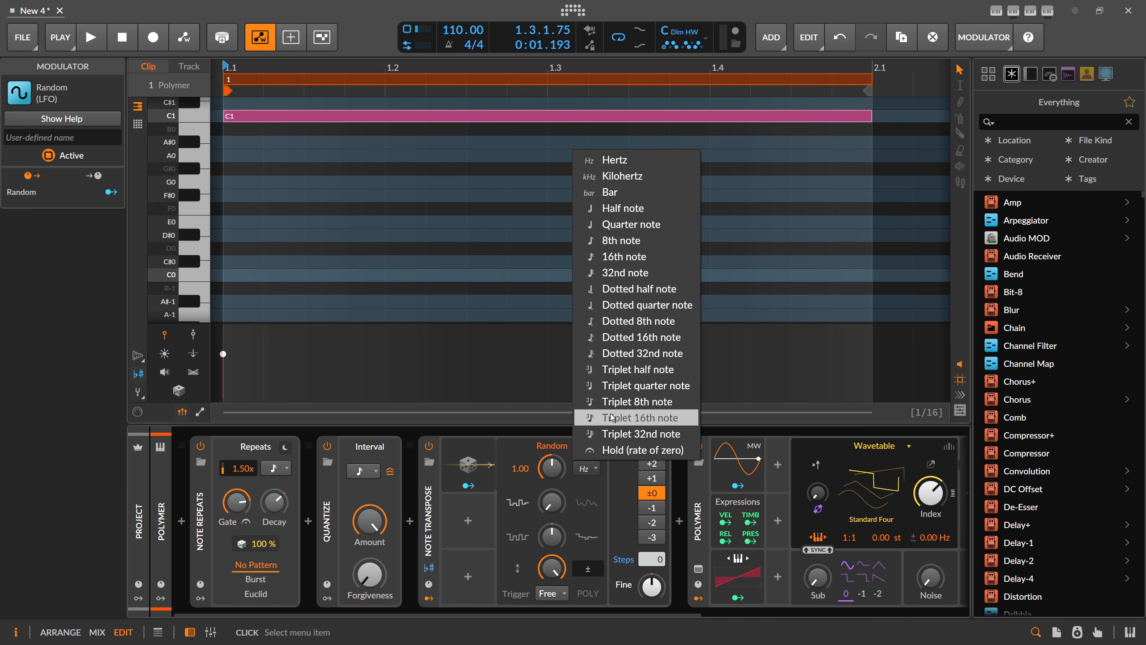
click(613, 449)
click(553, 593)
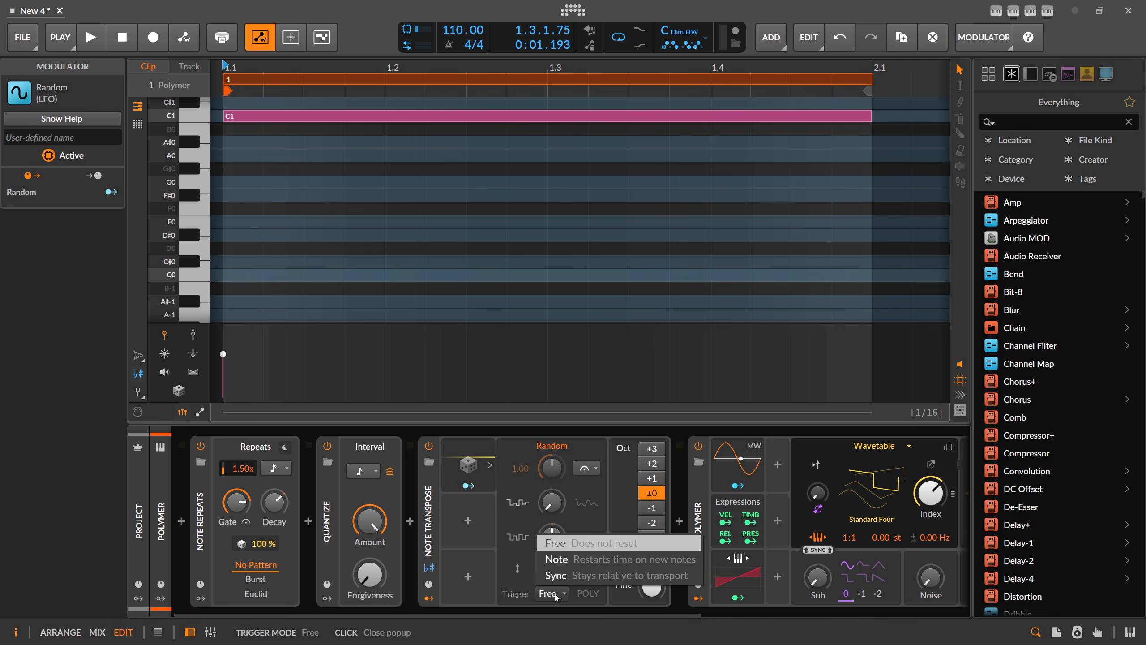
click(588, 559)
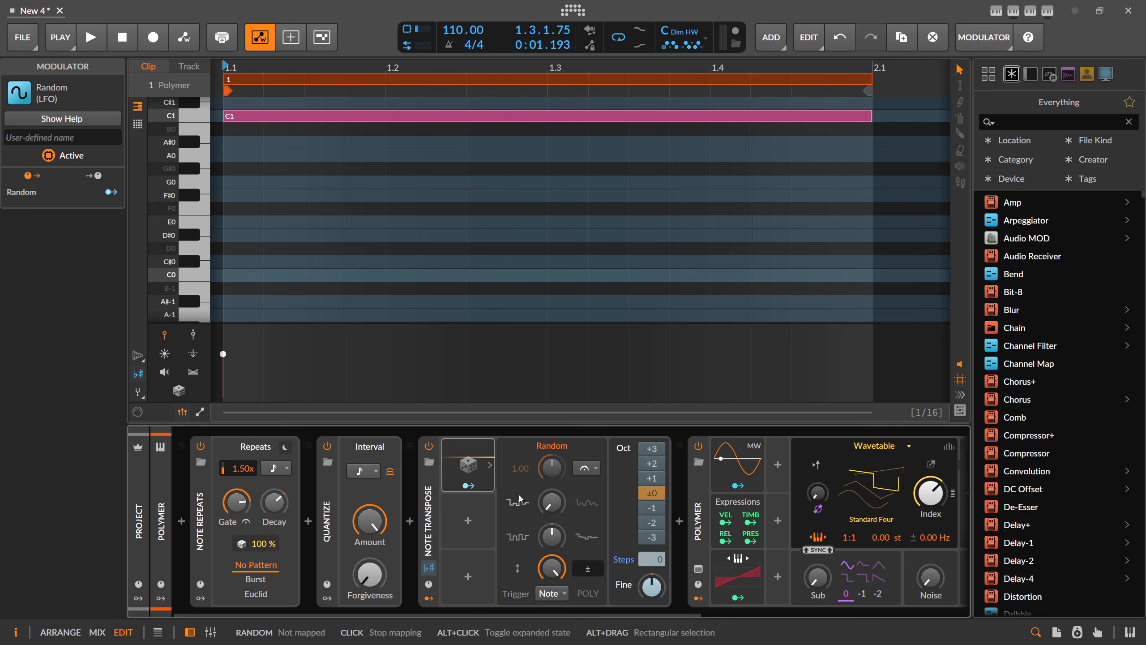
Map the Random modulator to Note Transpose's Steps with an amount of 6 and play the clip
drag(443, 612, 551, 548)
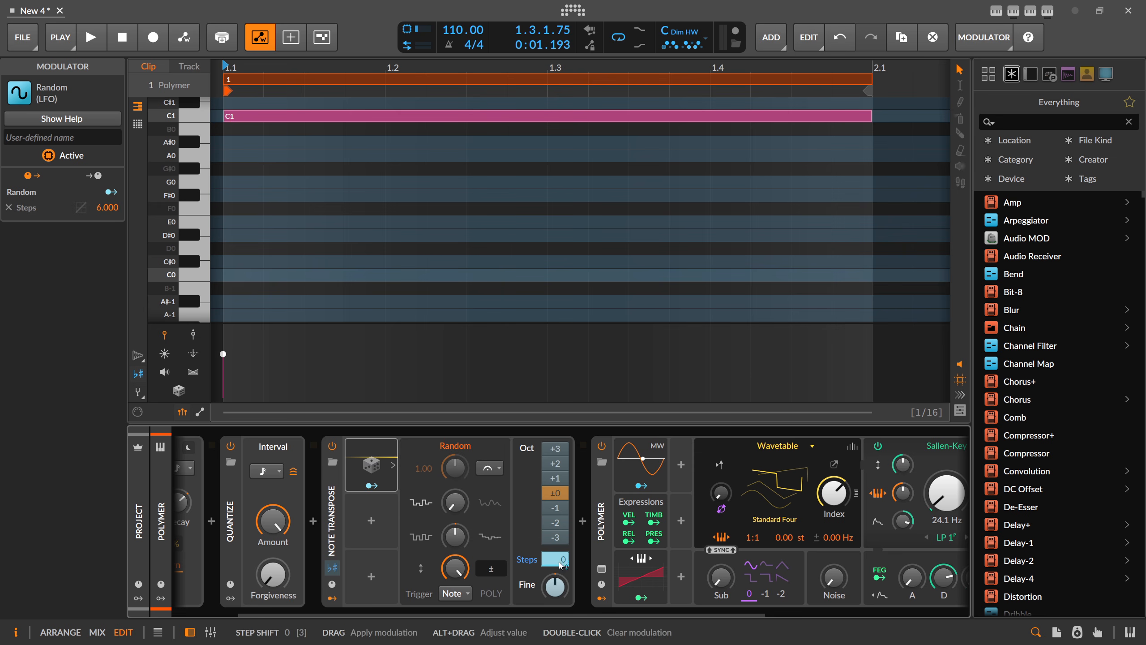
key(space)
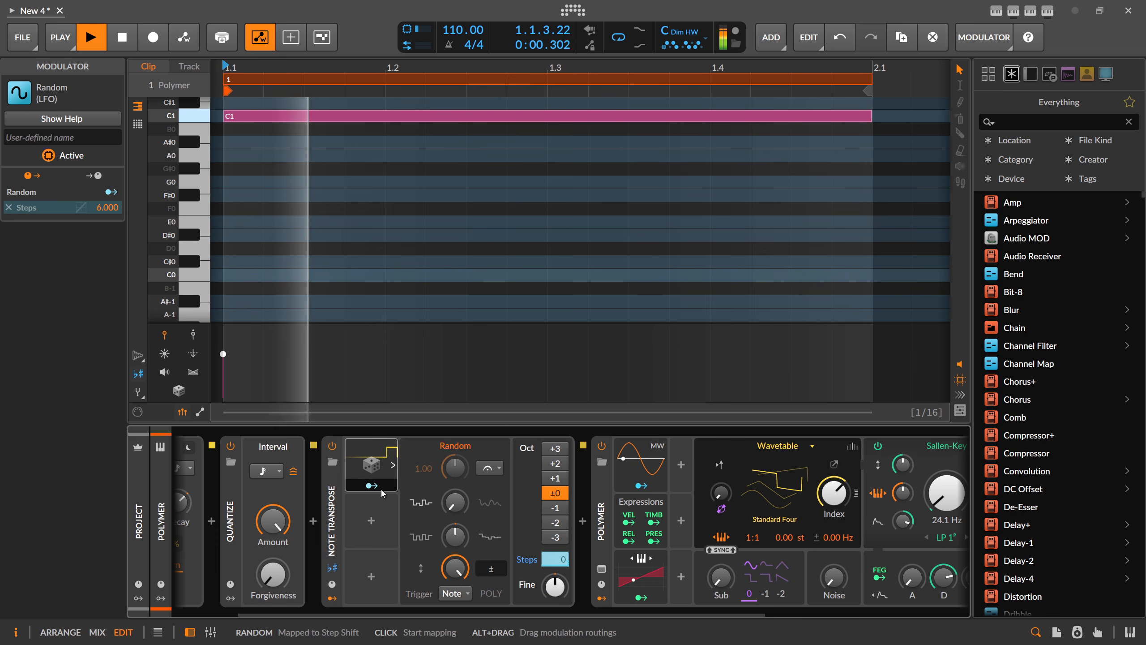
drag(434, 615, 343, 615)
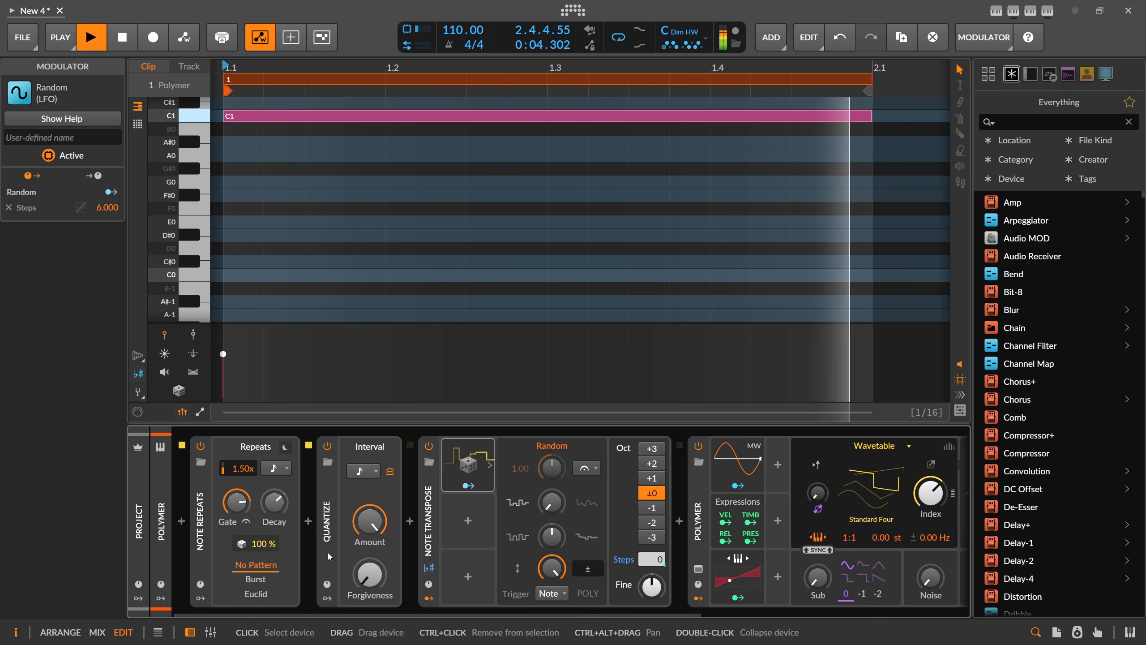
Raise the Random modulation of Steps to 15 and reset the Note Repeats rate to 1.00x
click(469, 486)
drag(650, 559, 650, 521)
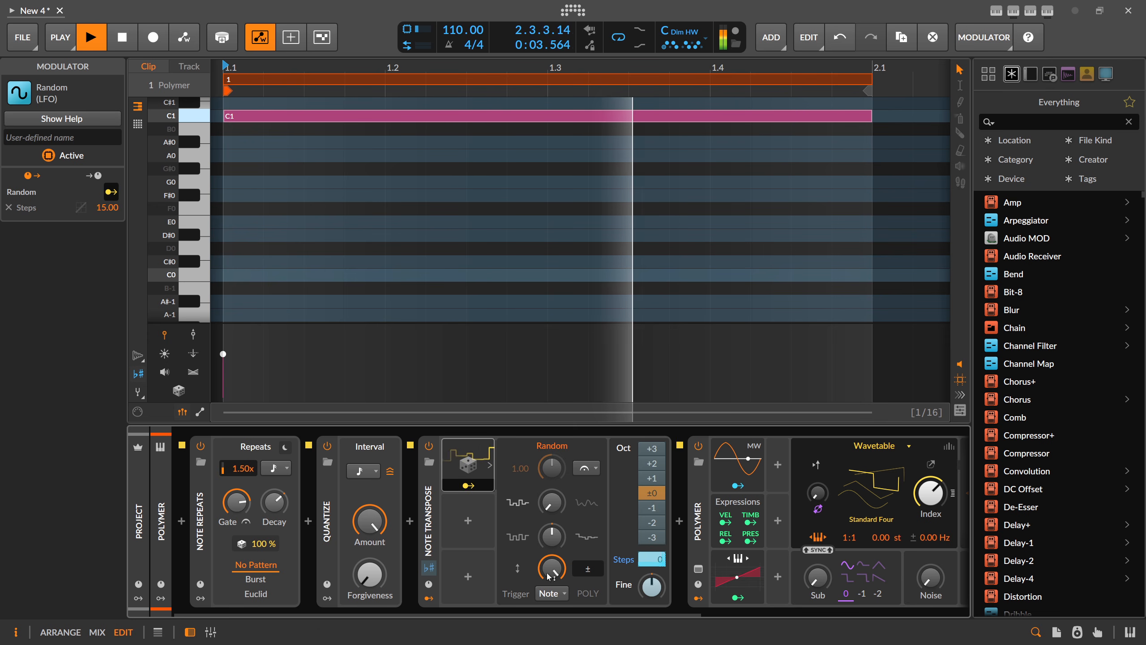
double_click(251, 469)
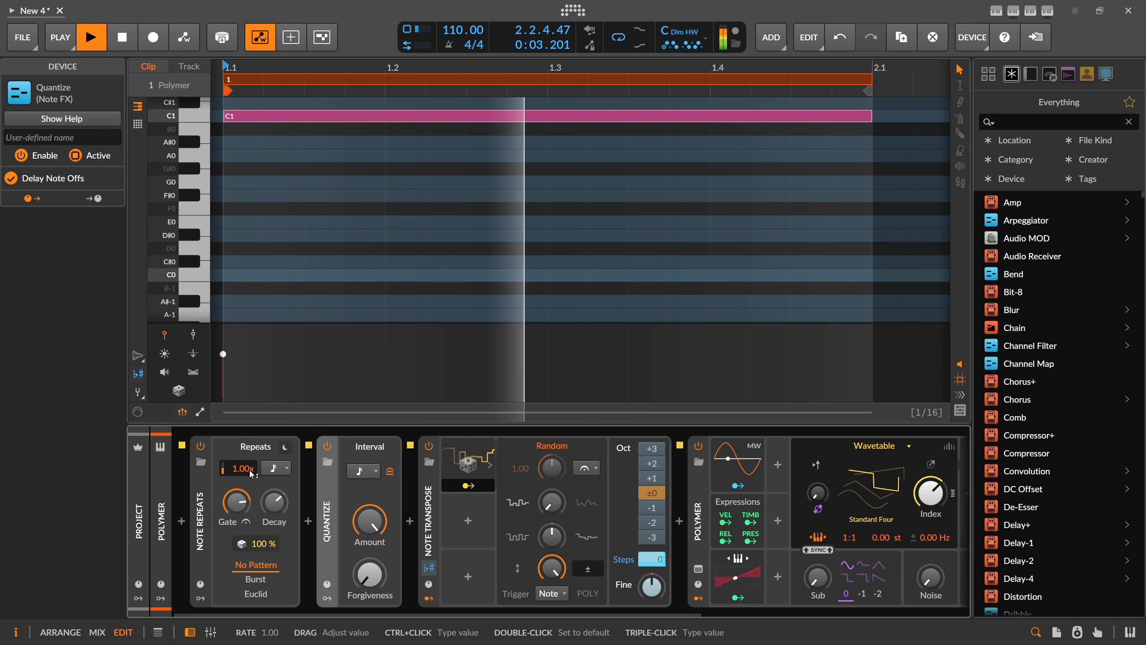
Delete the Note Transpose device together with its Random modulator
click(428, 528)
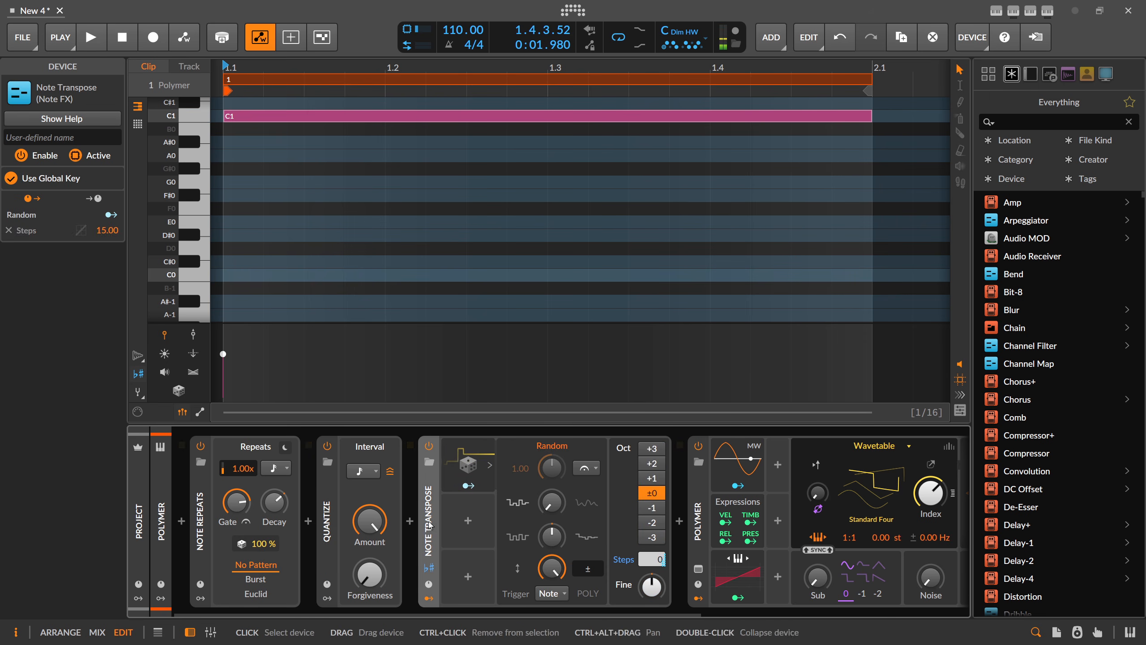
click(333, 518)
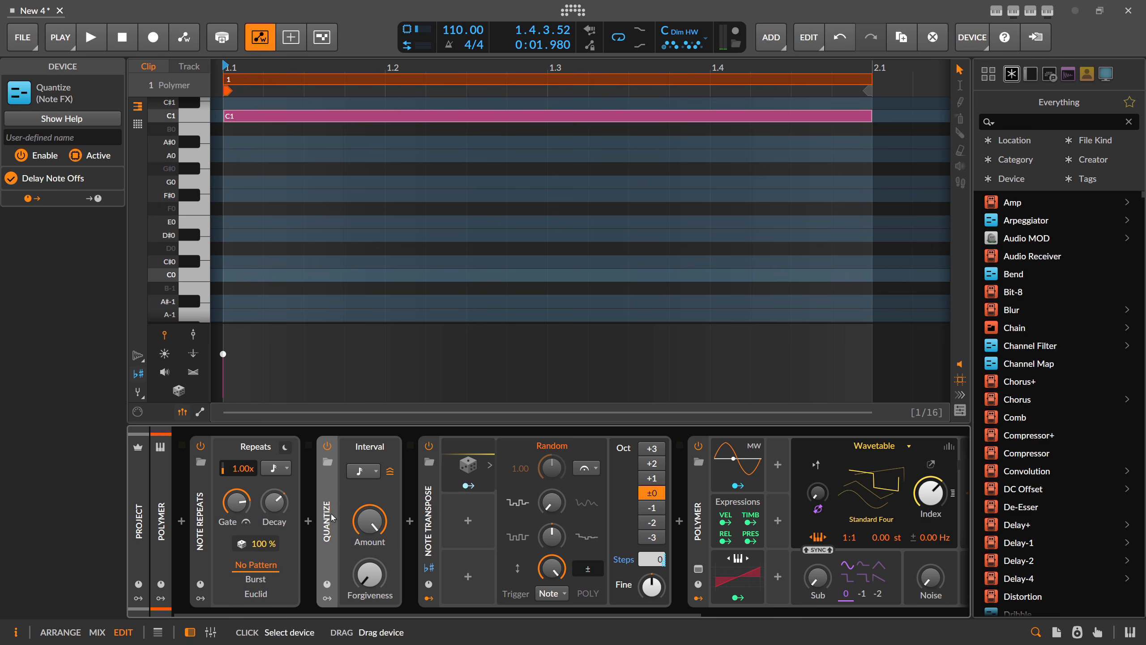
click(428, 526)
key(Delete)
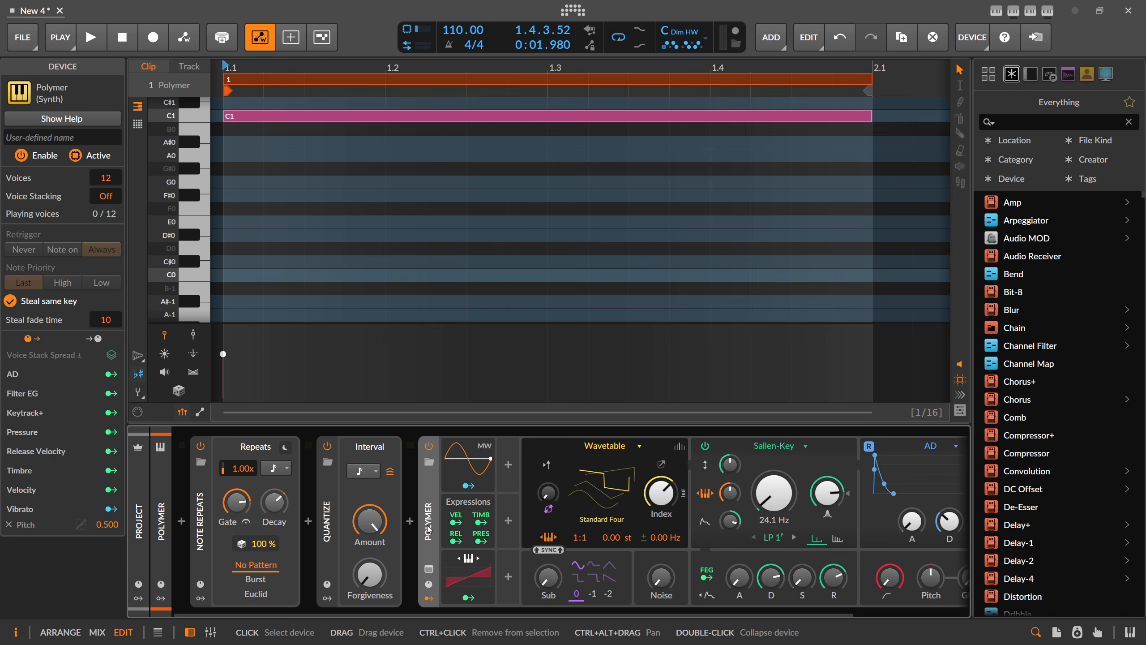
Insert the Randomize device between Quantize and Polymer
click(411, 522)
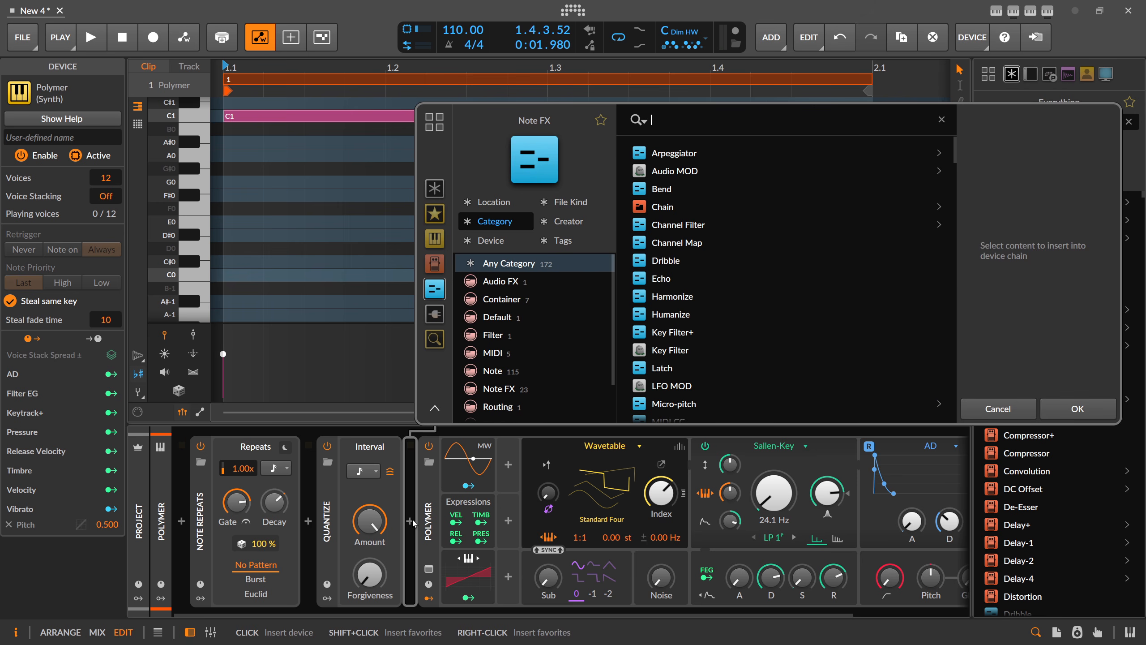
text(hu)
key(BackSpace)
key(BackSpace)
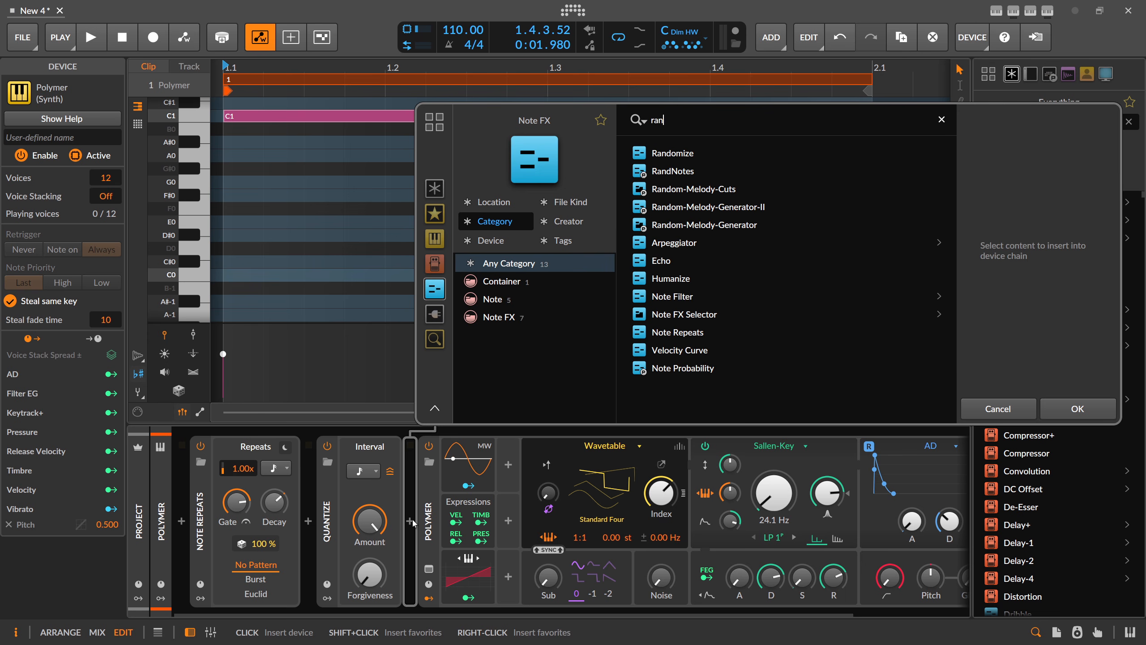
key(Down)
key(Return)
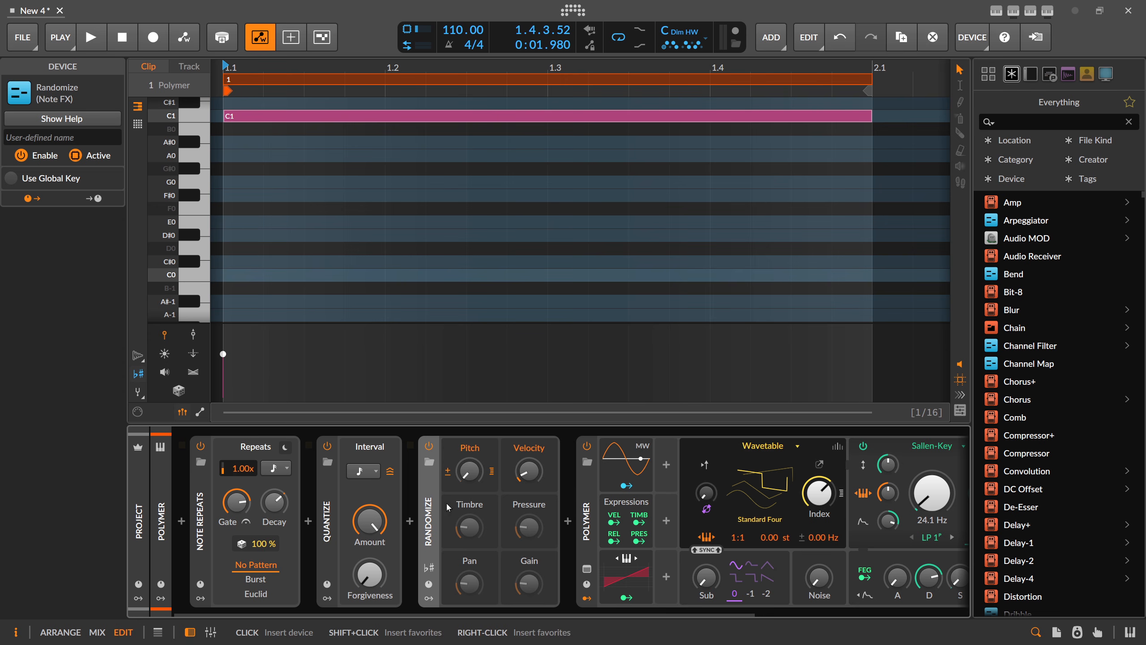
Raise Randomize's pitch random amount to 24 st while listening to the clip
drag(470, 471, 469, 449)
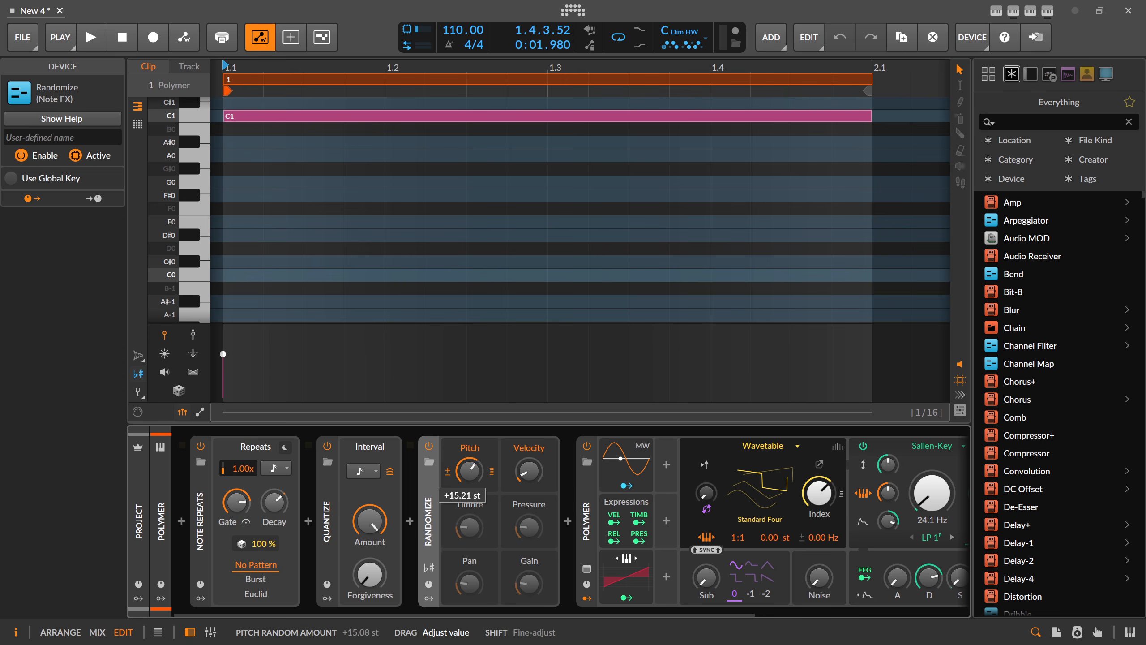
key(space)
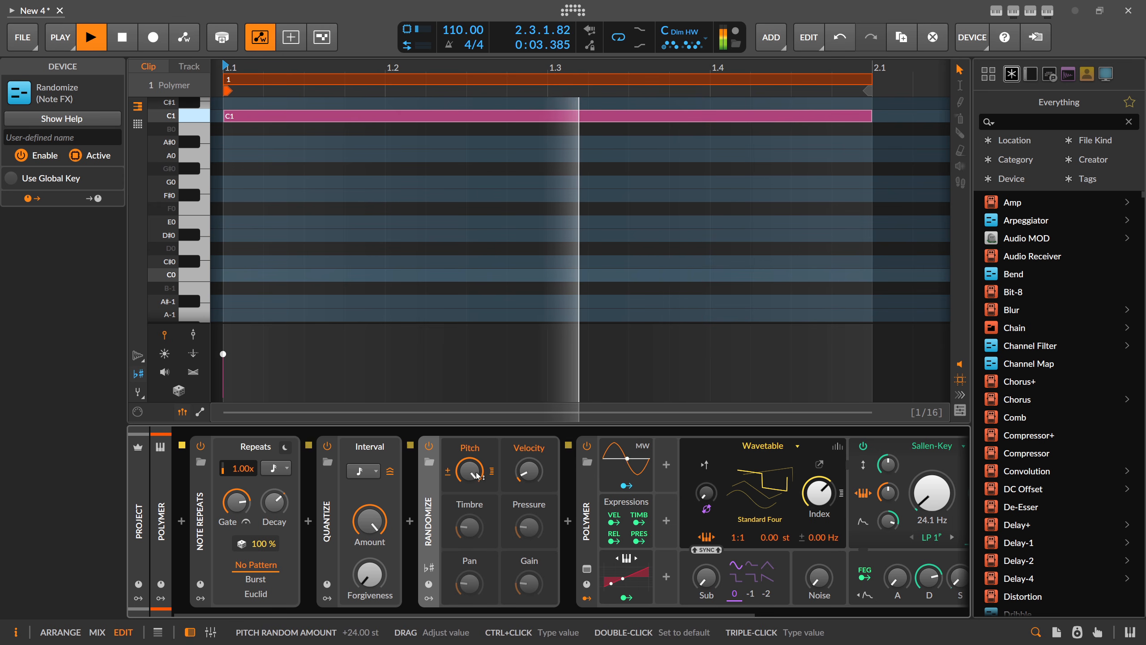
drag(477, 471, 483, 507)
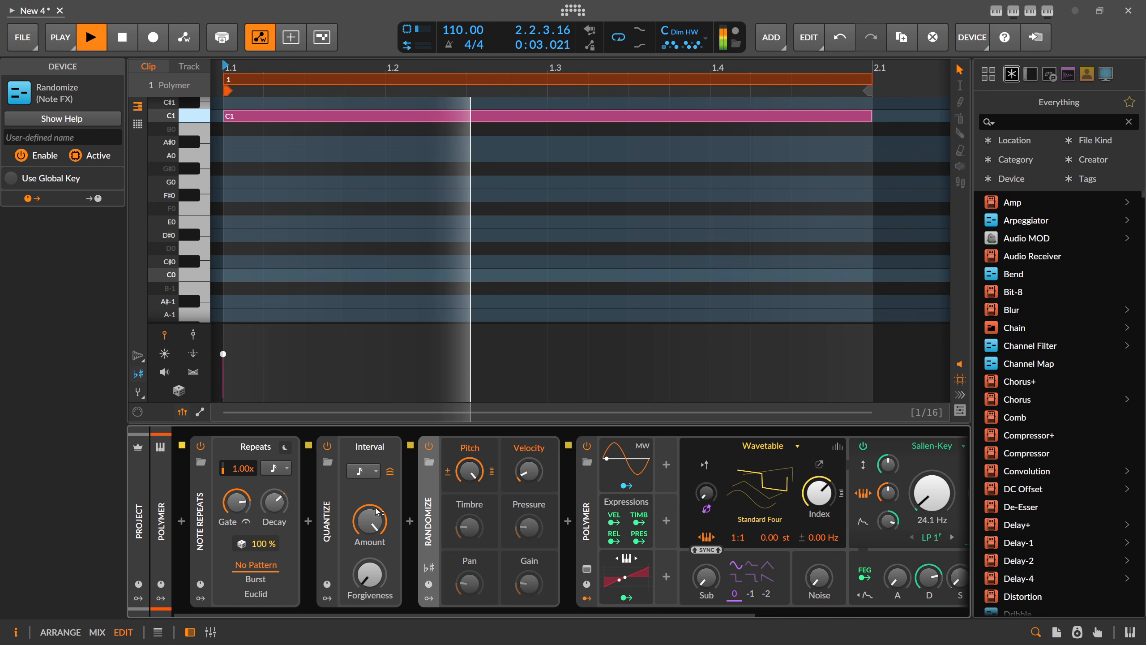
Set the Note Repeats rate to 2.50x
ctrl+click(245, 468)
text(2.5)
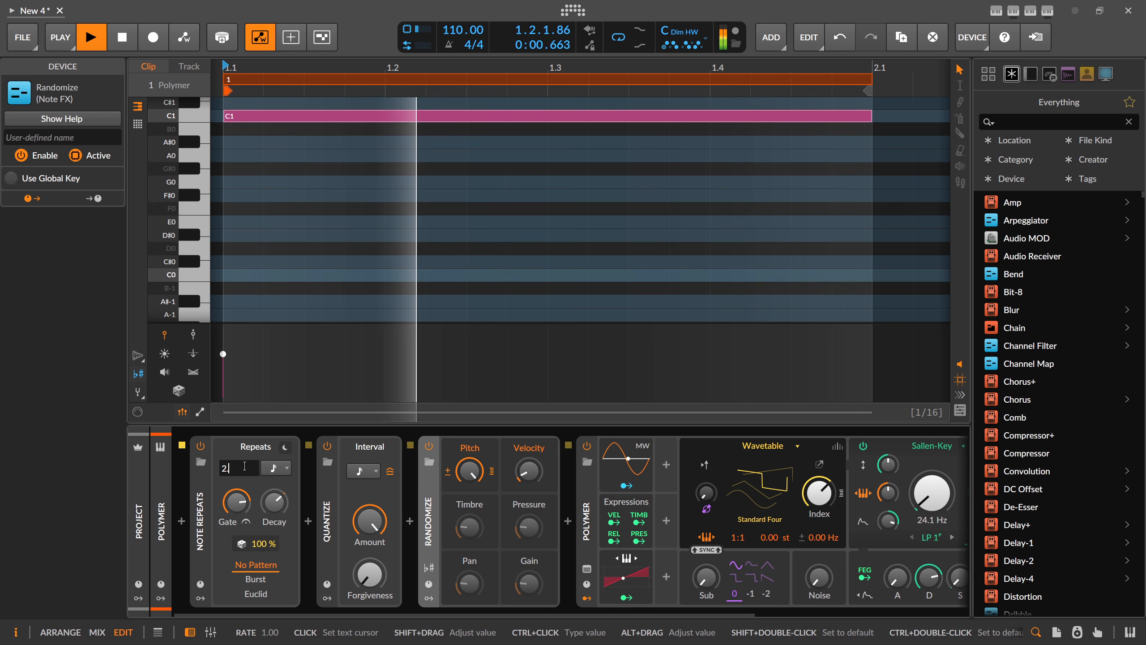
key(Return)
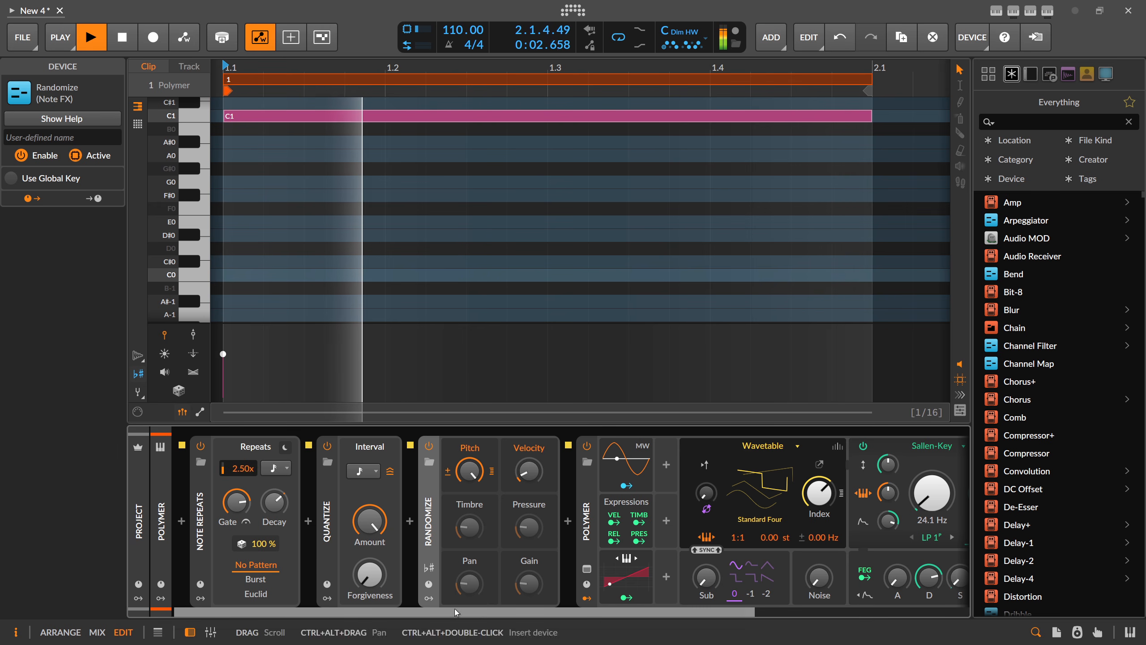
Slightly lengthen the attack and decay of Polymer's AD amplitude envelope
scroll(716, 601, down, 5)
drag(776, 522, 814, 497)
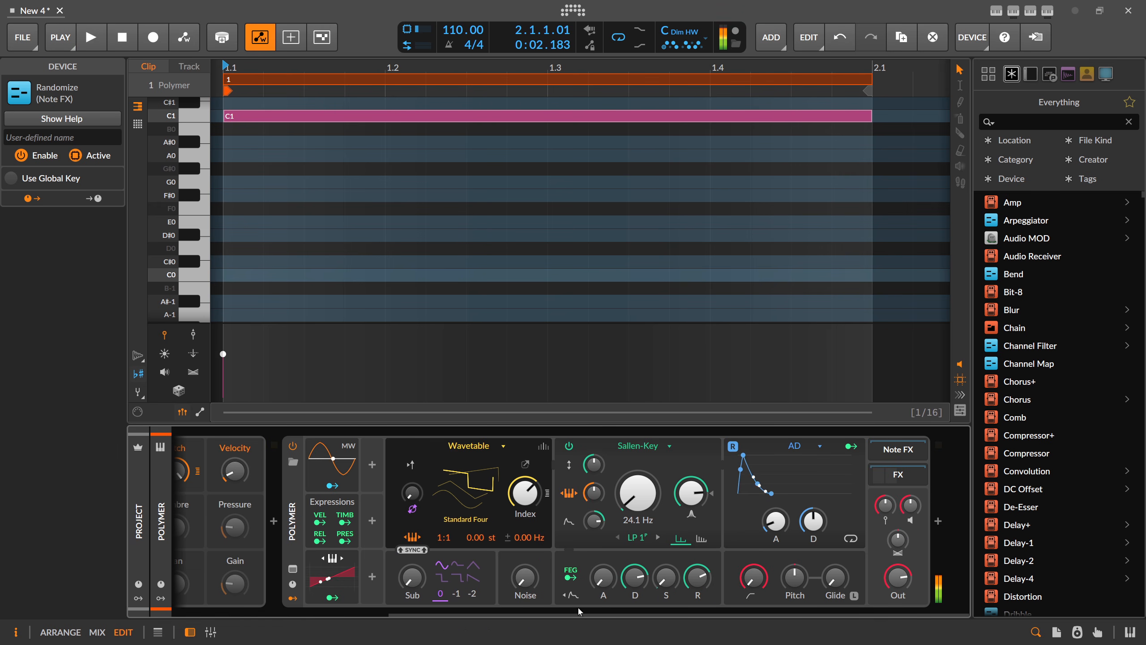
scroll(300, 604, up, 5)
scroll(300, 604, down, 5)
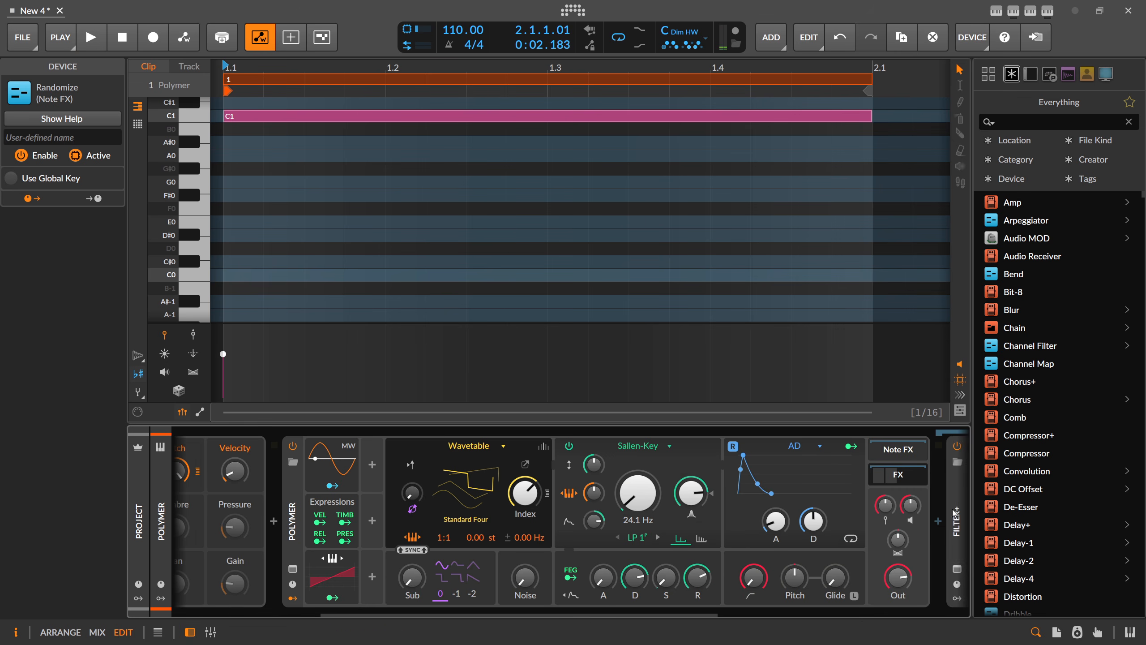
Delete the Filter+ and Over devices that follow Polymer
click(953, 510)
key(Delete)
drag(823, 610, 971, 607)
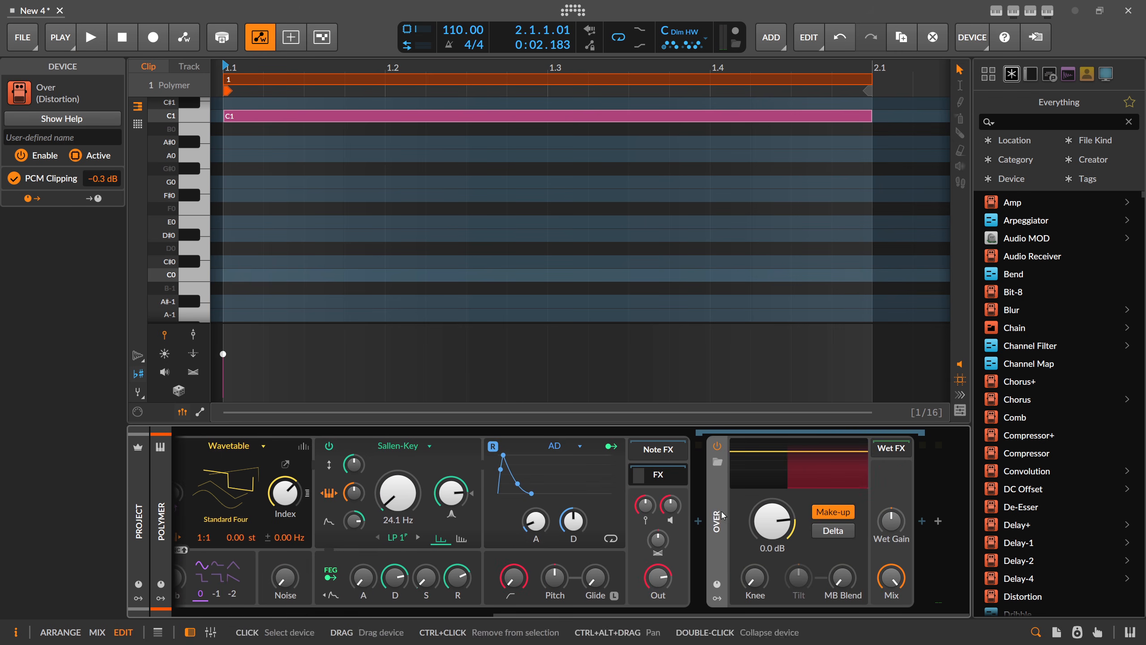
key(Delete)
Change the project's global scale to C Minor and play the clip
scroll(562, 587, left, 5)
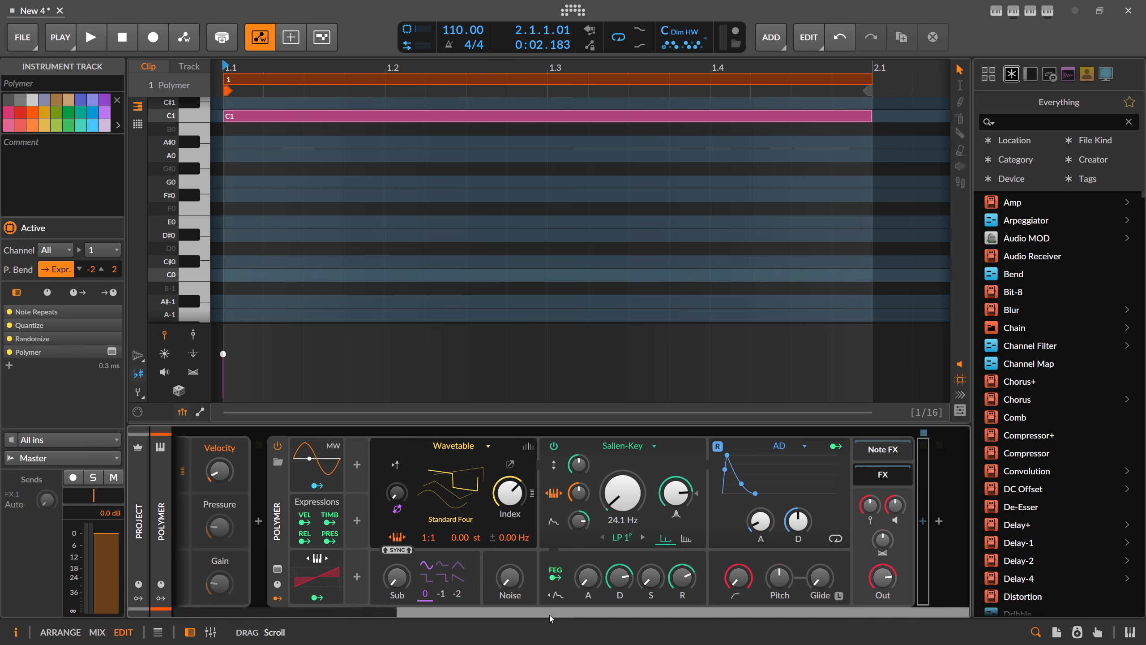
click(683, 33)
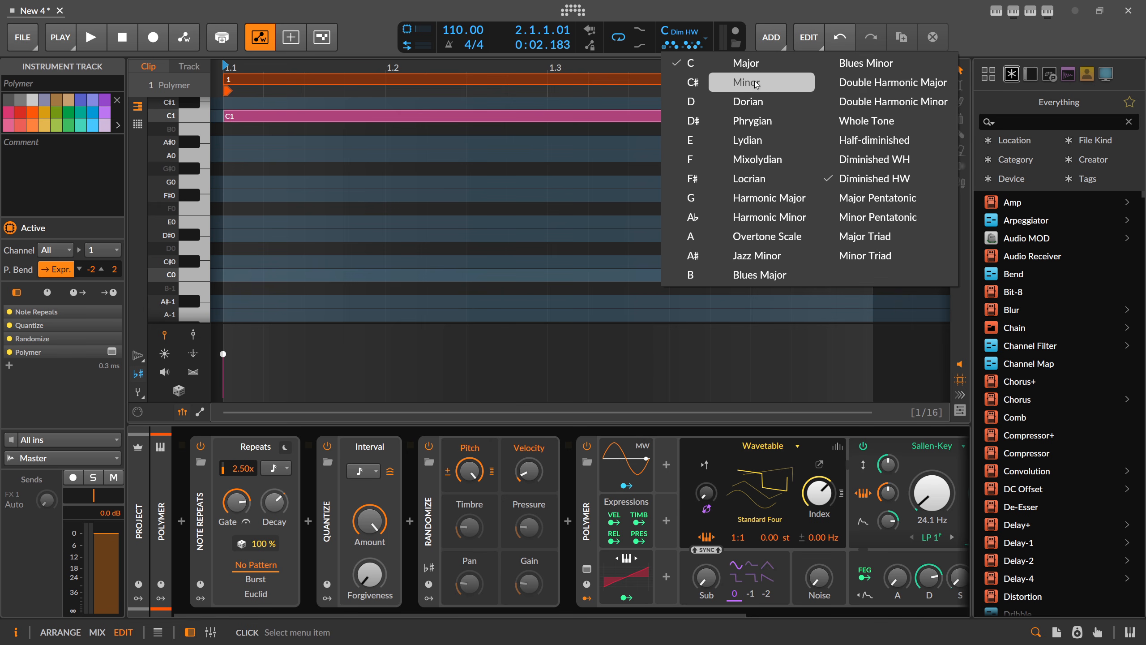
click(771, 87)
click(360, 384)
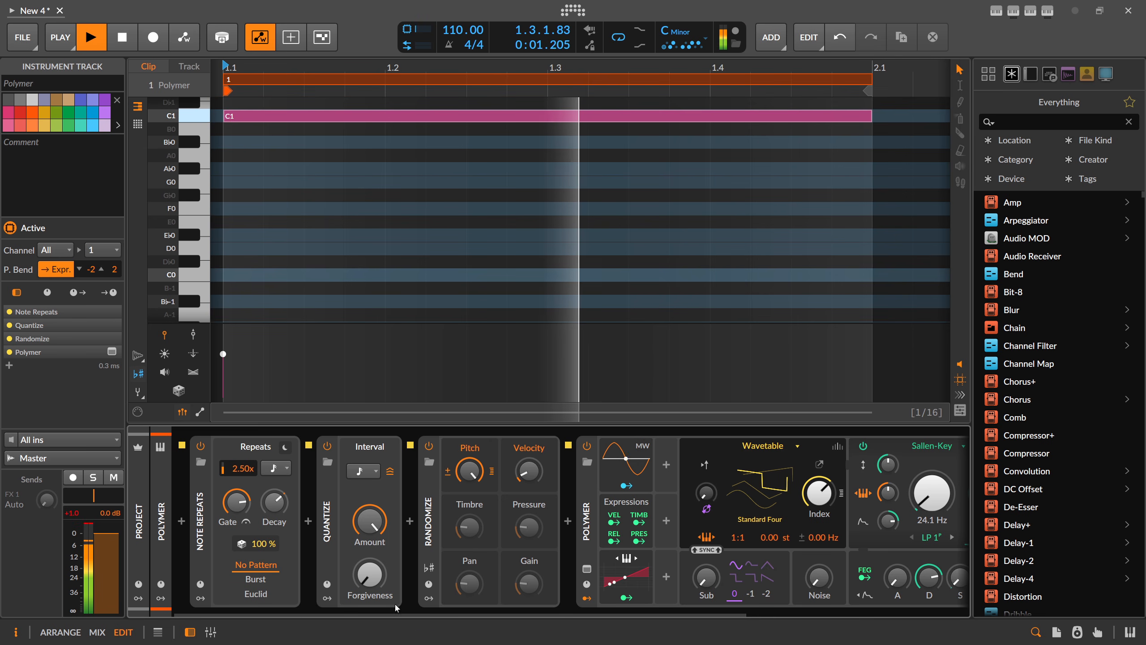
Raise Polymer's filter cutoff to 262 Hz and set its unison to 16 voices
scroll(394, 603, right, 4)
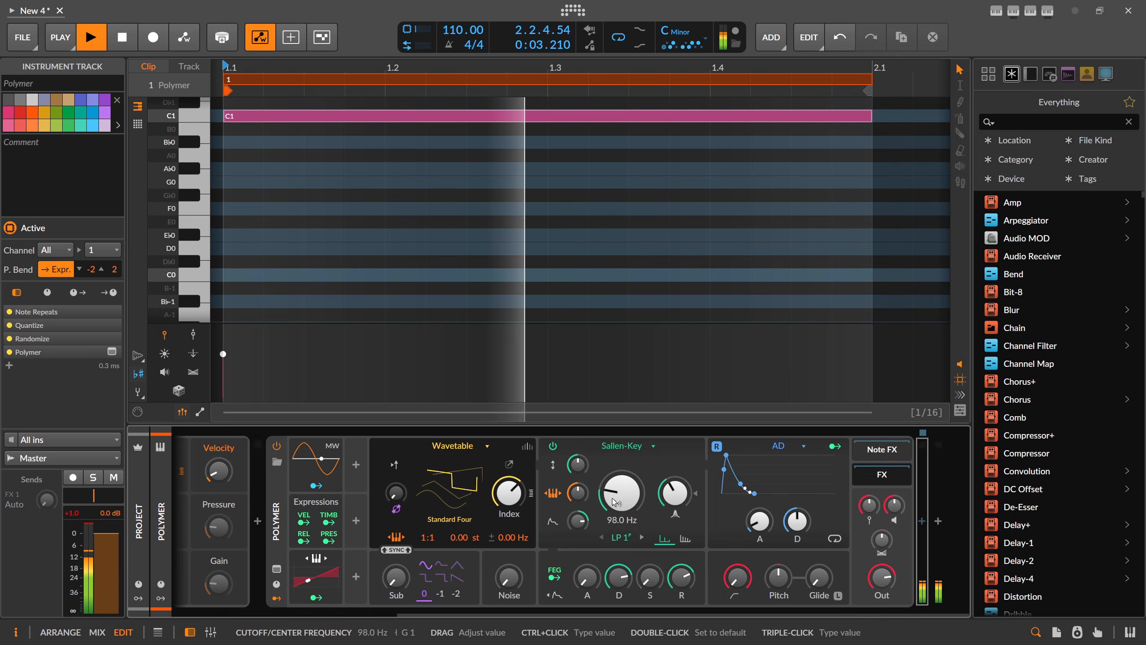
drag(625, 499, 625, 454)
drag(515, 496, 531, 450)
click(528, 447)
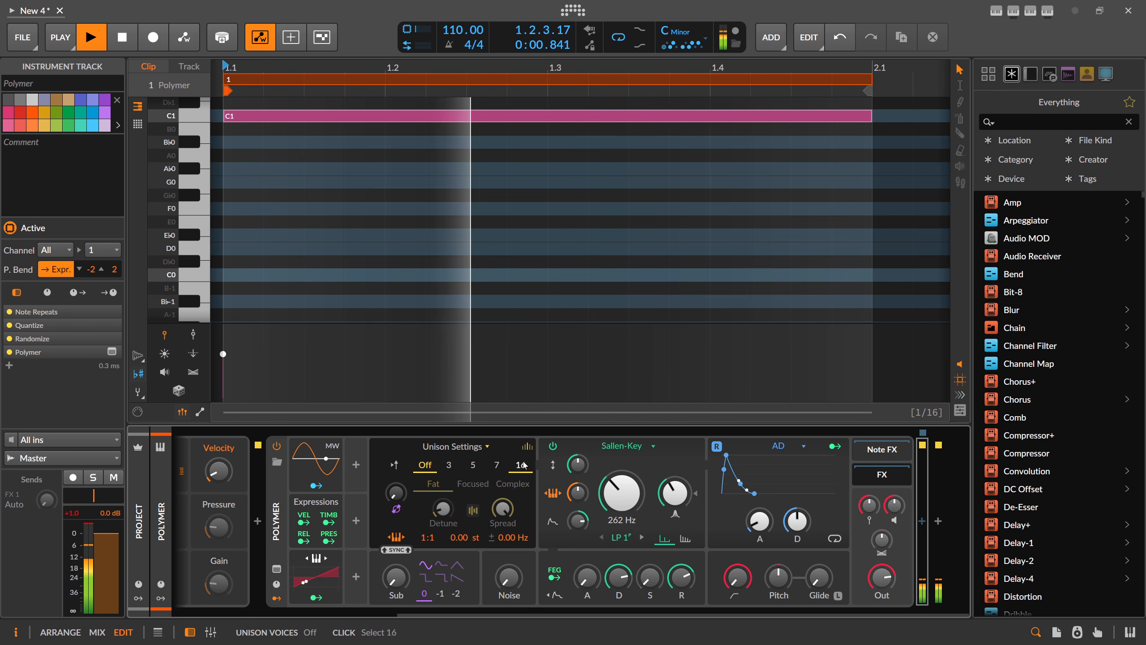
Shorten the filter envelope's decay and release, and the decay of Polymer's AD amplitude envelope
drag(617, 570, 617, 599)
drag(681, 575, 680, 593)
drag(797, 520, 797, 529)
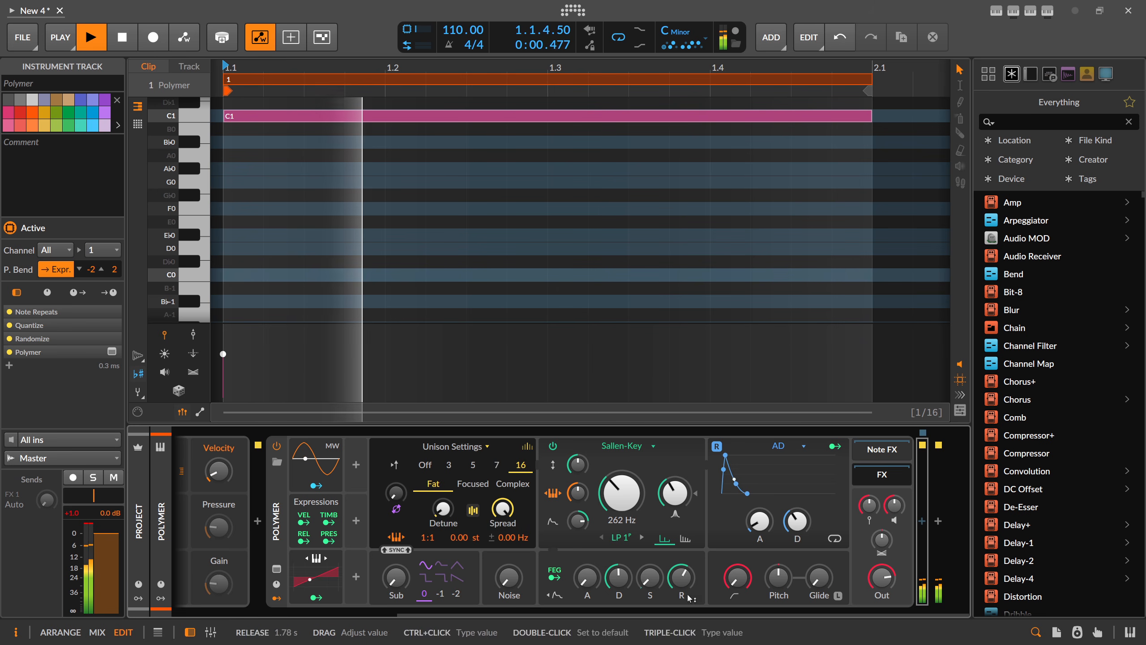
Reduce Randomize's pitch random amount while listening to the clip
drag(677, 615, 508, 615)
drag(396, 471, 396, 477)
key(space)
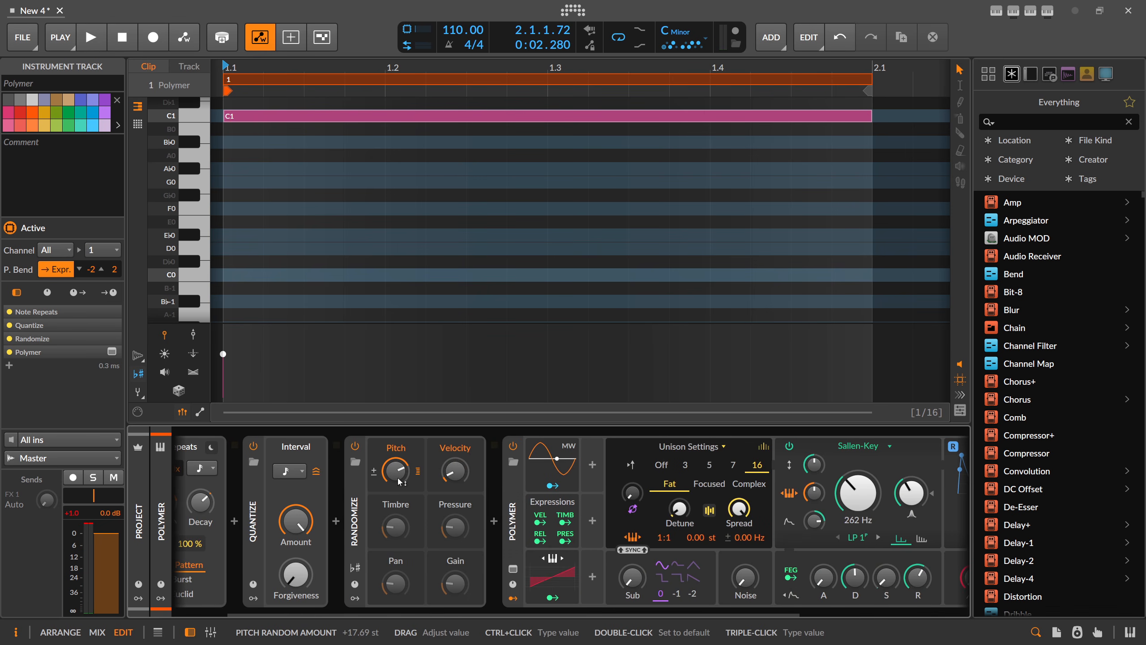
key(space)
drag(398, 478, 398, 480)
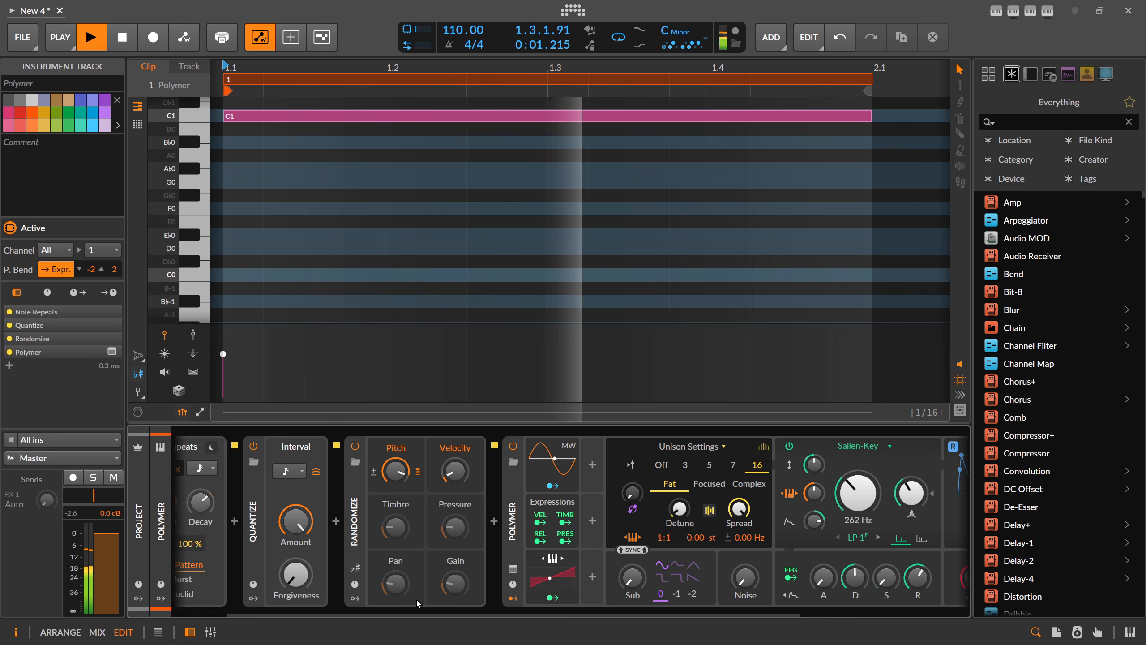
Lower the envelope's modulation of Polymer's filter cutoff, shorten the filter envelope's decay, and stop playback
drag(433, 614, 739, 600)
drag(578, 522, 578, 536)
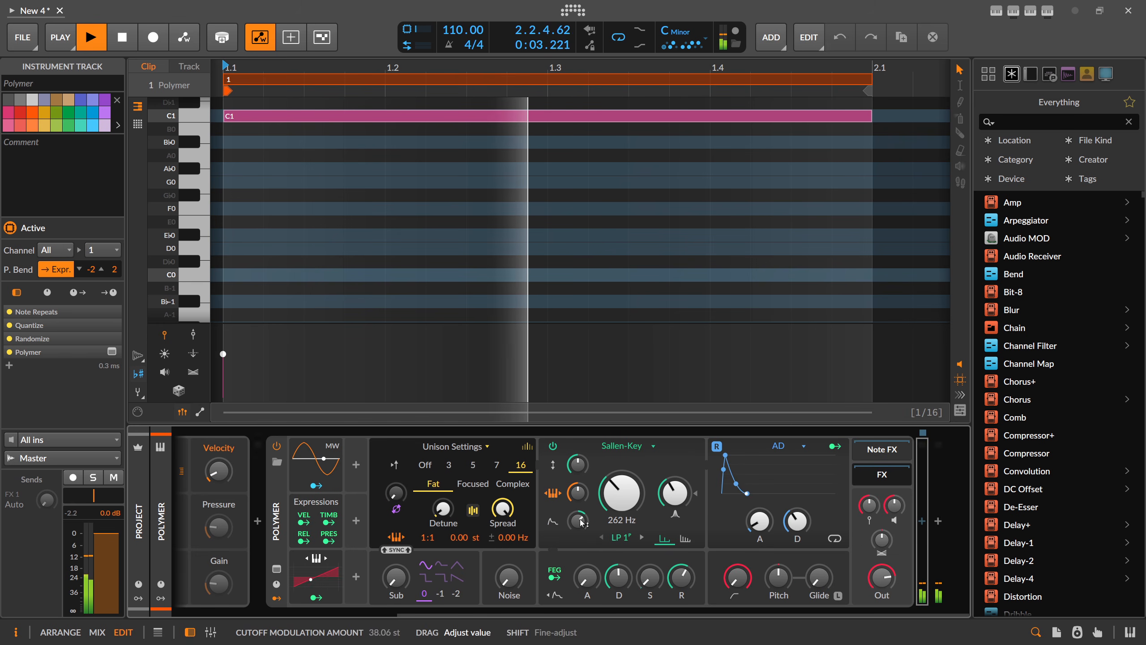
drag(619, 578, 619, 586)
key(space)
Insert a Convolution reverb after Polymer
click(922, 521)
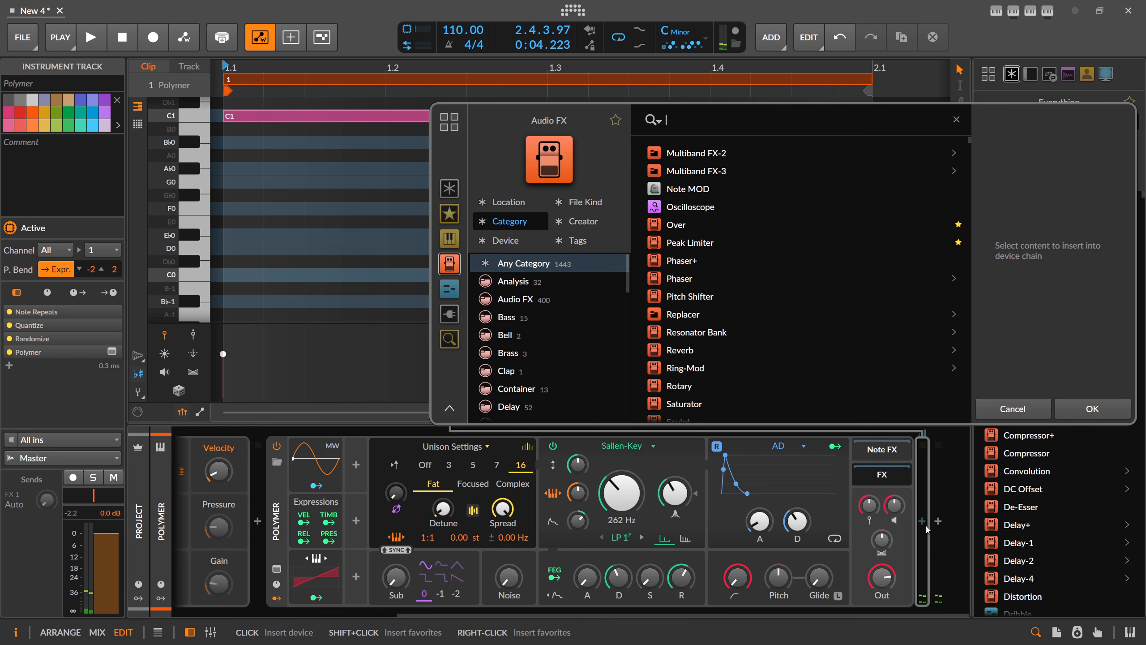
text(conv)
key(Return)
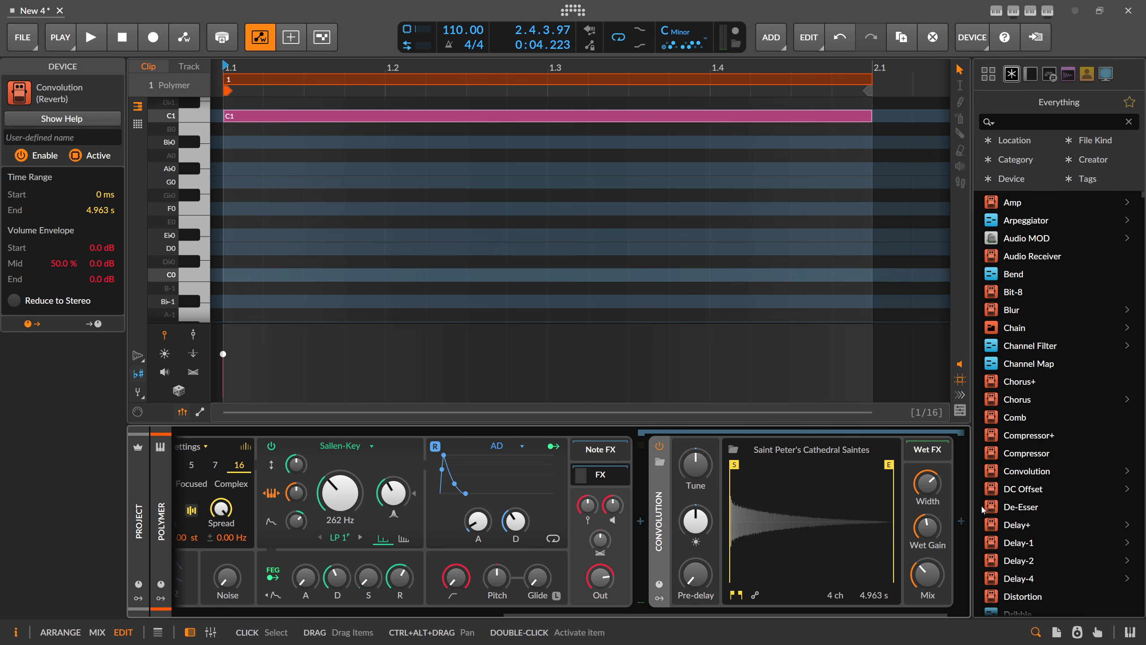
Insert Delay-2 after Convolution and play the clip
click(954, 524)
text(delay)
key(Down)
key(Down)
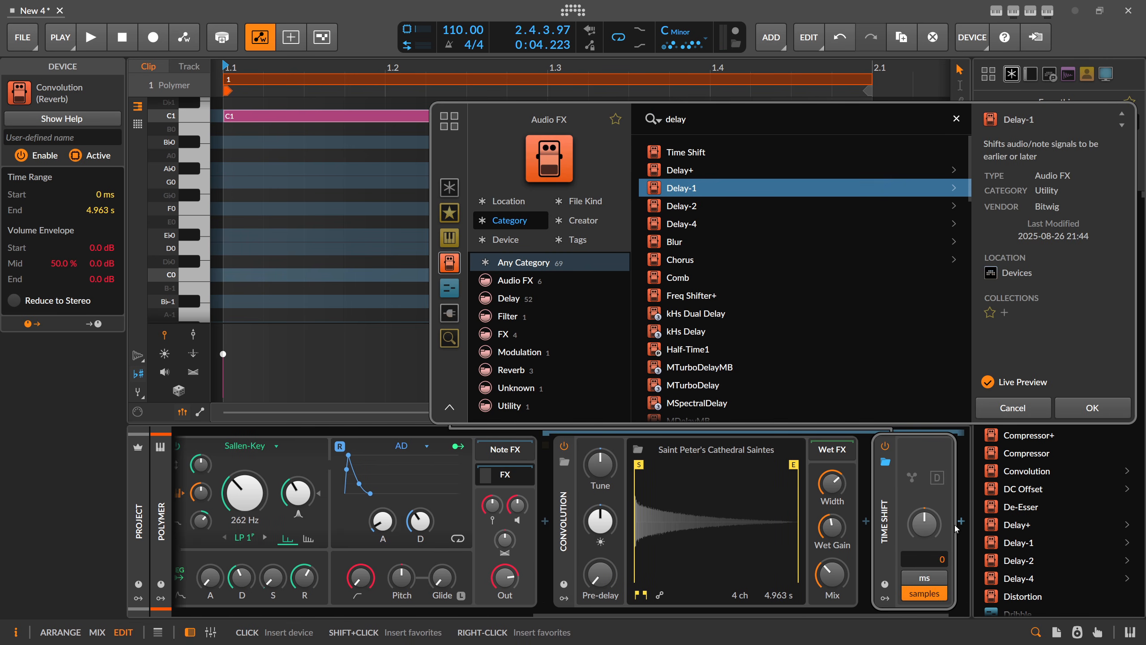
key(Down)
key(Return)
key(space)
Insert Note Transpose before Note Repeats and set its octave shift to +1
scroll(202, 603, left, 10)
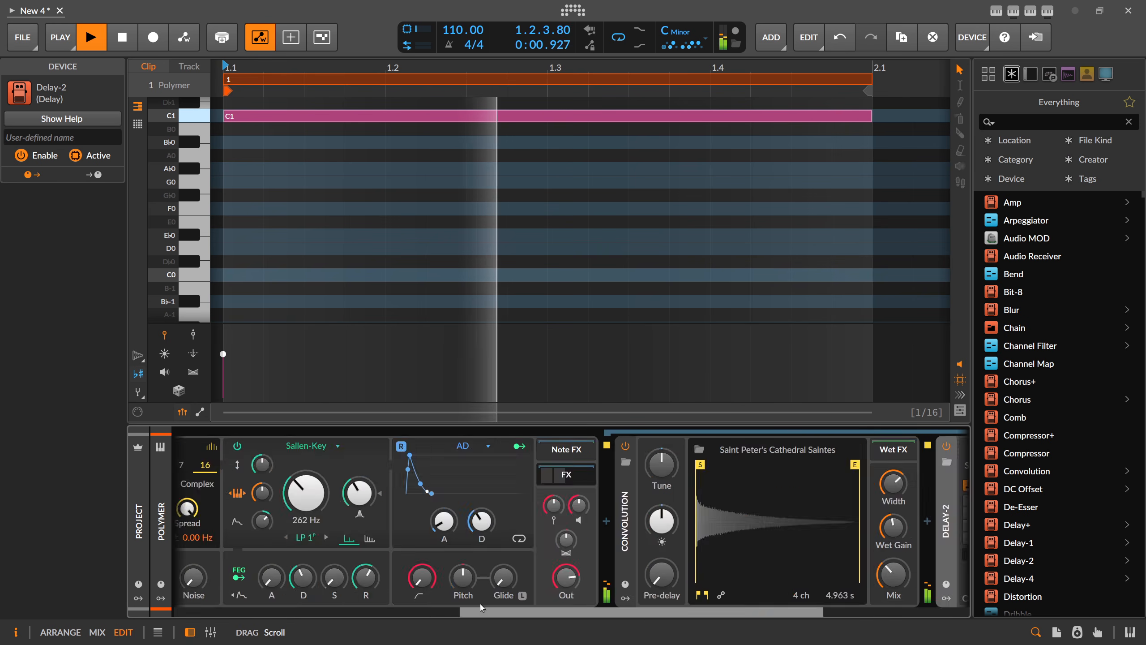
scroll(203, 603, right, 5)
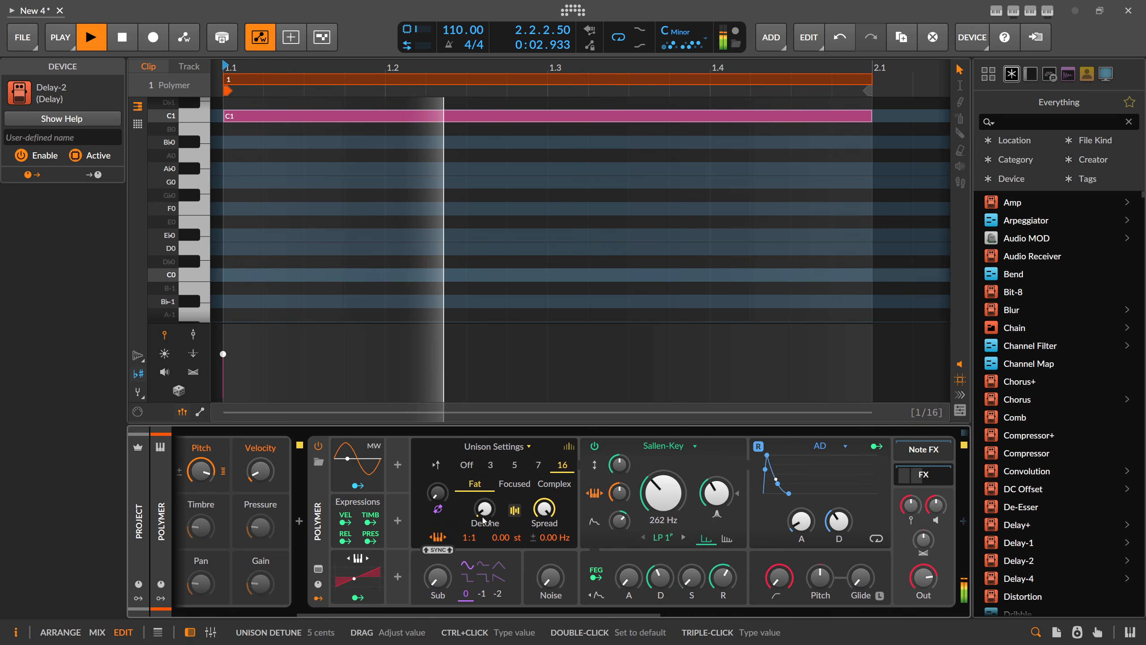
scroll(452, 612, left, 5)
key(space)
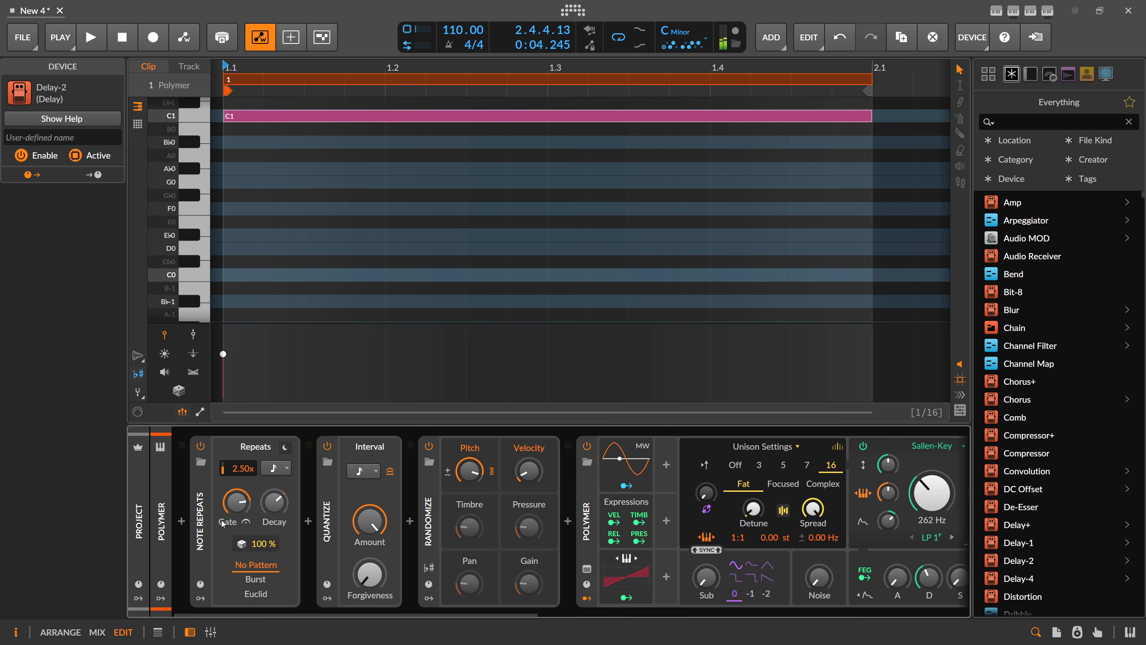
click(183, 522)
text(trans)
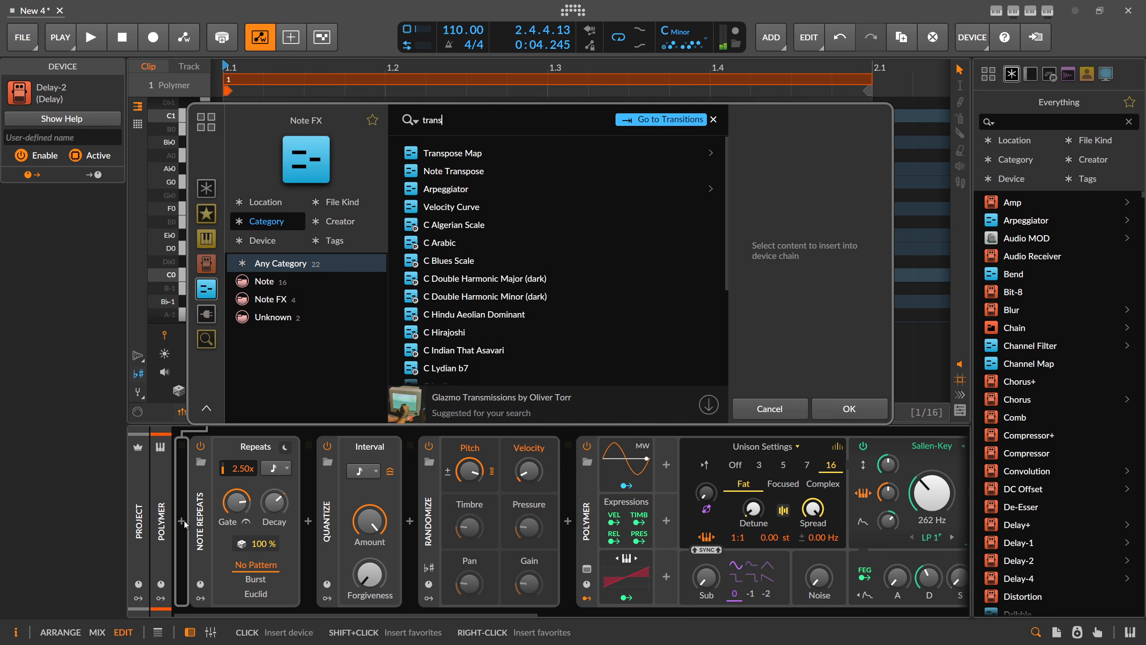
key(Down)
key(Return)
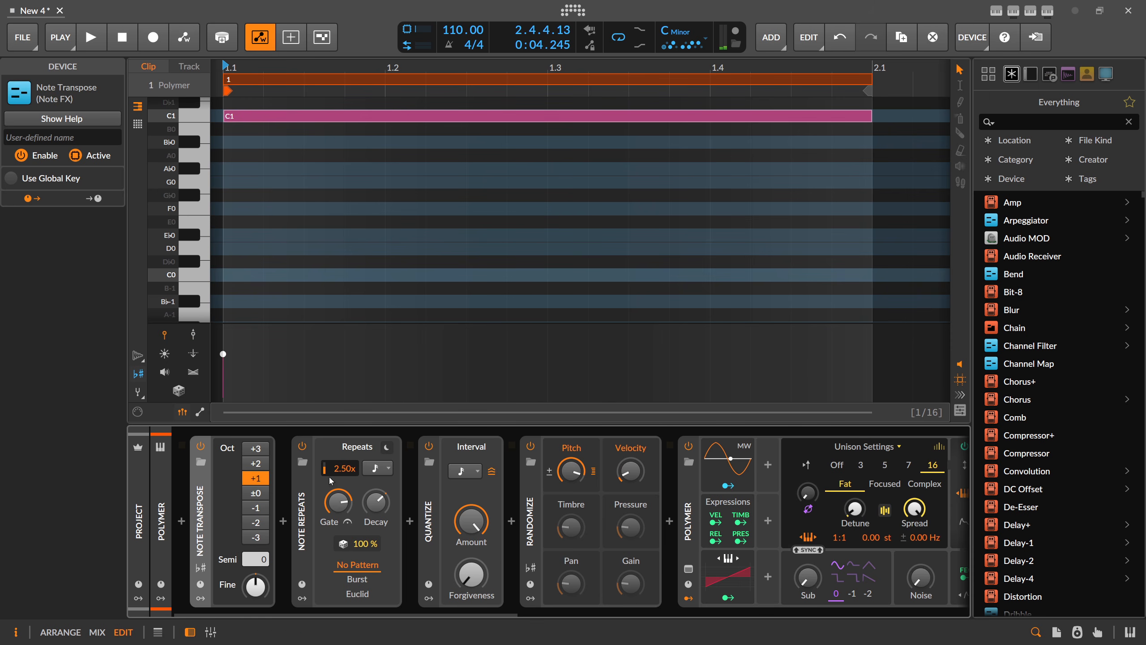
Set the AD amplitude envelope's attack to 1.12 ms and slightly shorten its decay during playback
key(space)
drag(372, 615, 581, 616)
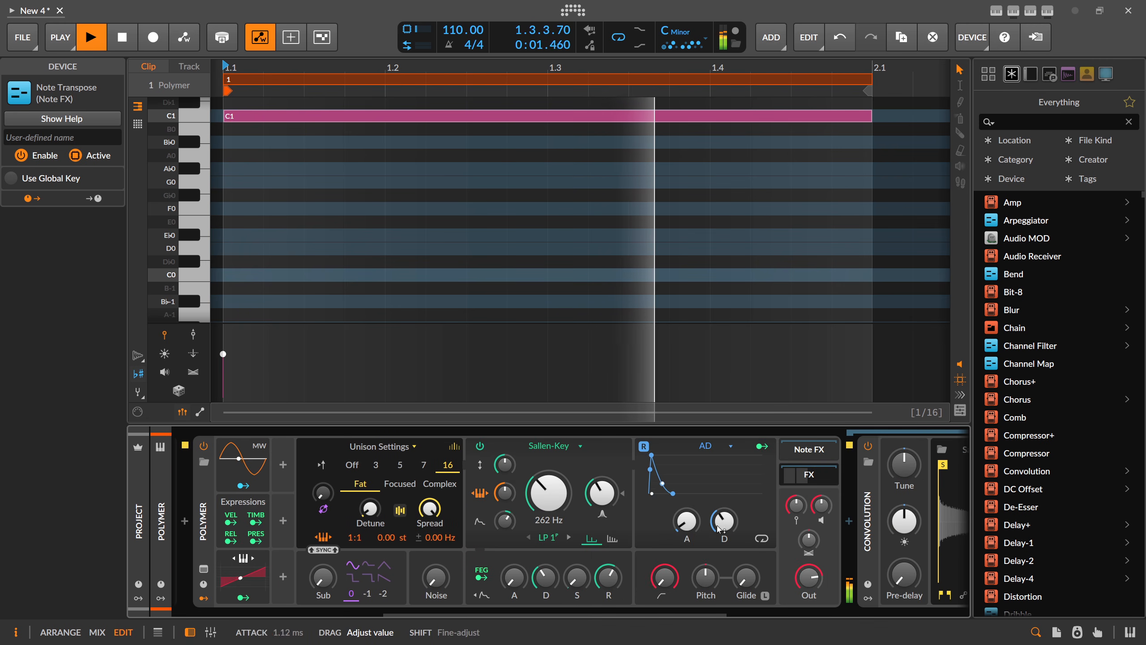
drag(718, 527, 718, 532)
drag(590, 613, 381, 614)
key(space)
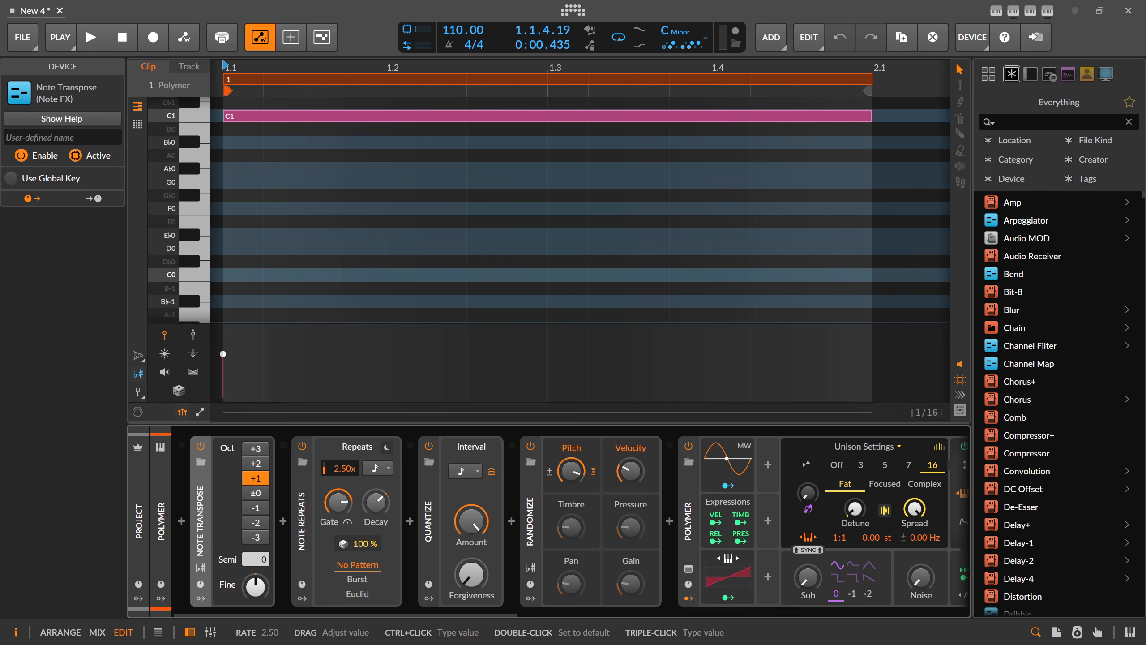
Set the Note Repeats rate to 1.00x and lower Randomize's pitch random amount to about 8 st
key(space)
drag(571, 471, 571, 534)
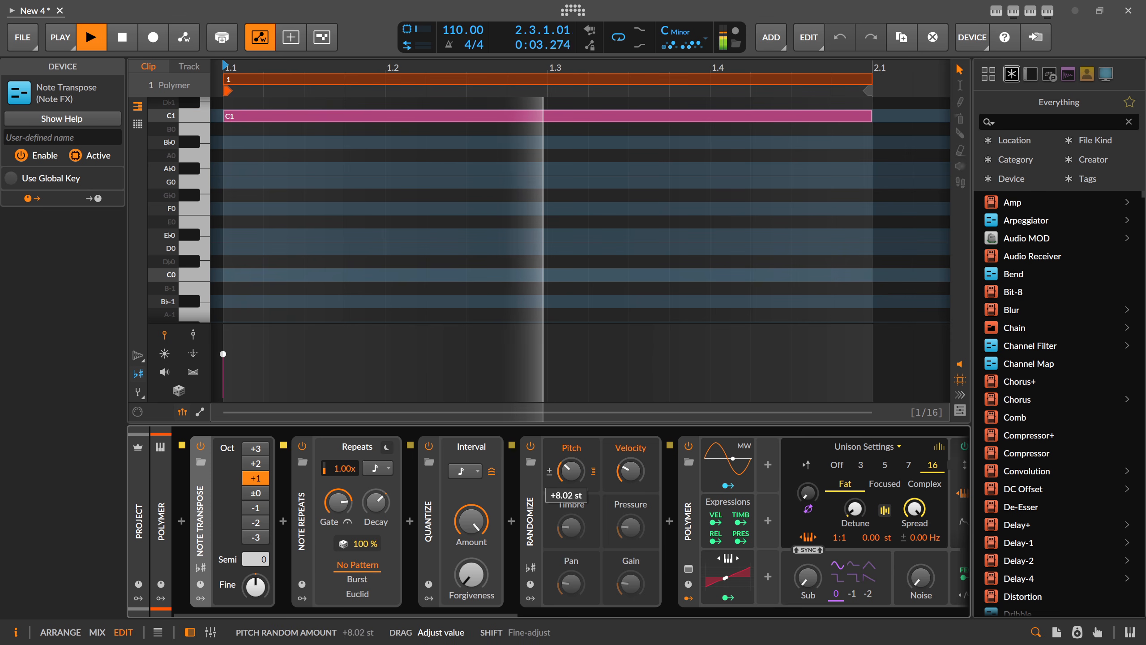
Set Note Transpose's octave shift to +3 and readjust Randomize's pitch random amount while listening
click(256, 449)
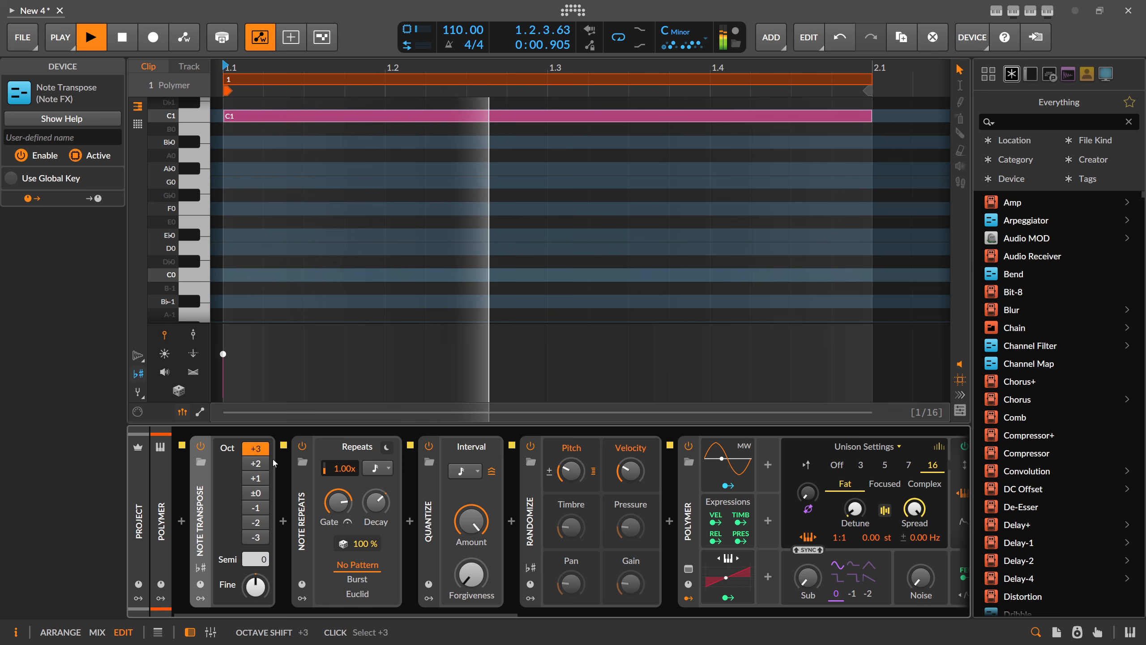
drag(570, 472, 570, 437)
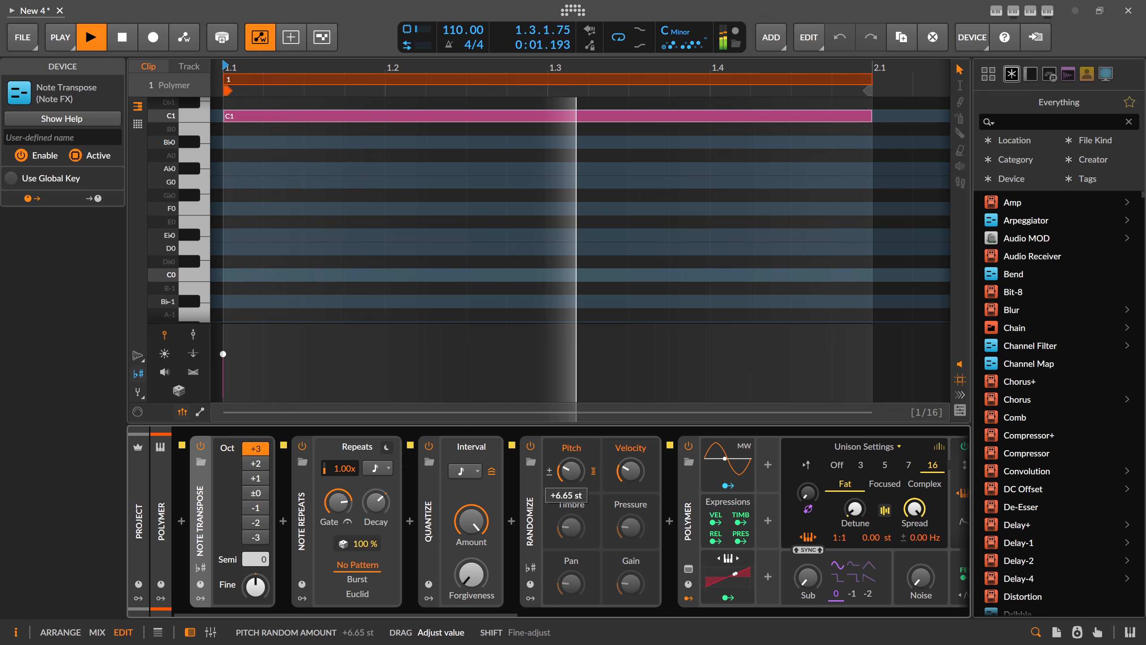
key(space)
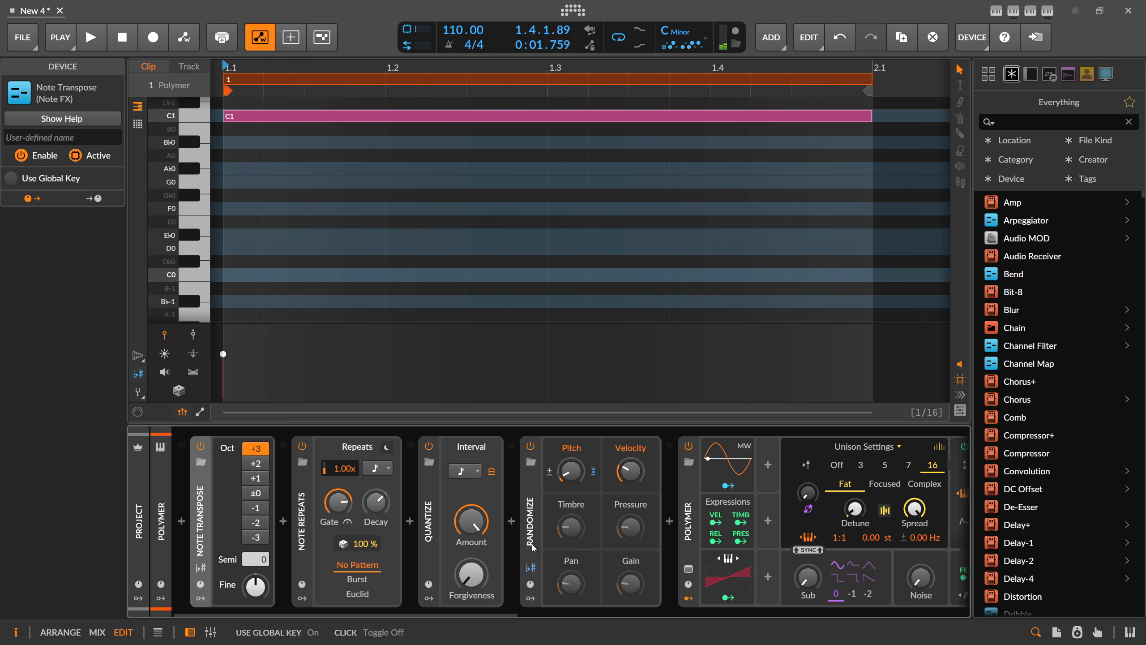
Make Randomize use the global key and raise its pitch random amount to about 20.4 st during playback
key(space)
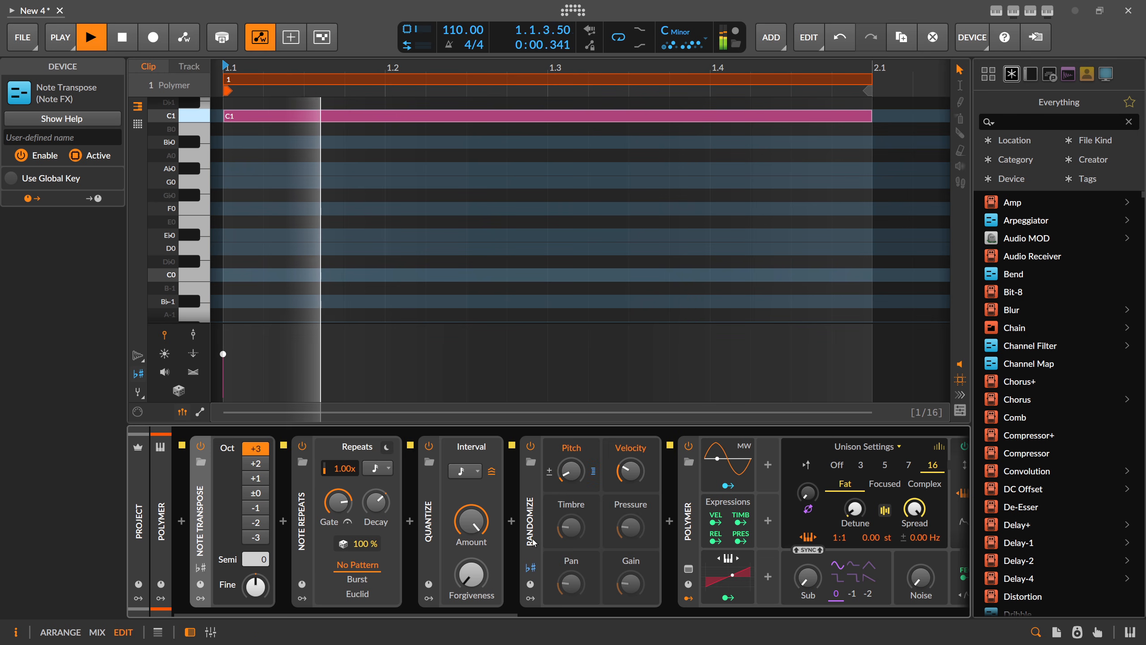
mouse_move(571, 470)
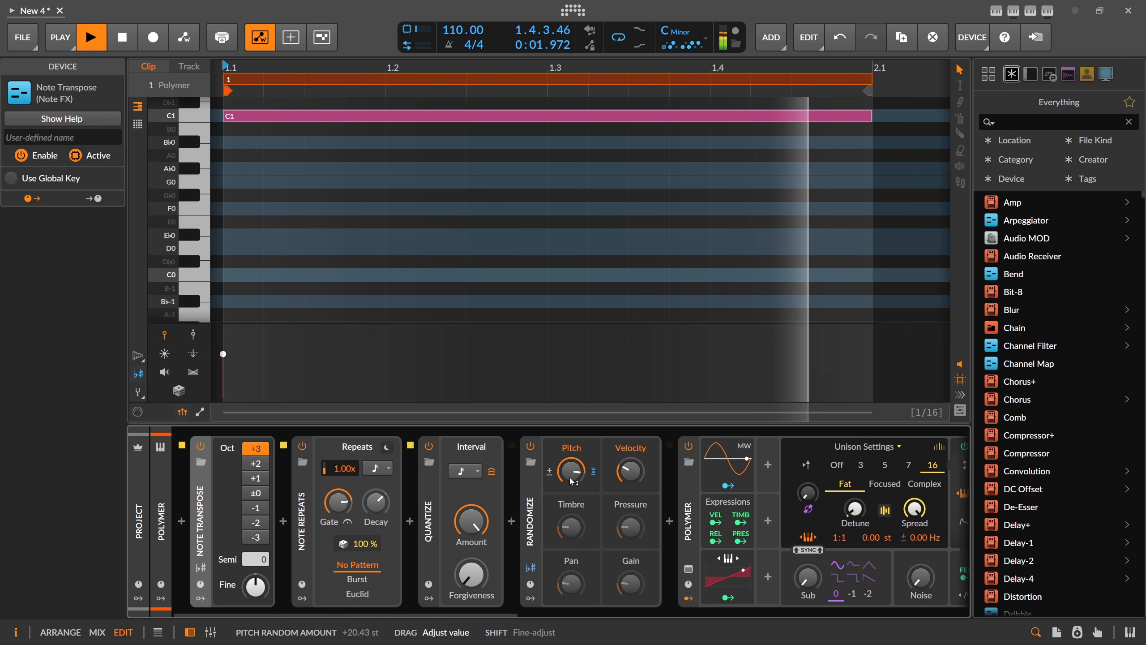
key(space)
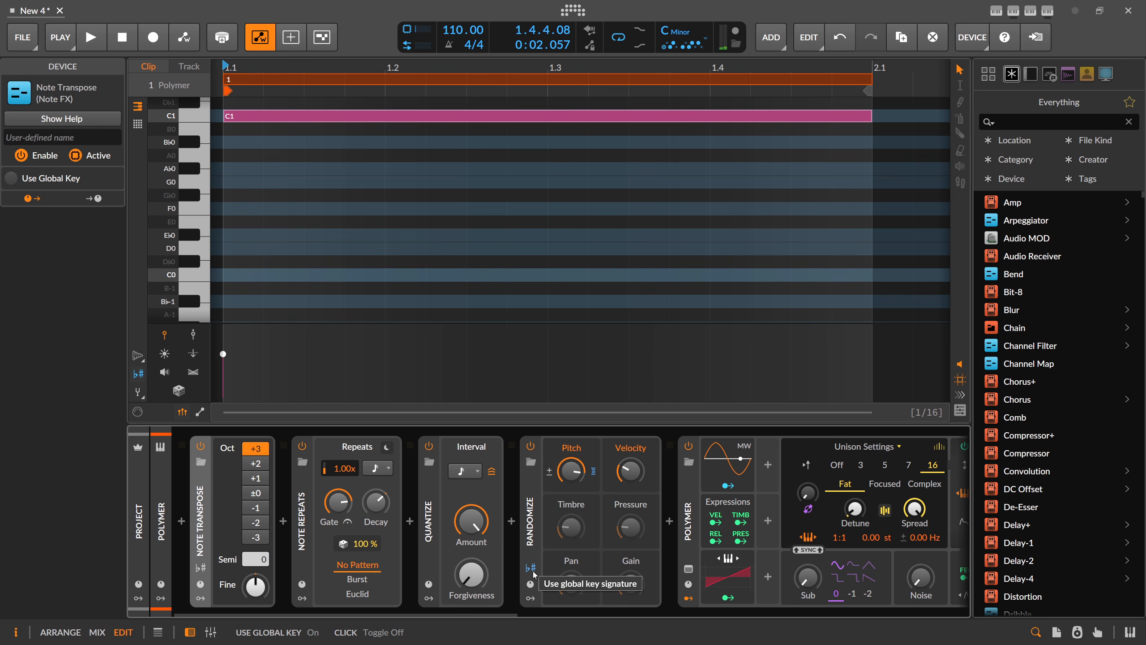
Delete the Randomize, Note Transpose, Note Repeats and Quantize devices that precede Polymer
click(530, 542)
key(Delete)
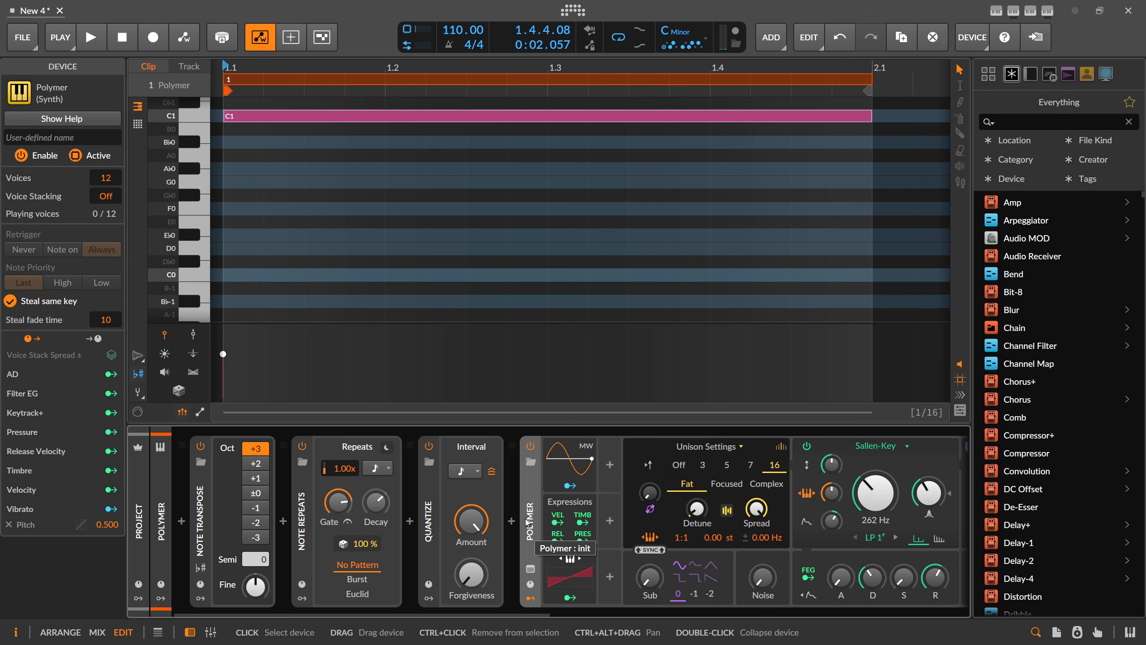
click(207, 581)
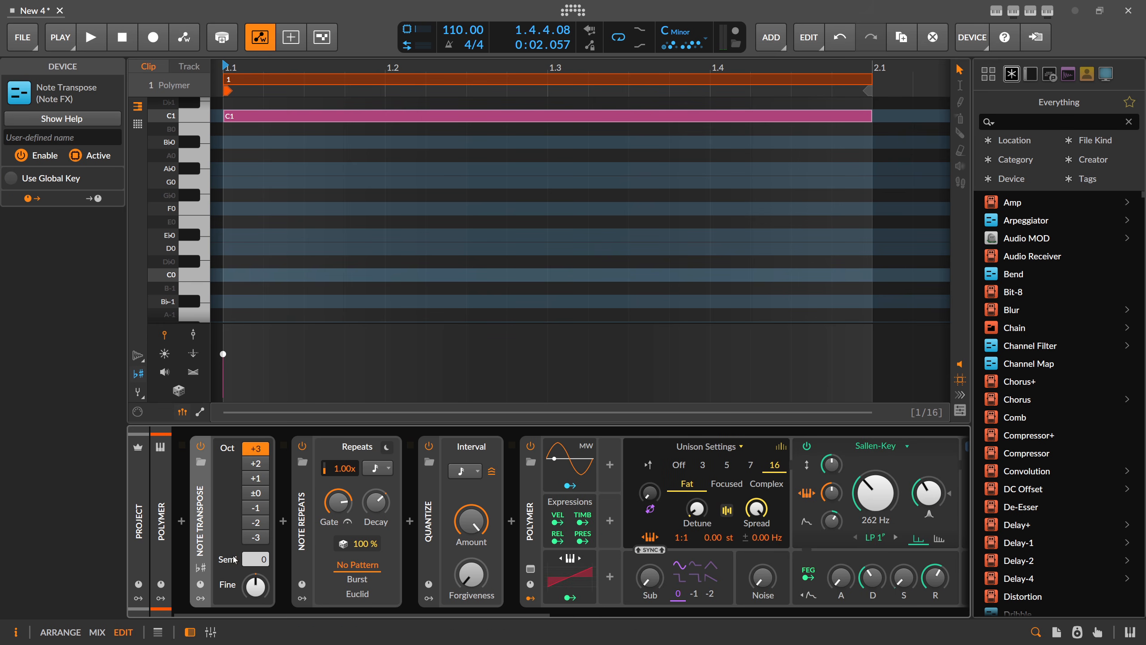
click(201, 568)
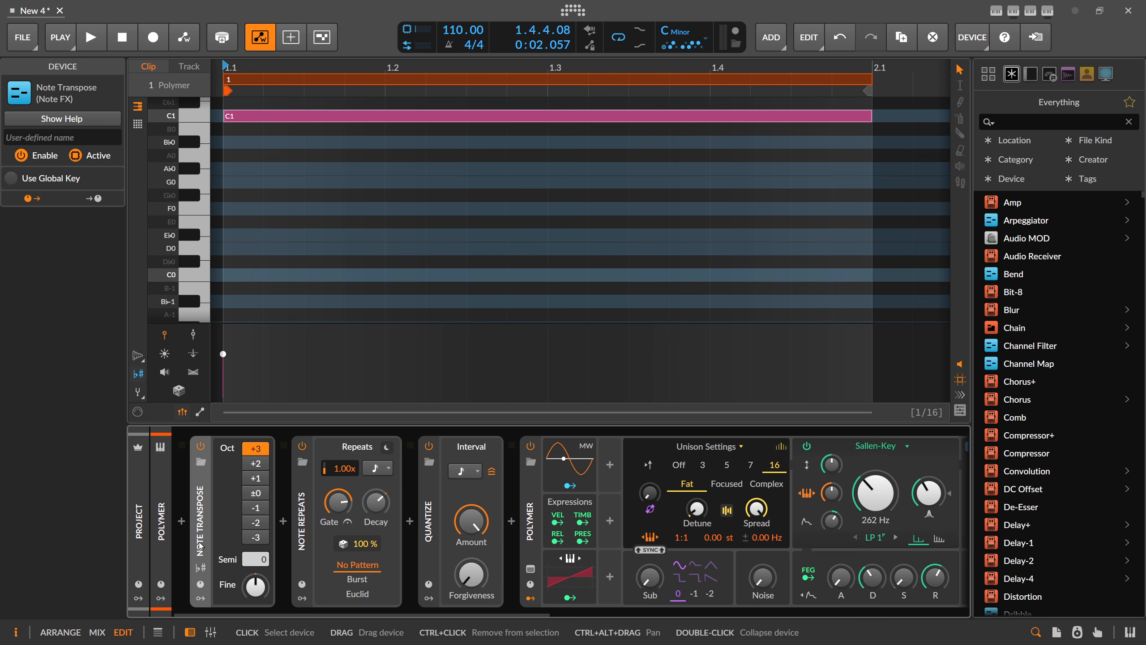
key(Delete)
key(Delete)
key(Delete)
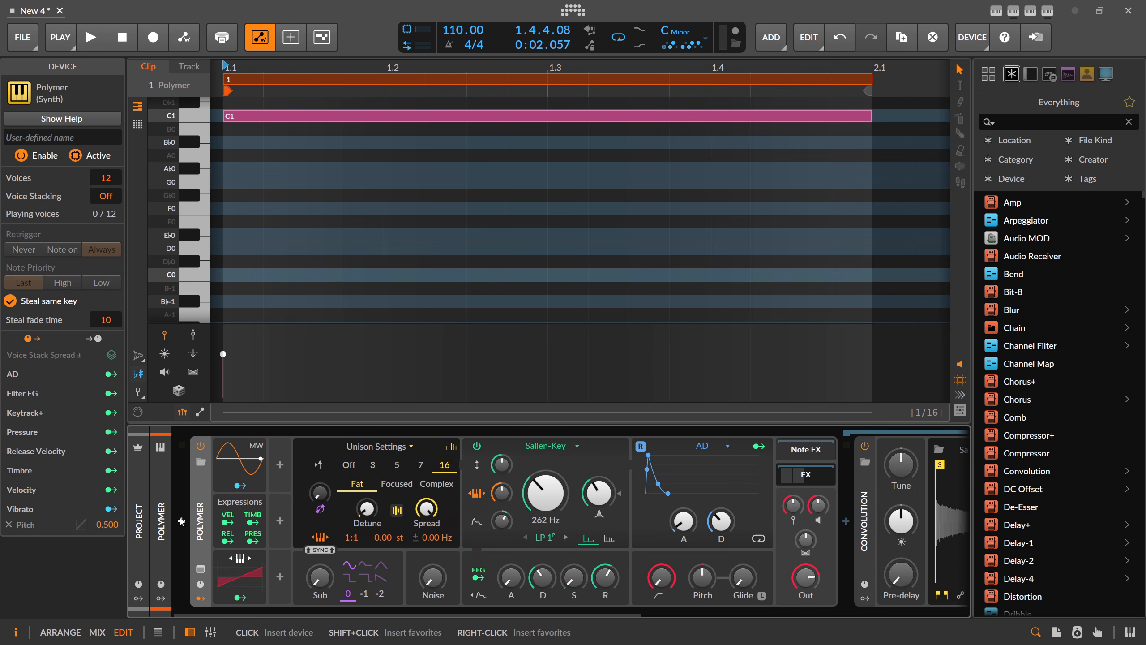
Insert the Multi-note device before Polymer
click(181, 522)
text(multi)
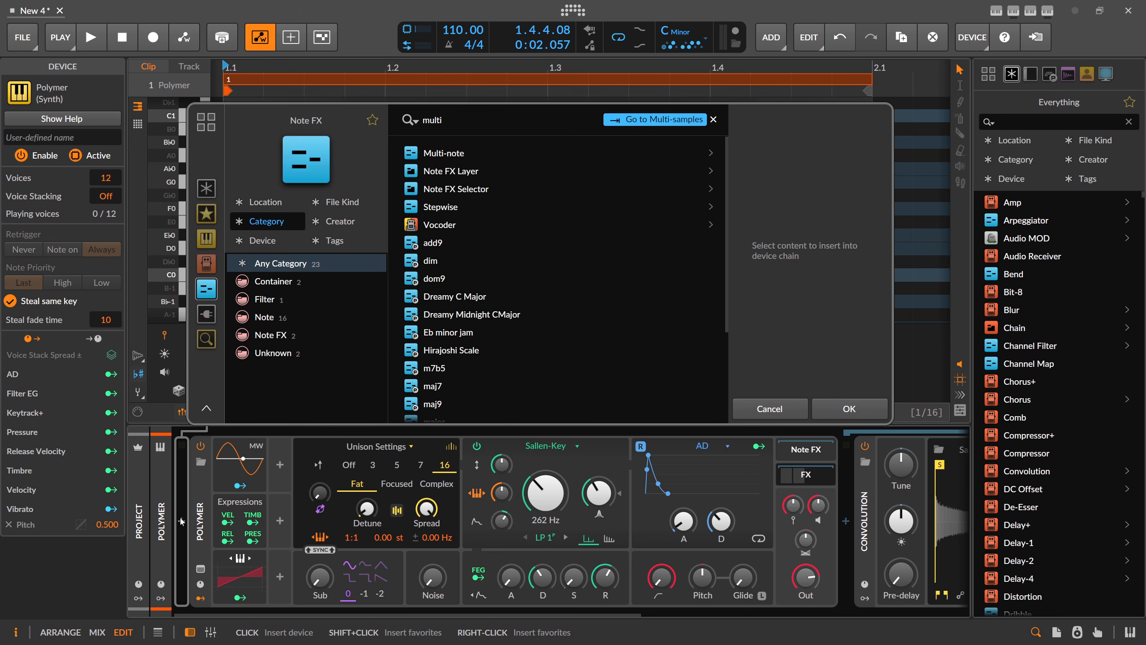
key(Down)
key(Return)
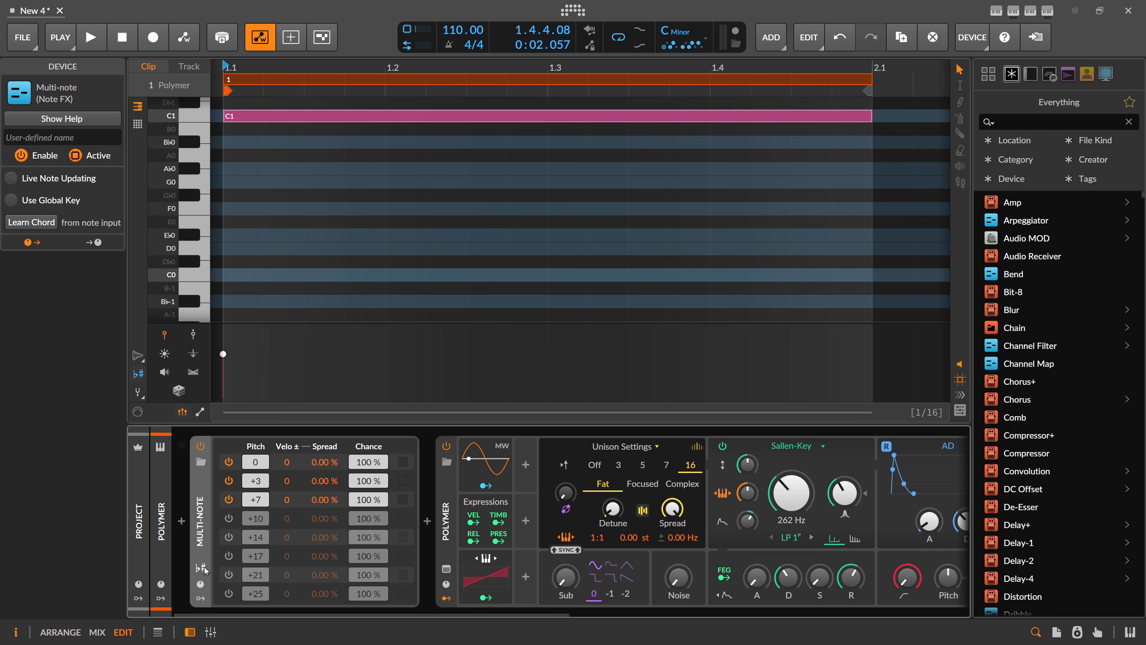
Turn on Use Global Key for Multi-note and play the clip to hear the chord
click(204, 569)
key(space)
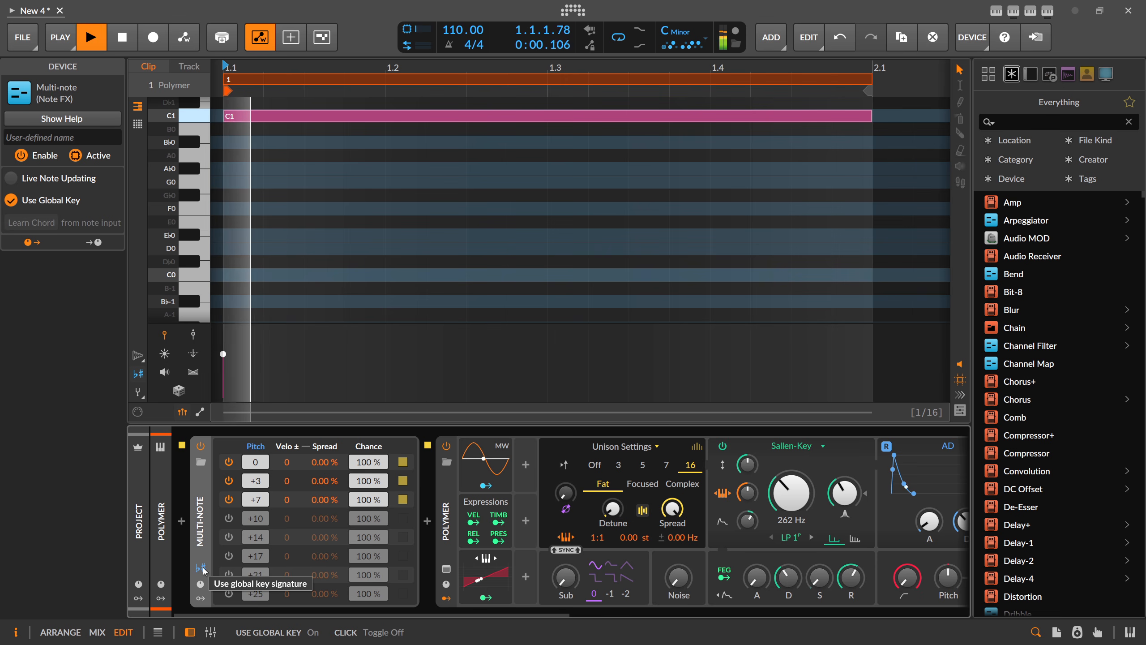
key(space)
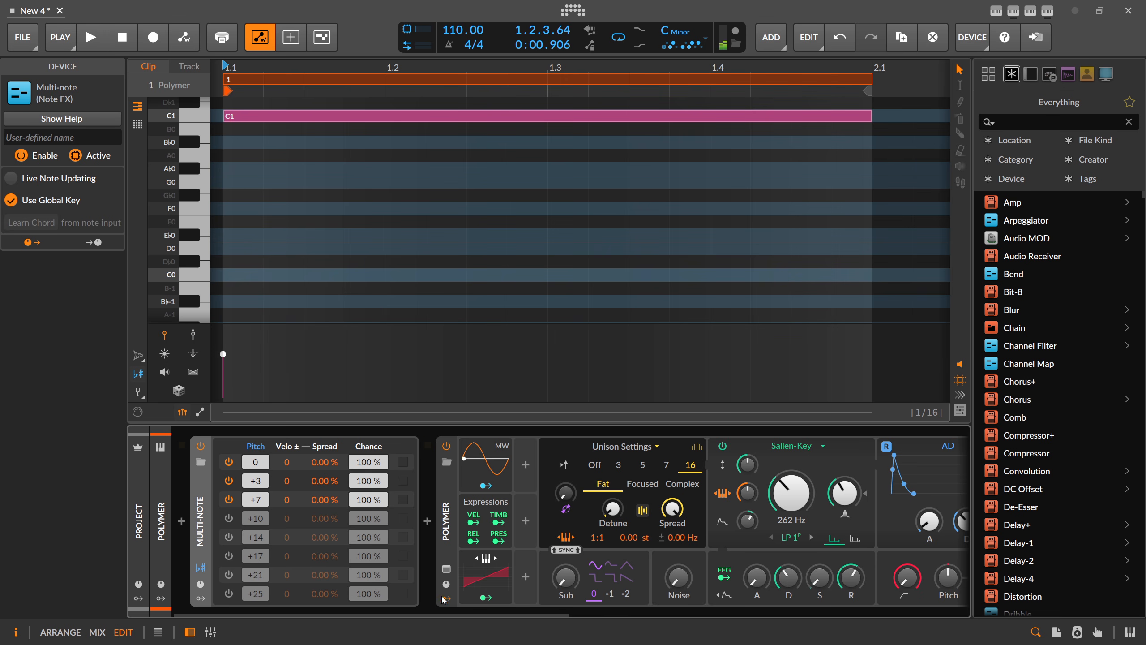
Raise Polymer's filter envelope decay and set the AD envelope's decay to 1.22 s, auditioning the clip
drag(437, 616, 554, 616)
drag(515, 521, 515, 507)
key(space)
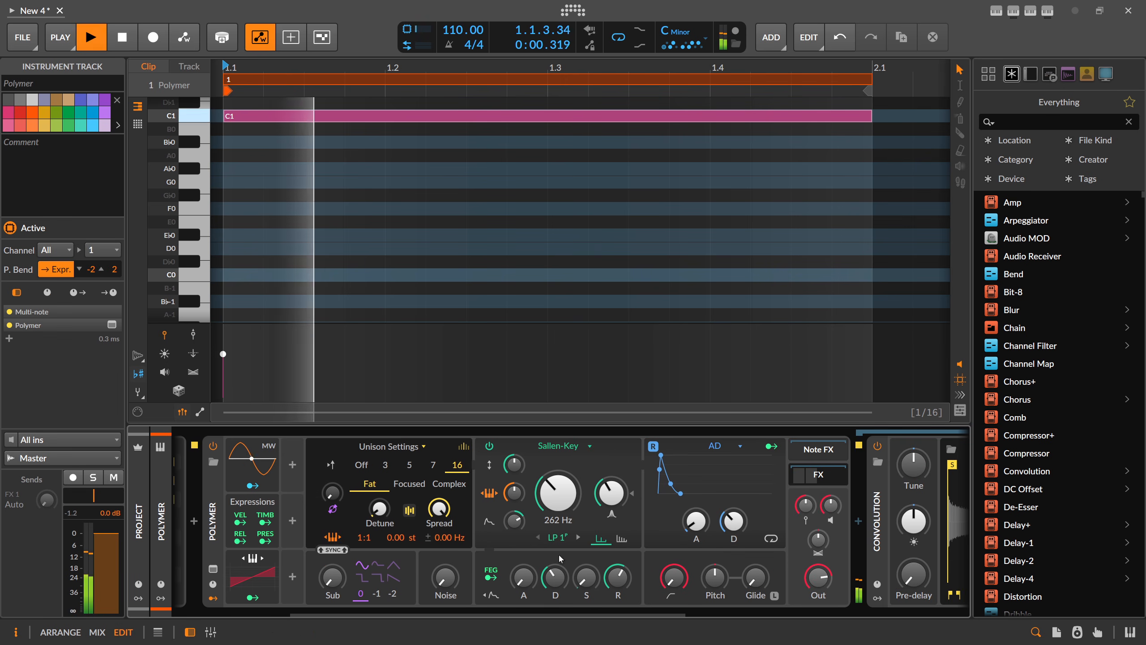
key(space)
drag(555, 577, 555, 563)
drag(734, 521, 734, 503)
key(space)
key(space)
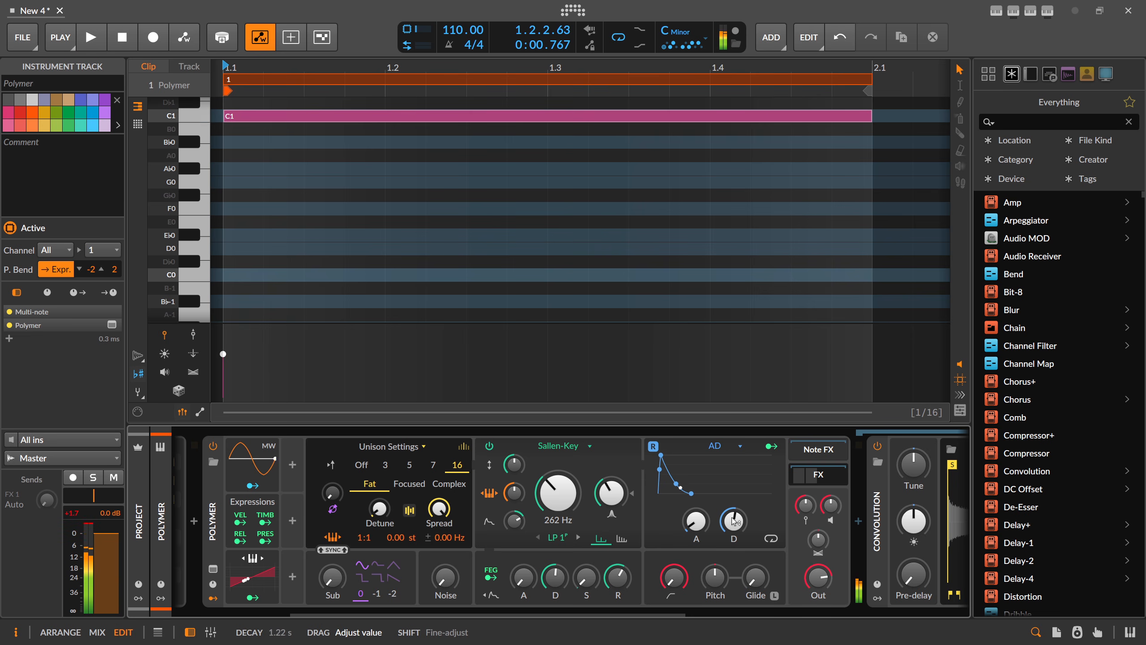
Transpose the C1 note up an octave to C2 and shorten it to two beats
scroll(306, 212, up, 4)
scroll(303, 212, down, 2)
drag(296, 214, 301, 262)
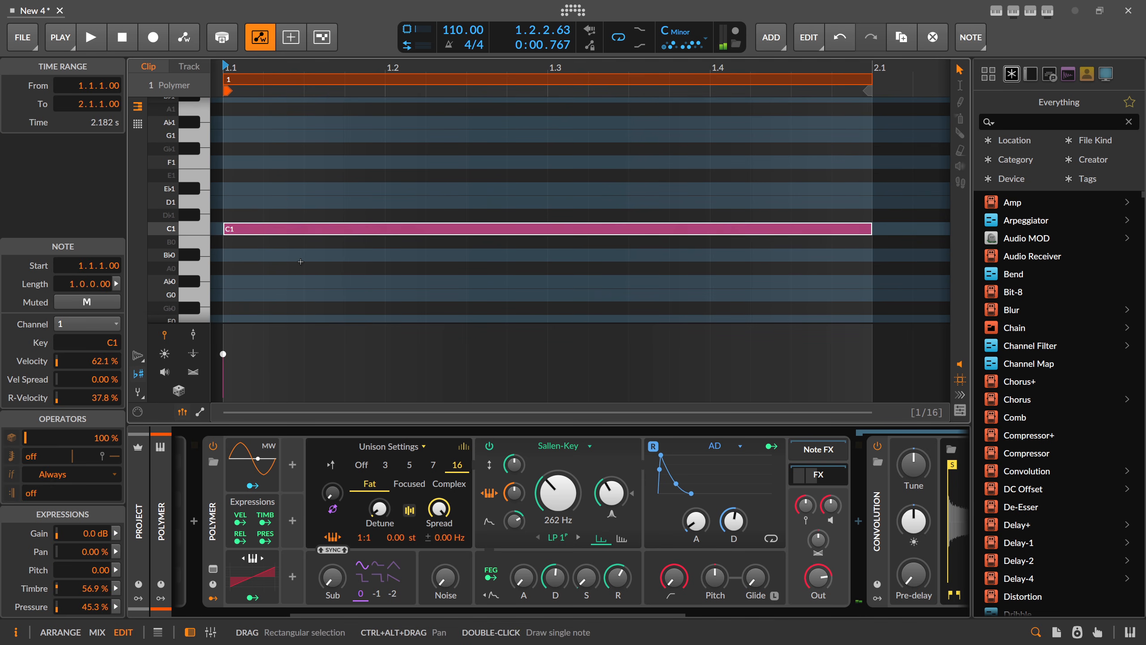
key(shift+Up)
scroll(296, 67, down, 3)
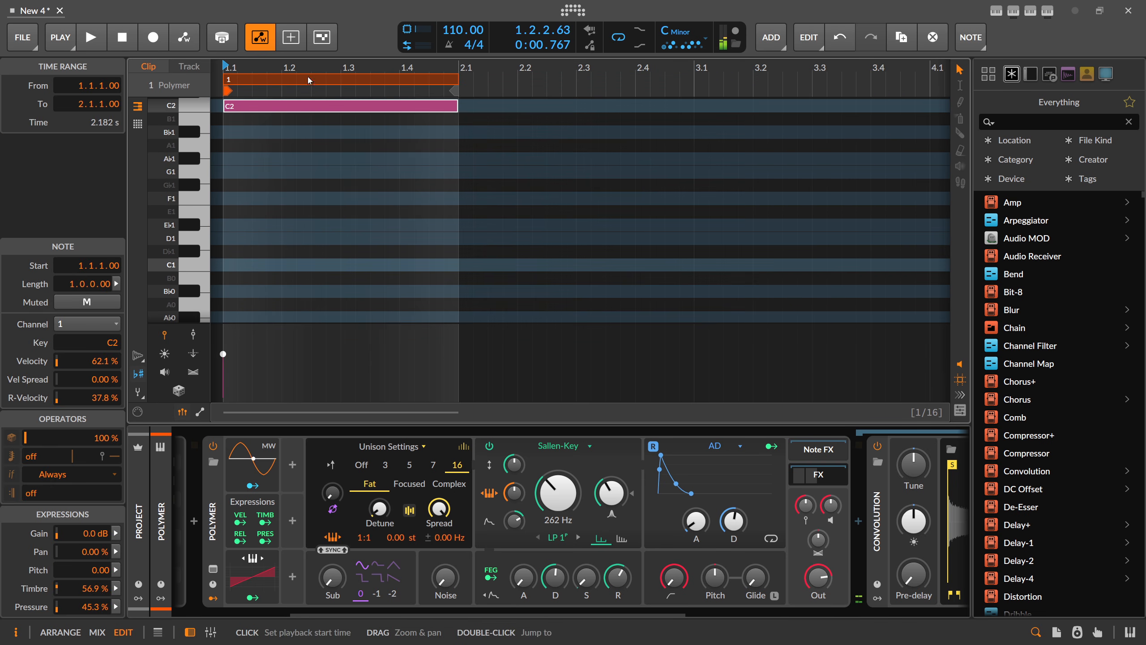
drag(457, 107, 336, 109)
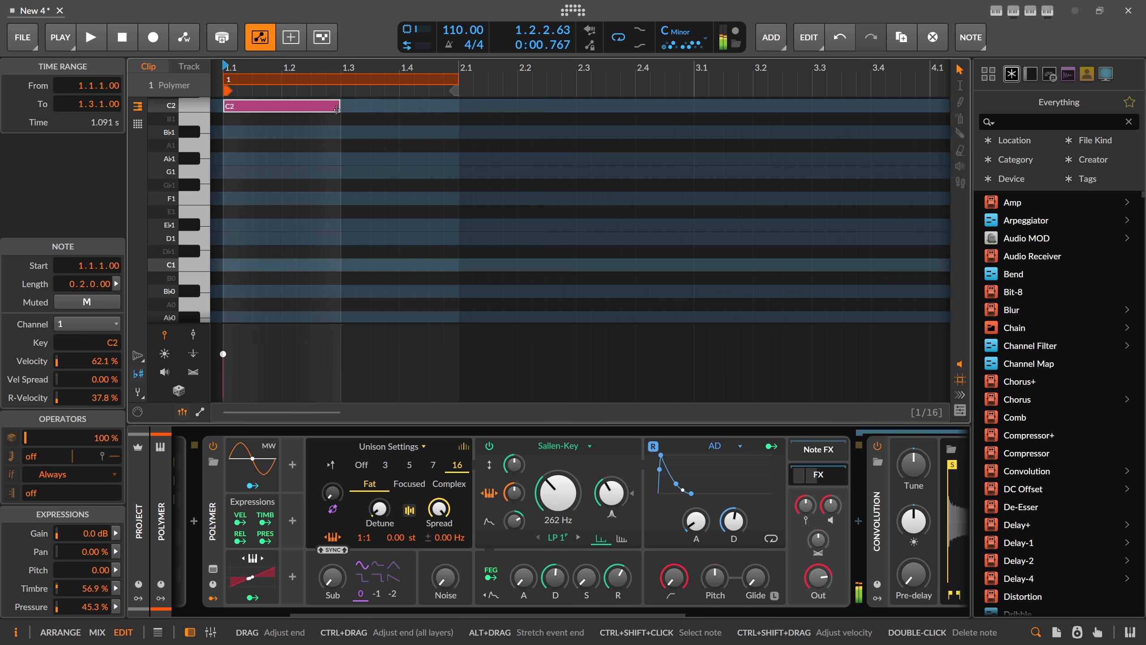
Add two-beat notes B♭1, D2 and C2 after the first note, extend the clip to two bars, and play it
double_click(348, 132)
scroll(305, 131, up, 3)
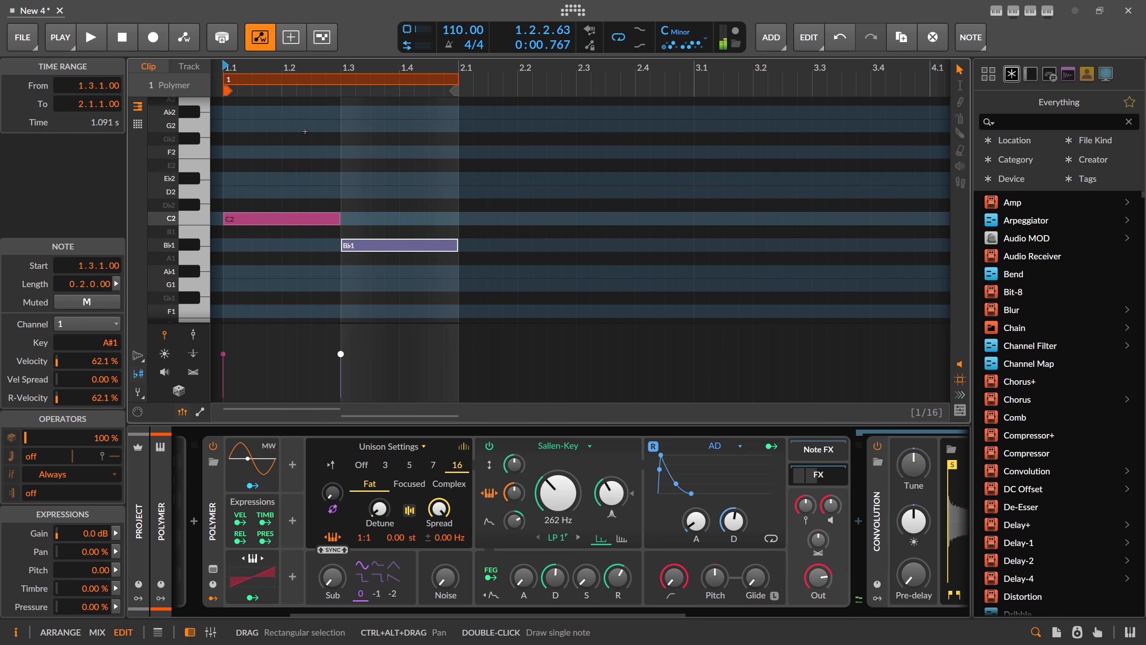
double_click(460, 194)
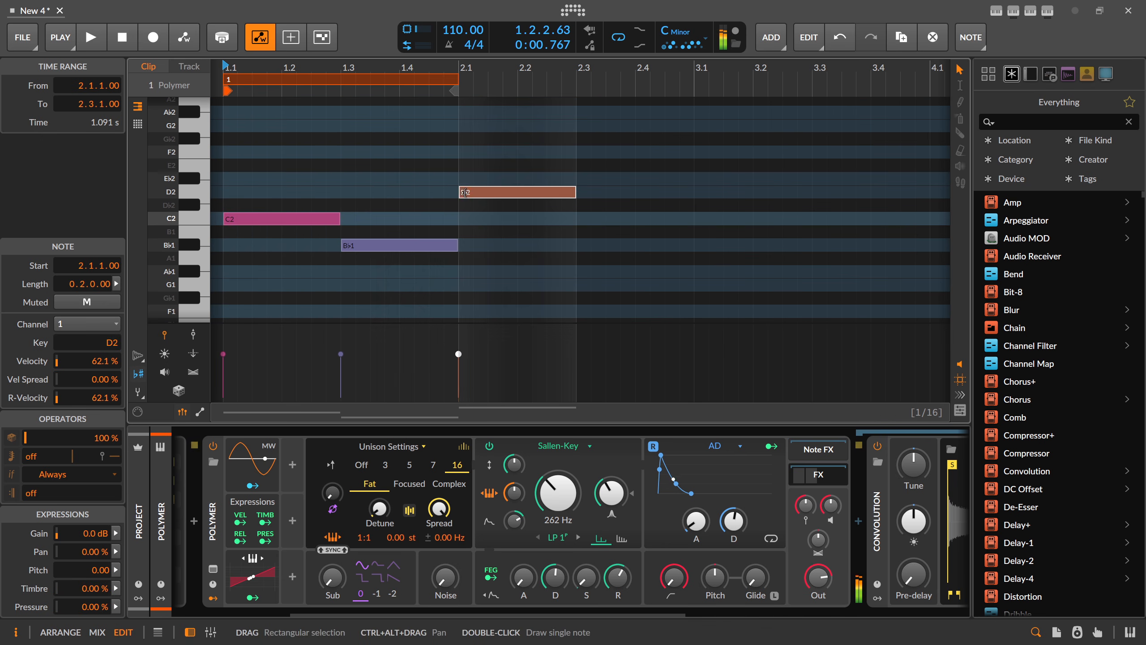
double_click(582, 220)
drag(471, 90, 585, 101)
key(space)
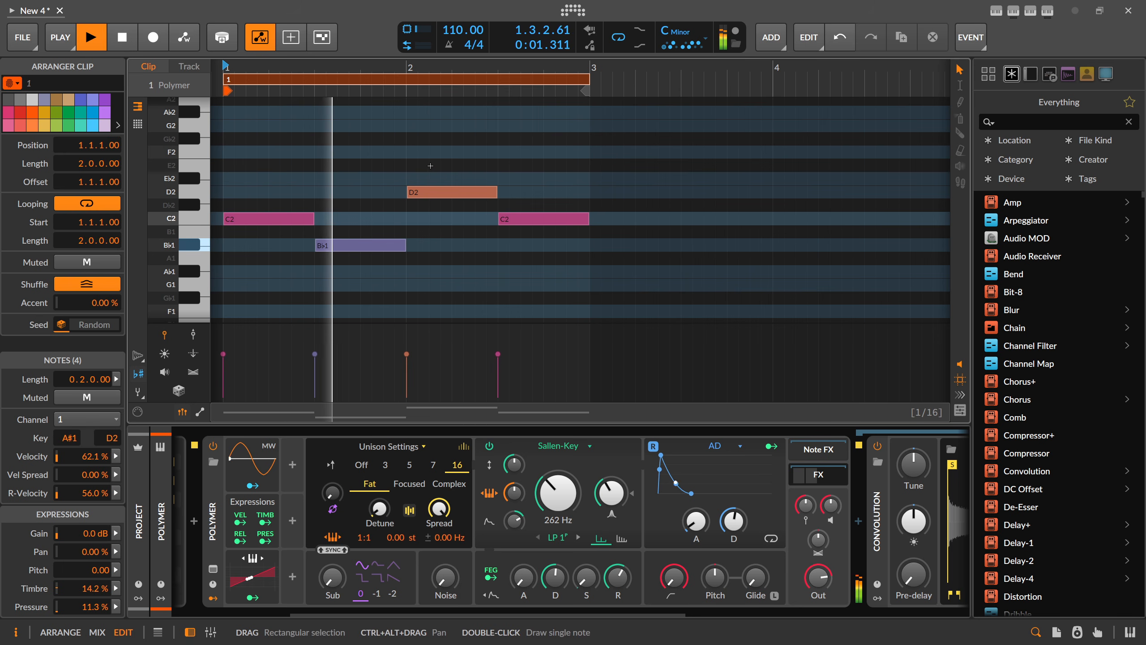
Set Multi-note's second note pitch to +2 and audition the clip
scroll(299, 596, left, 5)
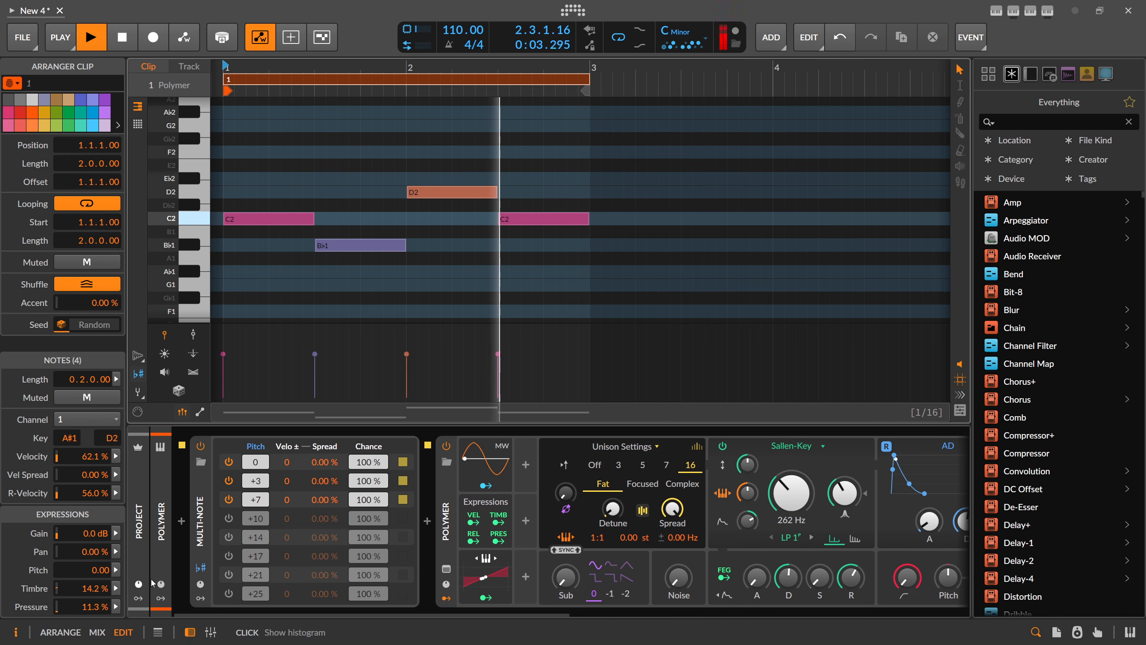
key(space)
drag(255, 484, 255, 490)
key(z)
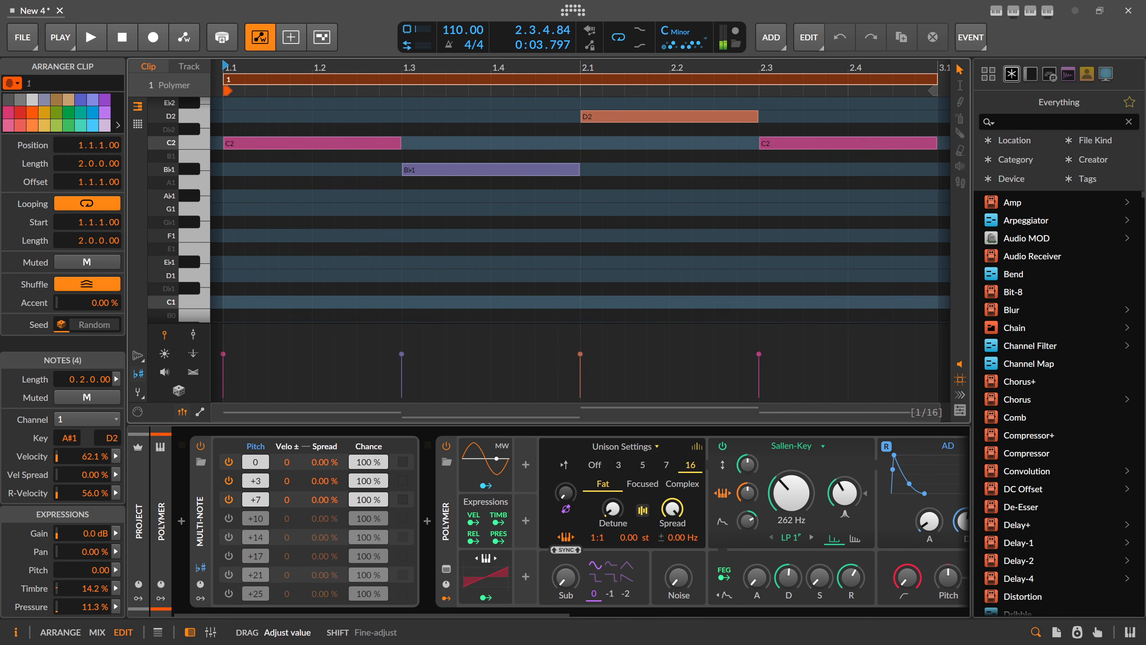
key(space)
key(space)
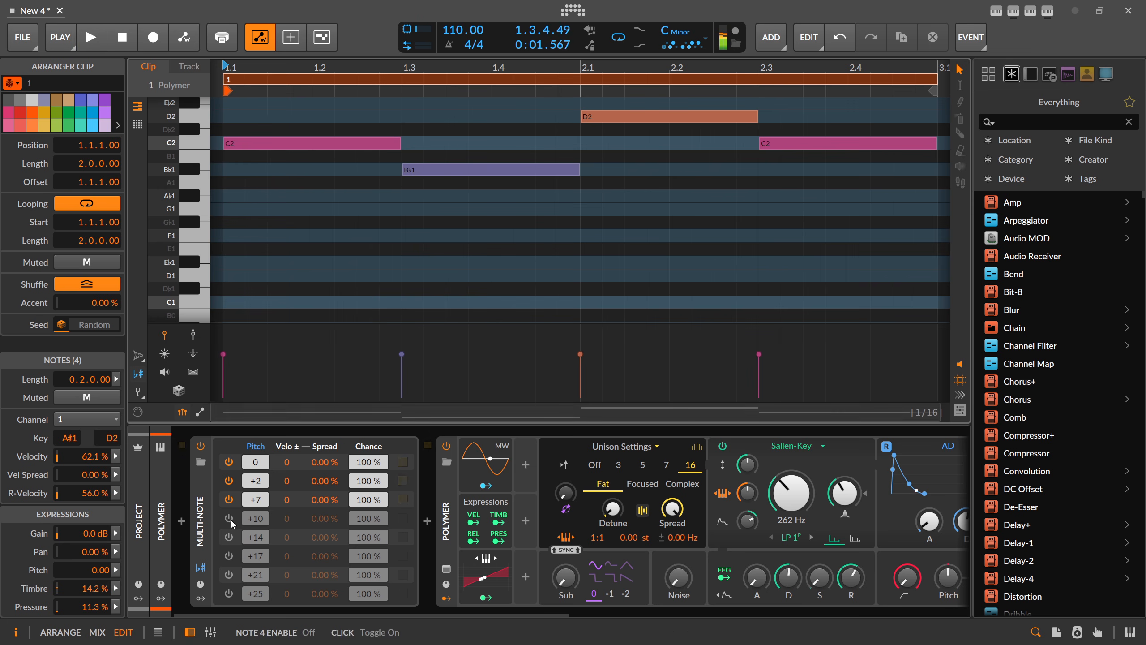
Turn on Multi-note's fourth note at +6, set the third note to +5, and audition the chords
click(229, 519)
key(space)
mouse_move(255, 519)
mouse_down()
mouse_move(256, 539)
mouse_move(255, 504)
mouse_up()
key(space)
key(space)
key(space)
key(space)
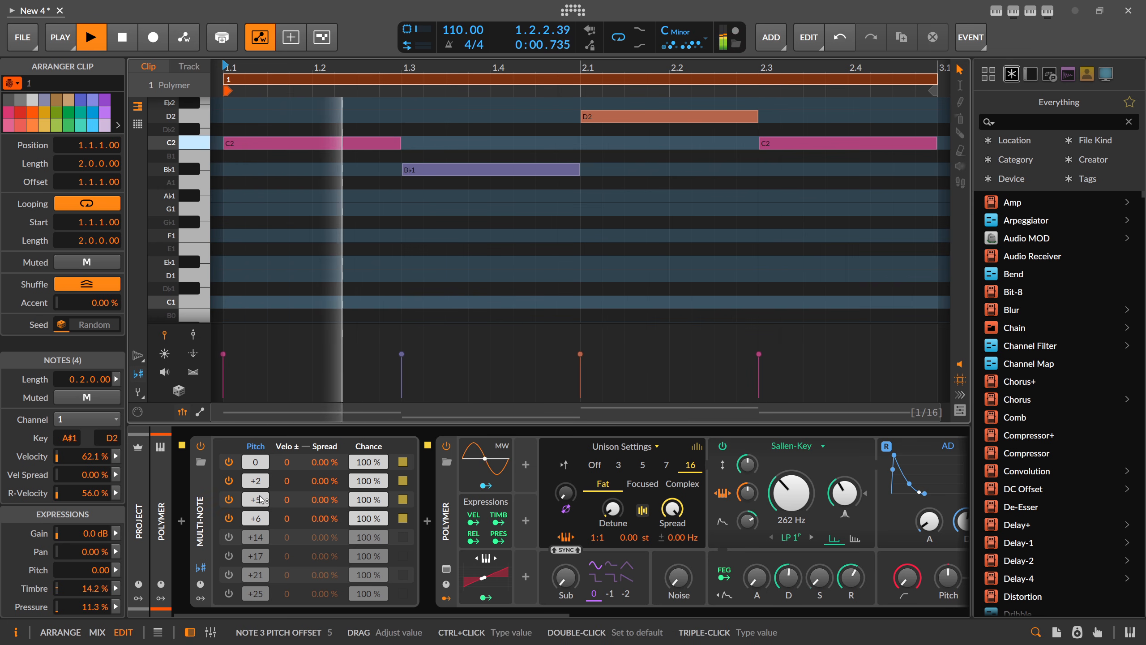
key(space)
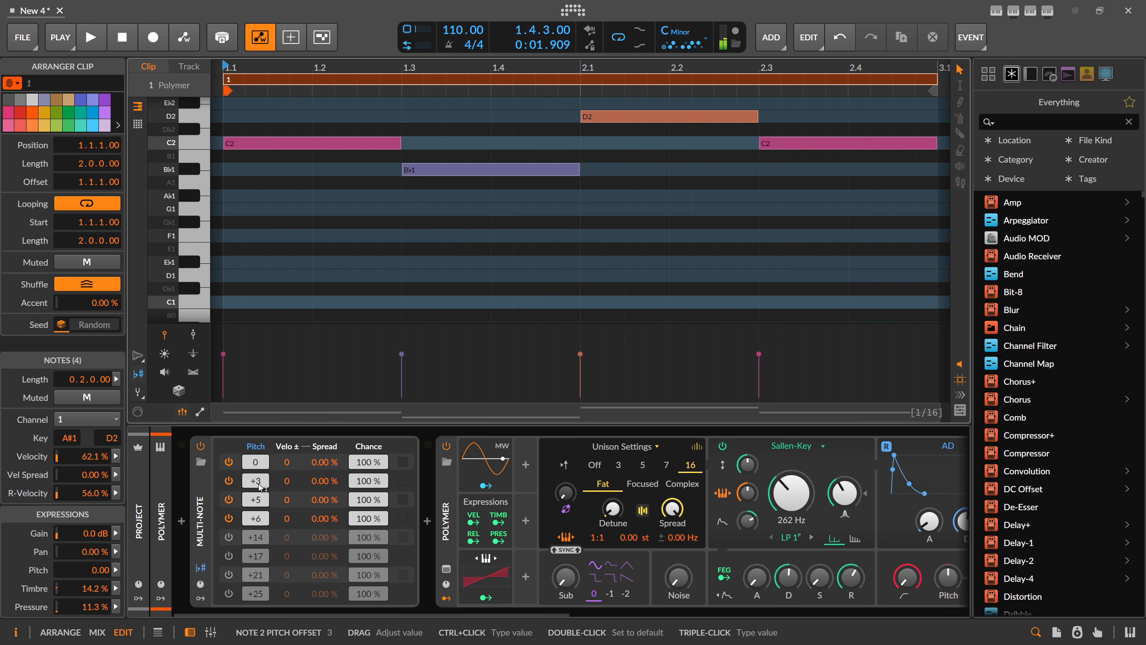
Set Multi-note's second, third and fourth note pitches to +2, +5 and +7 while auditioning the clip
key(space)
key(space)
drag(262, 502, 262, 506)
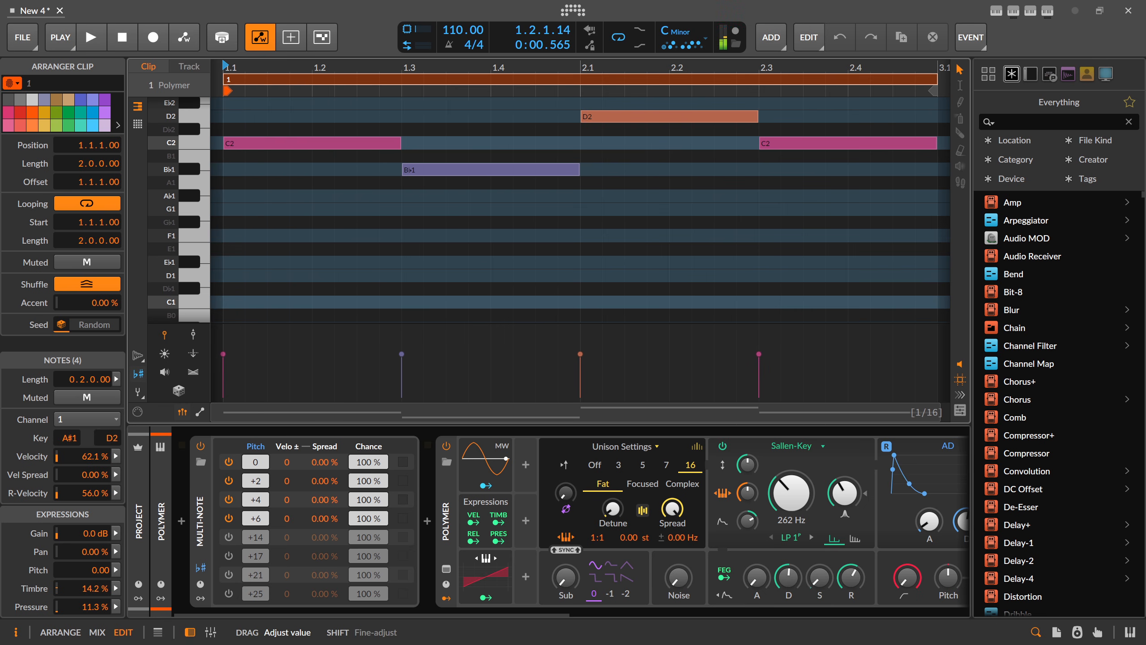
key(space)
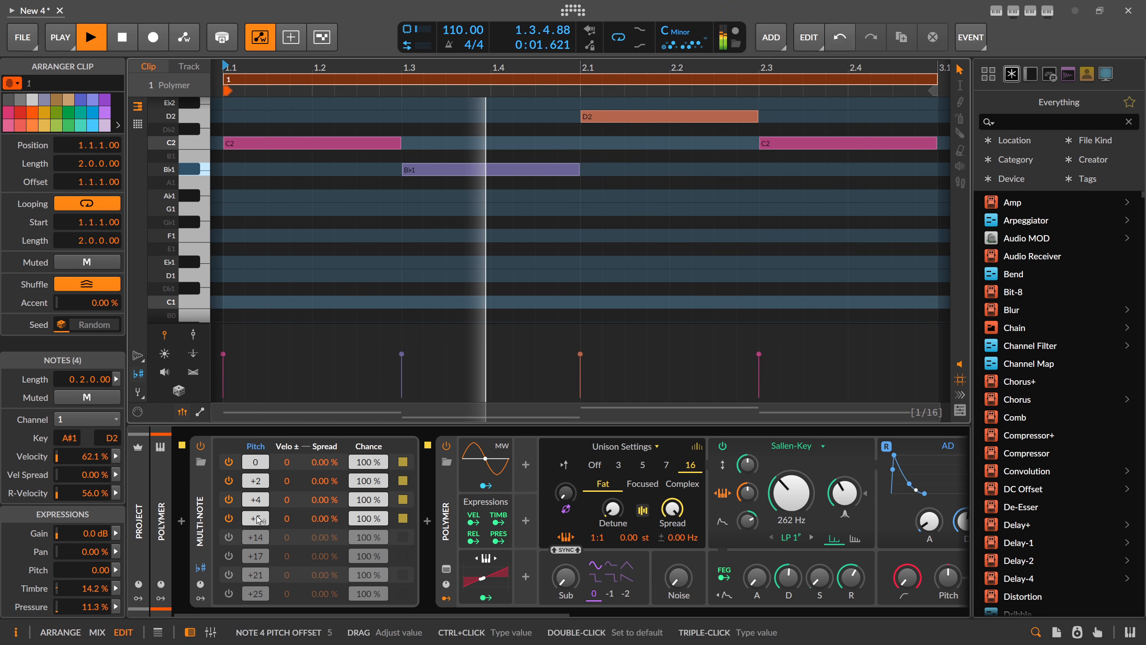
drag(257, 517, 256, 498)
key(space)
key(space)
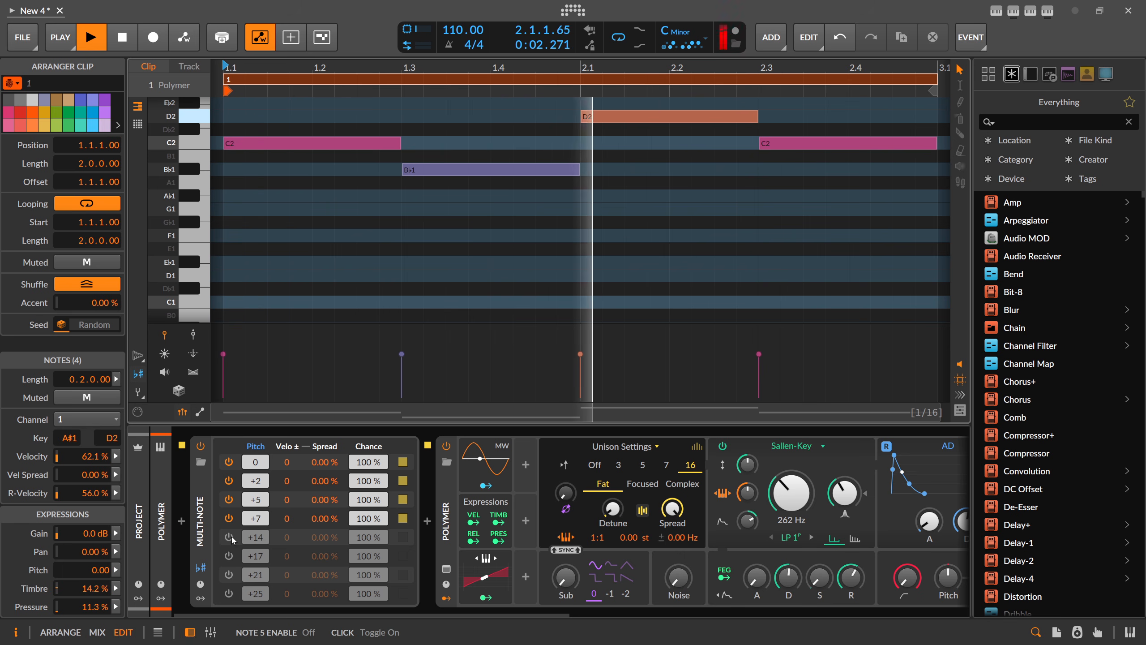
key(space)
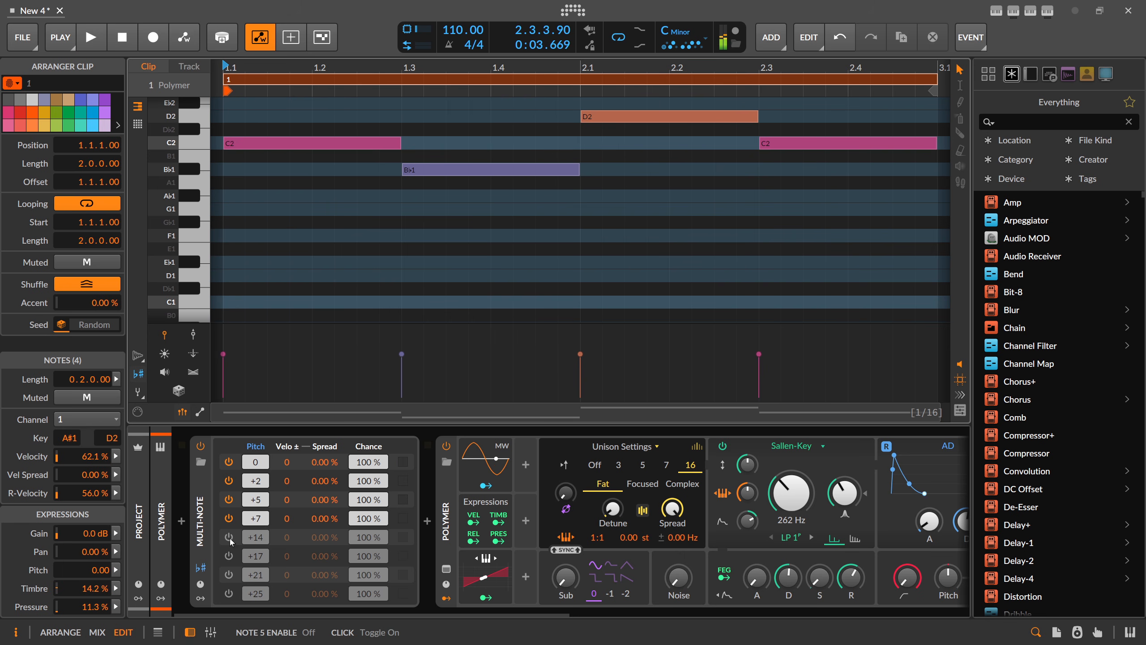
Enable Multi-note's fifth note with a pitch of -12 and play the clip
triple_click(253, 537)
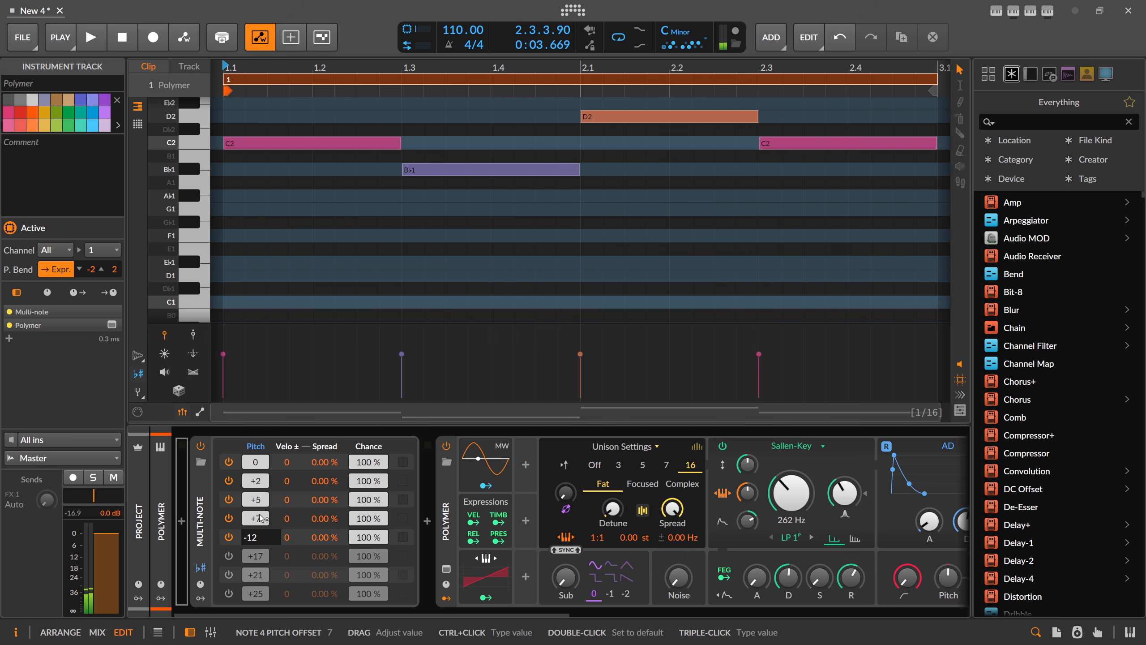
text(-12)
key(Return)
key(space)
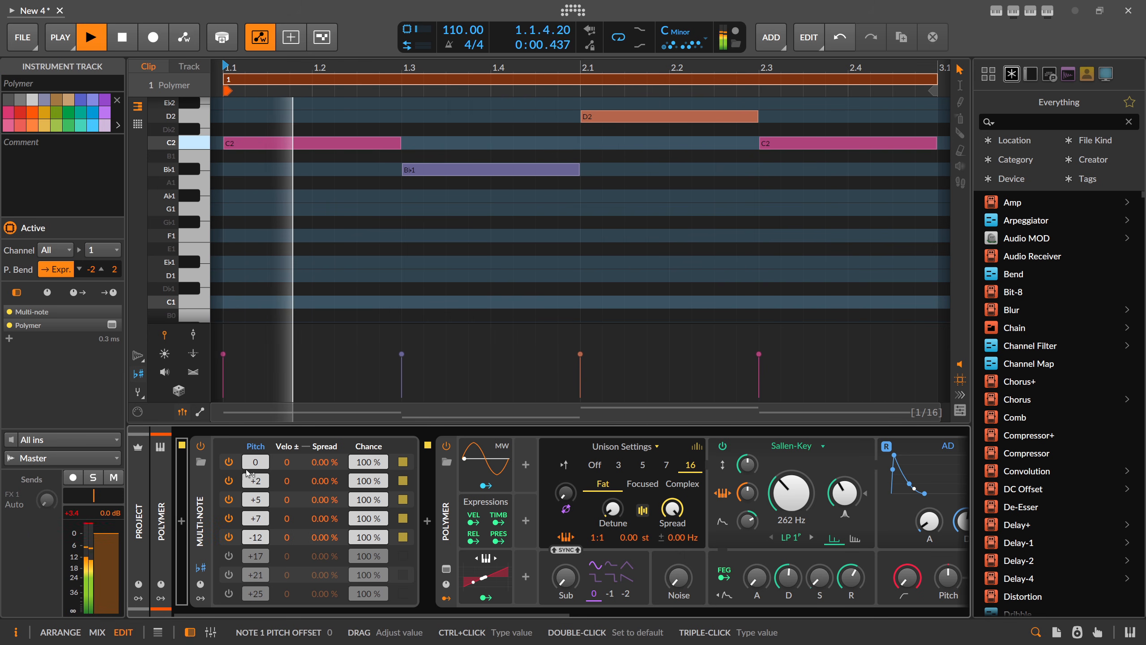
key(space)
Set Multi-note's fifth note pitch to -7 and play the clip
triple_click(256, 536)
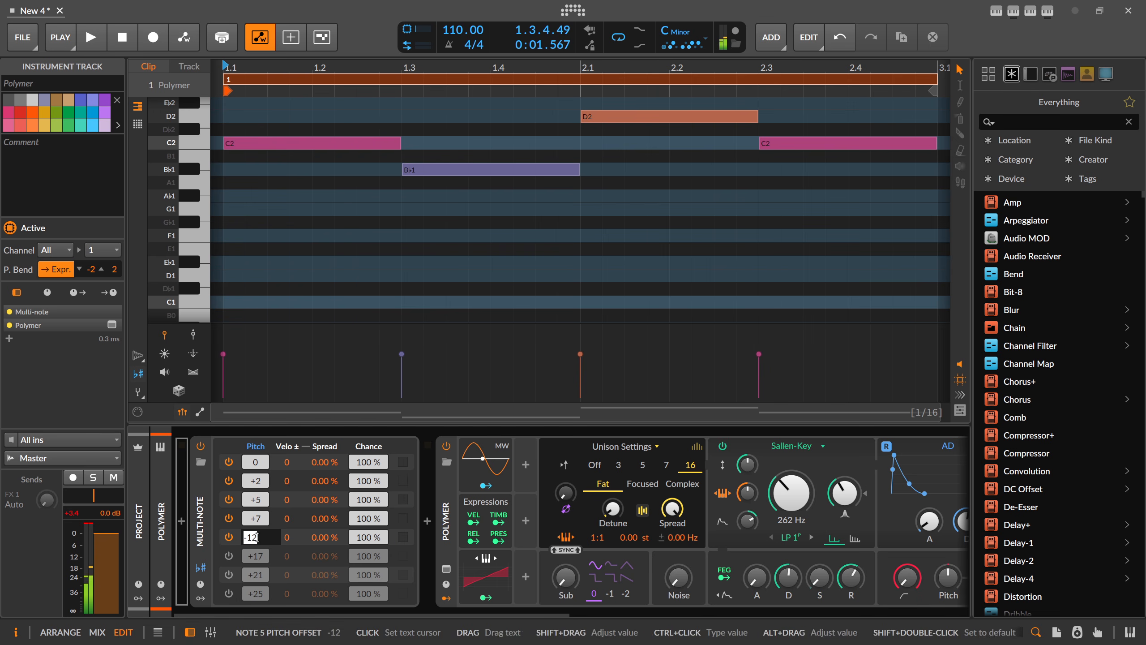
text(-7)
key(Return)
key(space)
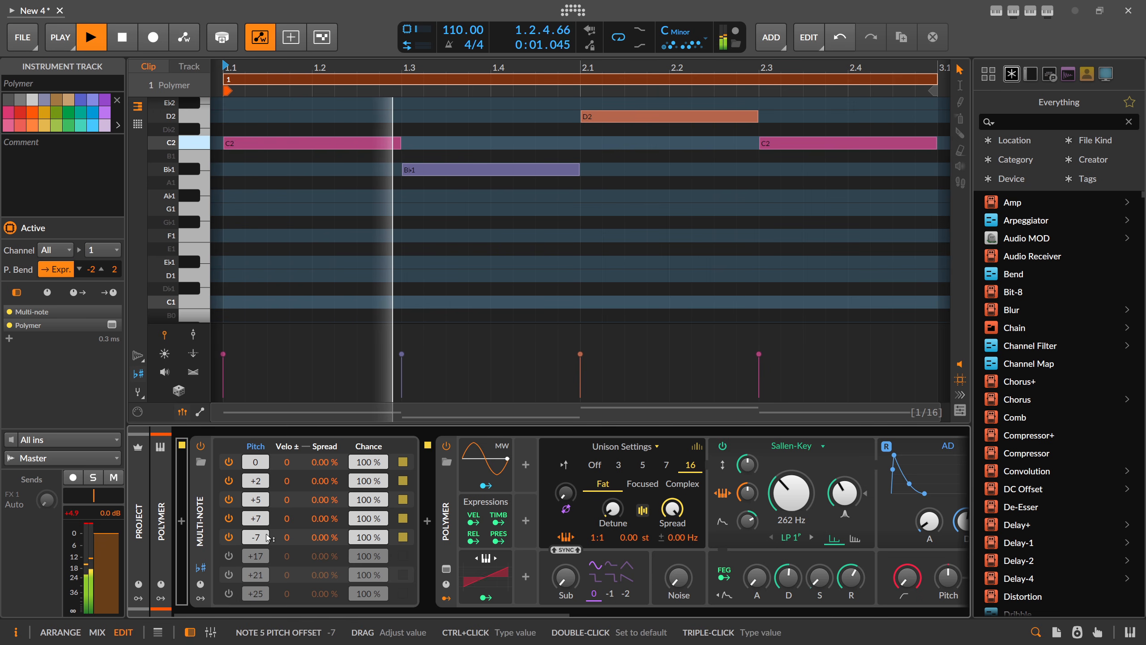
key(space)
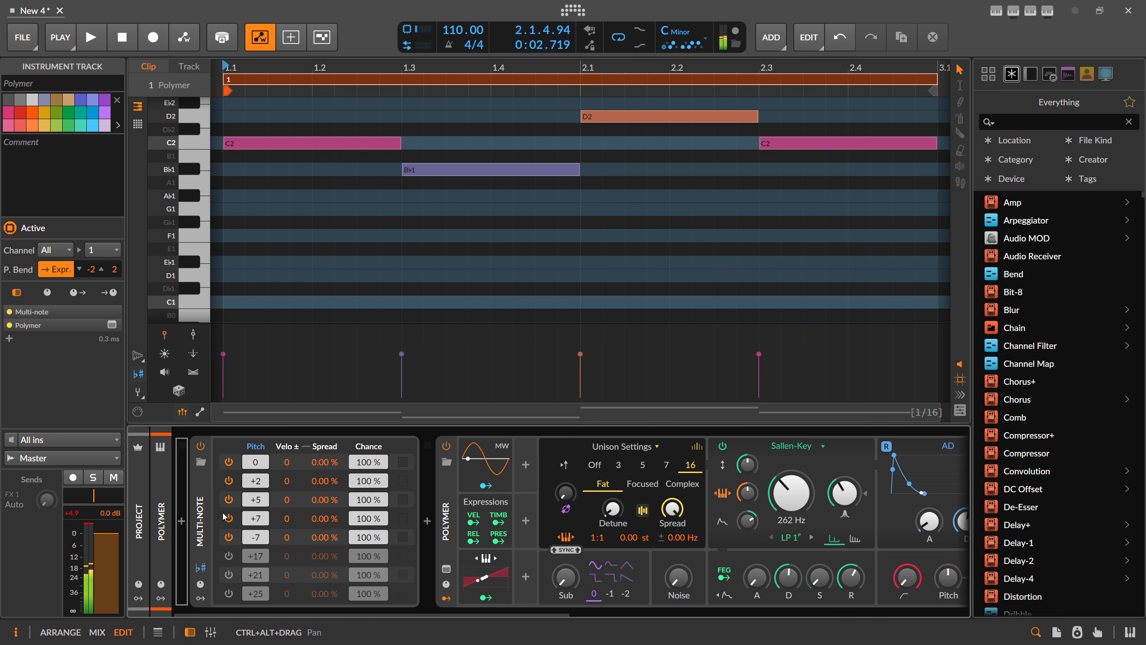
Insert the Key Filter+ device between Multi-note and Polymer
click(206, 515)
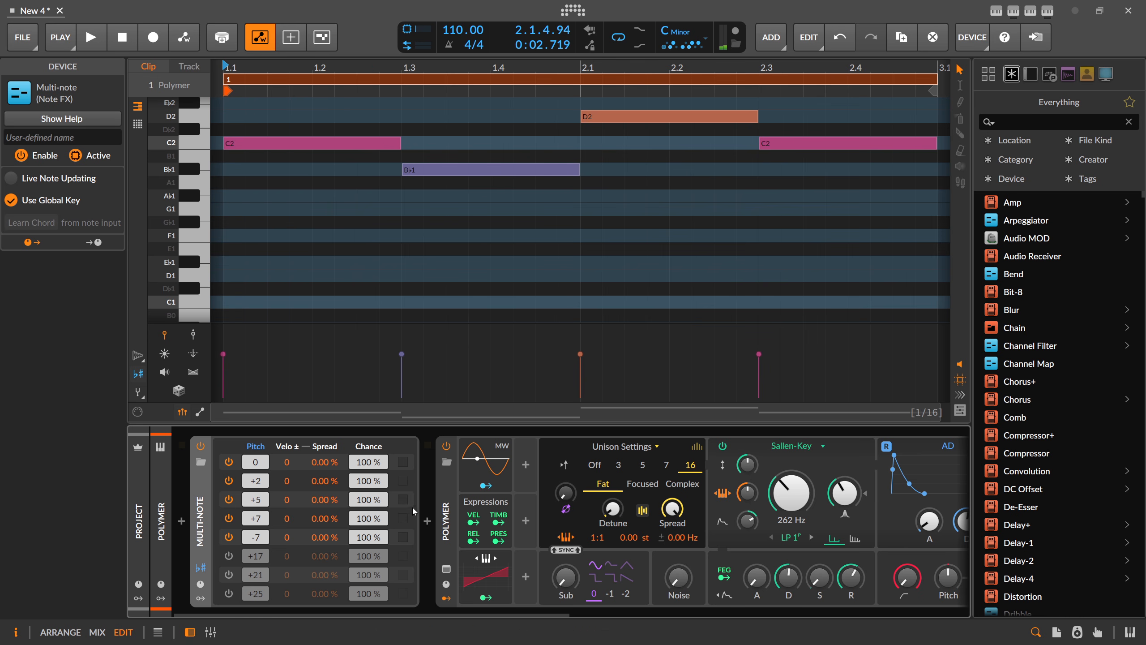
click(426, 521)
text(key)
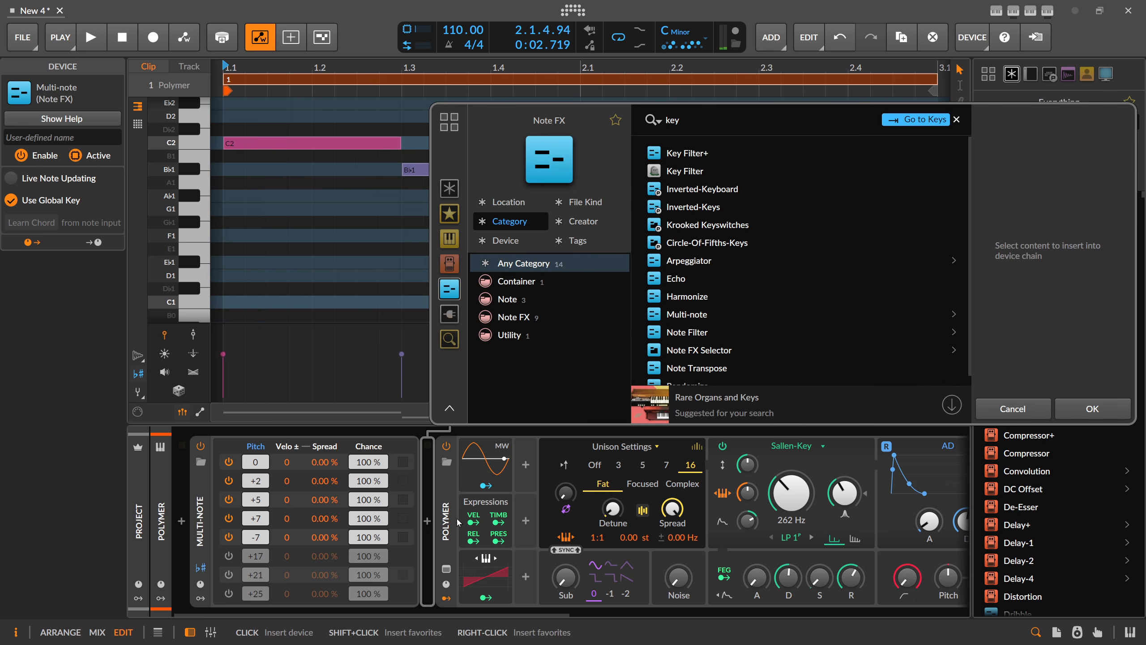
double_click(697, 154)
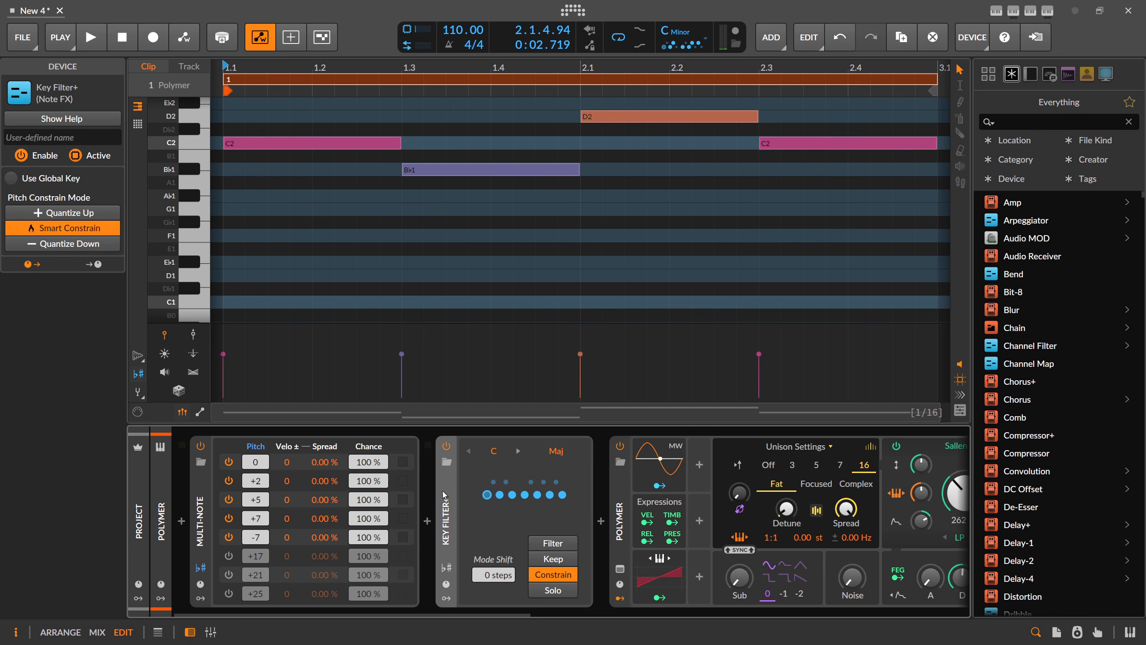
Look through Key Filter+'s available scales and turn on its Use Global Key option
click(201, 524)
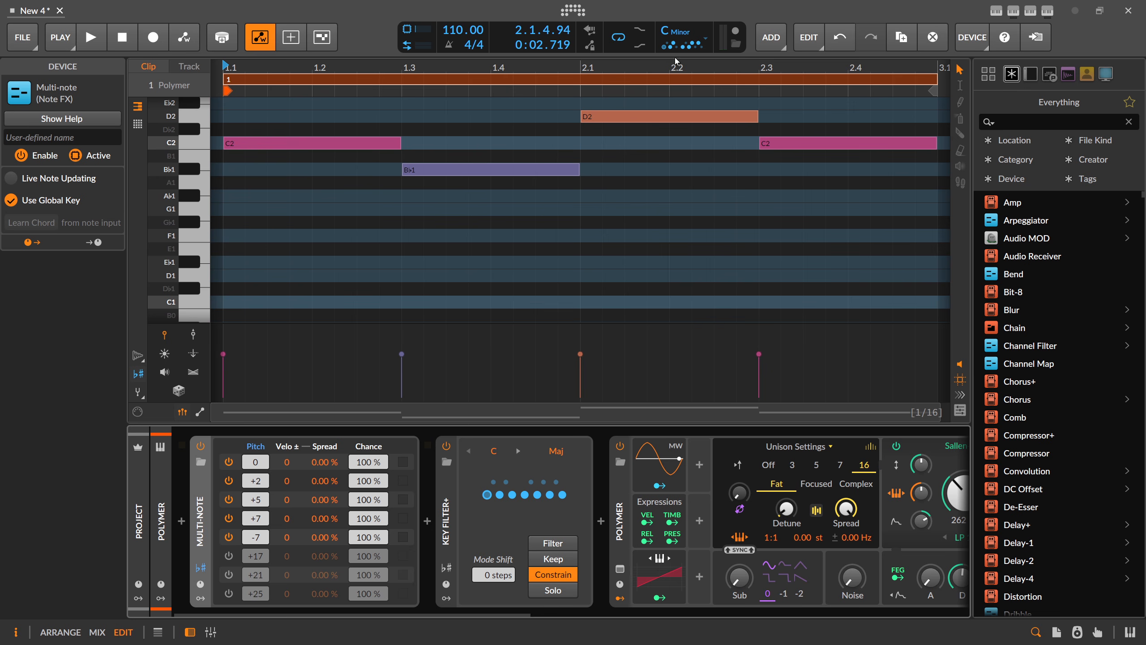
click(446, 524)
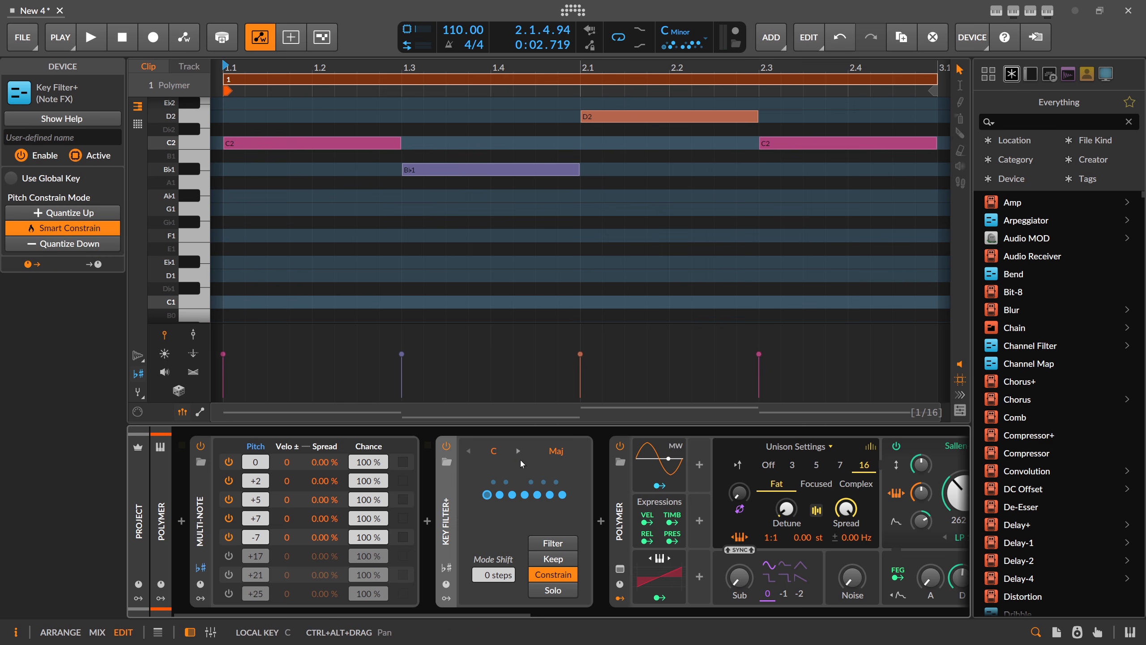
click(556, 450)
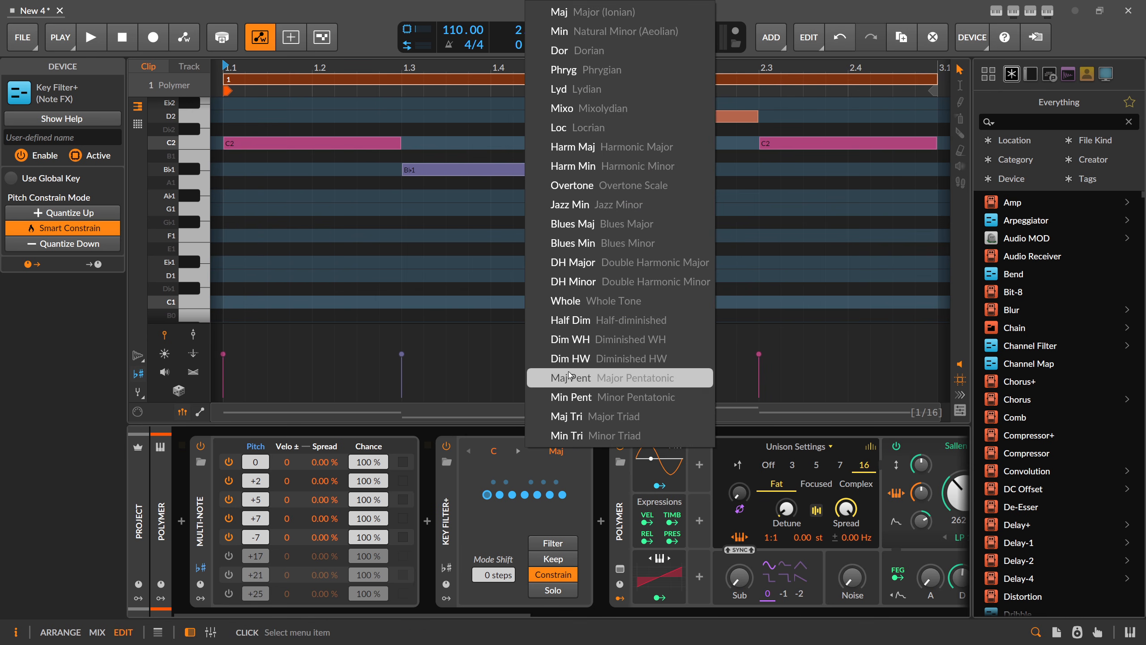
click(452, 490)
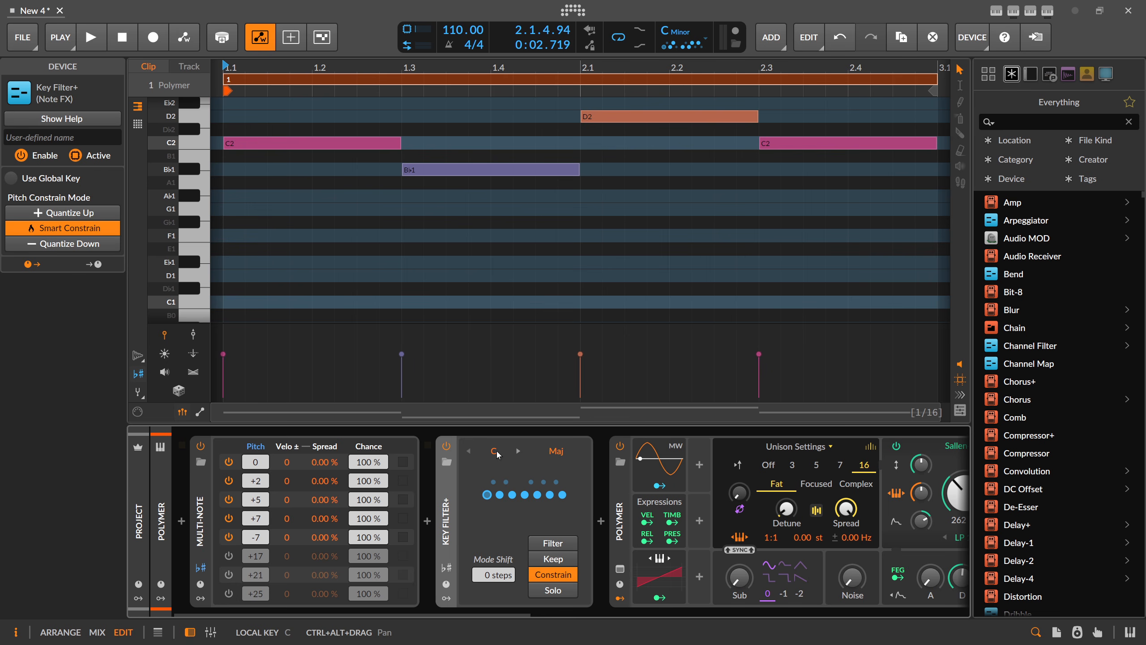
click(446, 568)
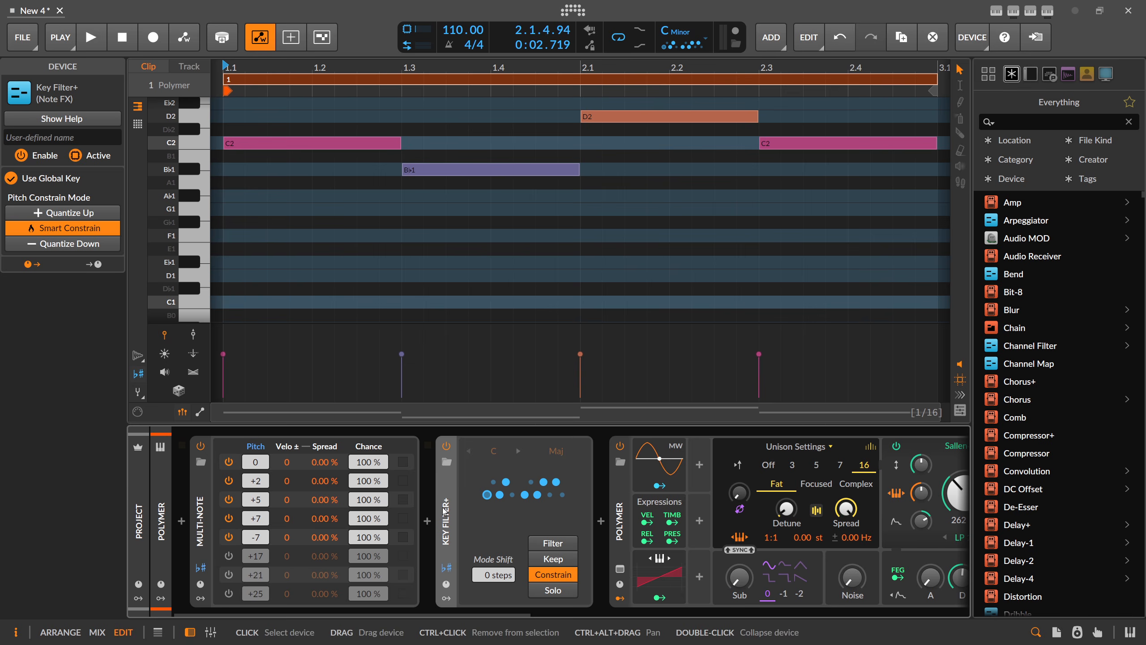
Delete the Key Filter+ and Multi-note devices from the chain
key(Delete)
click(220, 510)
key(Delete)
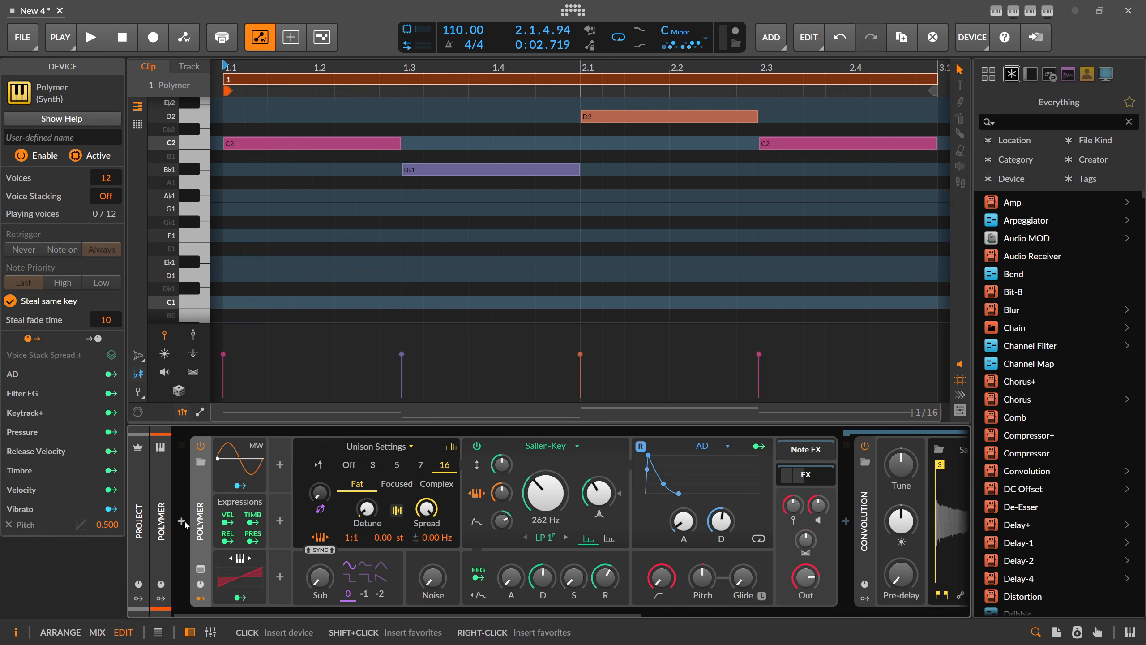
Insert the Echo note device before Polymer and turn on its Use Global Key option
click(181, 520)
text(note)
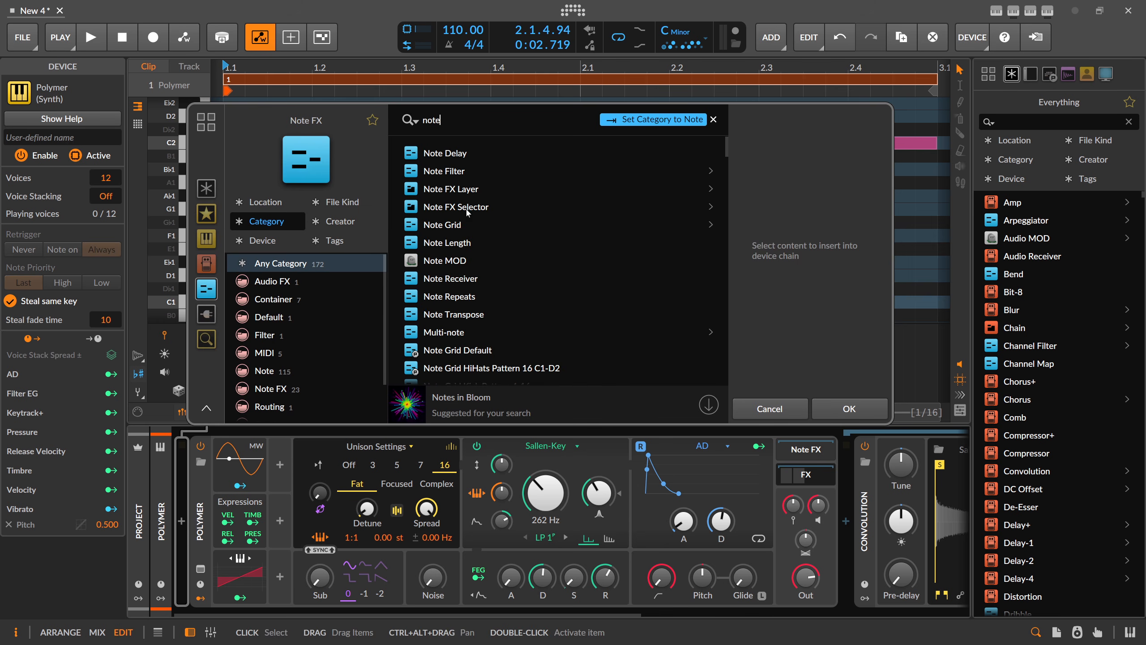
text( ech)
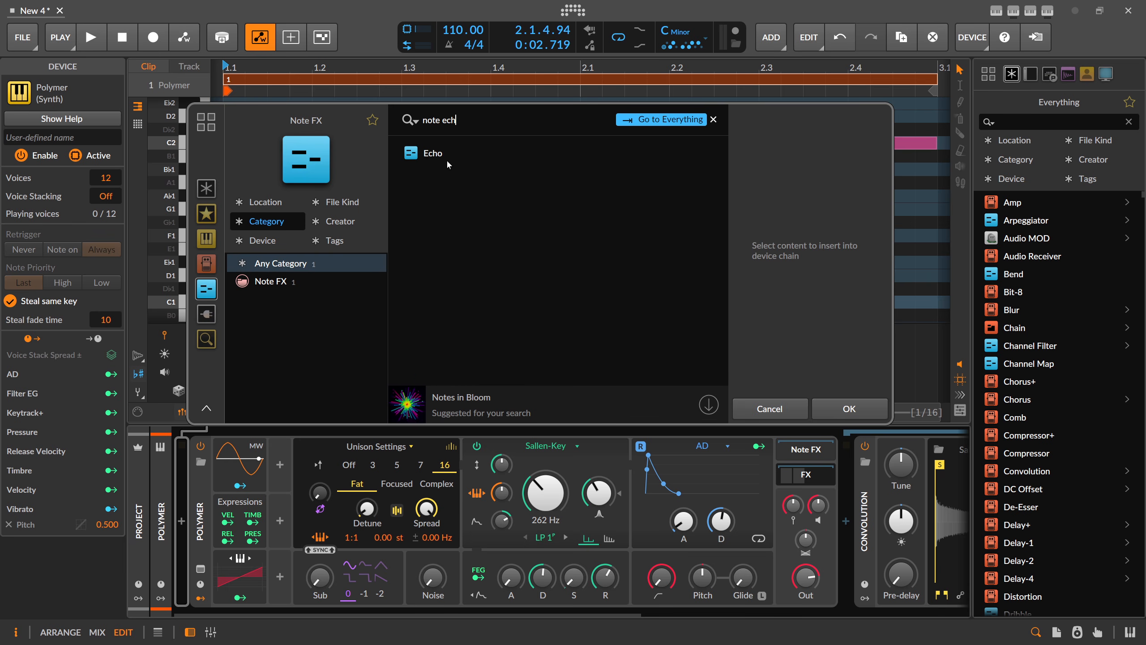
double_click(446, 155)
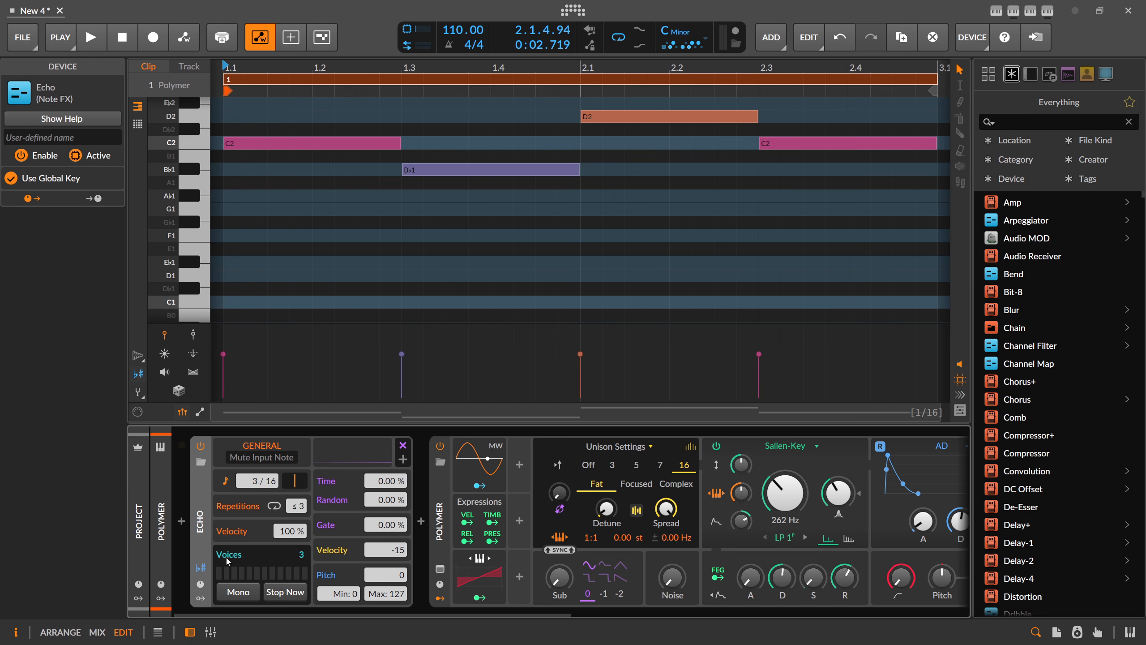
Delete every note in the clip except the first C2 note
scroll(708, 134, up, 2)
drag(610, 67, 609, 39)
drag(462, 127, 632, 262)
key(Delete)
click(397, 225)
key(Delete)
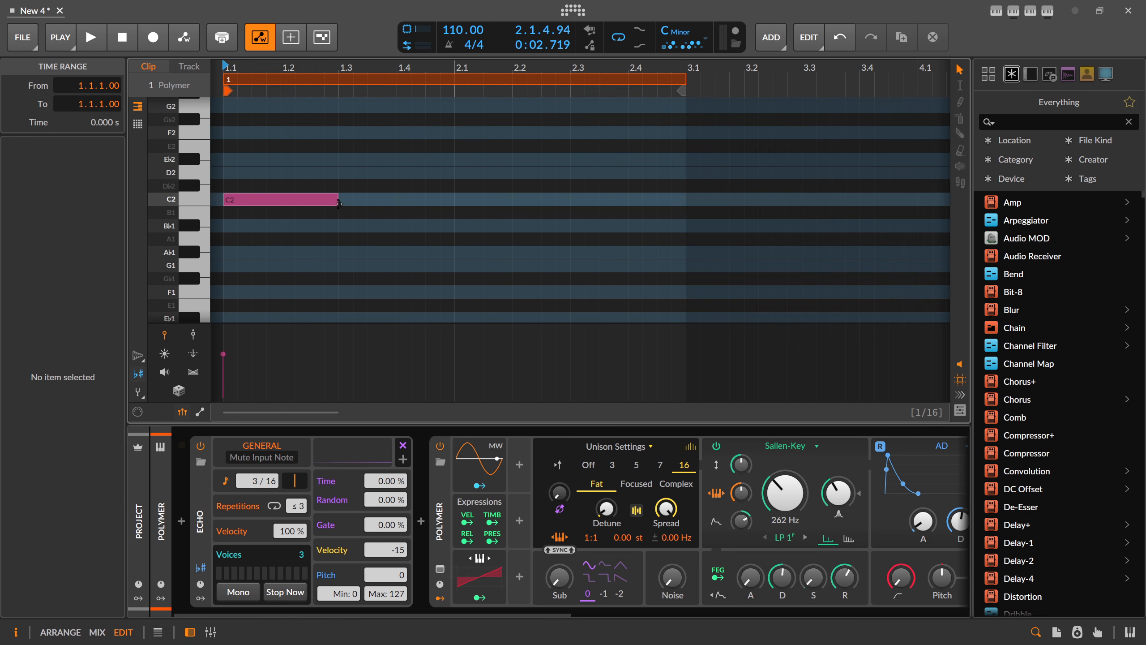
Play the clip through Echo and set Echo's delay time to 2/16 and its Pitch to +1
key(space)
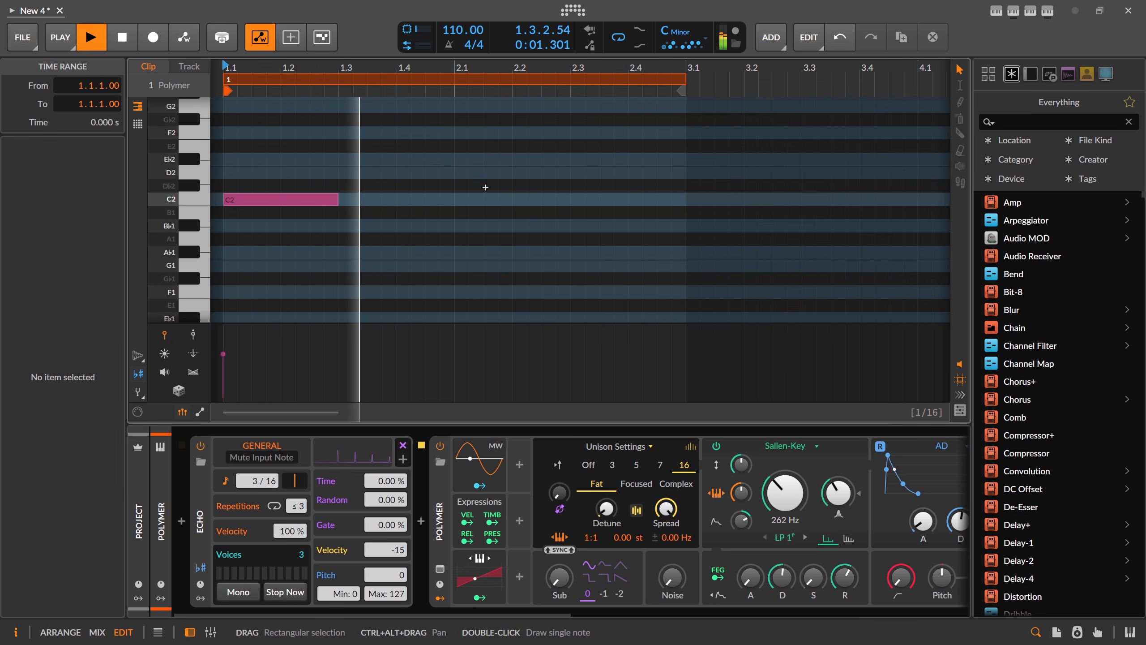
key(space)
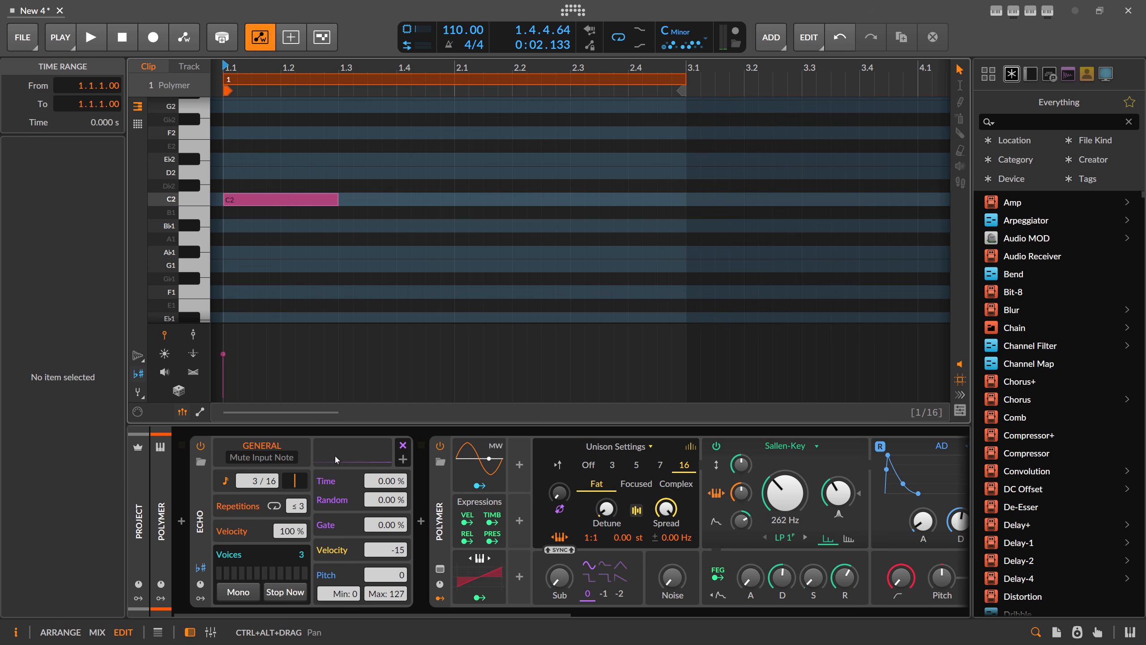
key(space)
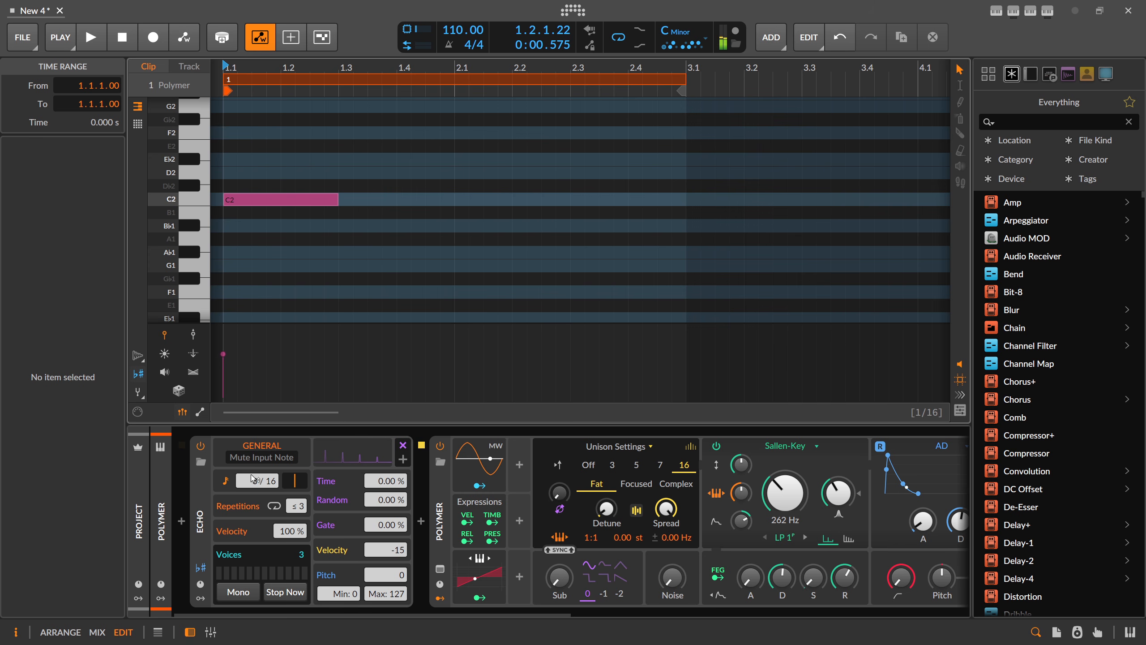
drag(254, 485, 254, 474)
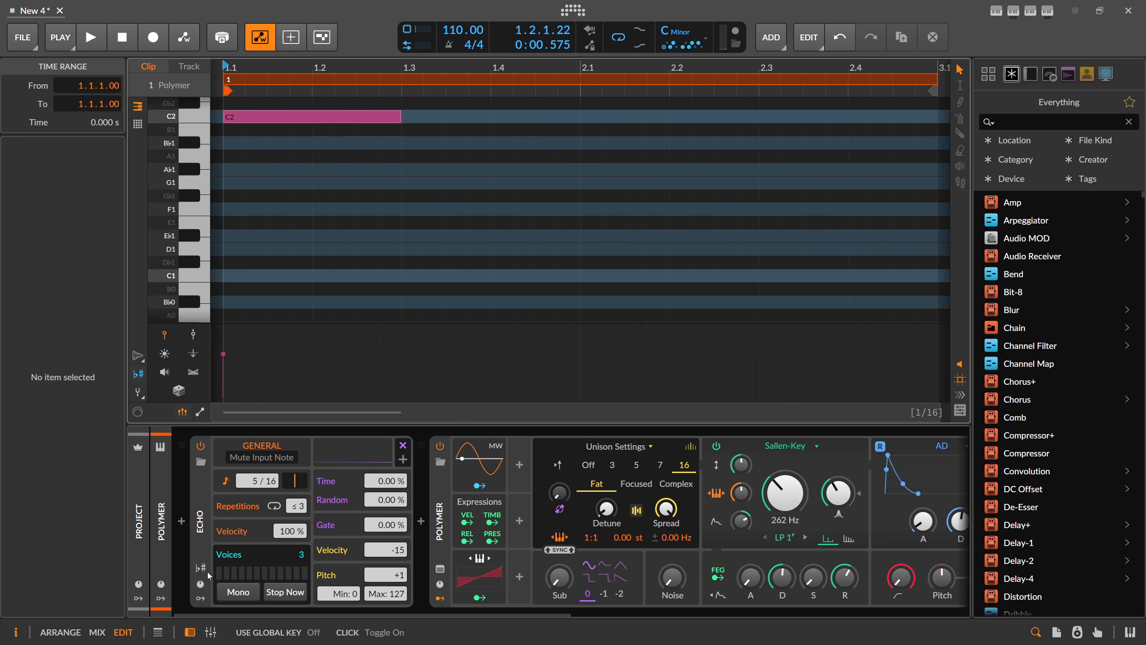
key(space)
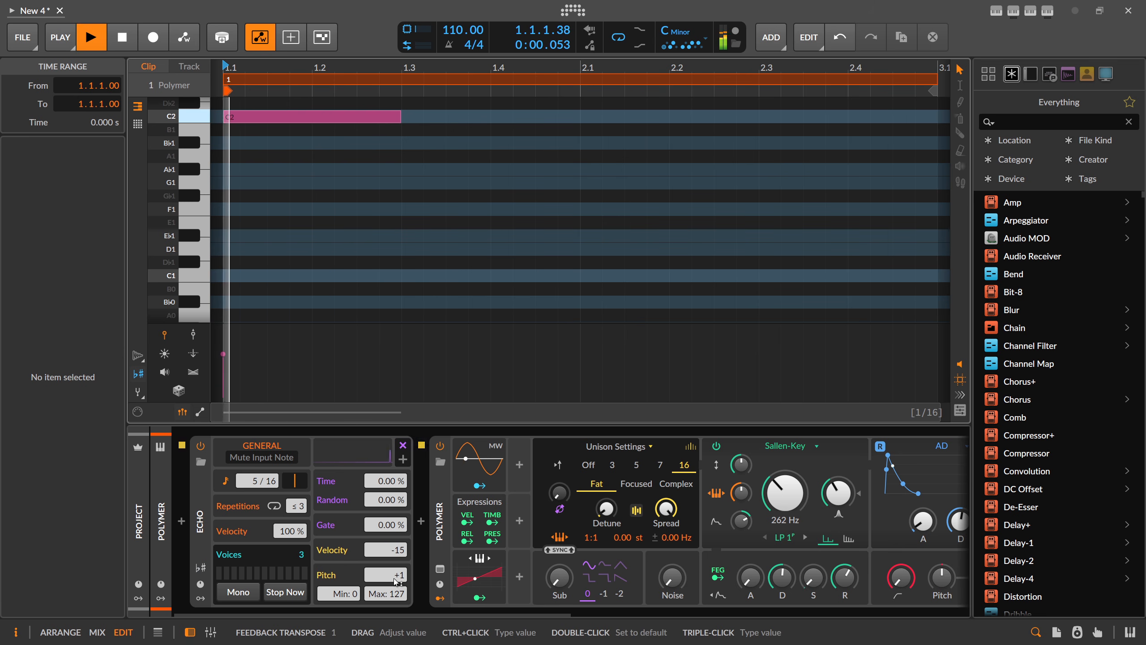
key(space)
drag(257, 480, 257, 490)
key(space)
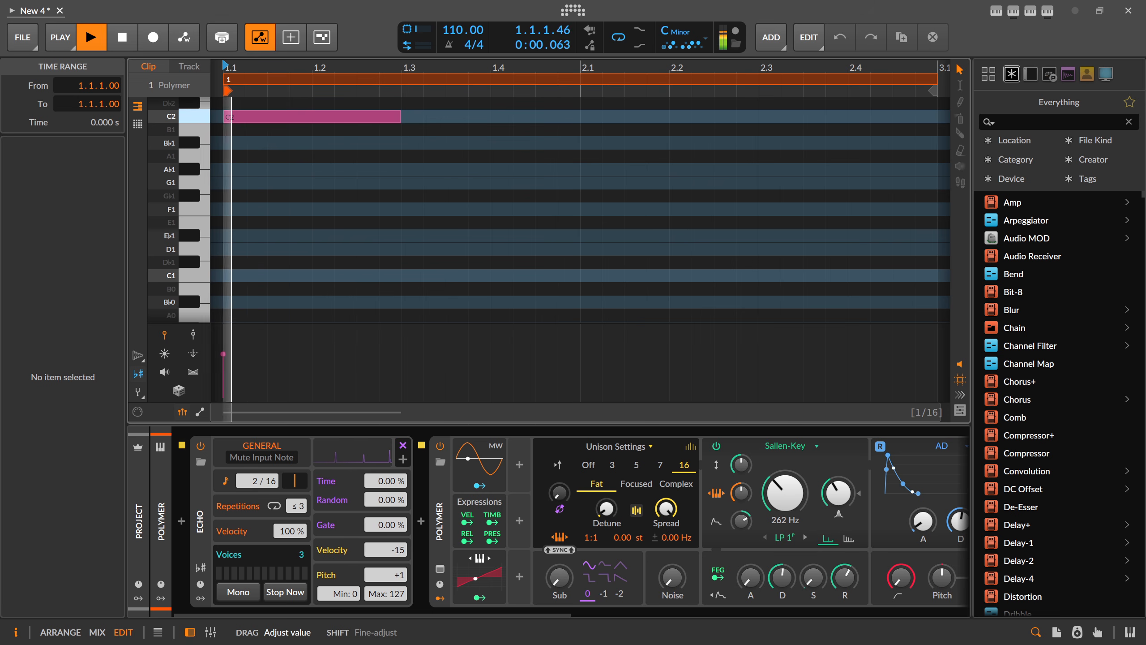
Shorten the C2 note to one sixteenth and play the clip from the start
scroll(345, 239, up, 2)
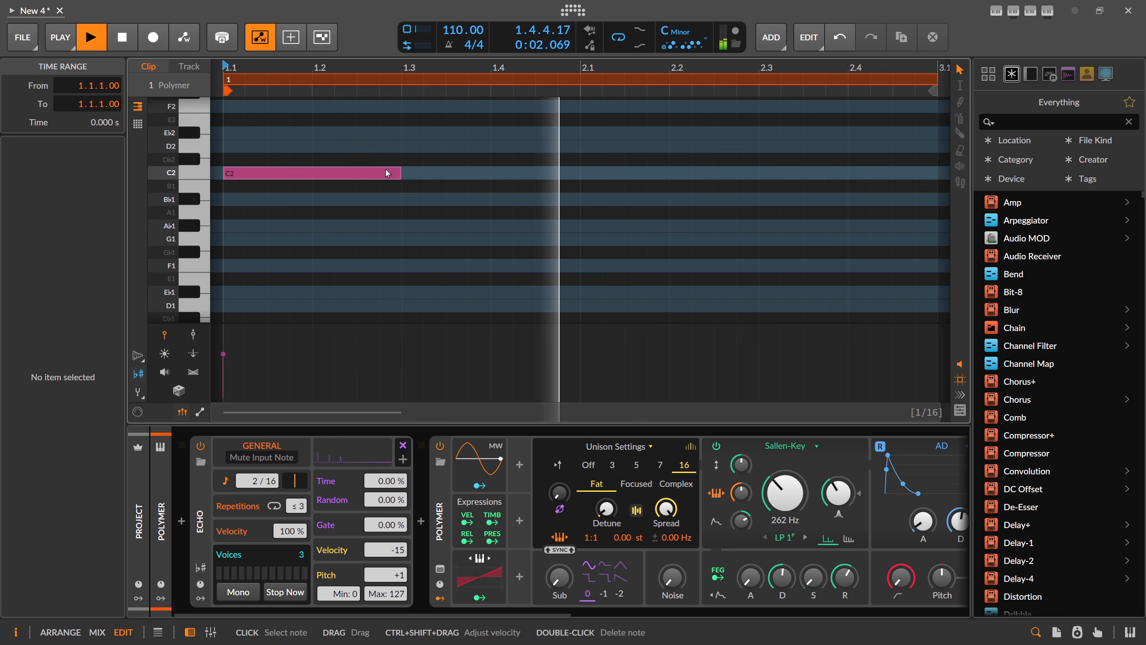
drag(398, 173, 251, 184)
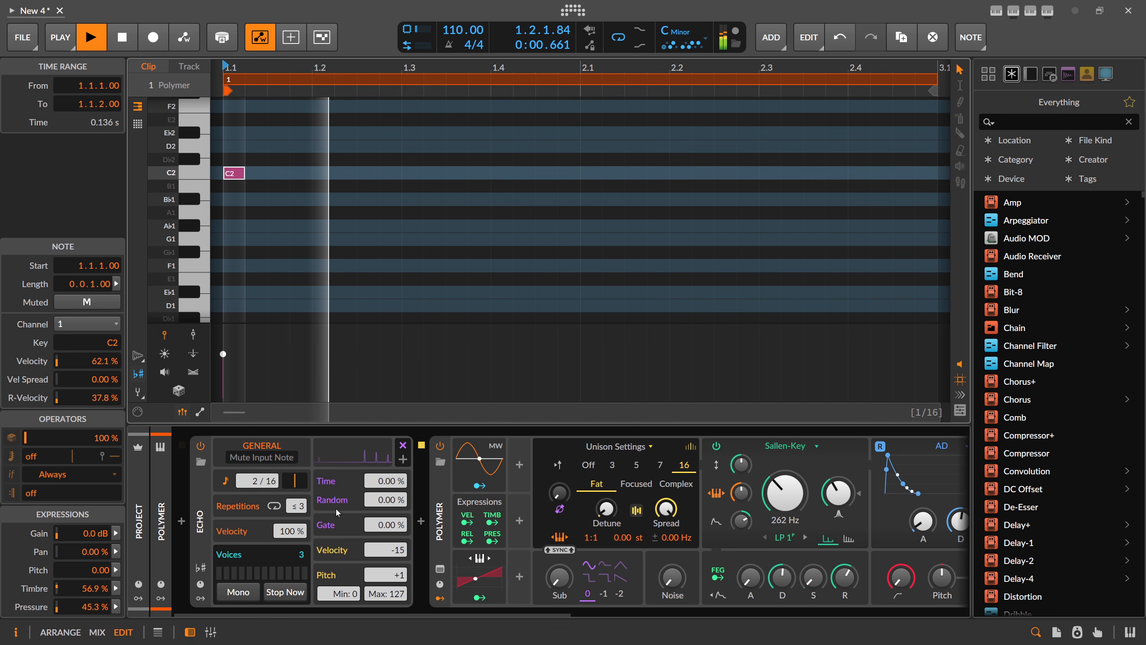
key(space)
key(space)
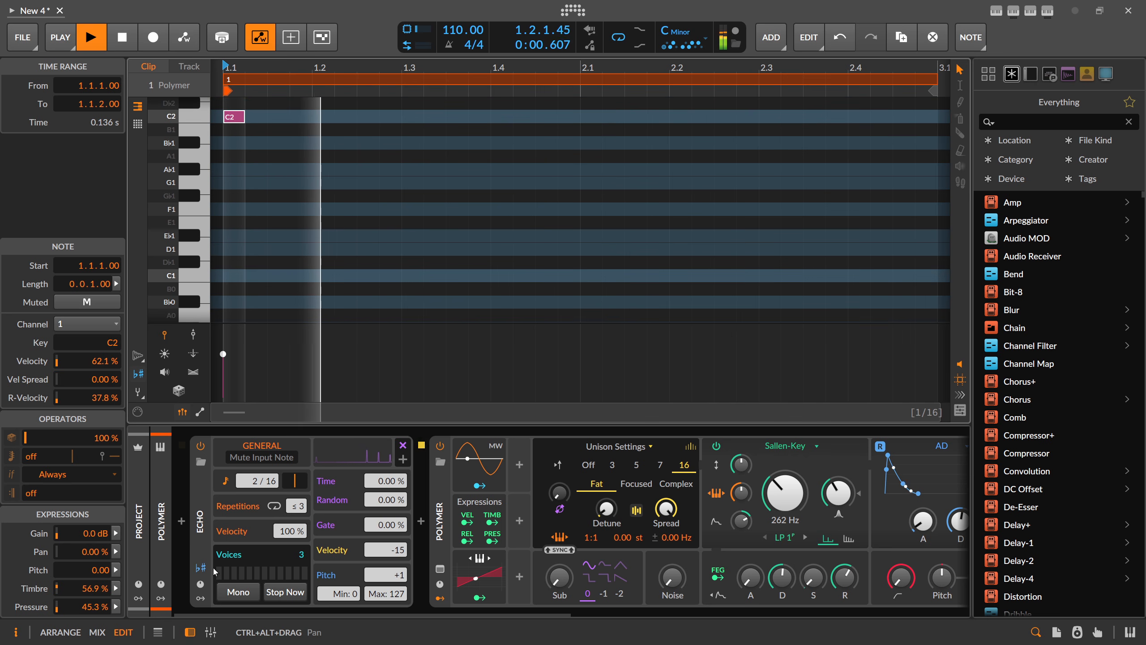
Adjust Echo during playback to a 2/16 delay time, 5 Repetitions and a Pitch of +2
key(space)
mouse_move(266, 481)
mouse_down()
mouse_move(267, 470)
mouse_move(260, 486)
mouse_up()
key(space)
key(space)
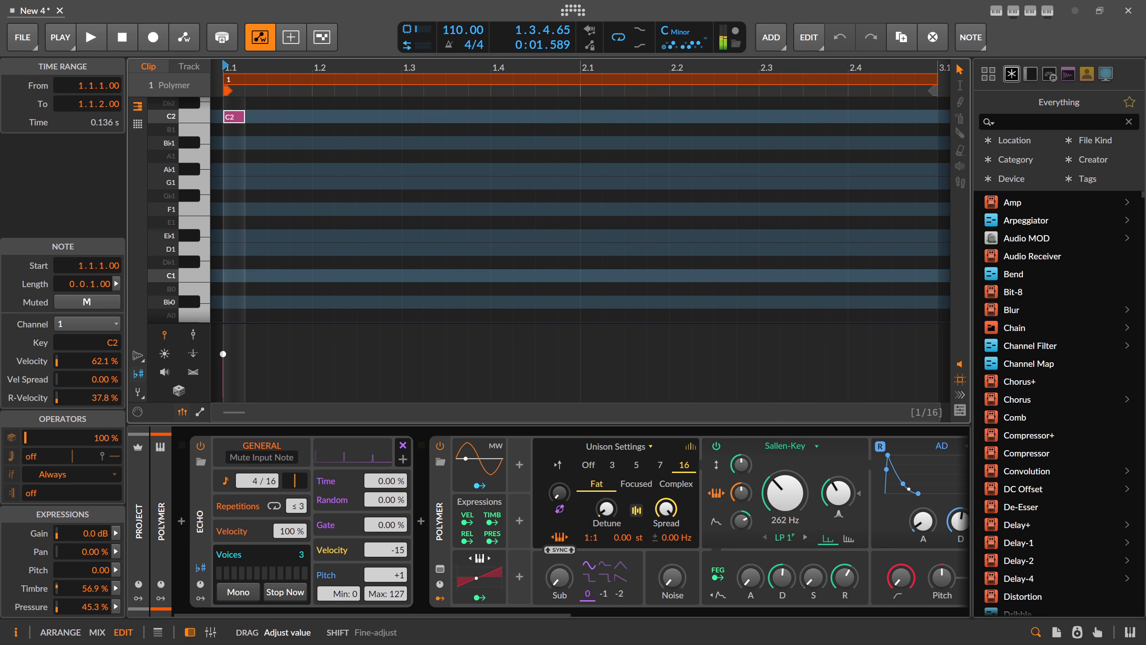
key(space)
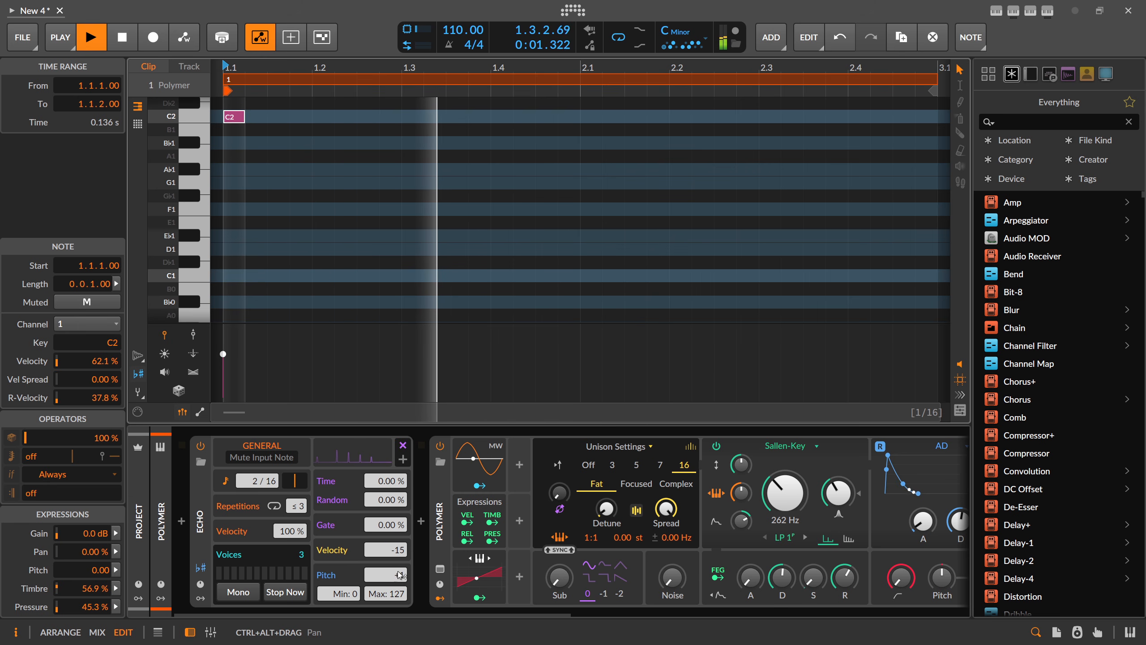
key(space)
drag(386, 575, 386, 570)
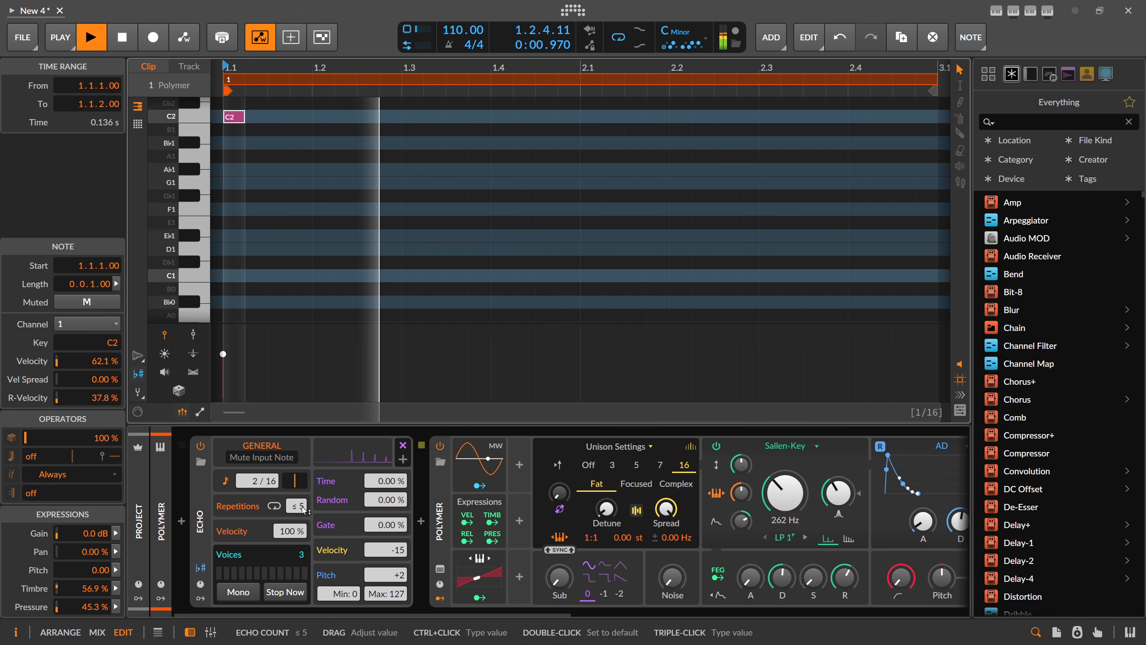
Add sixteenth notes B♭1 at 1.2.4 and F2 at 1.3.3 to the clip and play it back
scroll(361, 226, up, 4)
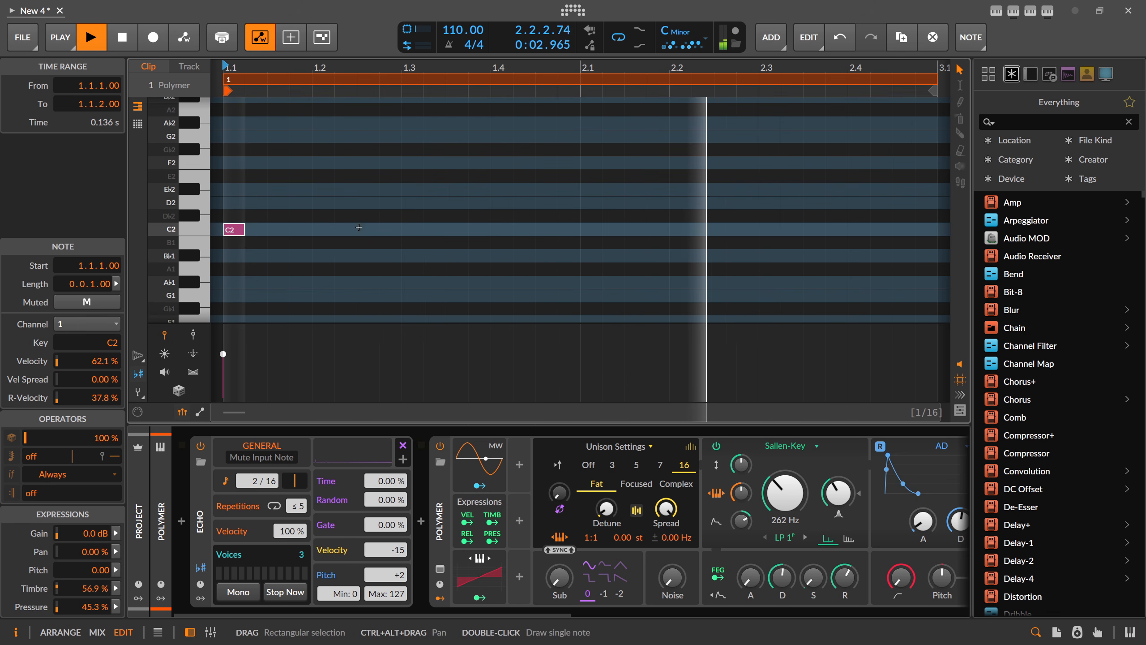
double_click(360, 256)
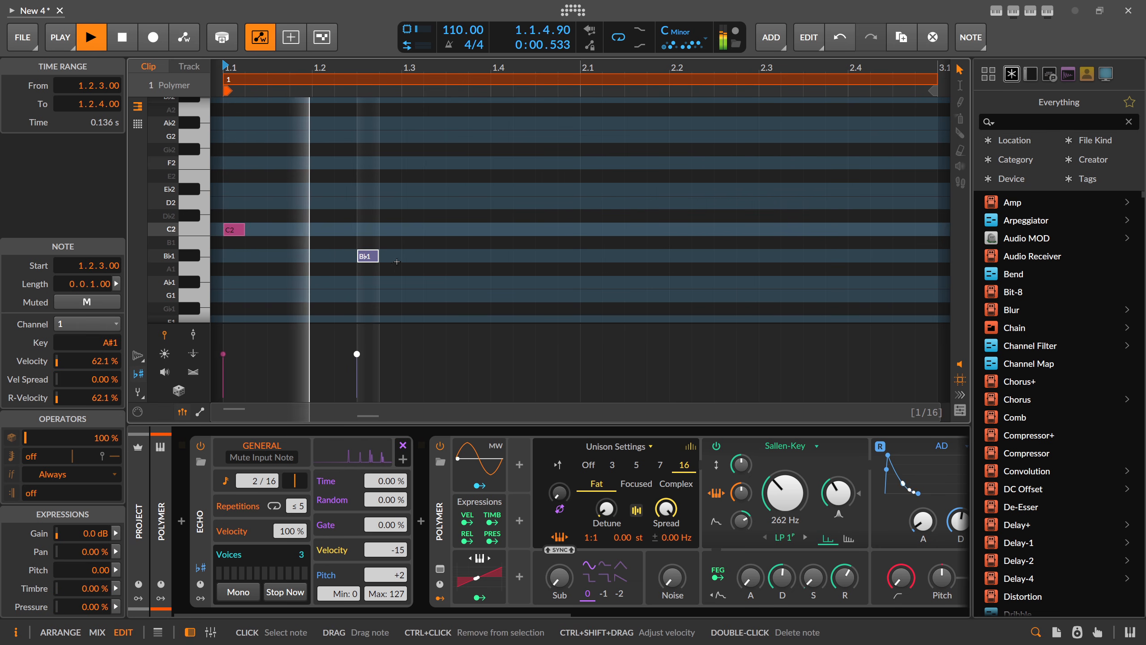
key(Right)
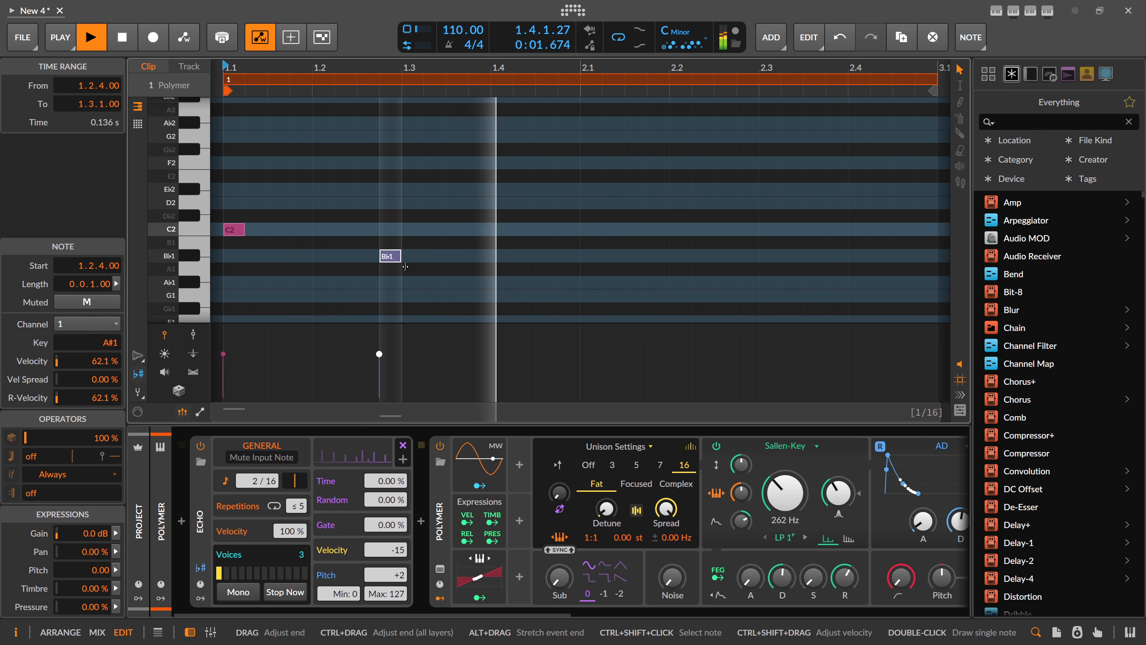
key(space)
click(452, 162)
double_click(452, 161)
key(space)
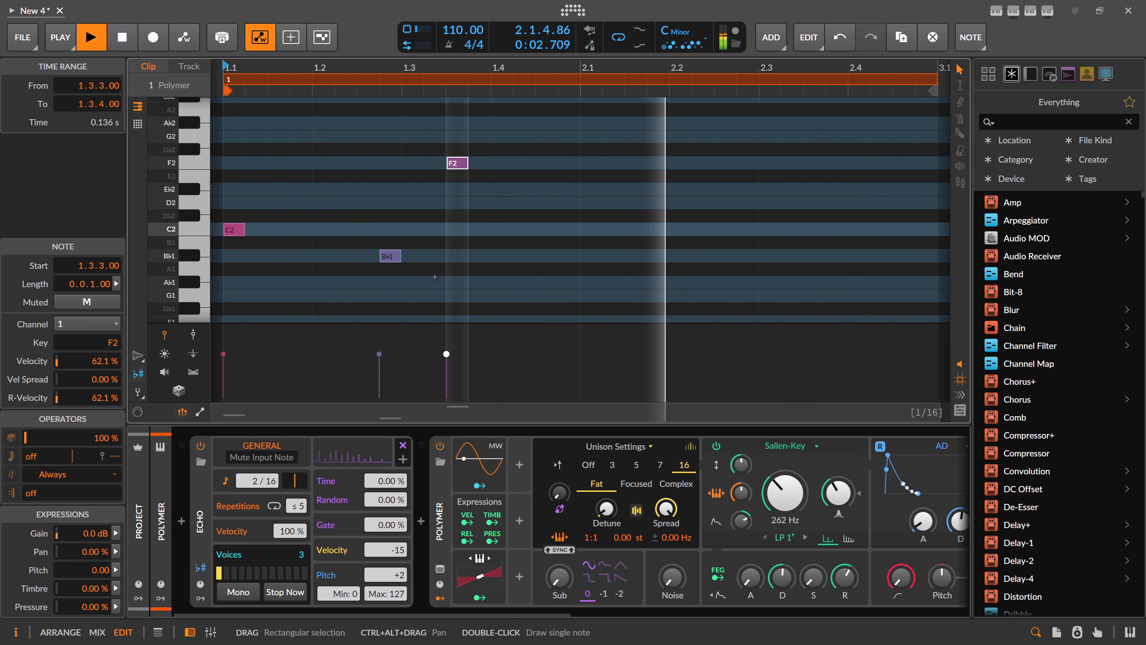
key(space)
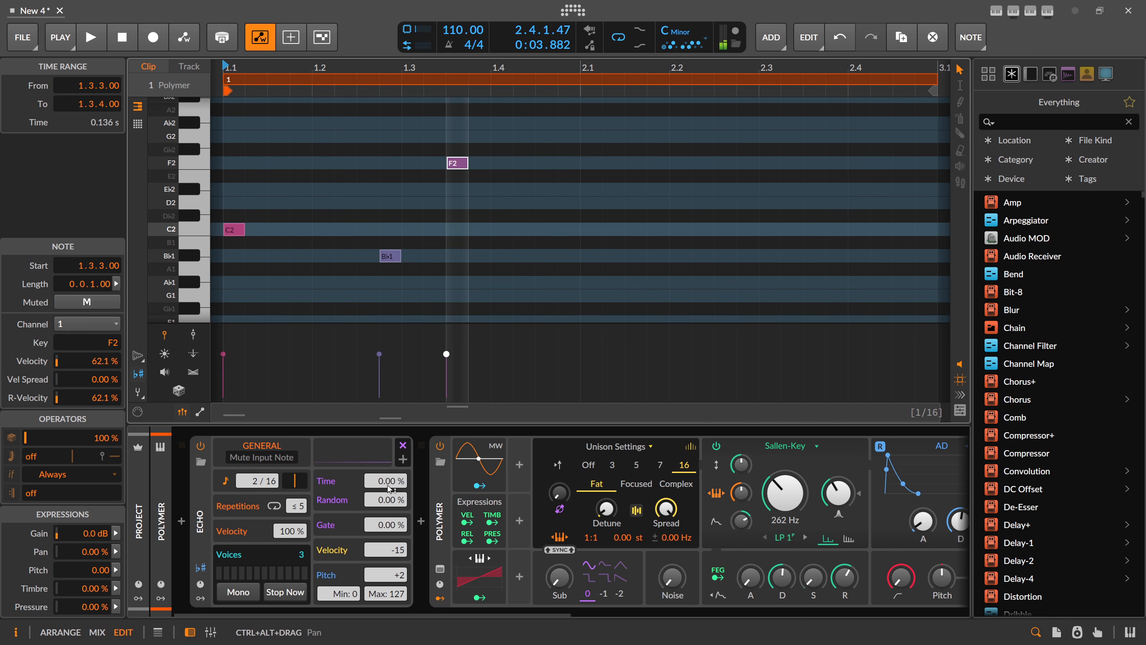
Set Echo's Time to about 30.5 % and Random to about 25.7 %, and listen to the result
drag(388, 488, 389, 497)
key(space)
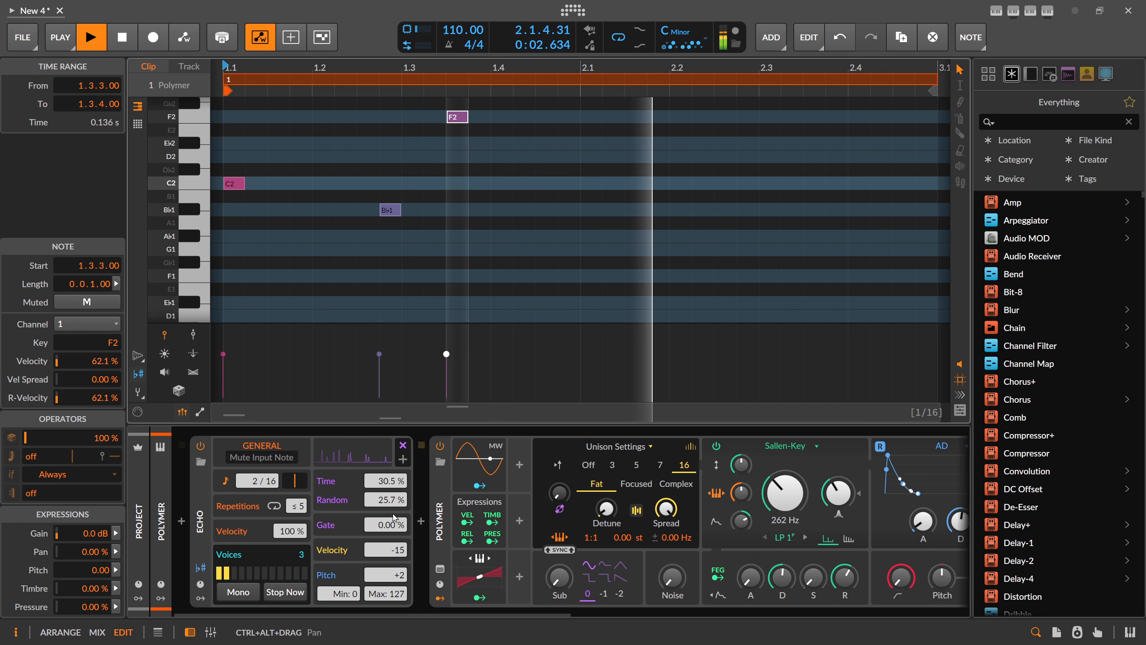
key(space)
Insert the Quantize note device between Echo and Polymer
click(421, 521)
text(qua)
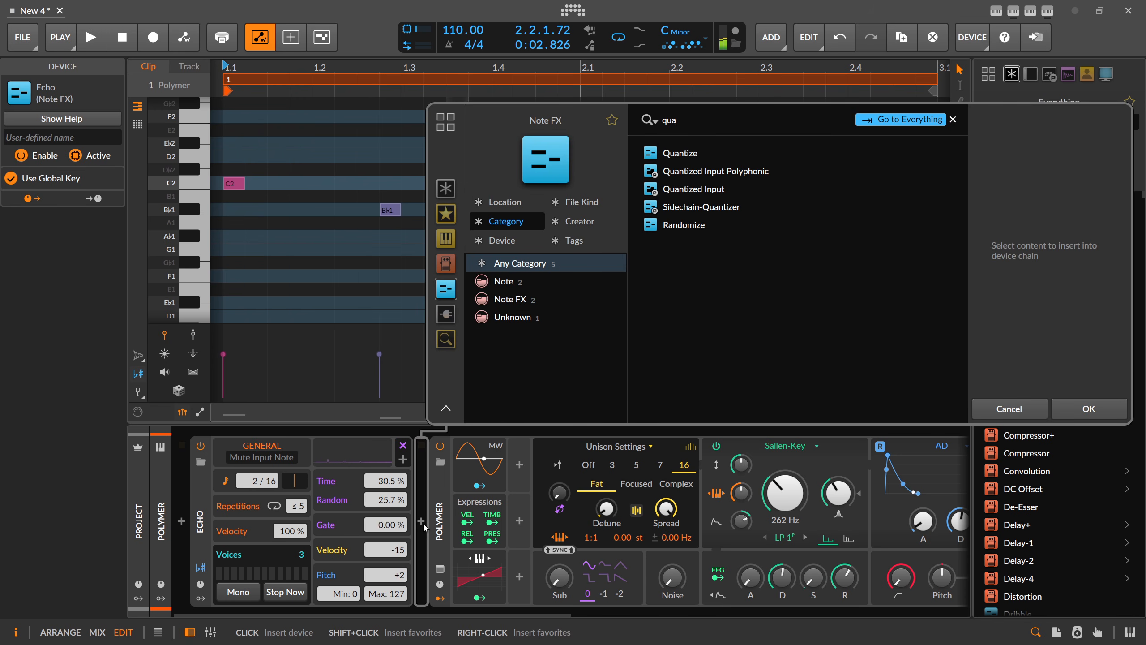
key(Return)
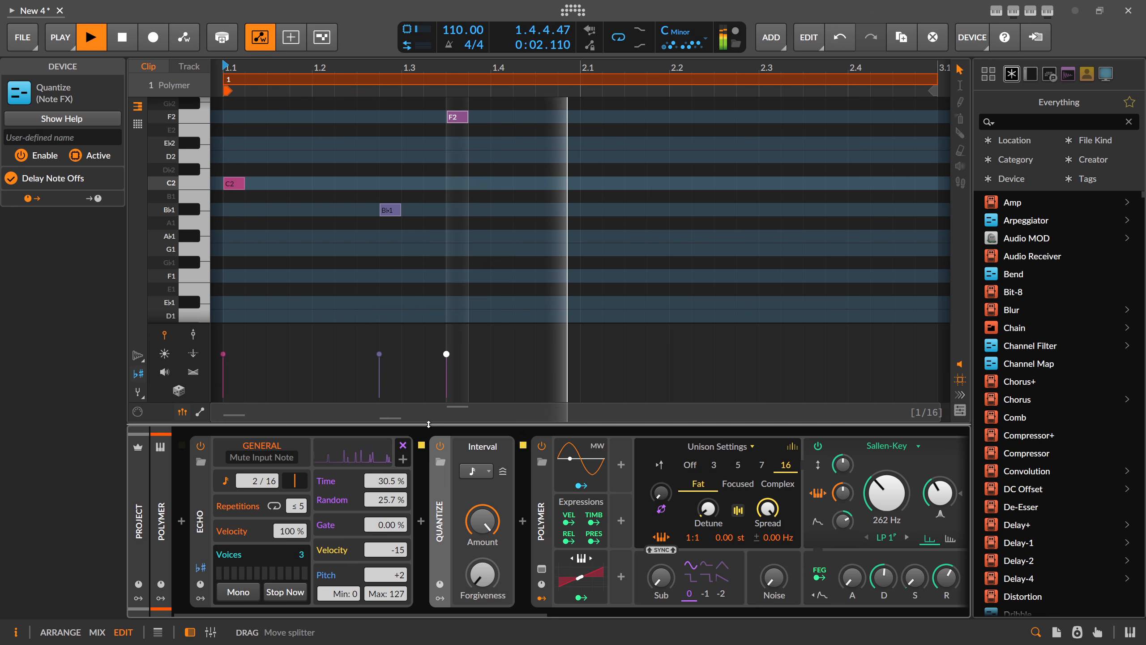
Move the B♭1 note to 1.2.3 and transpose it down to G1 while the clip plays
click(456, 213)
click(391, 210)
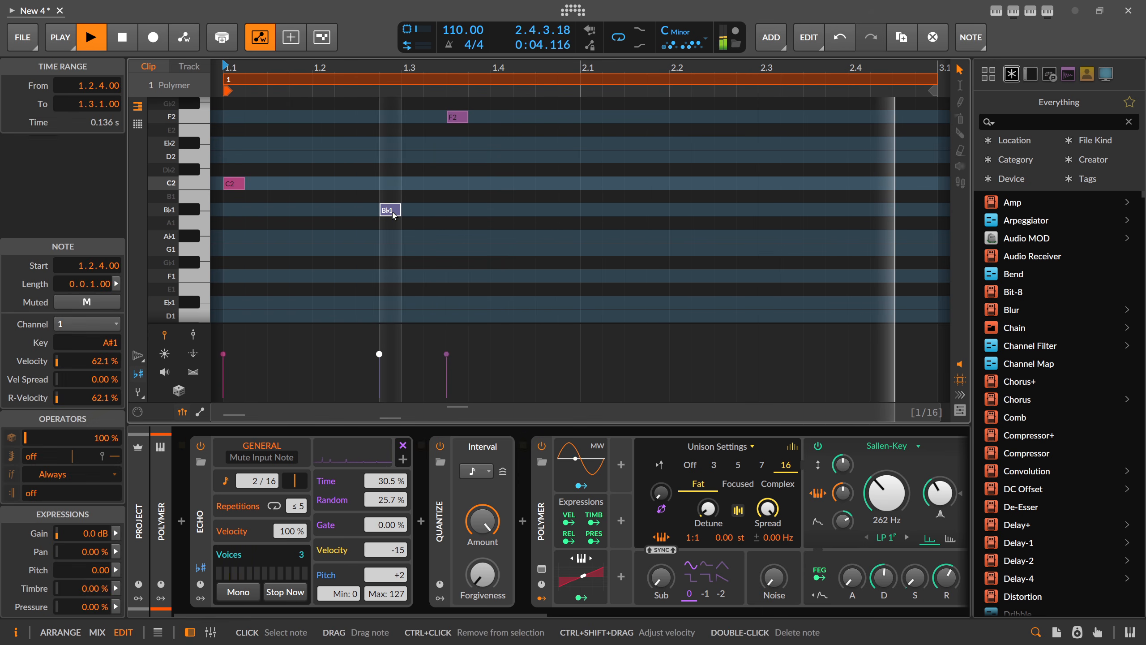
key(Left)
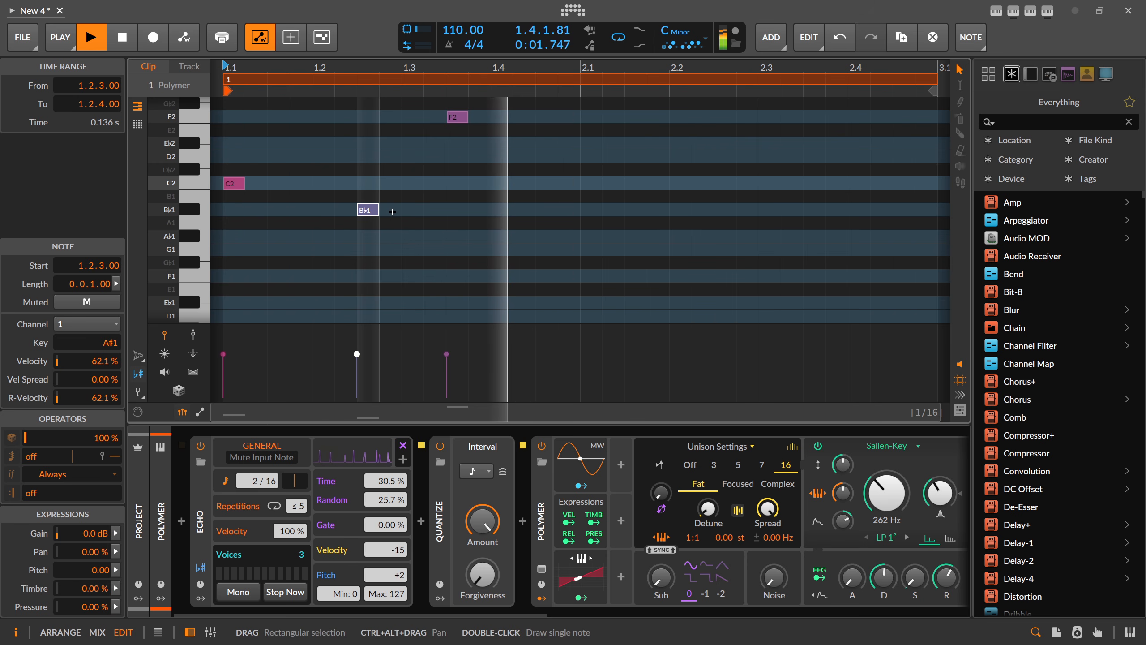
key(Down)
key(Down)
key(Down)
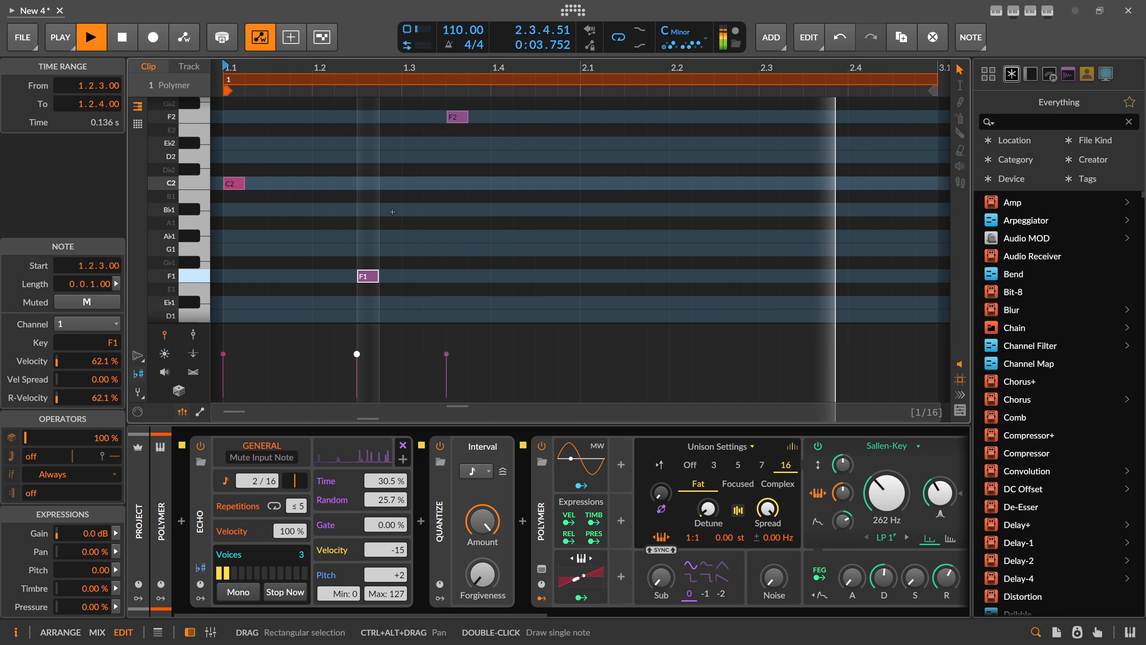
scroll(408, 212, up, 3)
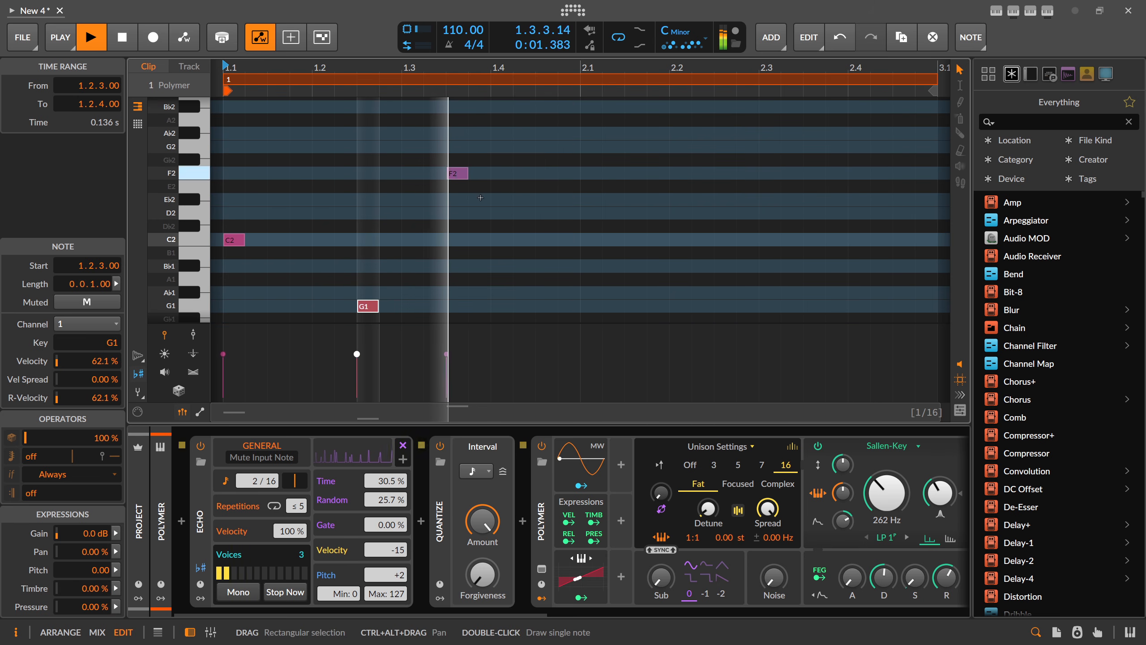
key(space)
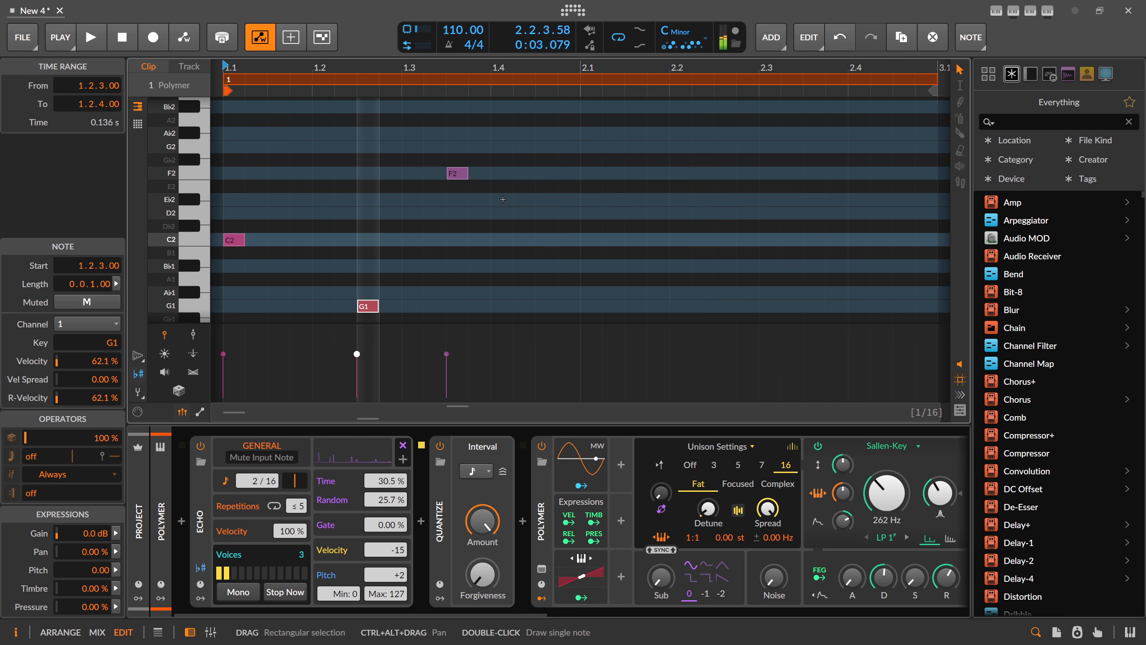
Turn off Echo's Use Global Key option and delete the Echo and Quantize devices from the chain
click(199, 502)
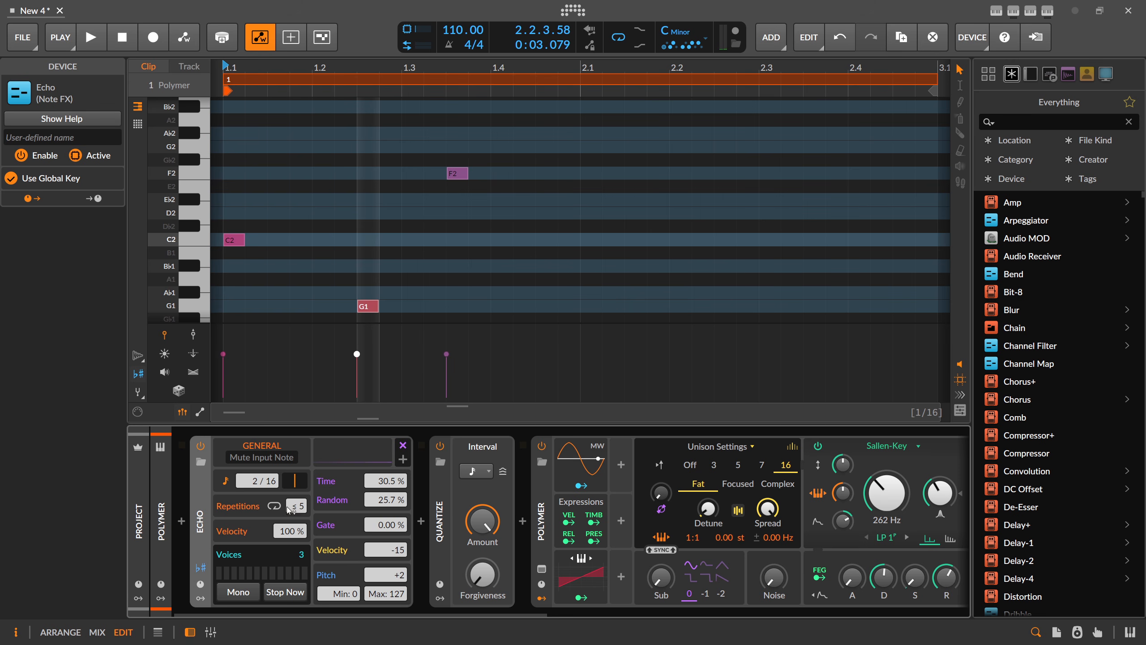
click(200, 569)
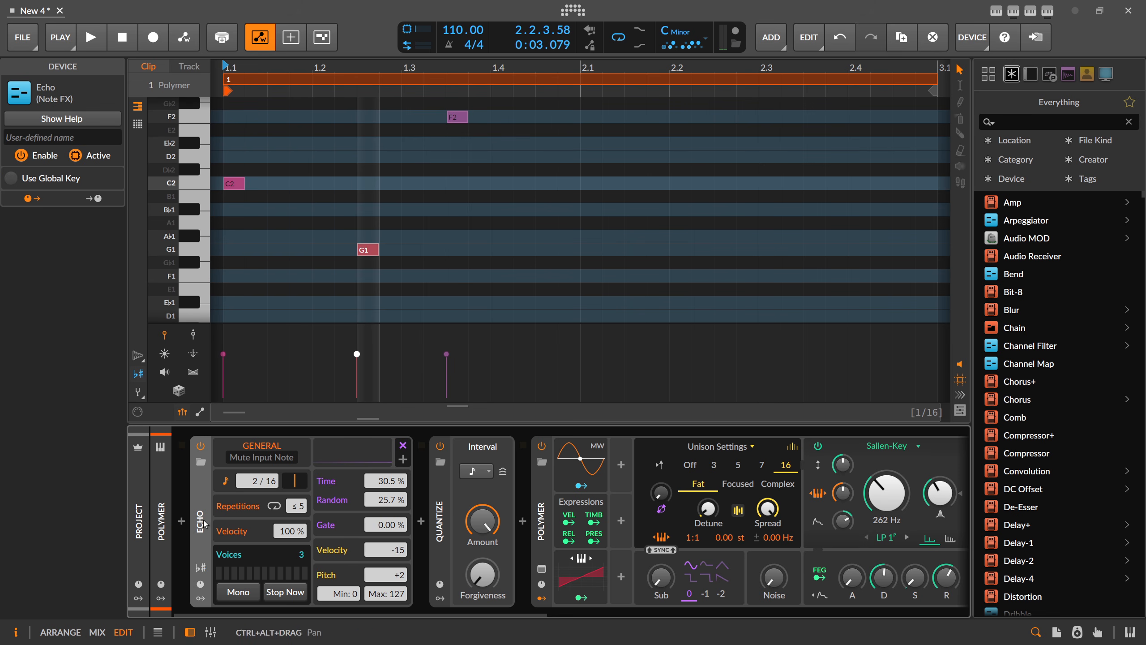
key(Delete)
key(Delete)
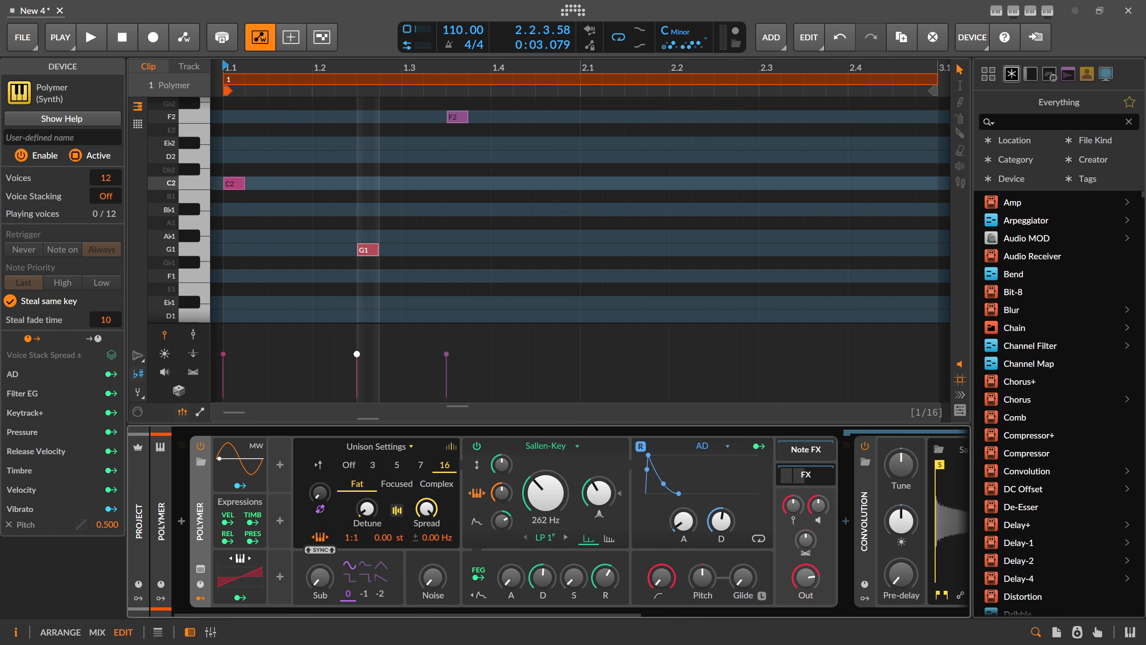
Insert the Arpeggiator note device before Polymer
click(180, 521)
text(ar)
key(Return)
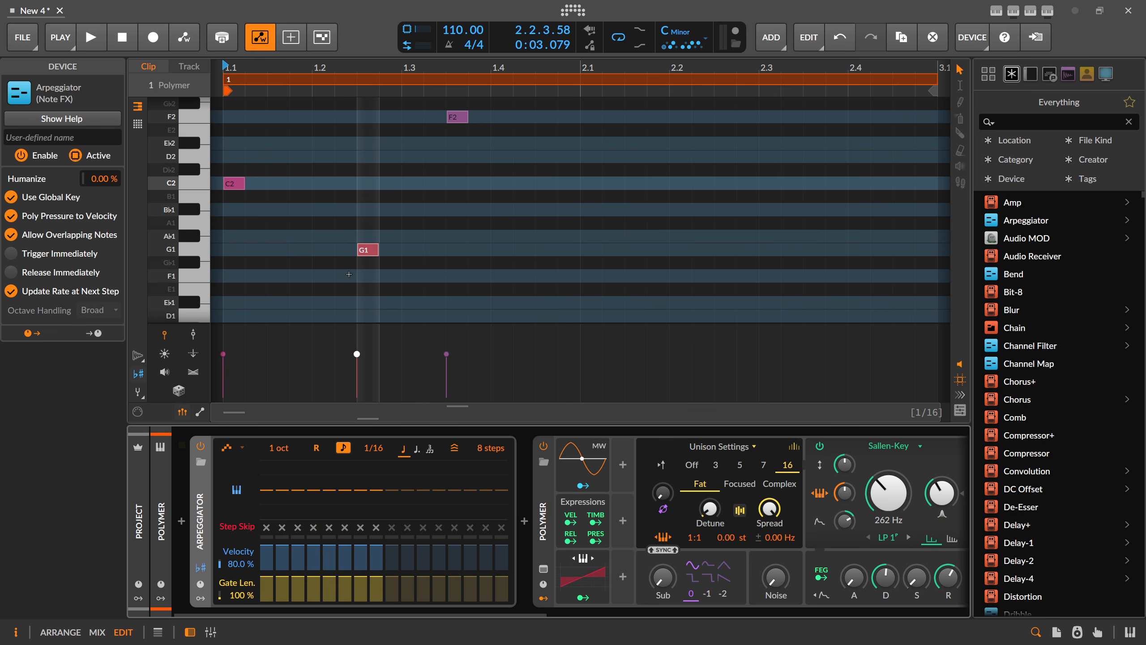
Delete the G1 and F2 notes and lengthen the C2 note to two full bars
drag(367, 105, 583, 302)
key(Delete)
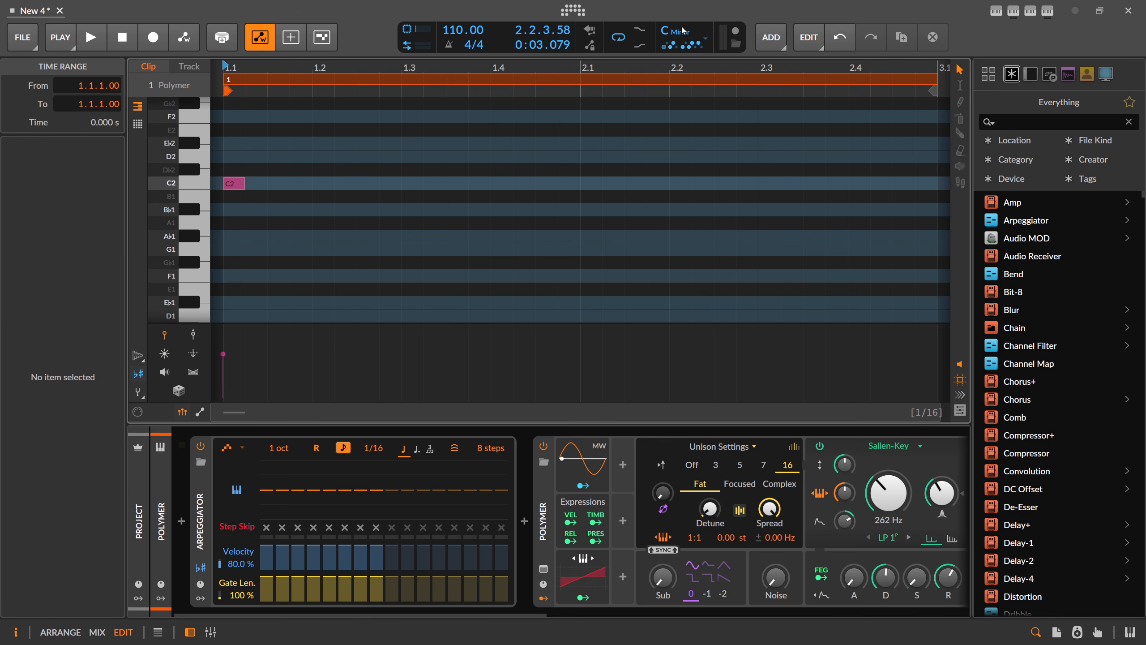
drag(242, 182, 925, 178)
drag(436, 67, 432, 52)
scroll(373, 151, up, 2)
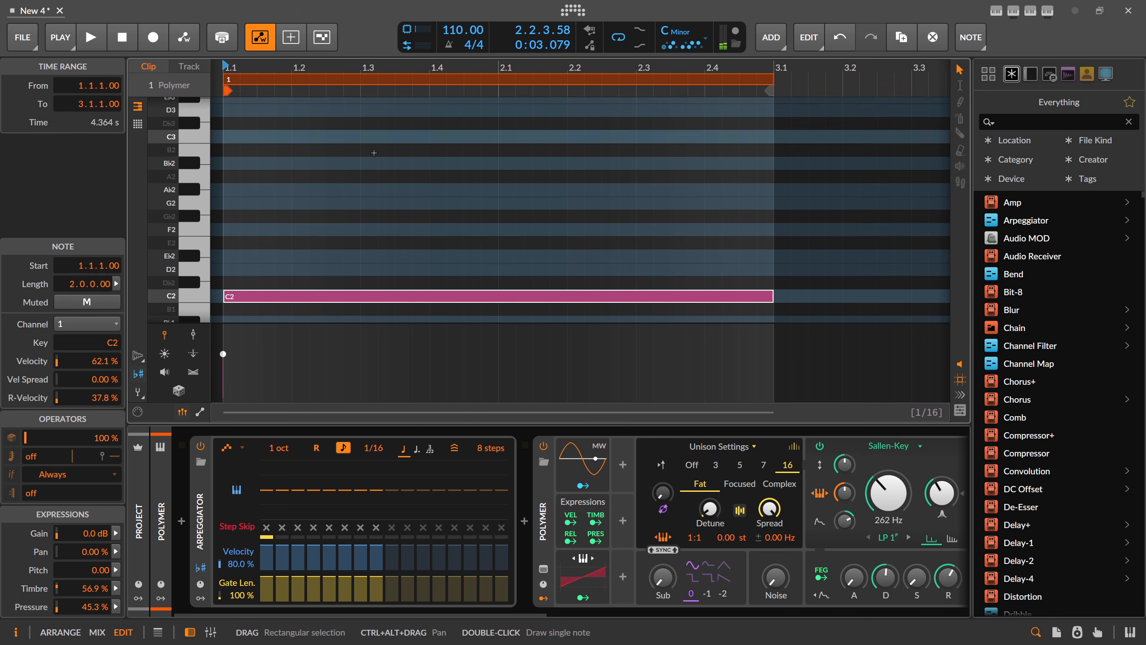
Add a two-bar E♭2 note above the C2 note and select the C2 note
scroll(356, 167, down, 1)
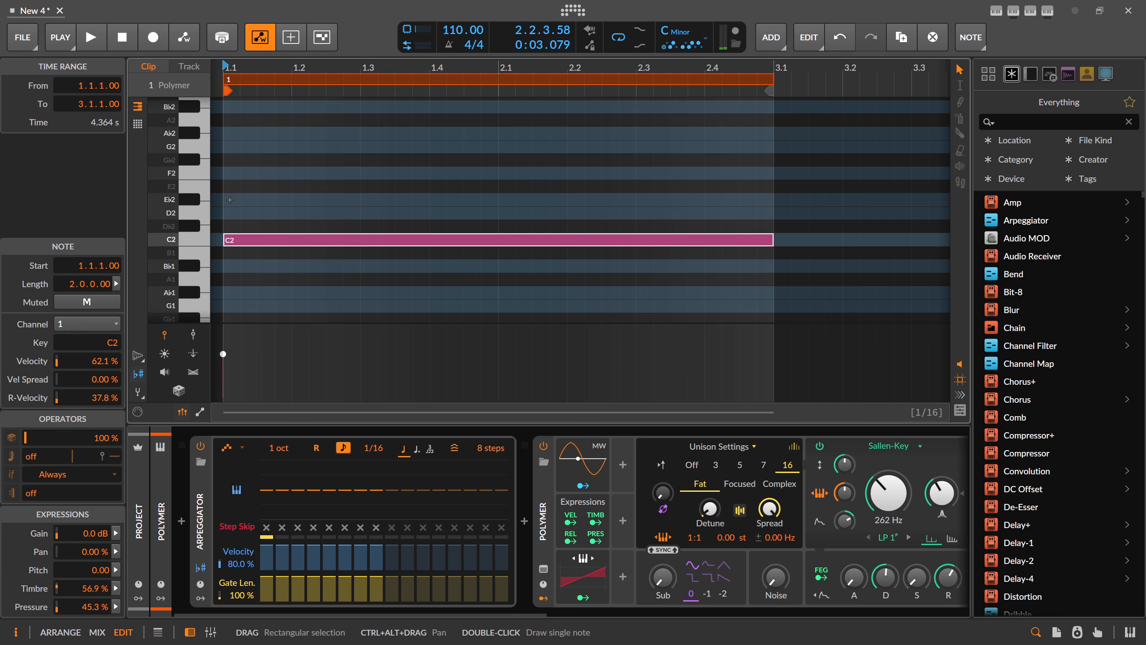
double_click(230, 199)
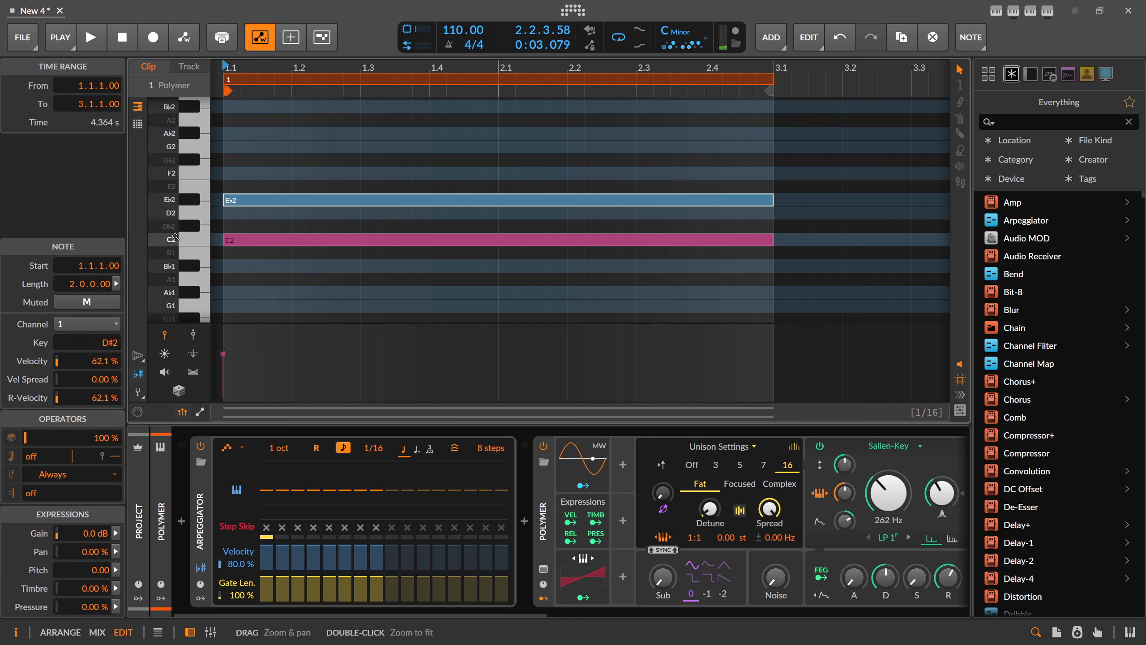
scroll(175, 237, up, 2)
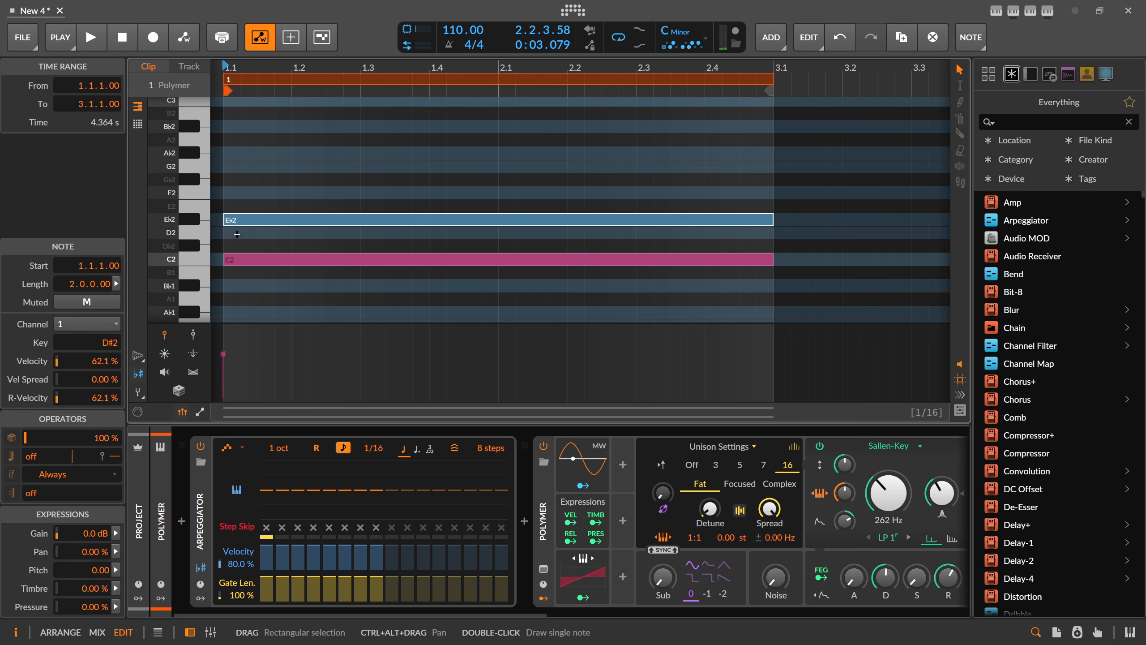
click(233, 260)
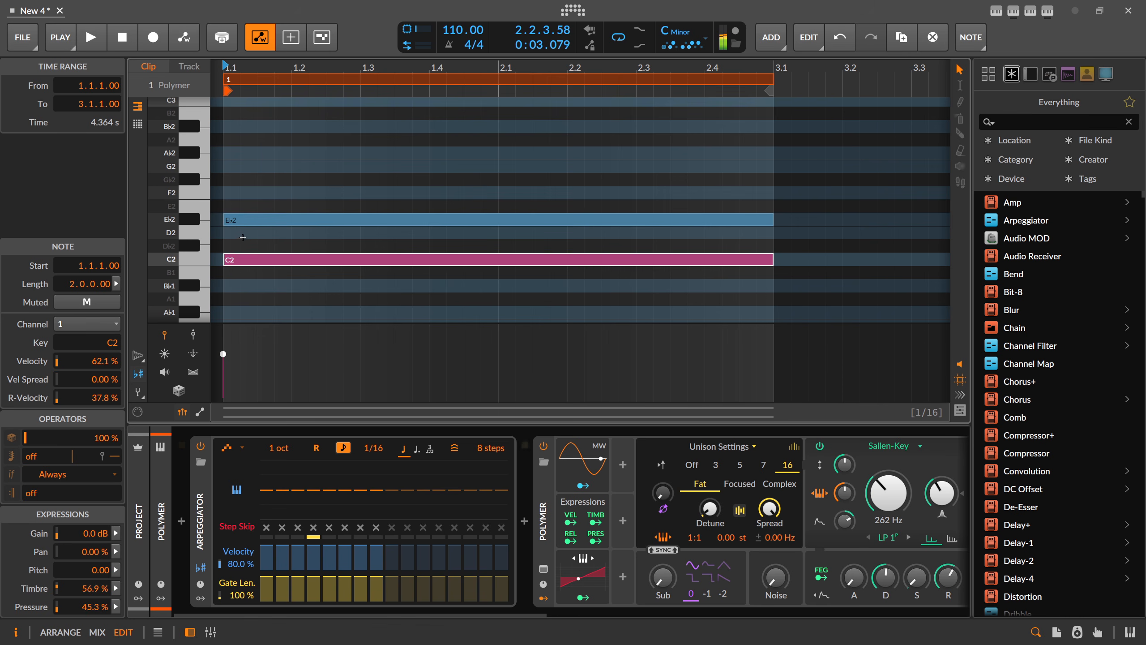
Add a two-bar G2 note above the E♭2 note and play the arpeggiated chord
click(239, 221)
click(237, 169)
double_click(226, 170)
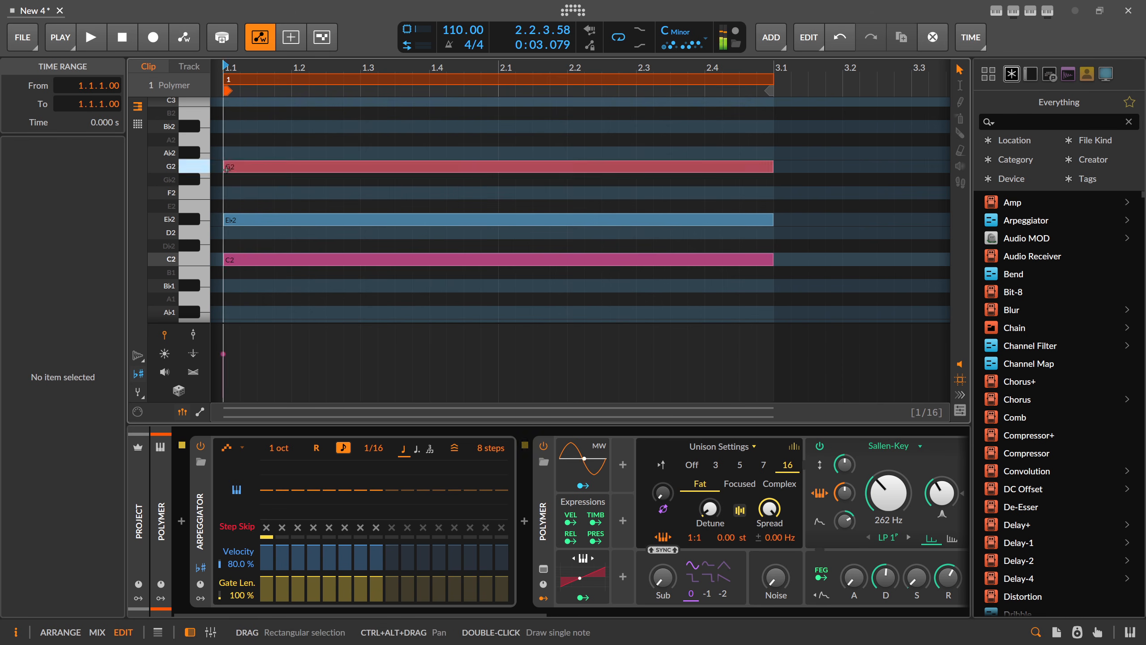
key(space)
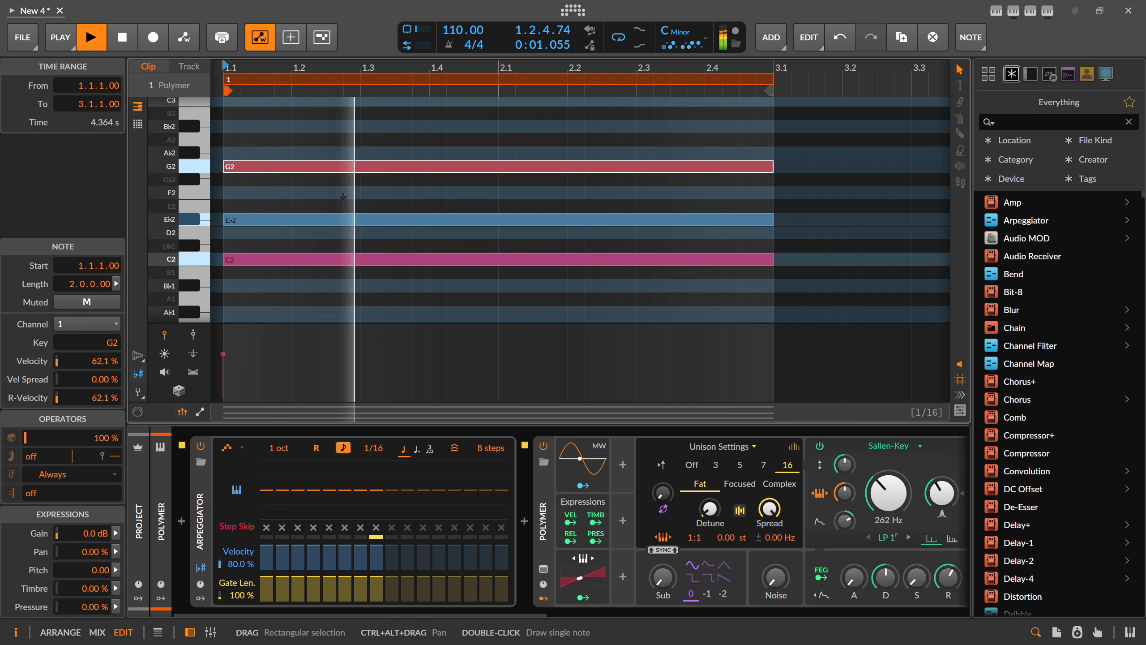
key(space)
Set the Arpeggiator's pattern to Down+In and listen to the result
click(227, 447)
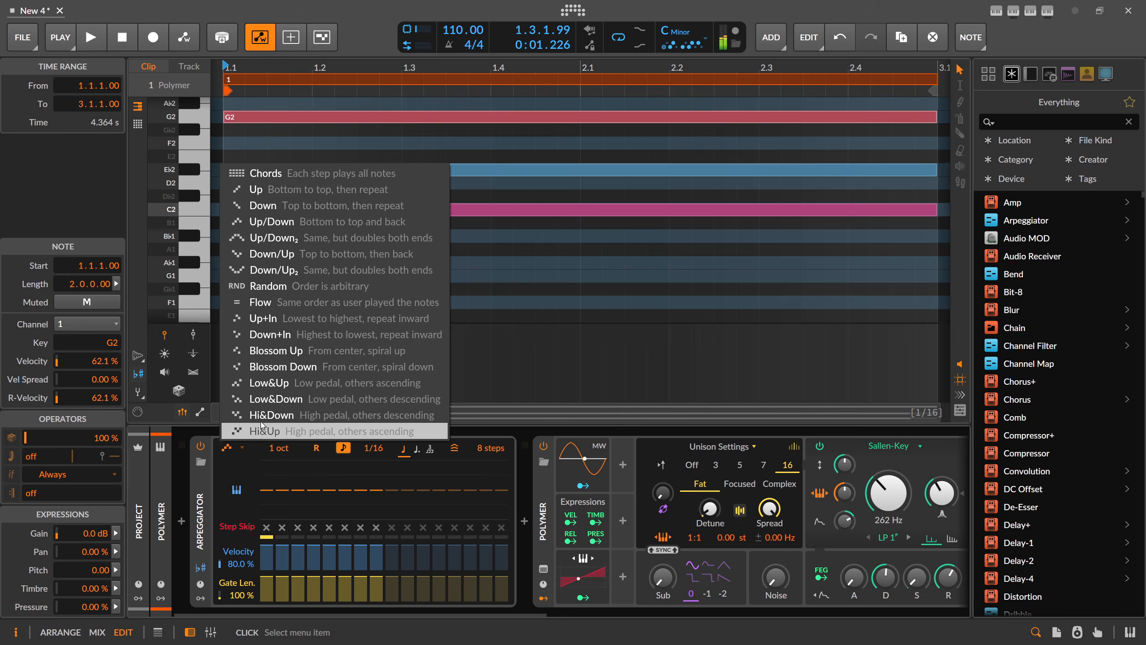
click(295, 336)
key(space)
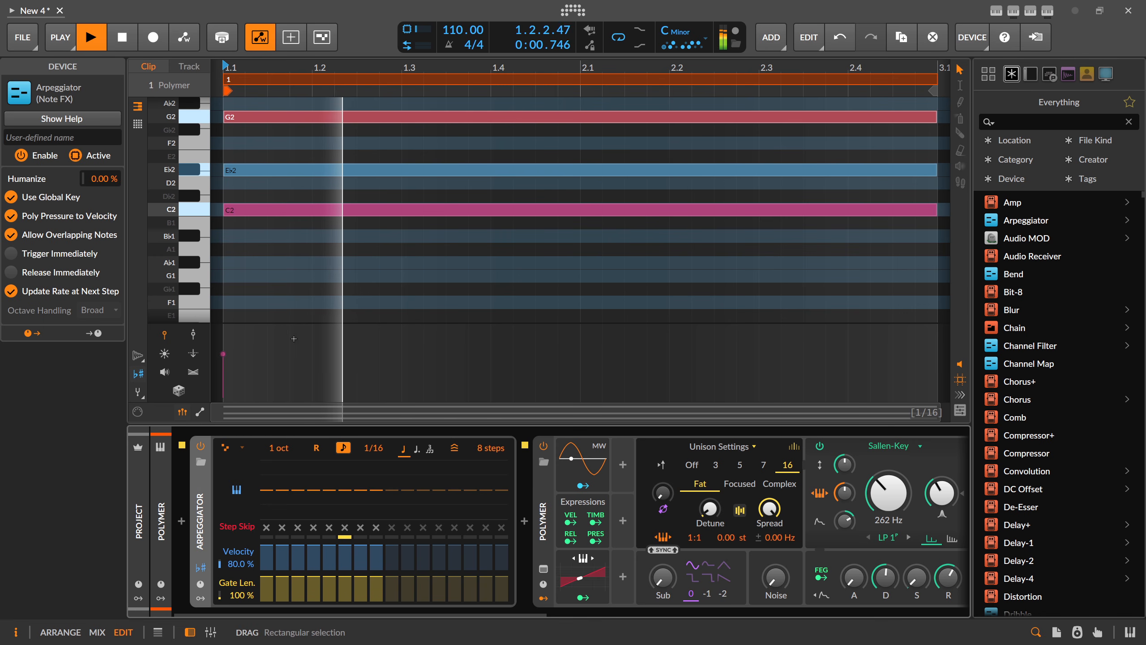
drag(412, 68, 412, 54)
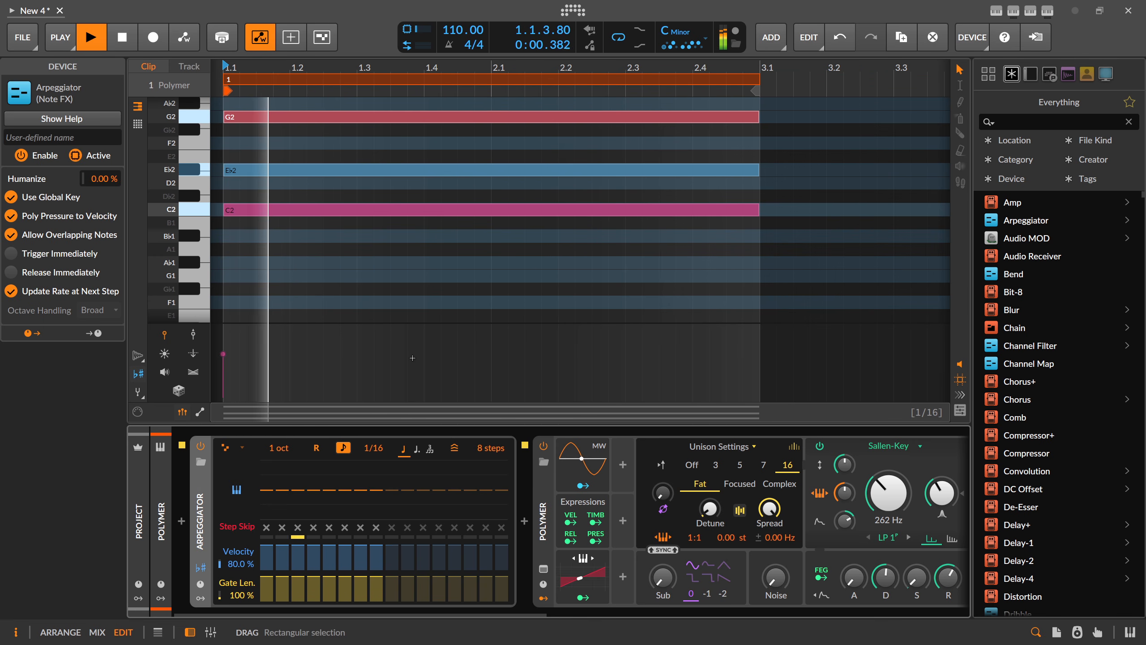
key(space)
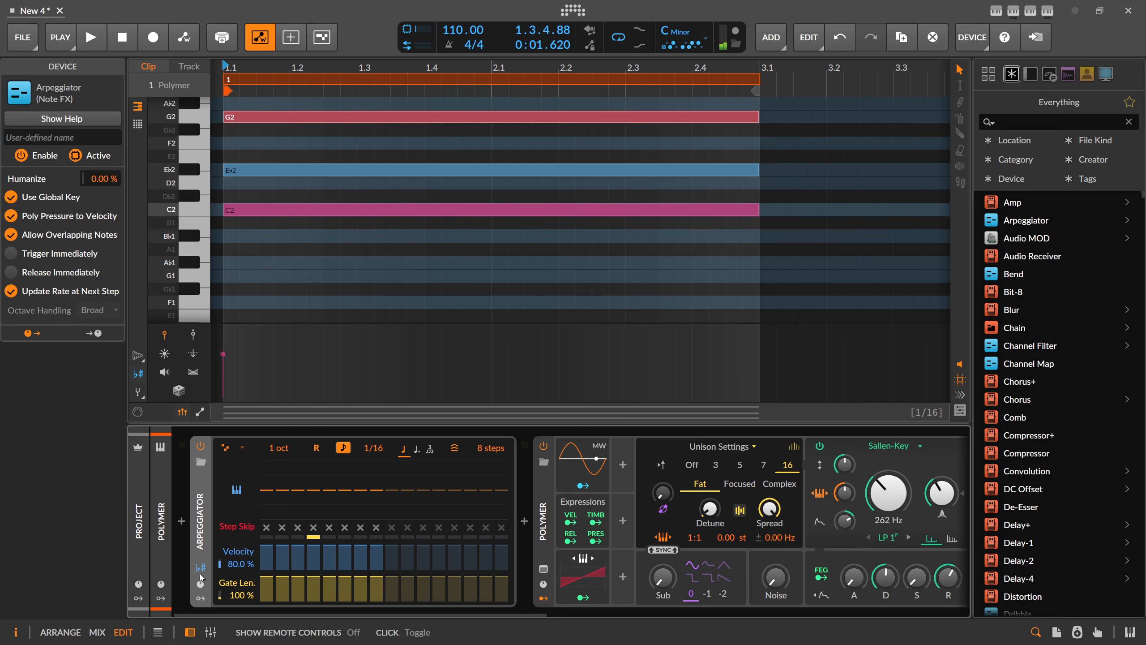
Set the Arpeggiator's step 4 transpose to 4 and its length to 6 steps during playback
drag(319, 504, 319, 496)
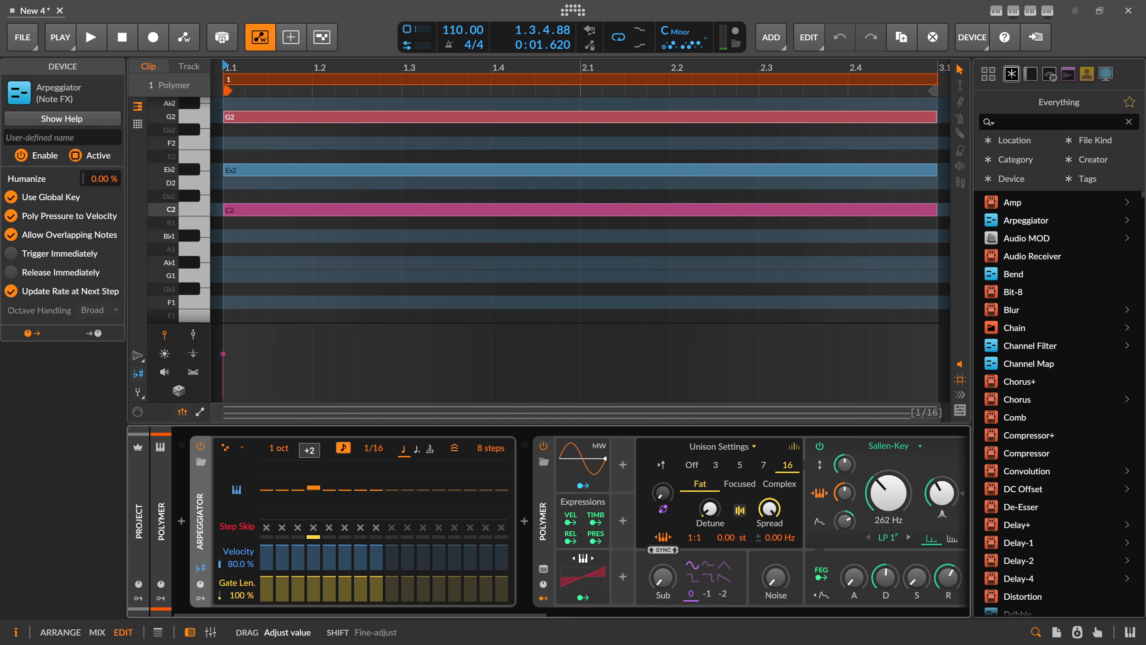
key(space)
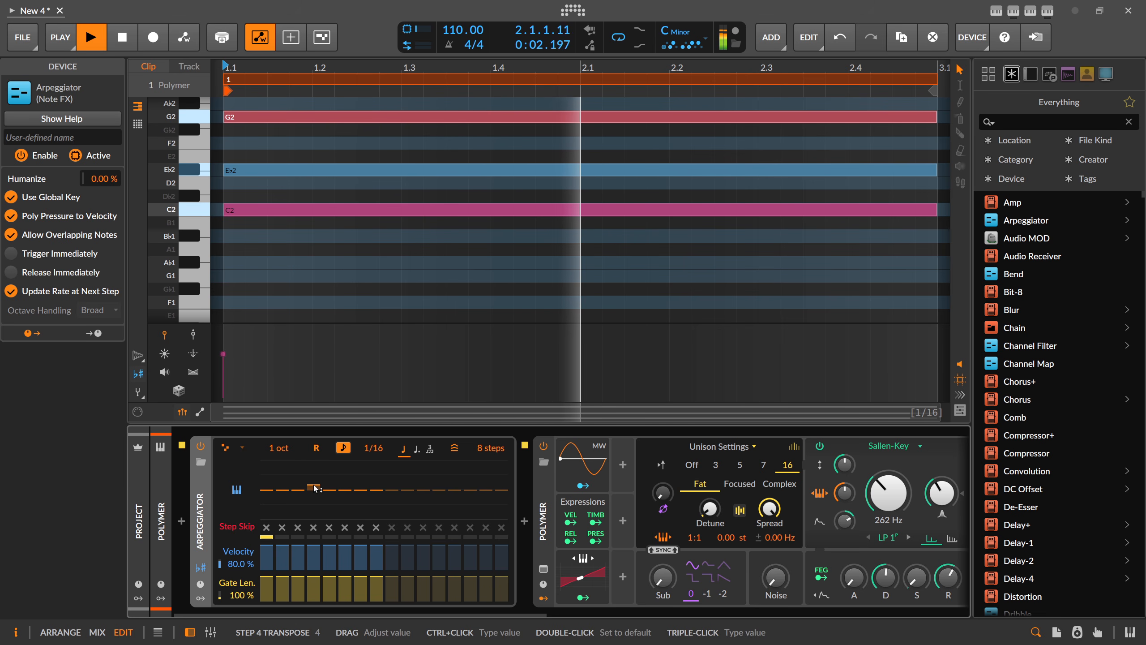
drag(489, 450, 489, 464)
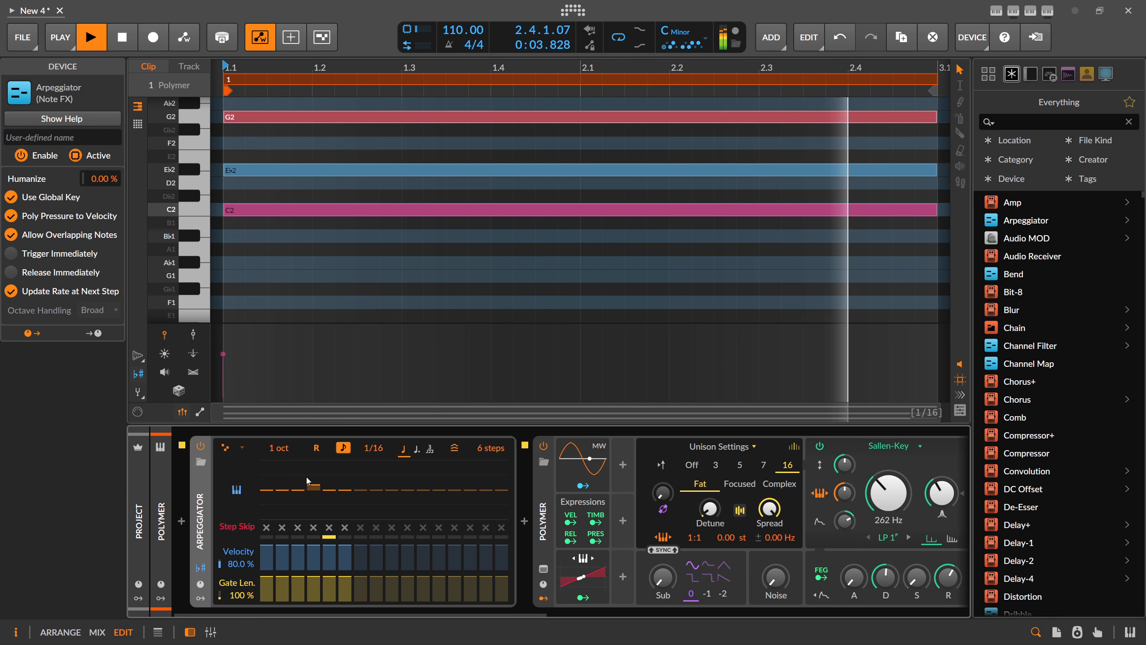
Raise the Arpeggiator's step 3 transpose to 7 and listen to the pattern
drag(298, 489, 298, 481)
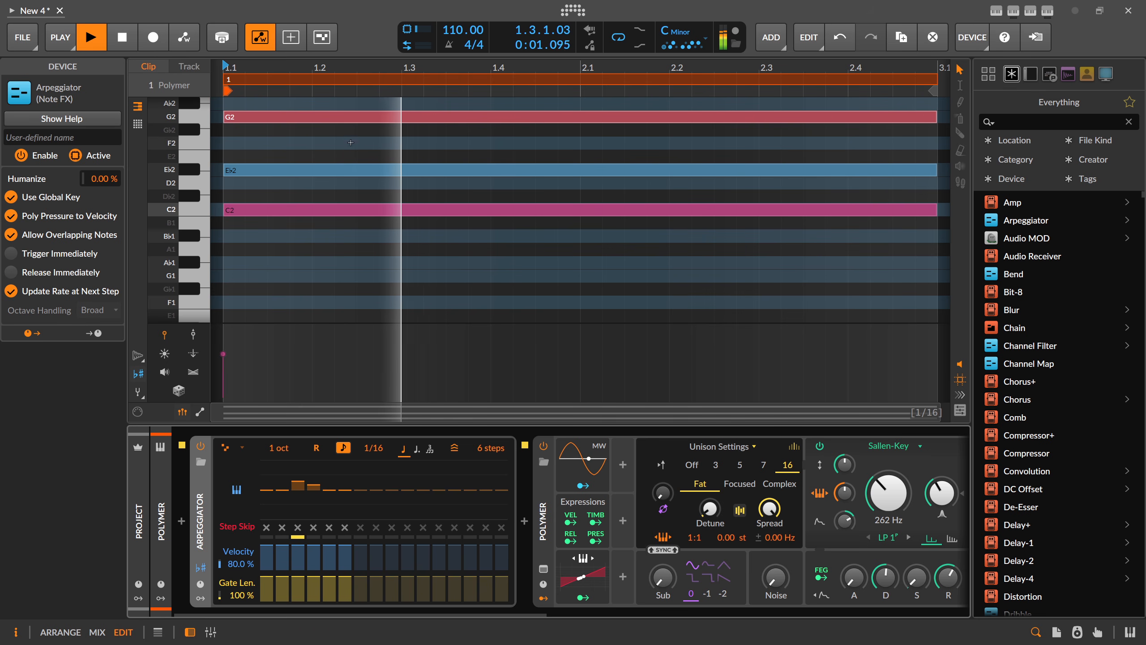
drag(336, 66, 337, 43)
key(space)
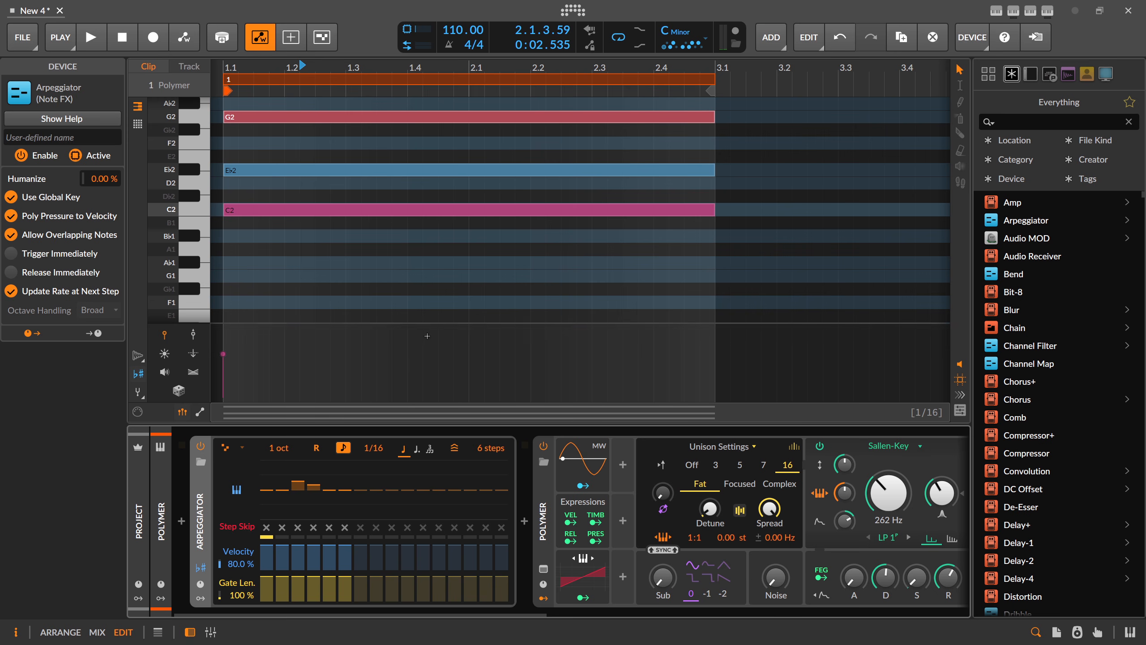
Compare the arpeggio with Use Global Key turned off and turned back on, playing each version
click(202, 567)
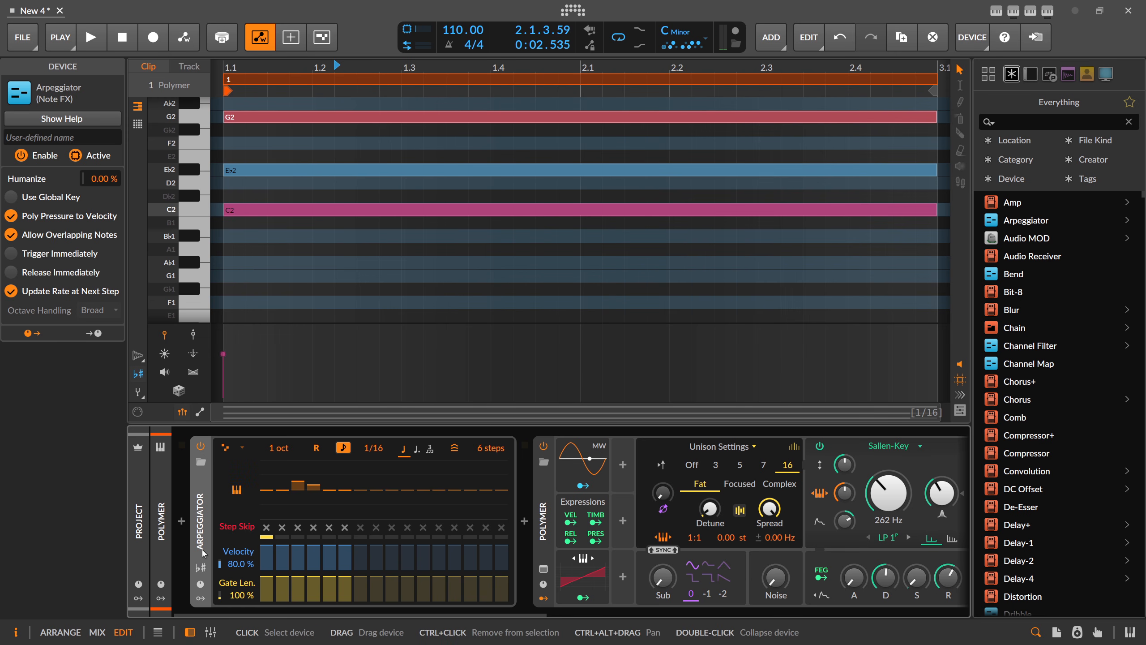
key(space)
key(space)
click(203, 568)
key(space)
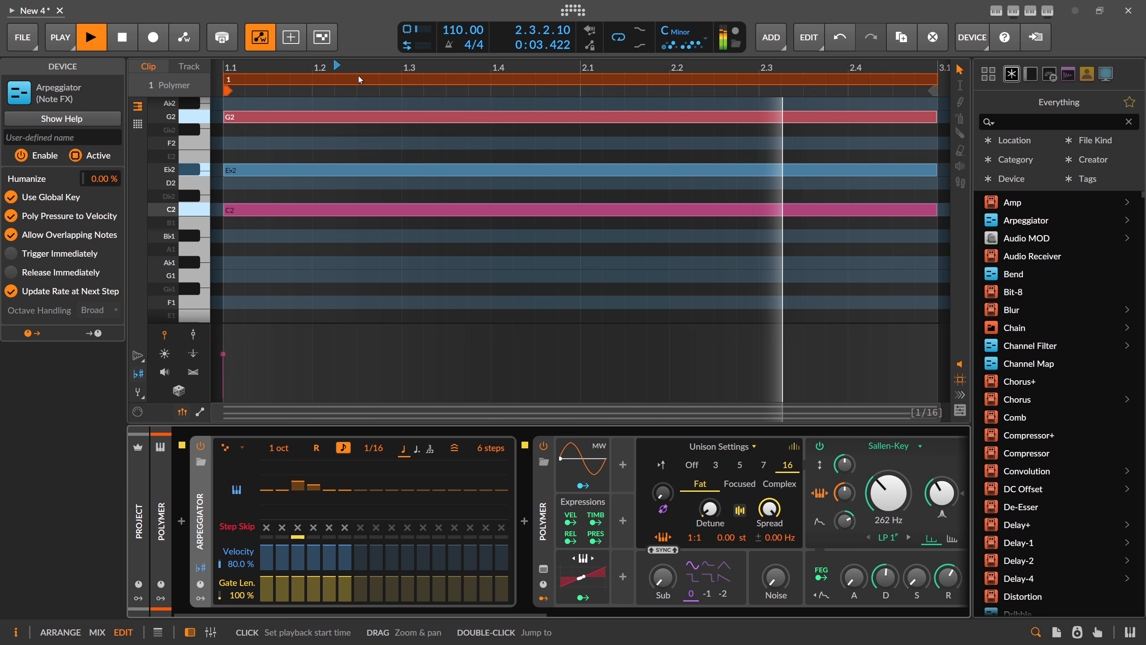
mouse_move(362, 71)
mouse_down()
mouse_move(370, 52)
mouse_move(377, 67)
mouse_up()
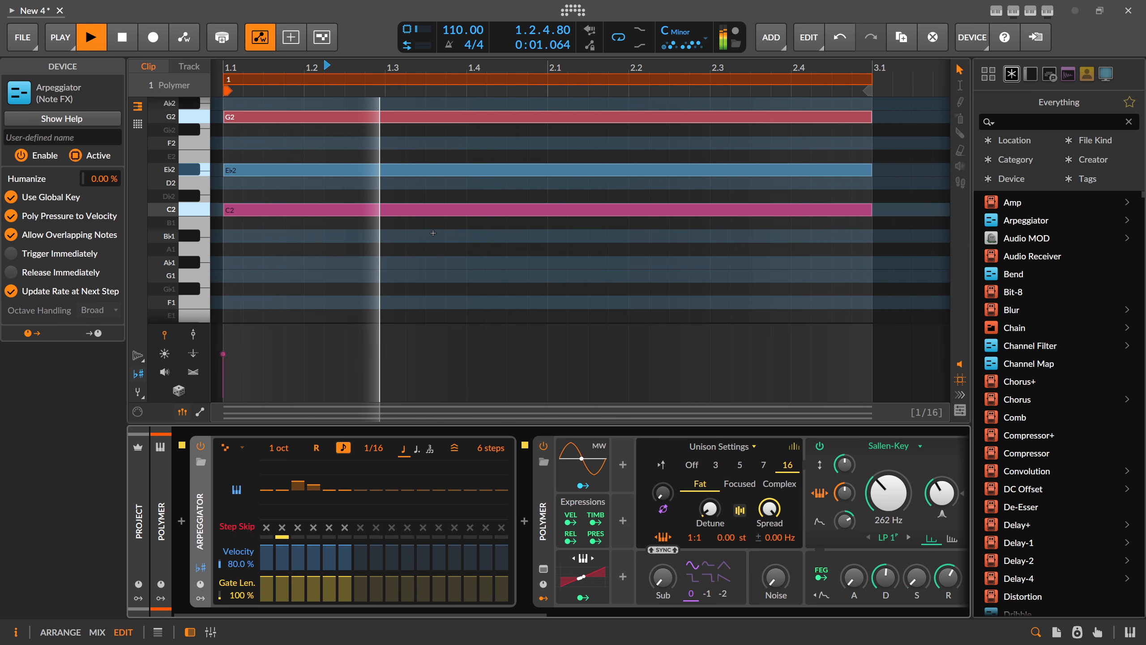
key(space)
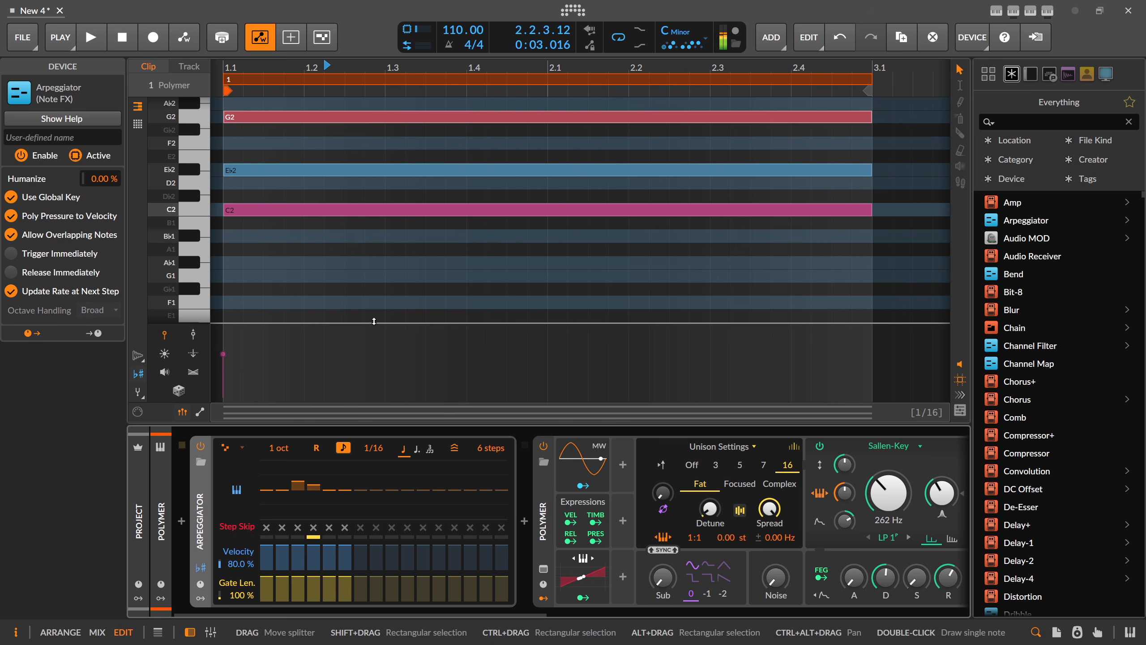
Automate the Arpeggiator's Step 3 Transpose in the clip with 7 at 1.1.1.00 and a lower value from 2.1.1.00
drag(297, 484, 298, 482)
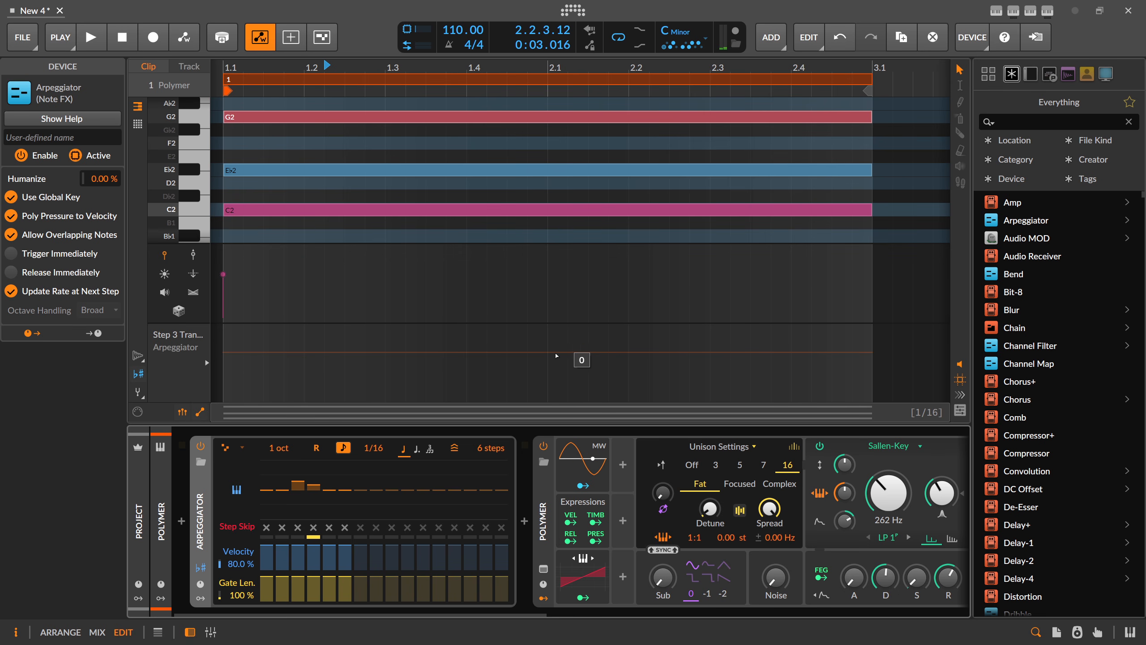
click(551, 355)
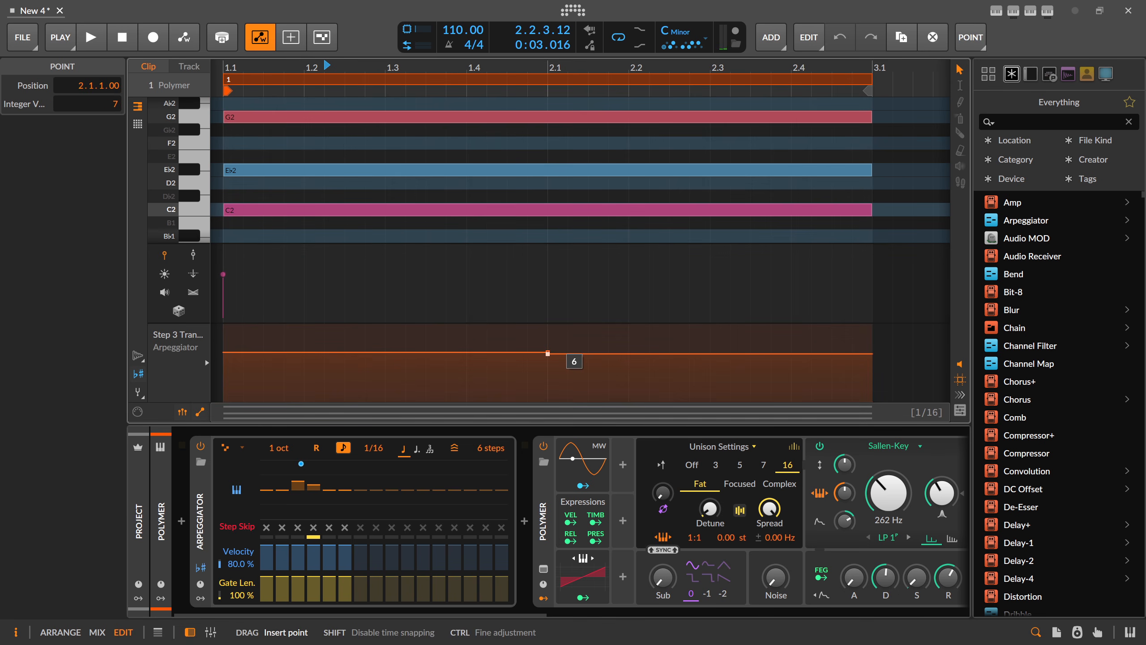
key(space)
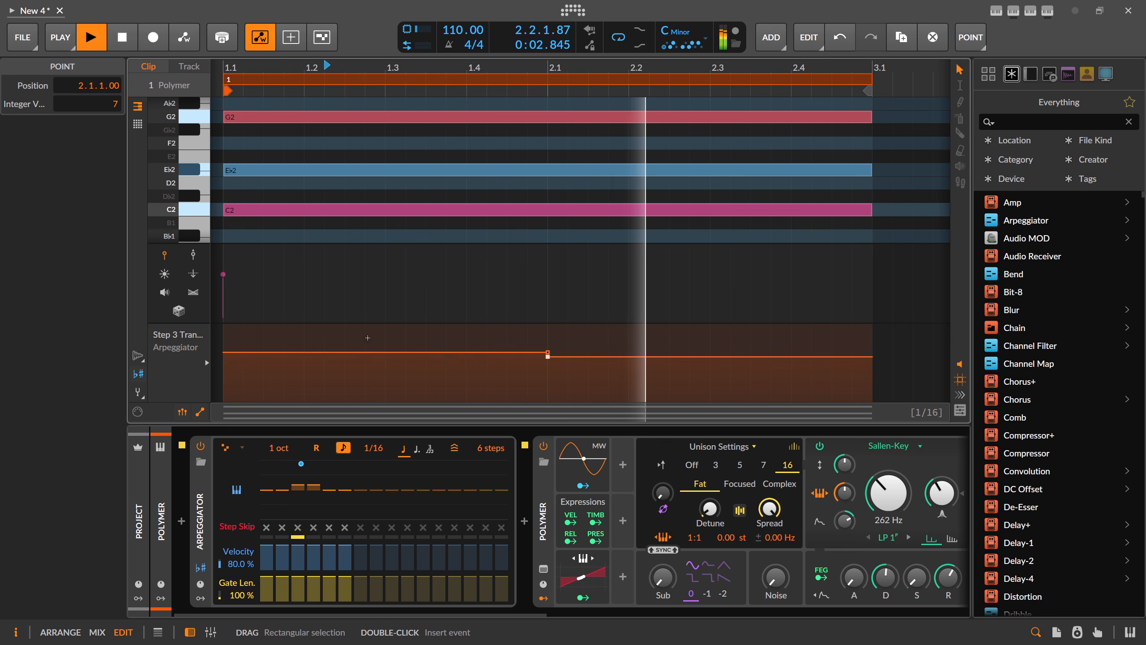
drag(240, 353, 224, 353)
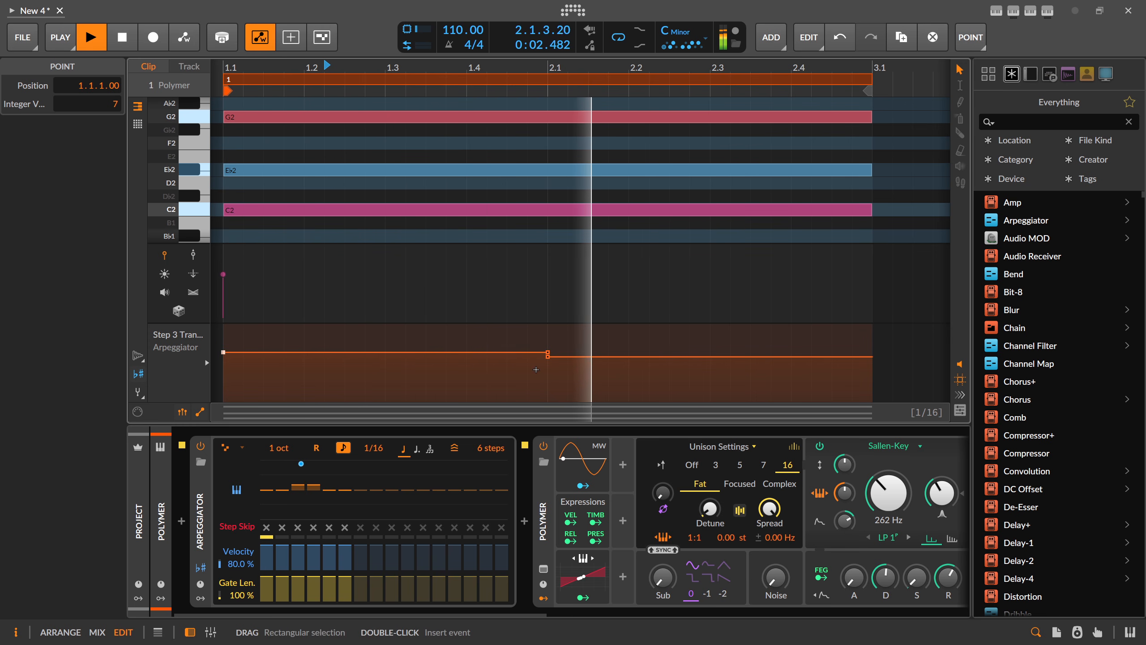
key(space)
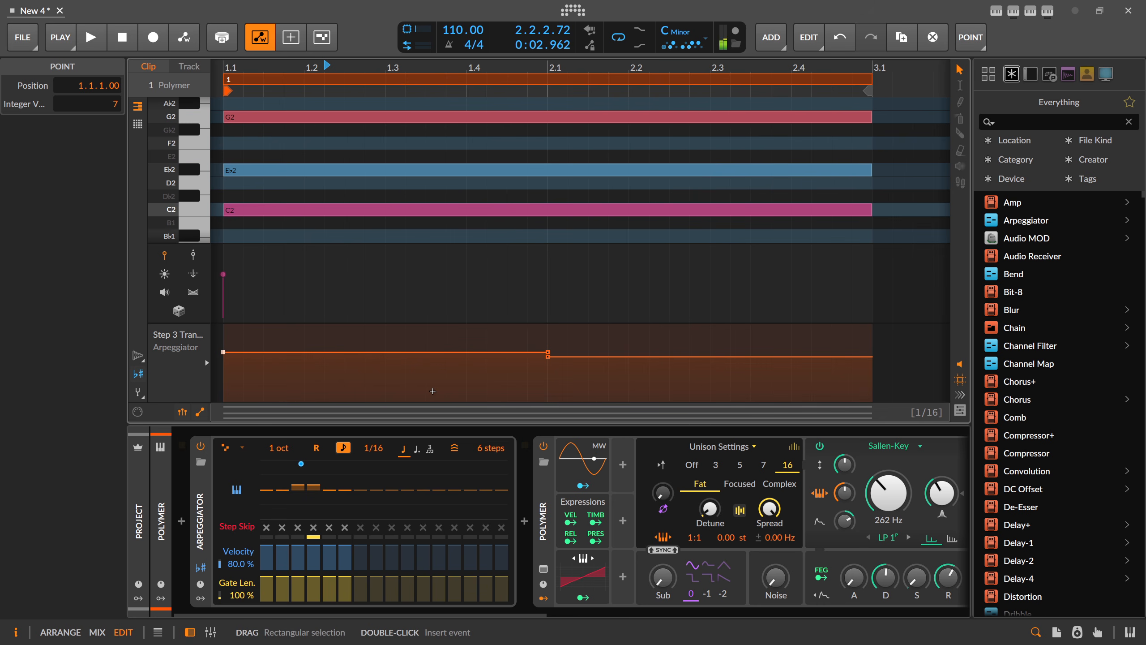
Add a Step 3 Transpose automation point with value 11 at 2.4.1.00 and listen to the loop
key(space)
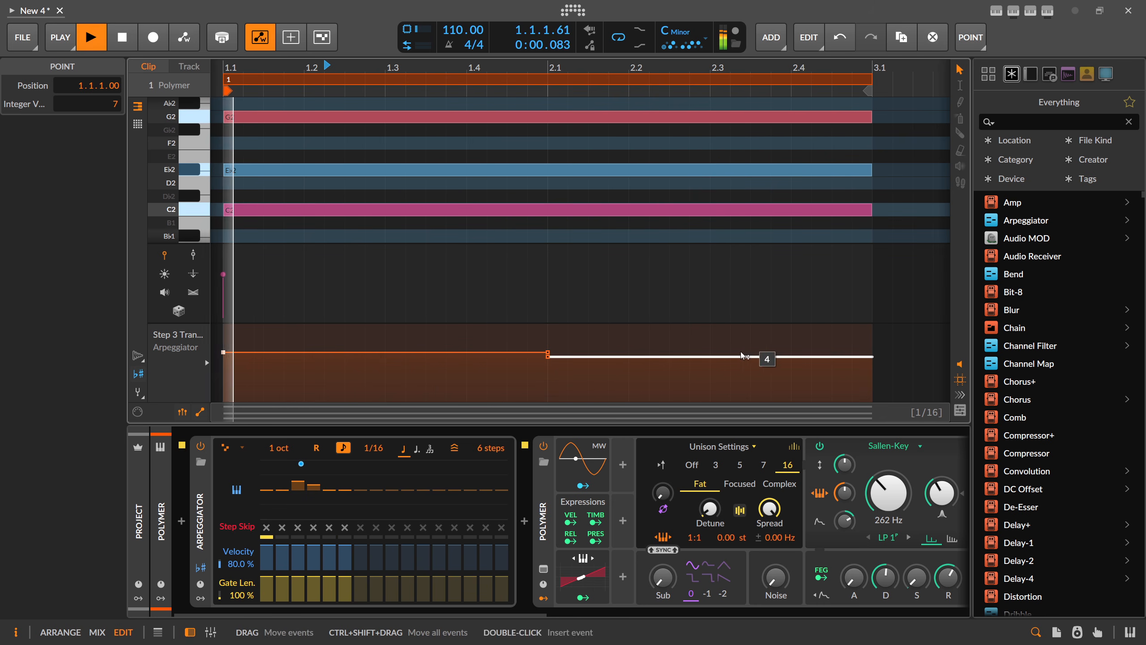
key(space)
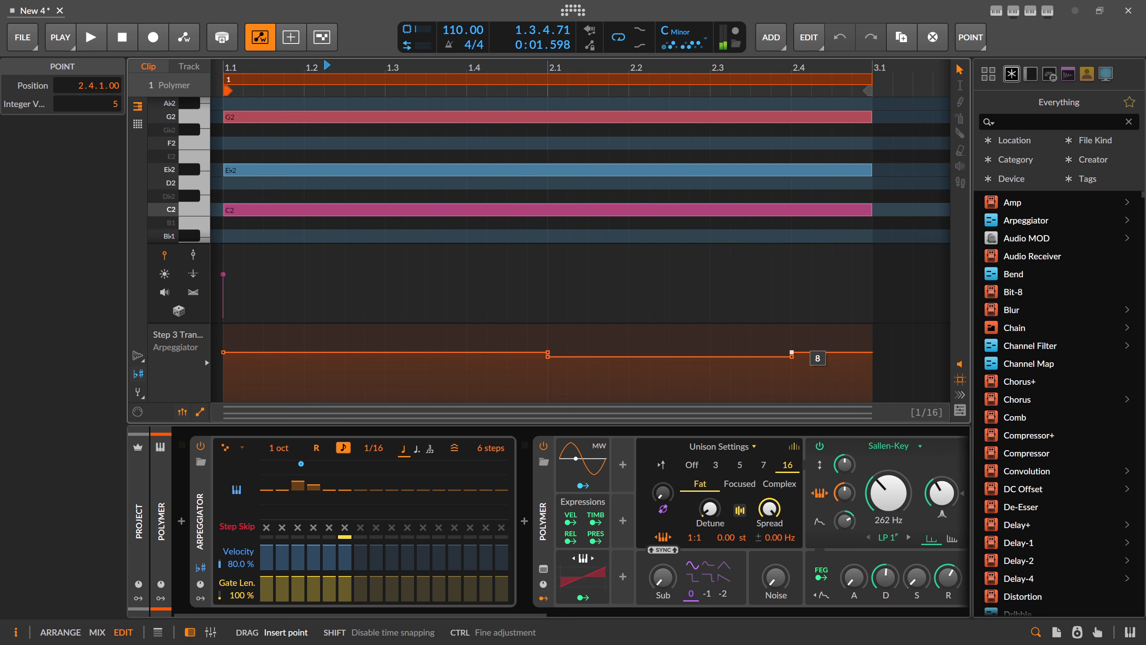
drag(792, 357, 791, 346)
key(space)
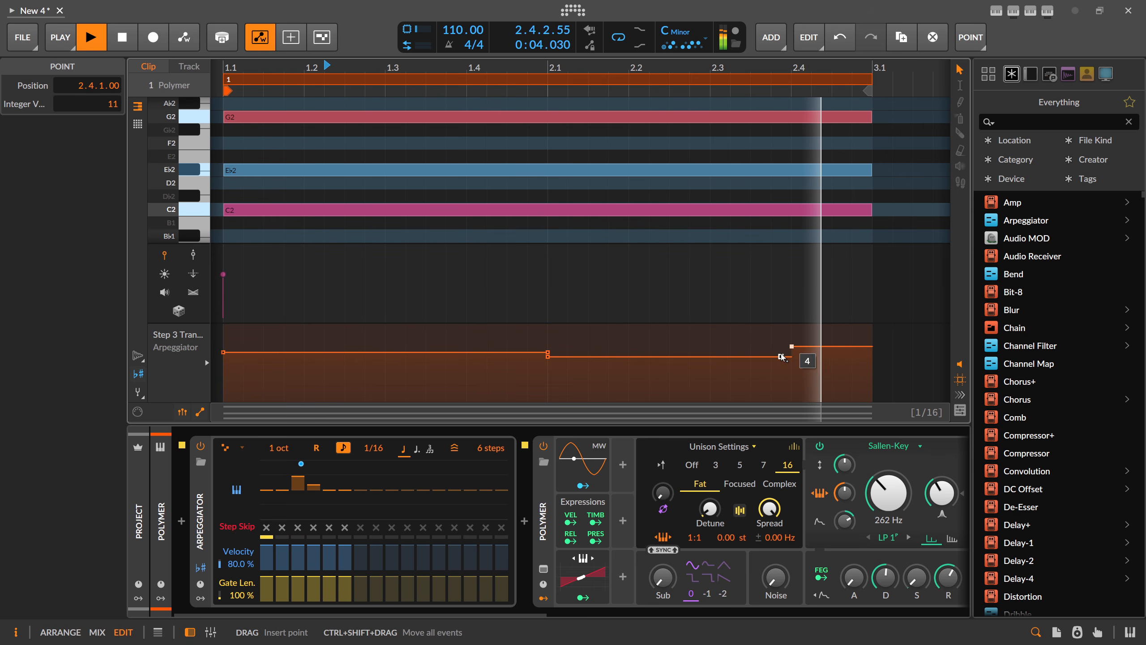
click(709, 357)
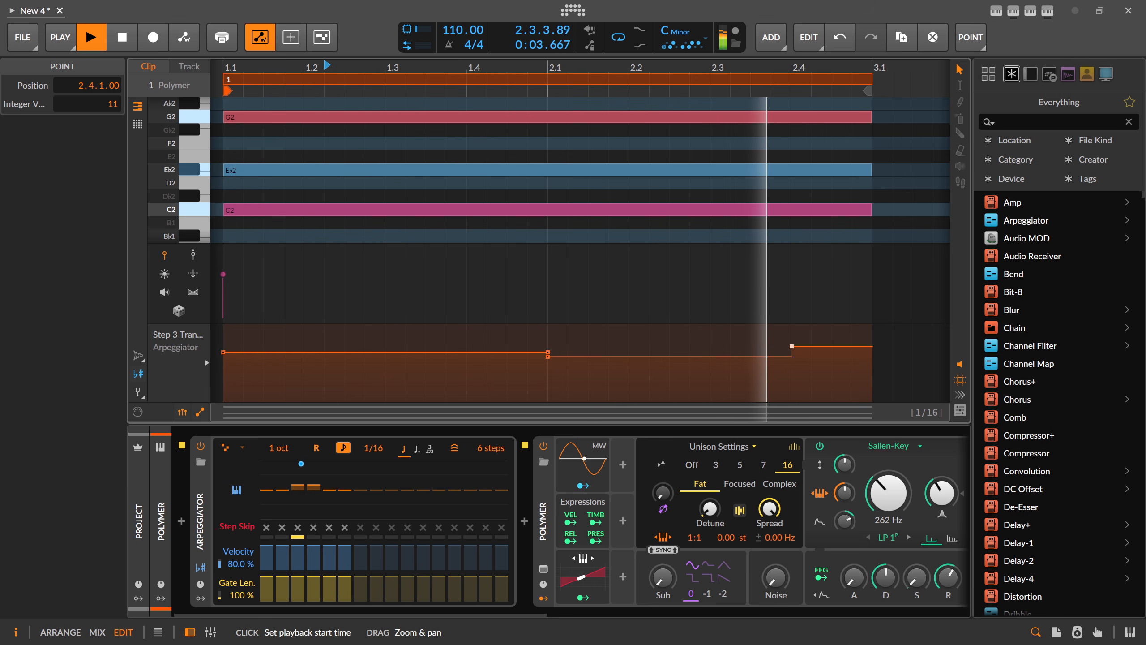
drag(384, 68, 428, 124)
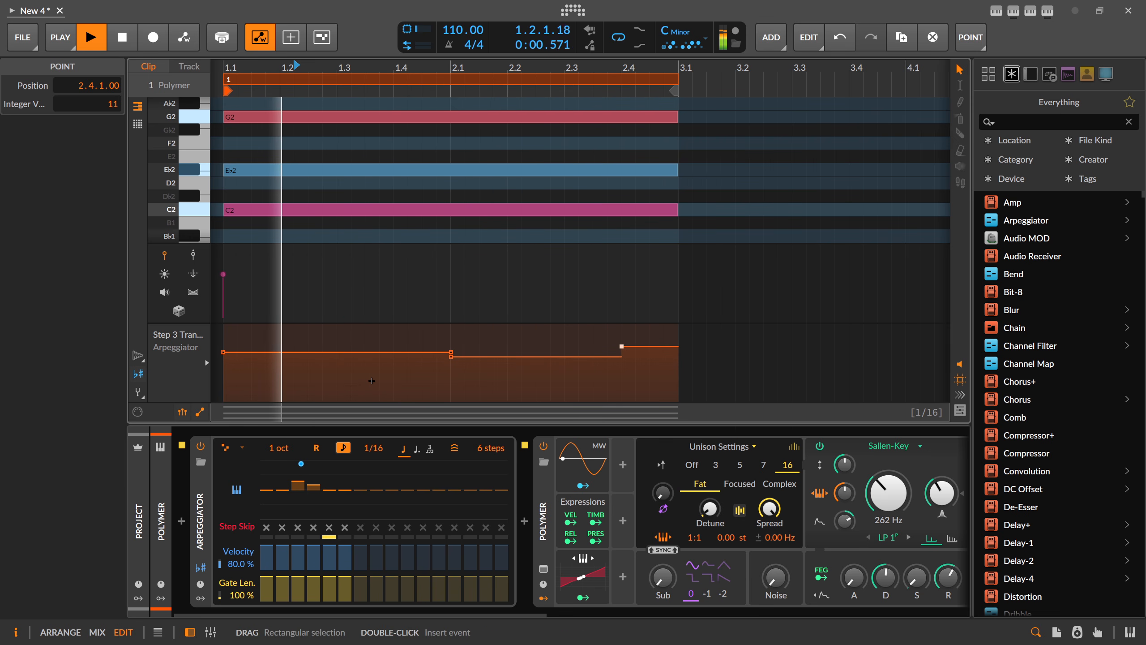
key(space)
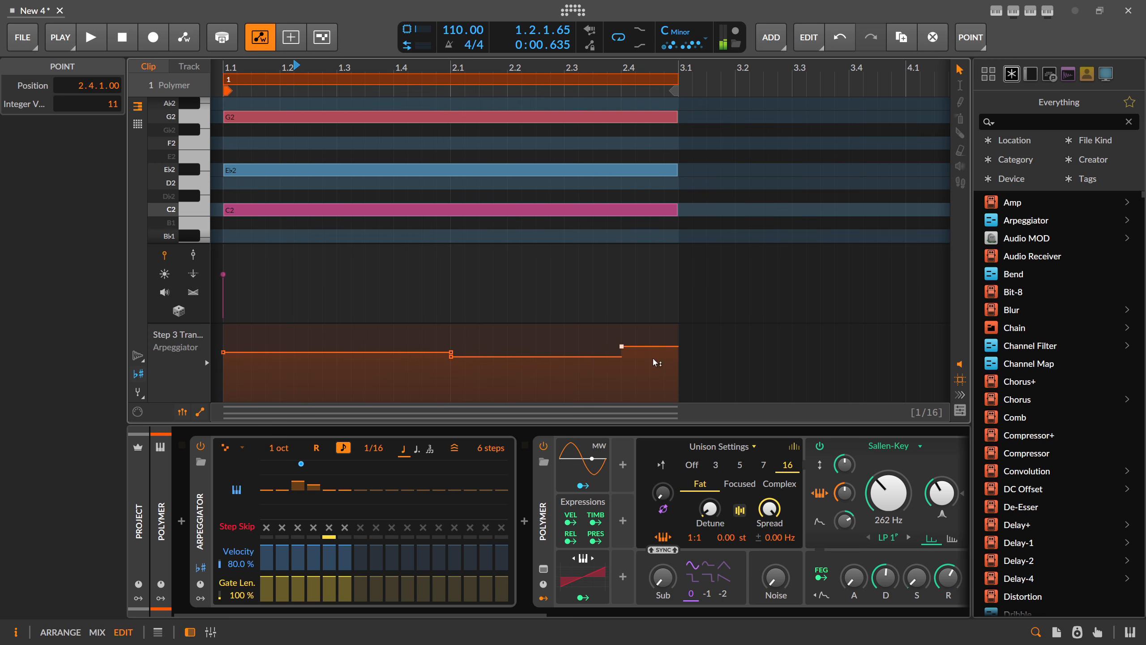
Select the Arpeggiator device and move the playback start to the beginning of the clip
click(237, 352)
click(200, 521)
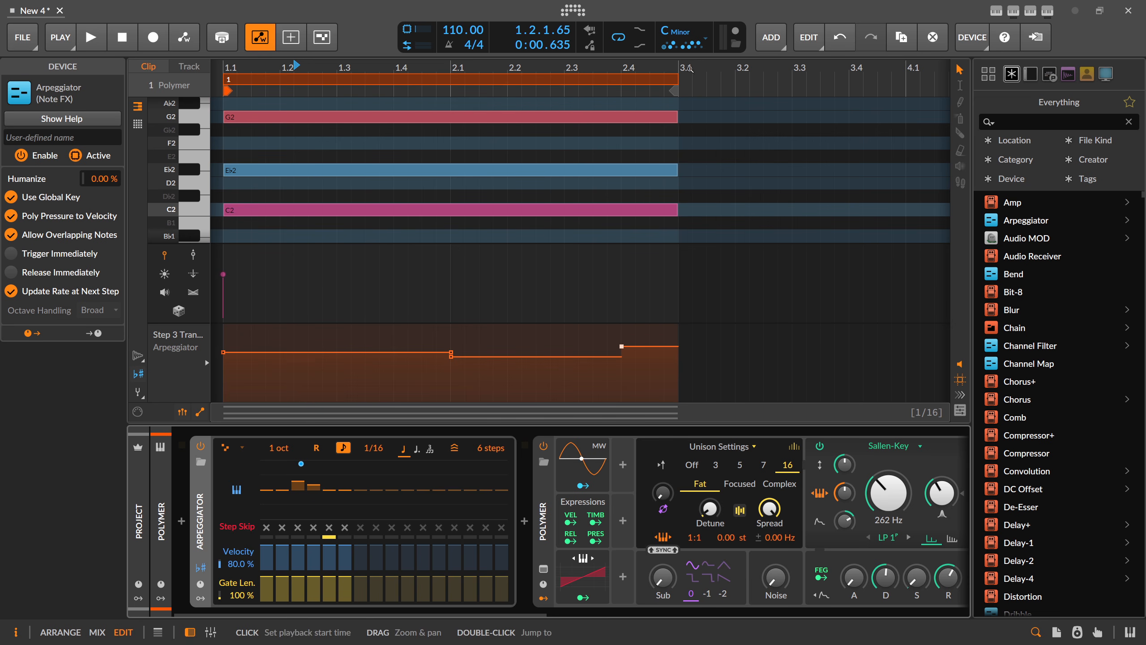
drag(230, 66, 231, 70)
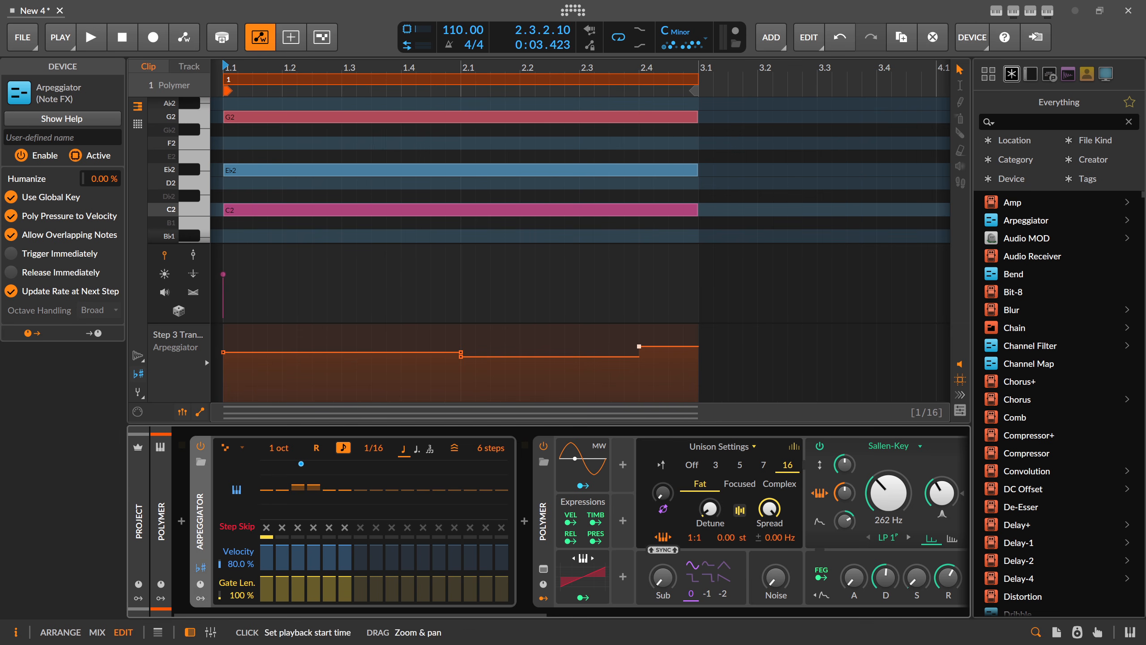
drag(260, 68, 267, 70)
Switch to the arranger and add Root Key and Scale automation lanes for the project
key(Tab)
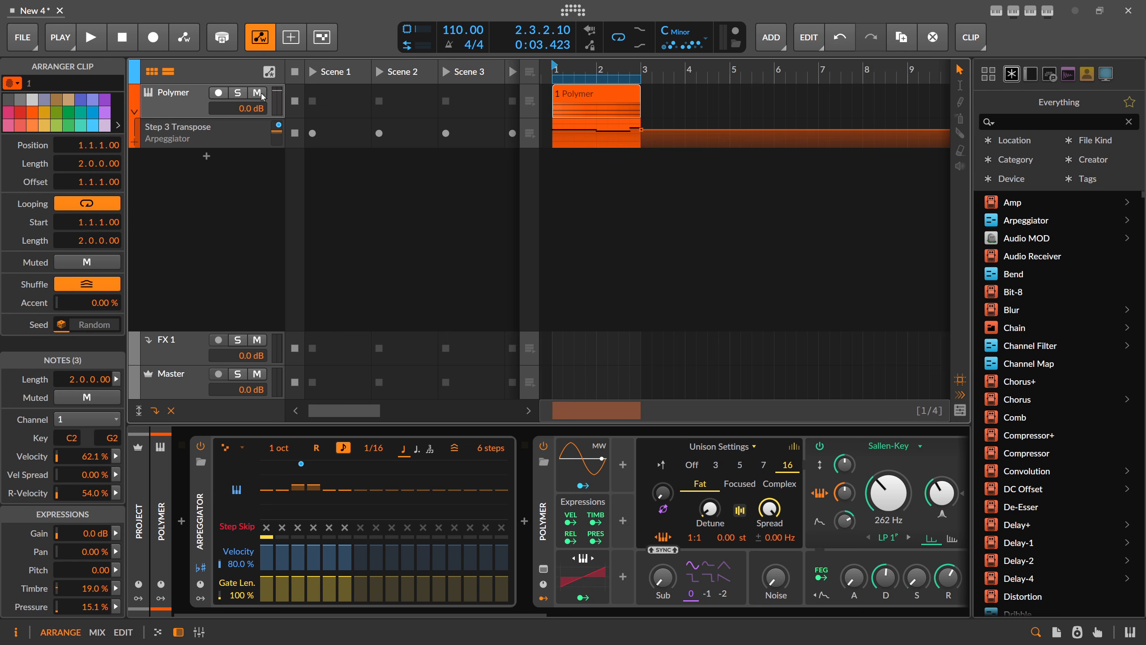
click(134, 79)
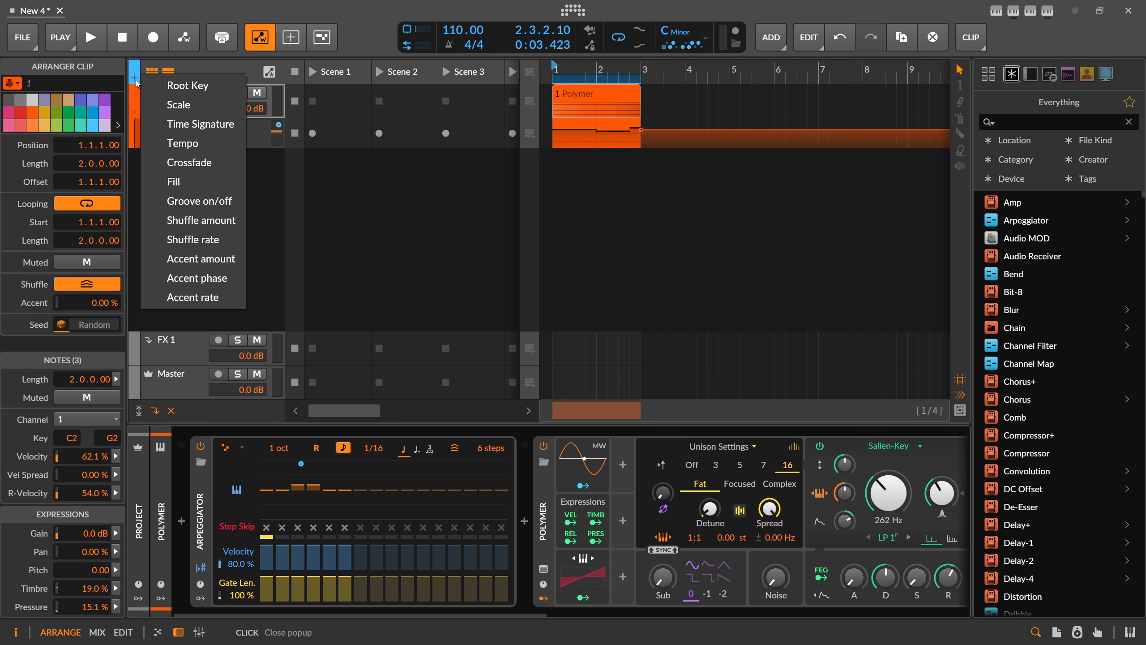
click(174, 86)
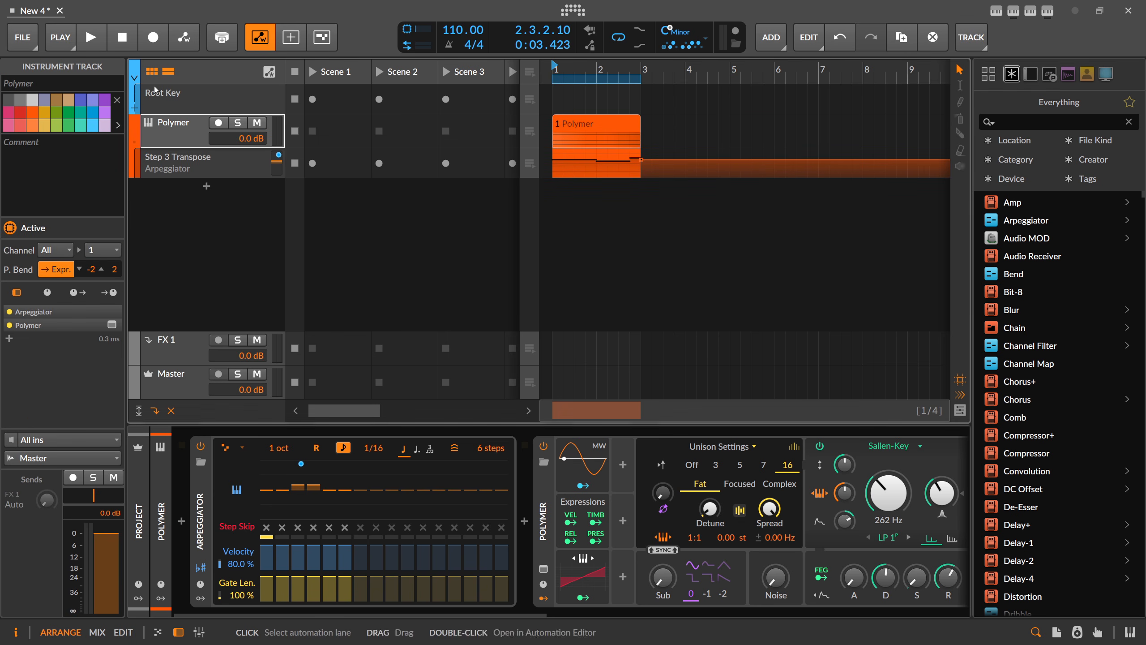
click(134, 107)
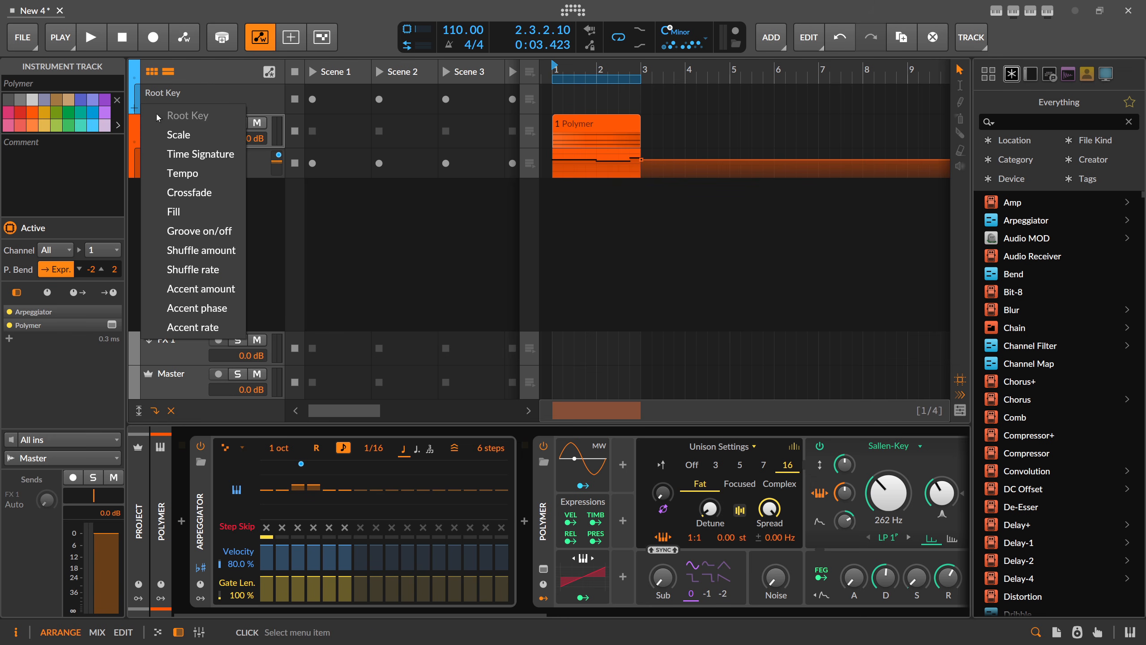
click(181, 134)
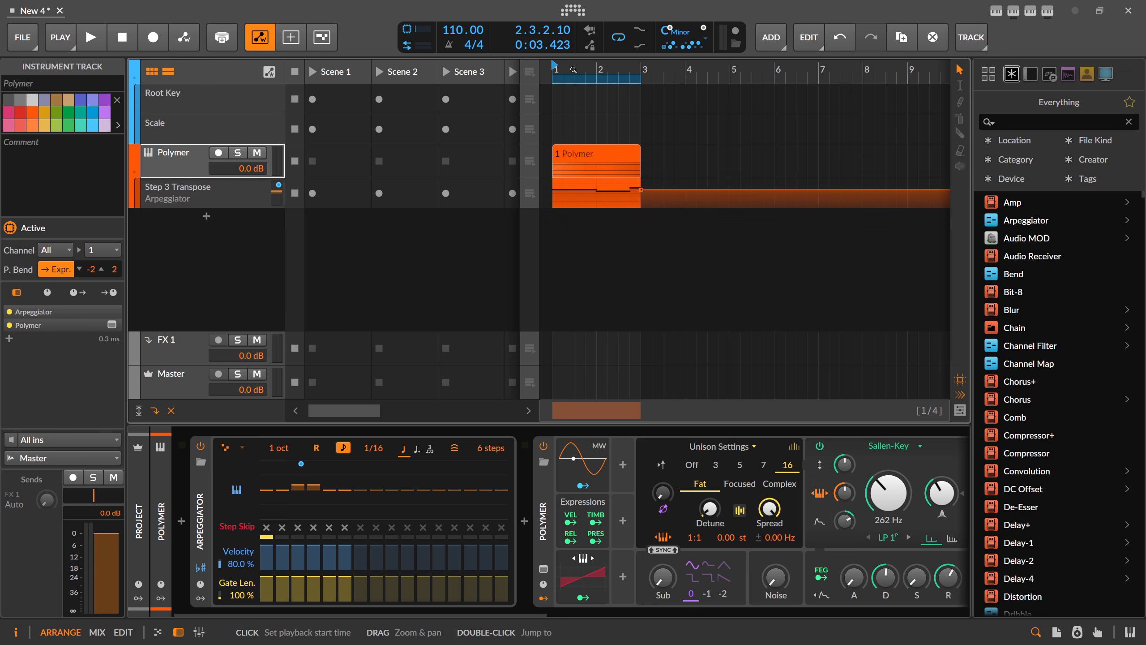
Insert a C Minor key signature change at 1.1.1.00 in the Root Key and Scale lanes
drag(573, 70, 569, 108)
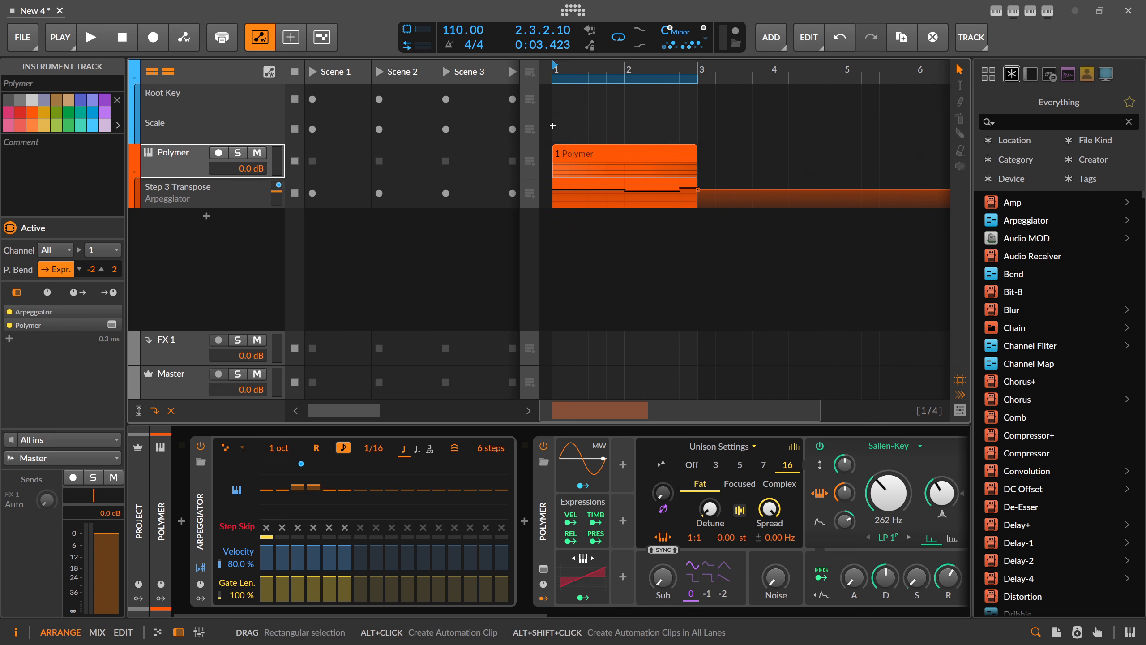
right_click(553, 125)
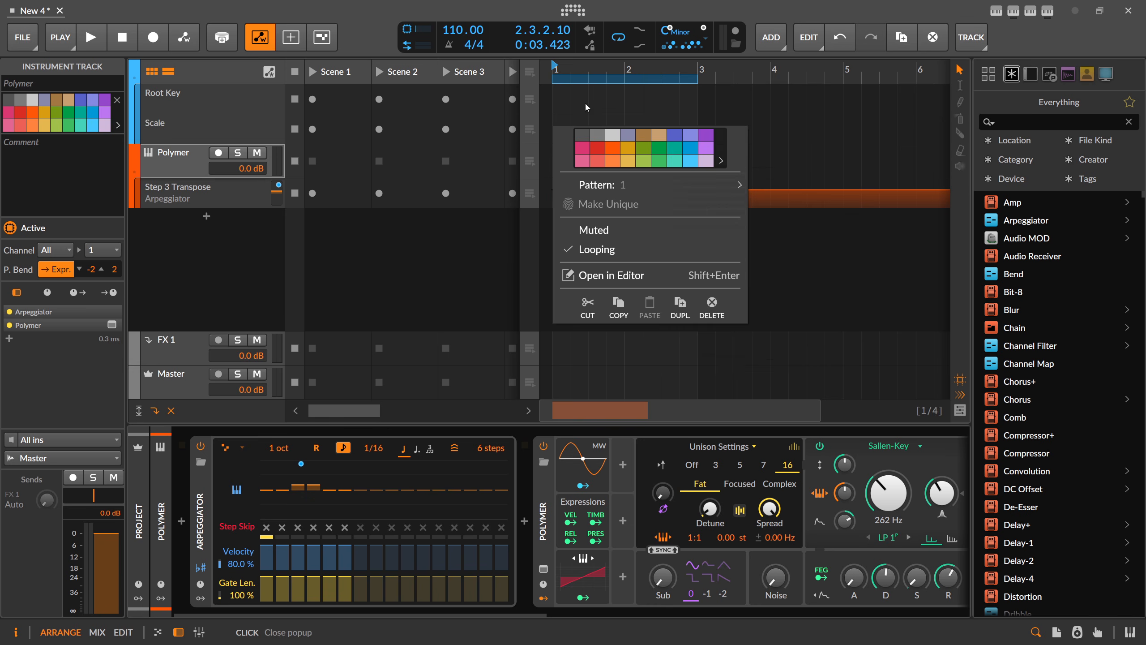
right_click(557, 98)
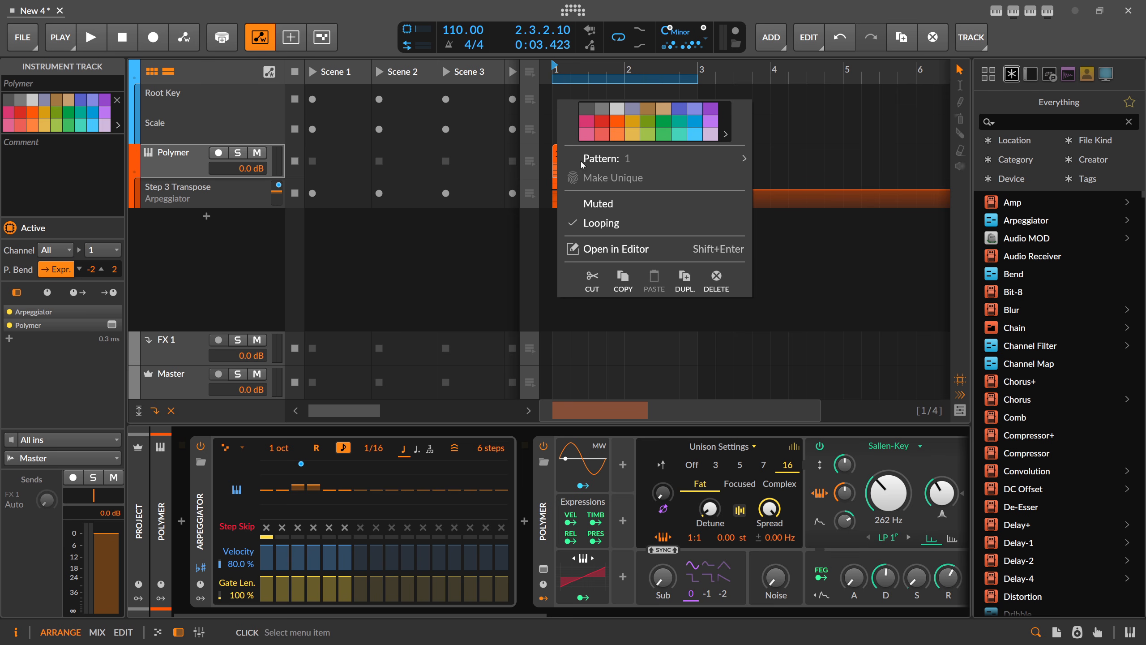
mouse_move(580, 159)
click(544, 106)
click(555, 128)
click(554, 130)
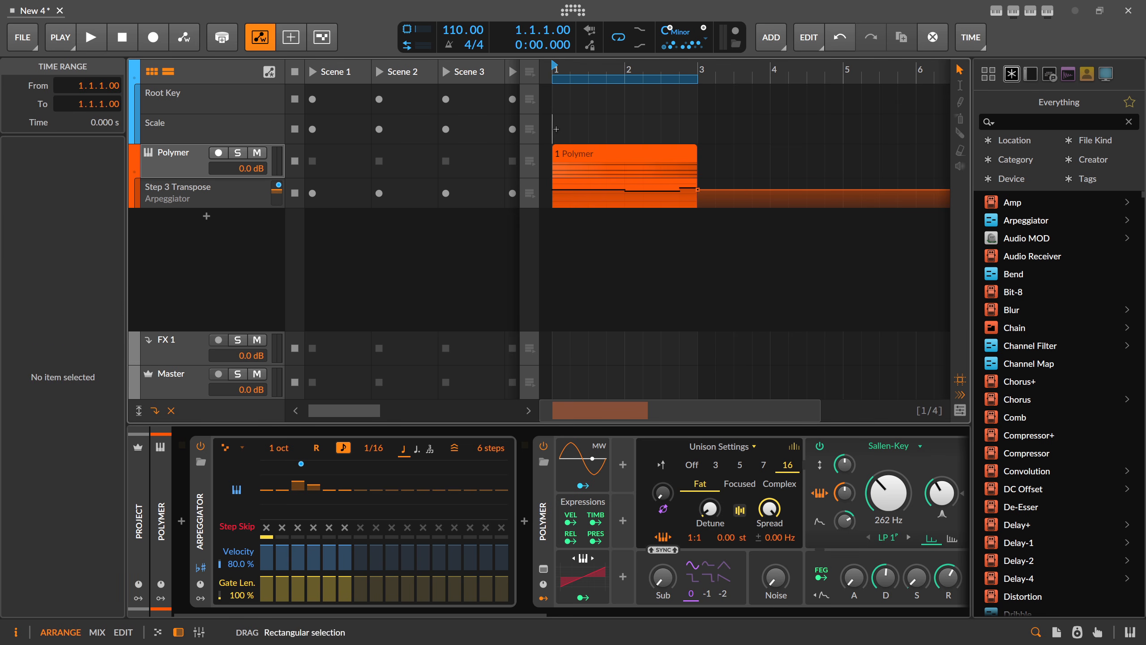
right_click(554, 130)
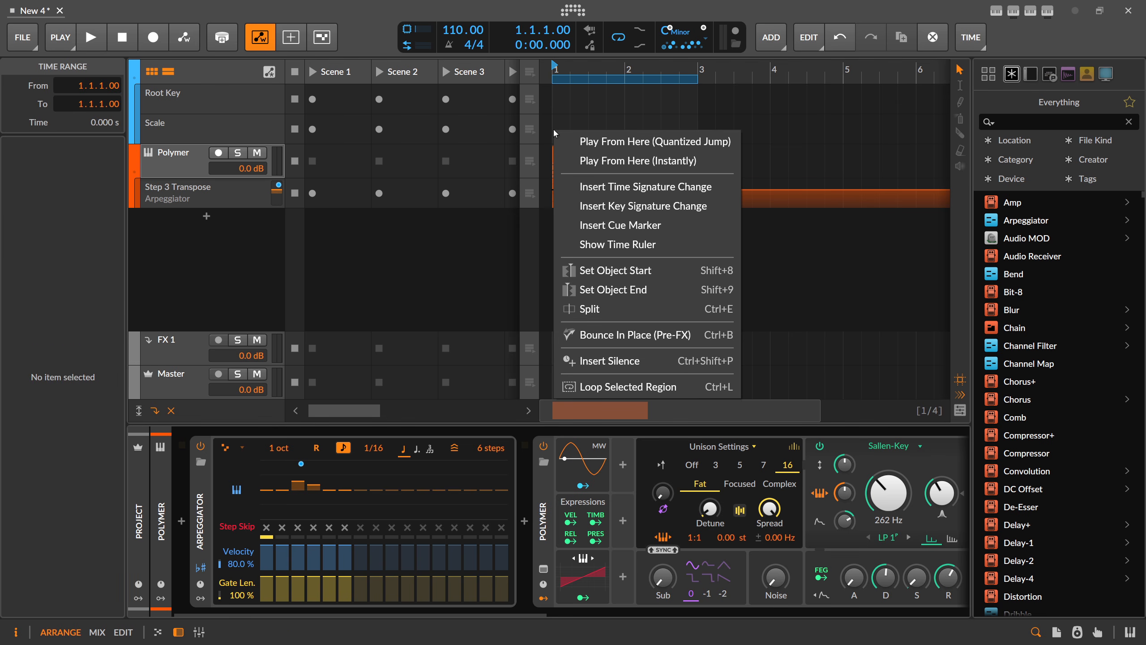
click(662, 214)
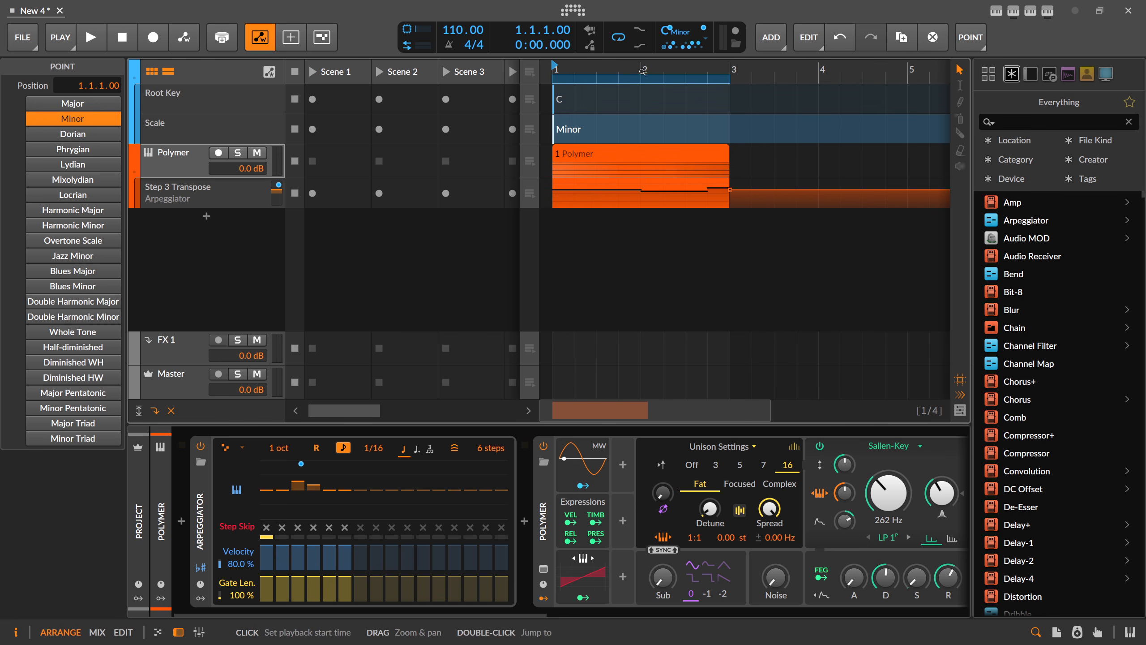
Insert a key signature change at 3.1.1.00 and set its scale to Major
drag(652, 68, 652, 47)
right_click(669, 129)
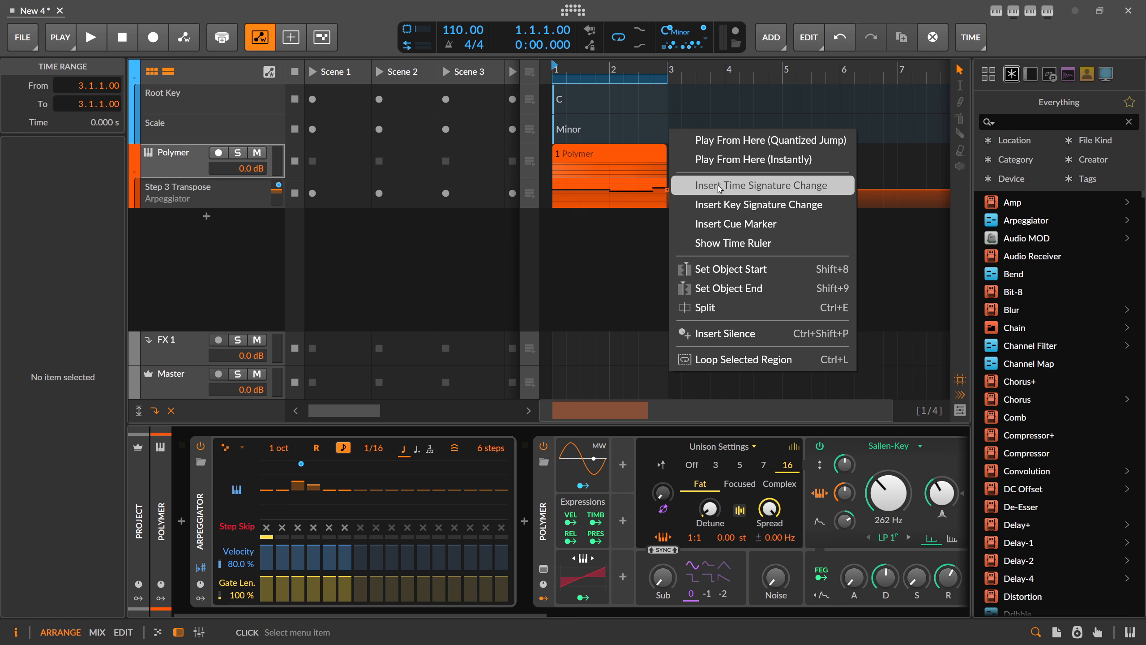
click(752, 205)
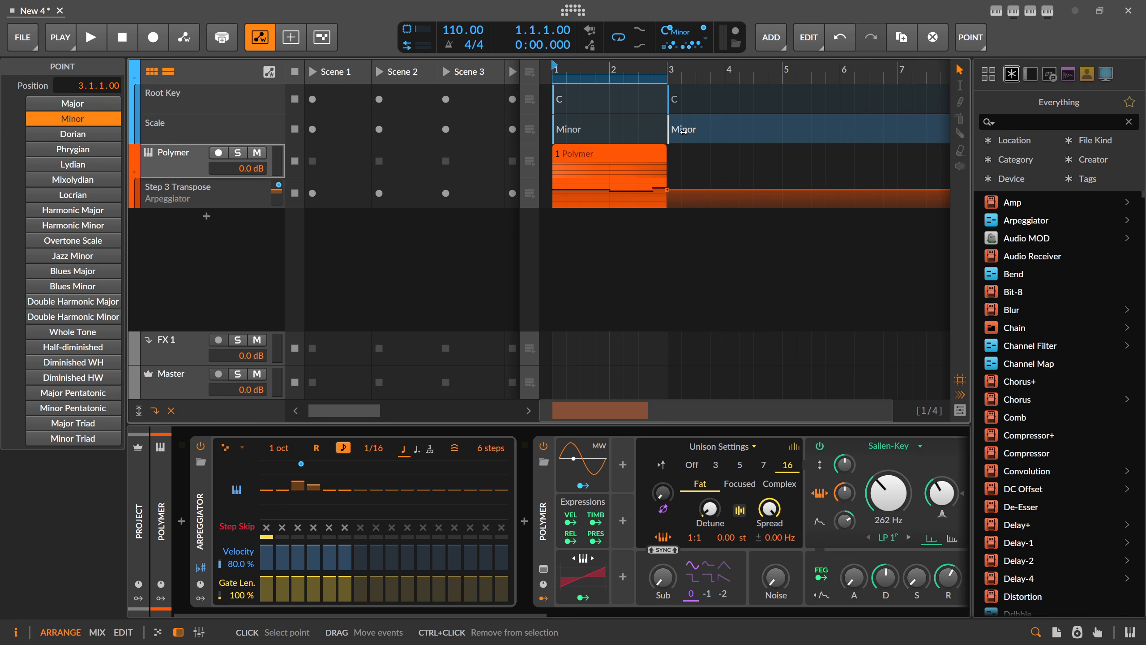
click(77, 107)
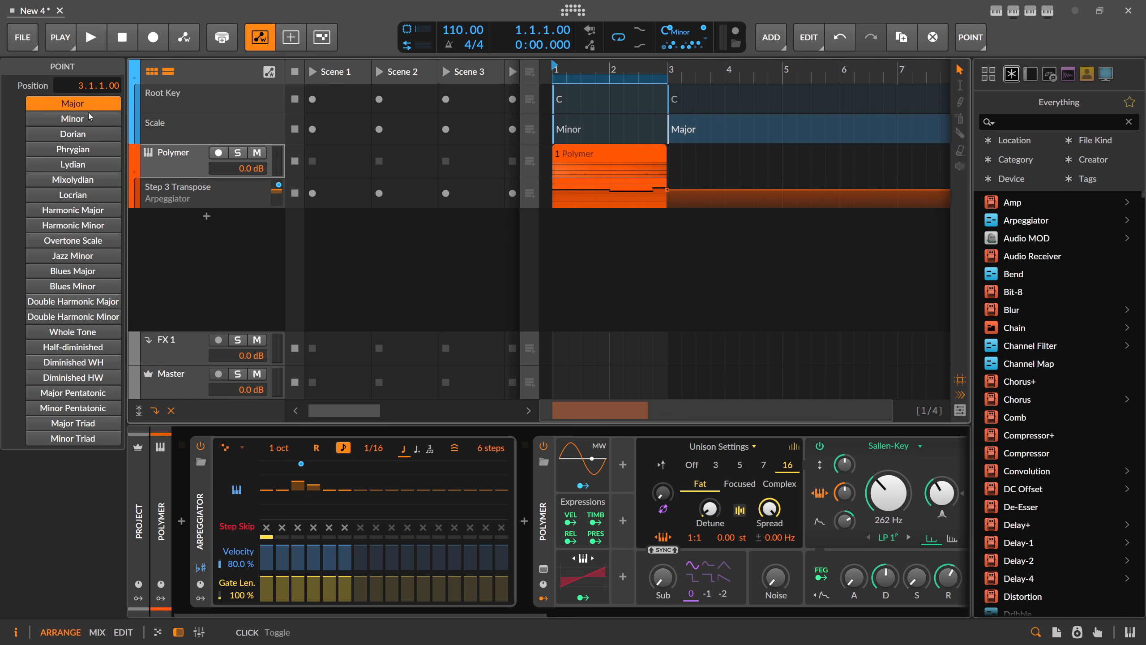
Duplicate the Polymer clip to bar 3, extend the loop region to four bars, and play back the arrangement
click(655, 151)
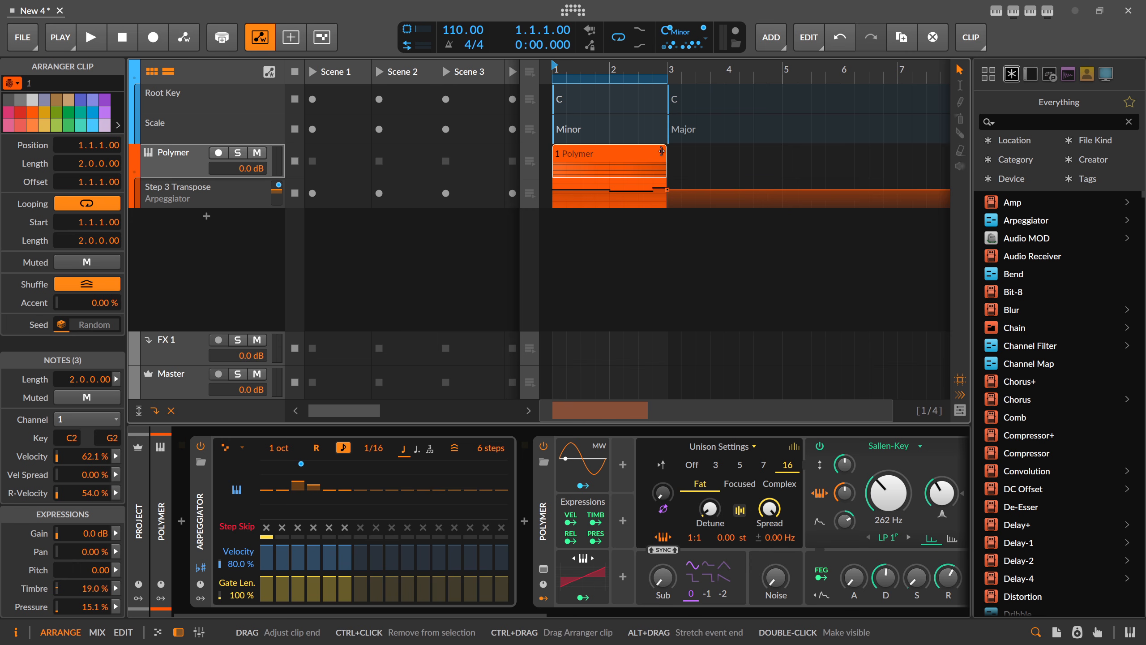
key(ctrl+d)
drag(666, 79, 782, 79)
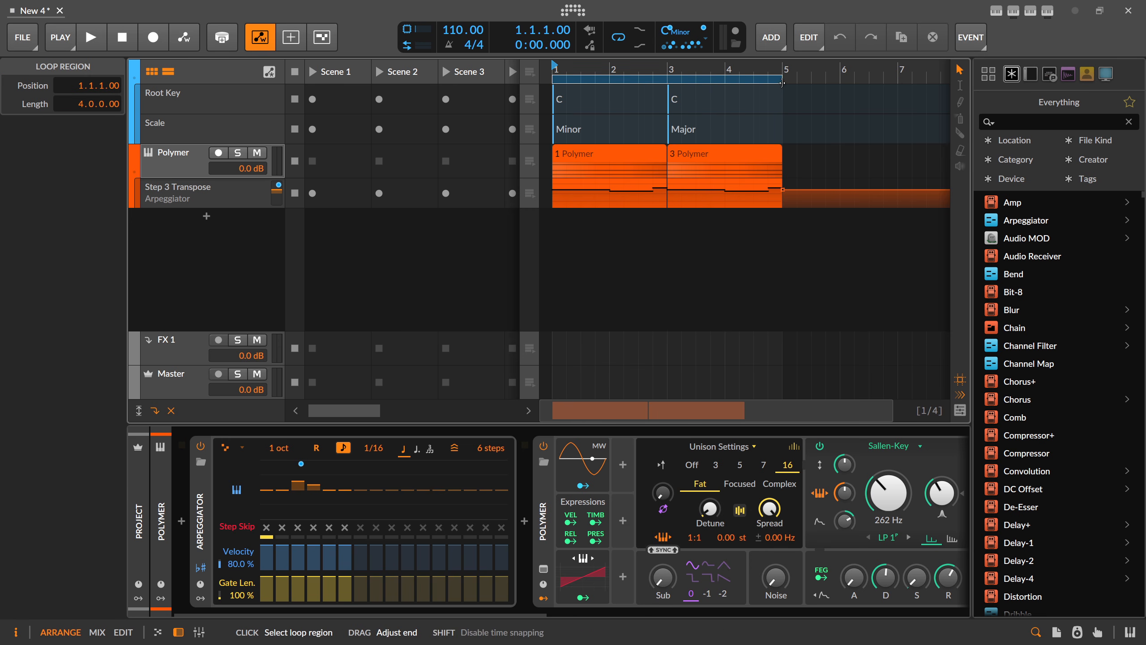
key(space)
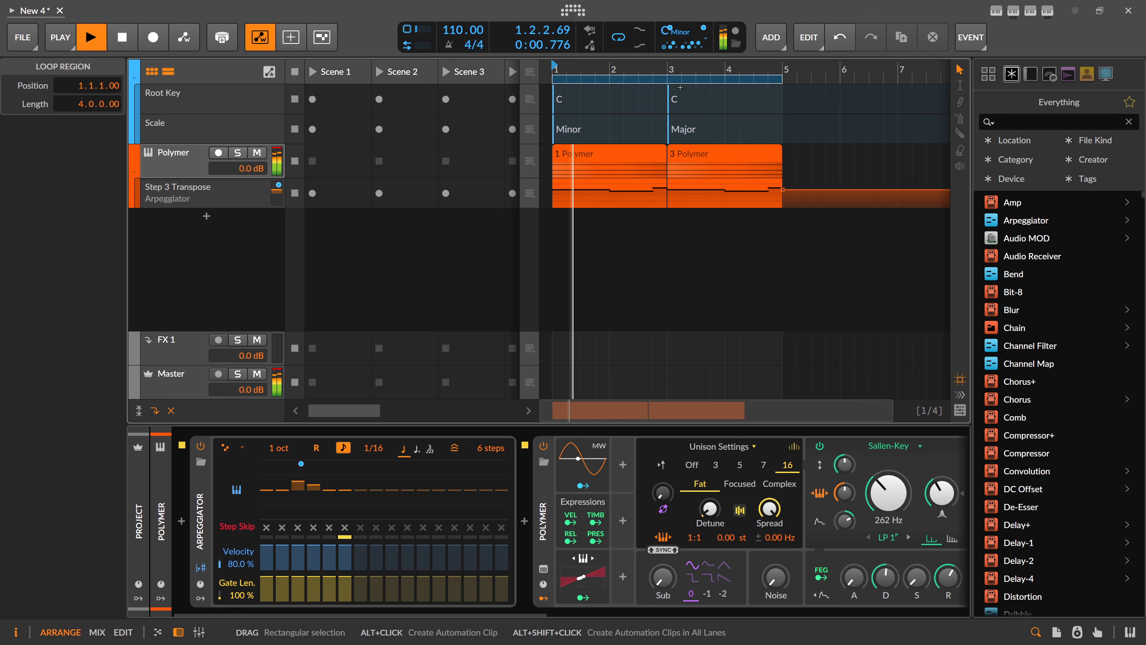
drag(677, 68, 675, 64)
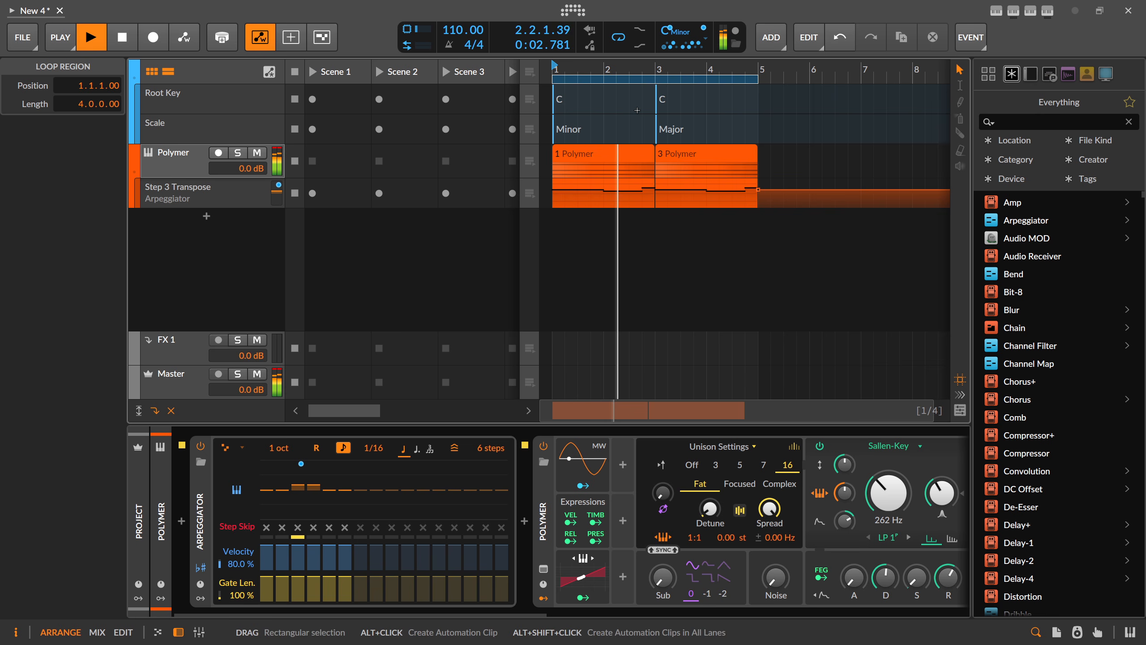
key(space)
Set the Scale automation point at 3.1.1.00 to Lydian and listen to the start of the loop
click(656, 125)
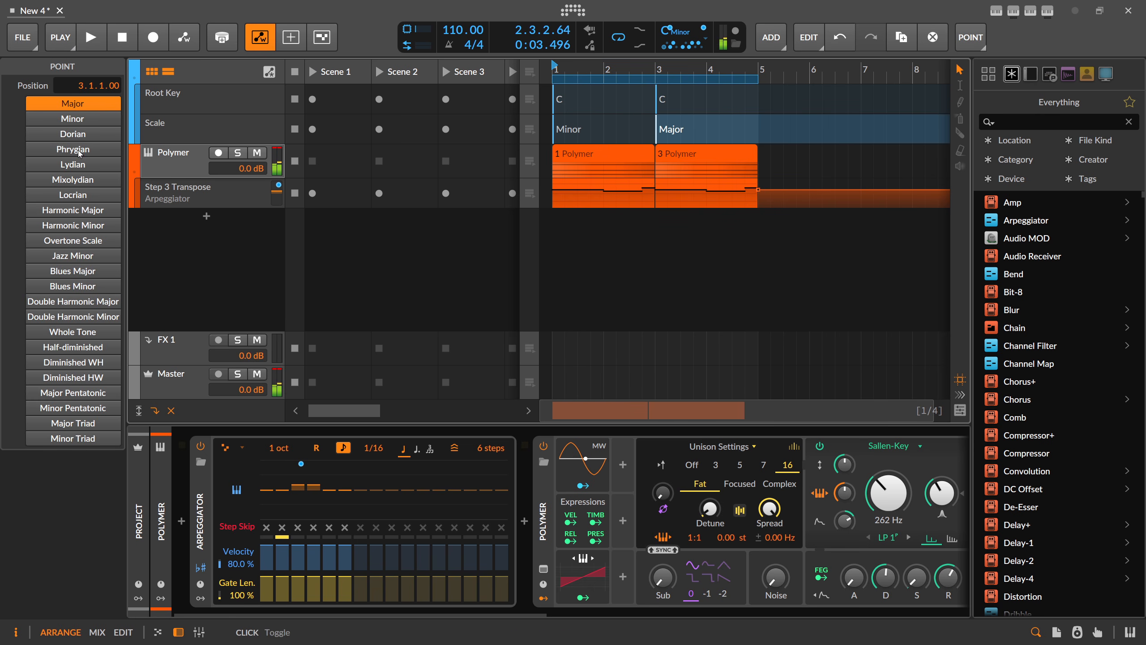
click(77, 165)
key(space)
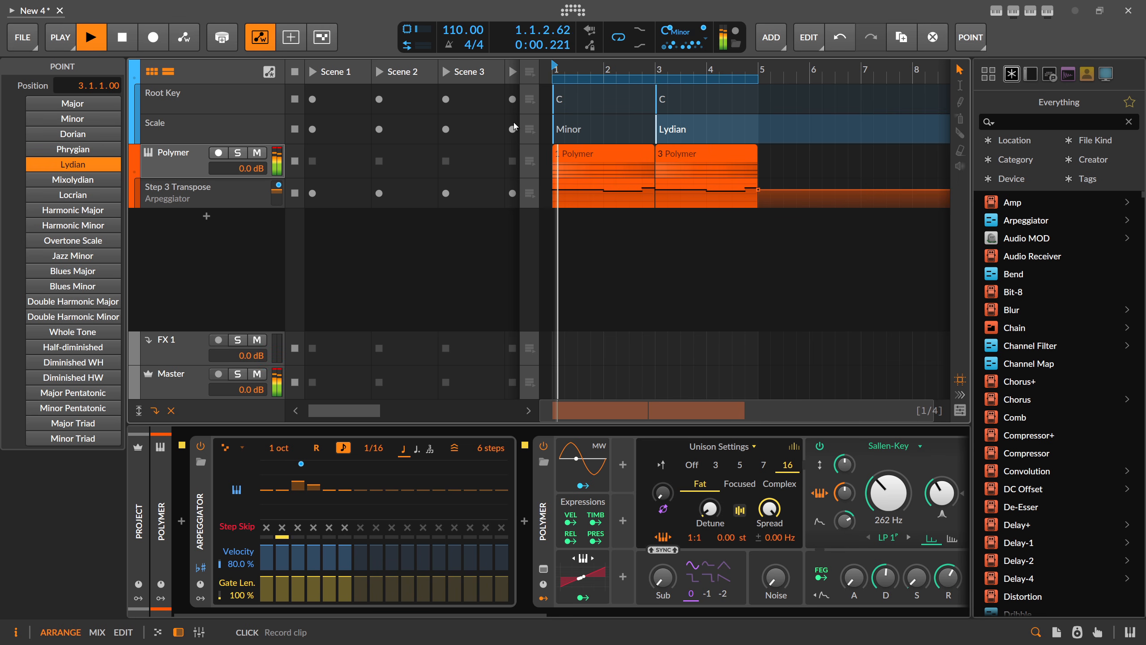
key(space)
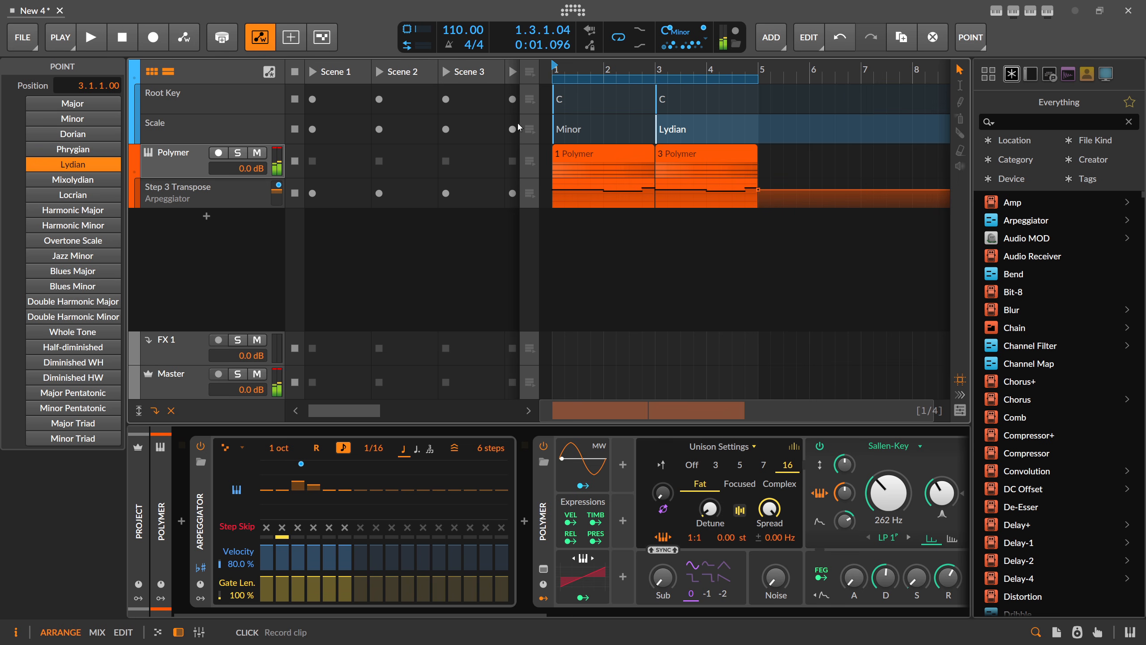
click(664, 154)
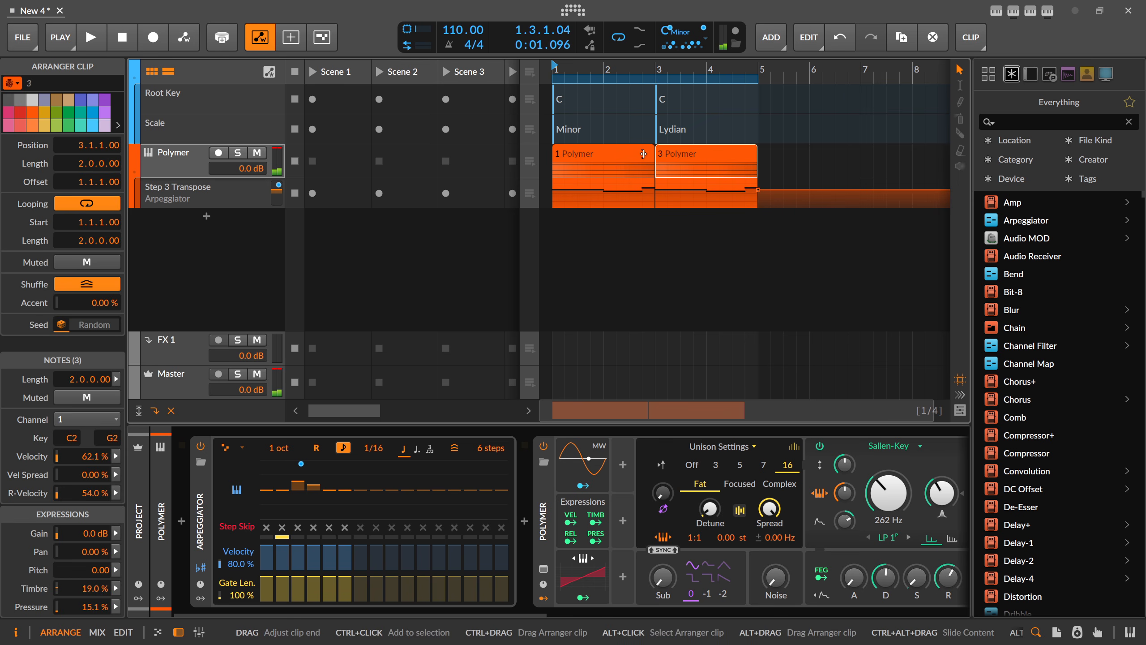
click(635, 158)
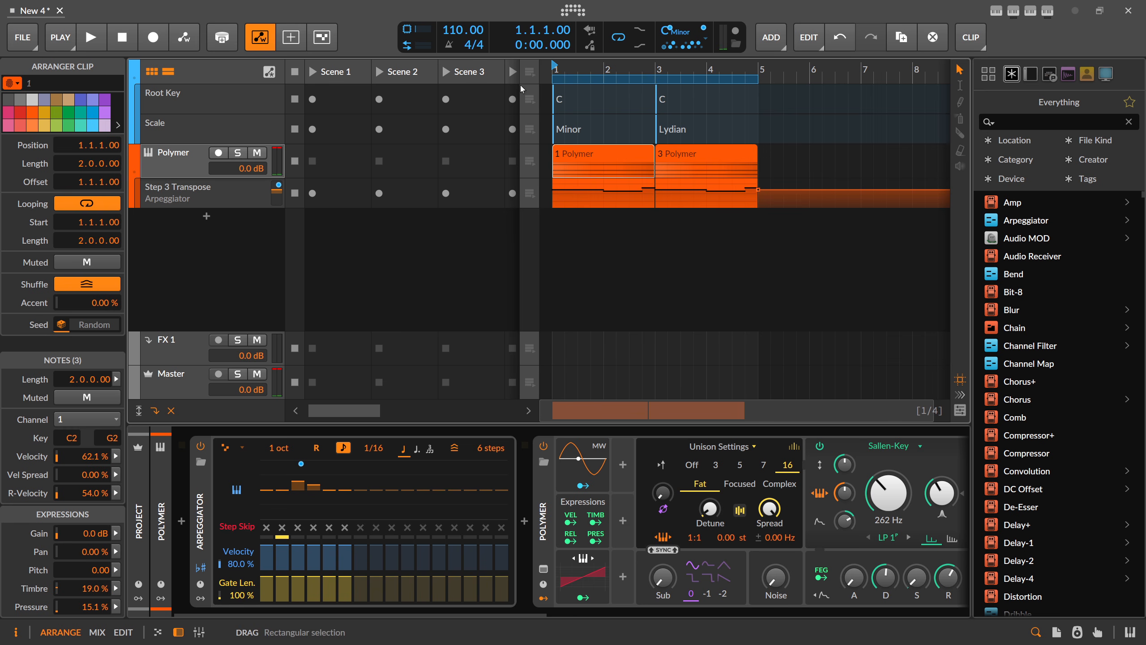
mouse_move(536, 102)
mouse_down()
mouse_move(493, 103)
mouse_move(519, 98)
mouse_up()
right_click(519, 99)
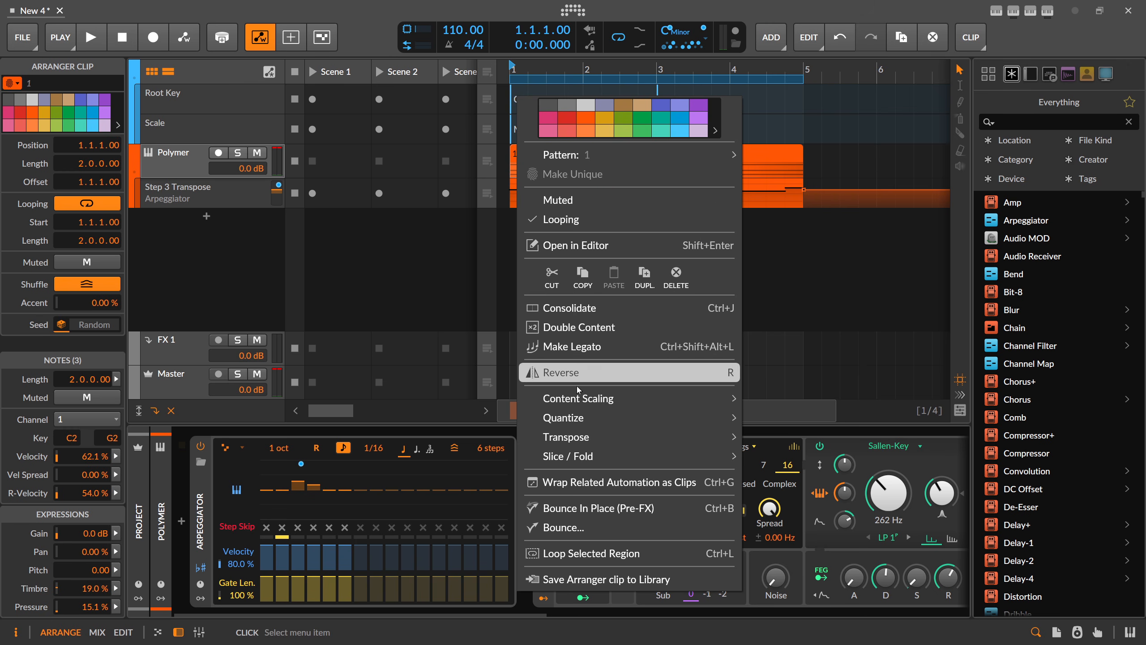
click(566, 67)
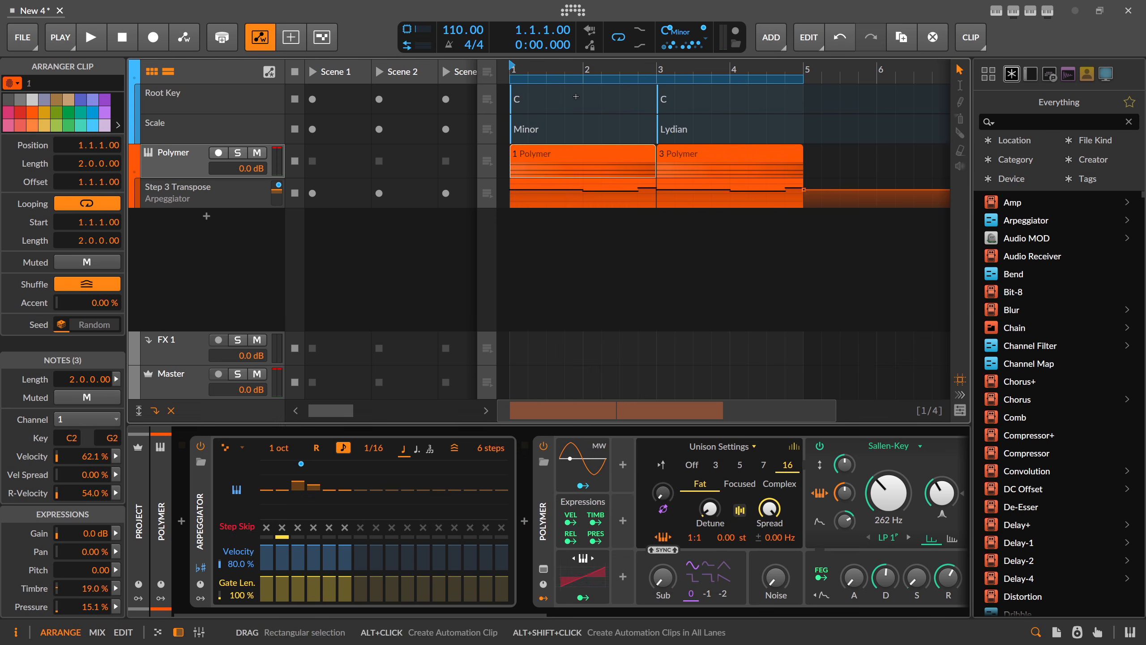
right_click(575, 155)
click(563, 122)
click(562, 122)
right_click(563, 122)
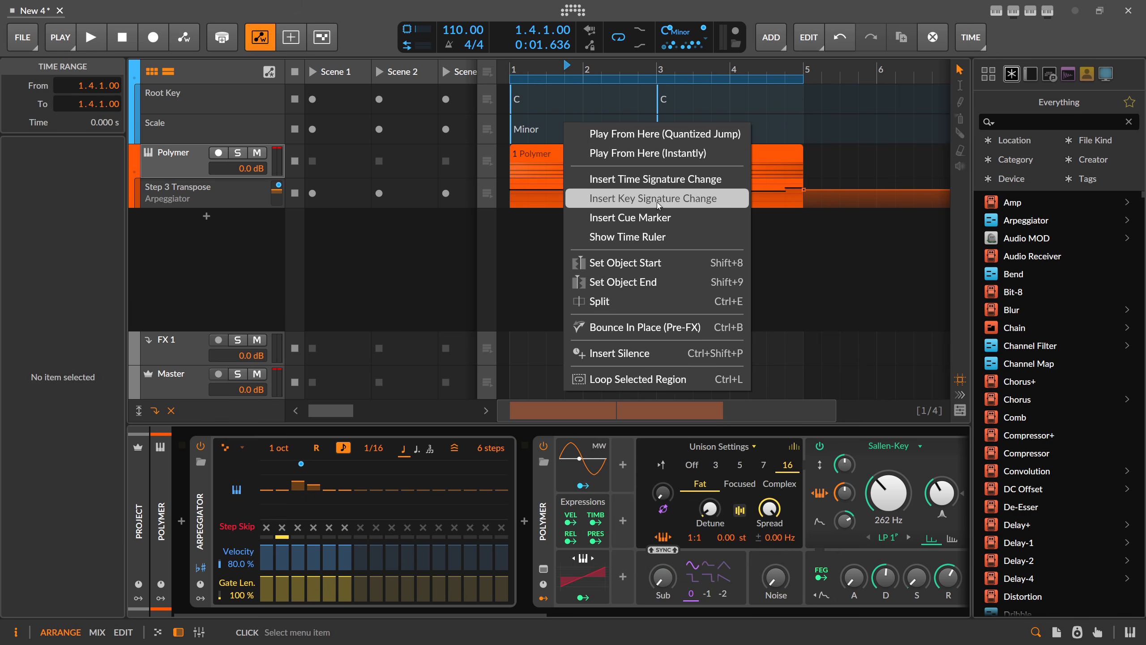
click(570, 109)
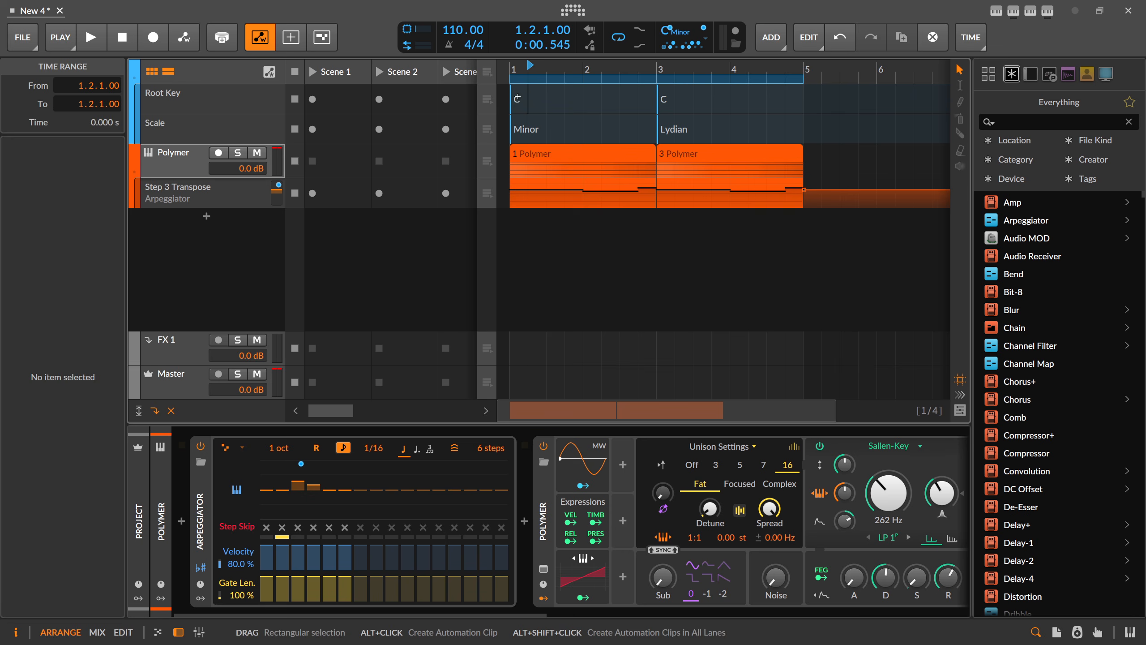
Draw Root Key C and Scale Lydian automation points after the second clip and move both to 5.1.1.00
click(517, 98)
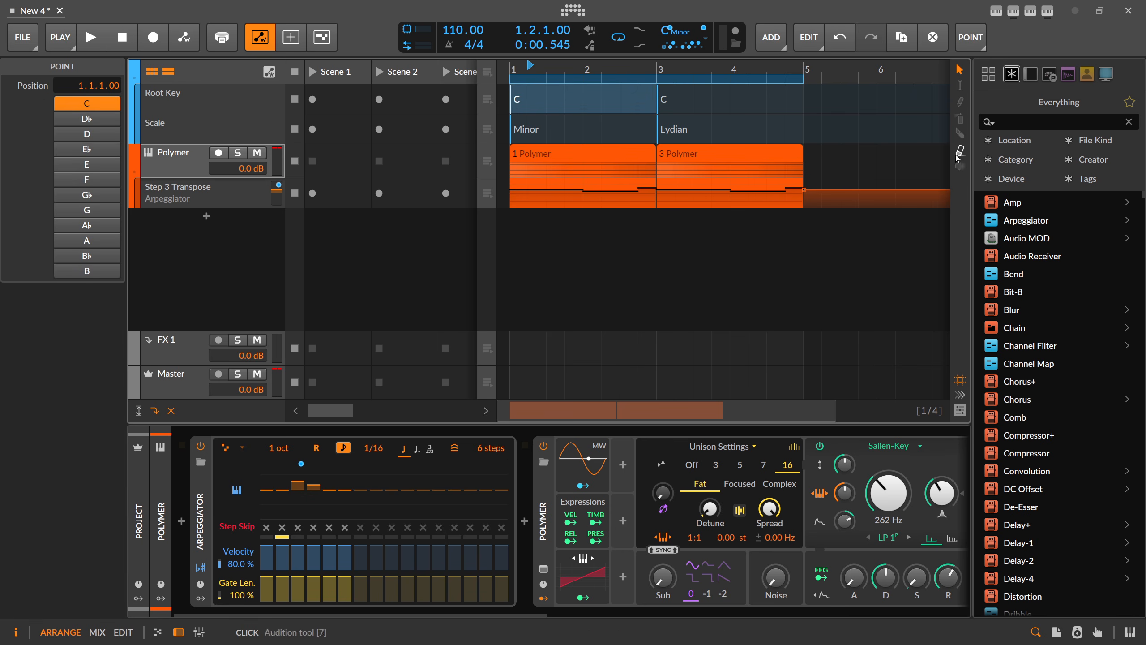
click(822, 100)
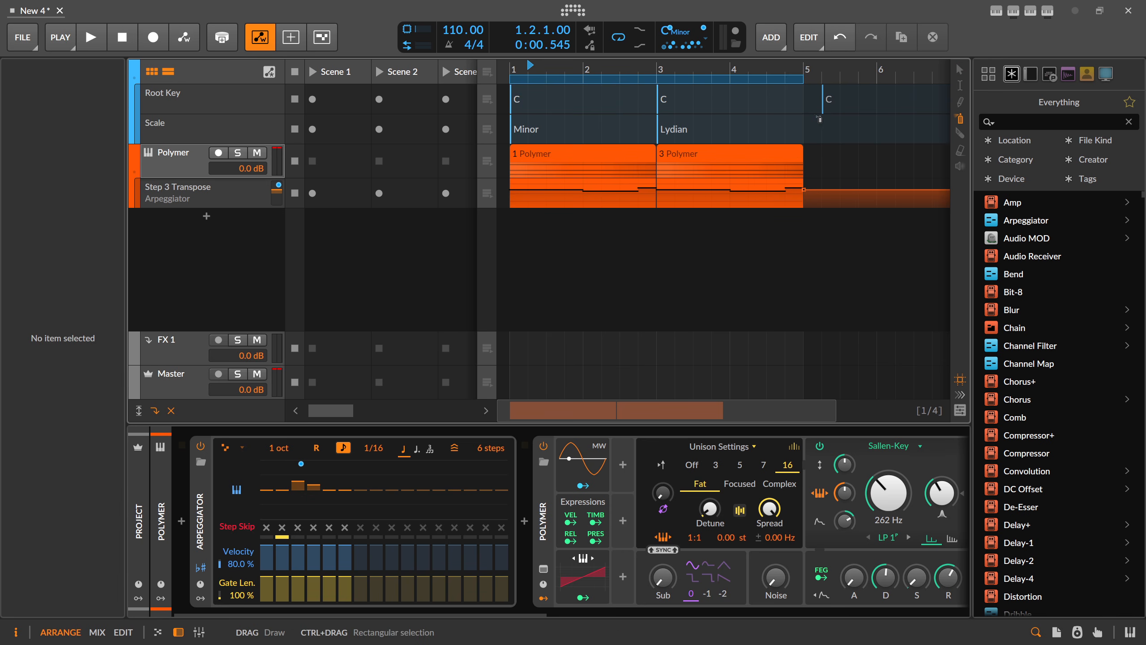
click(811, 130)
click(822, 123)
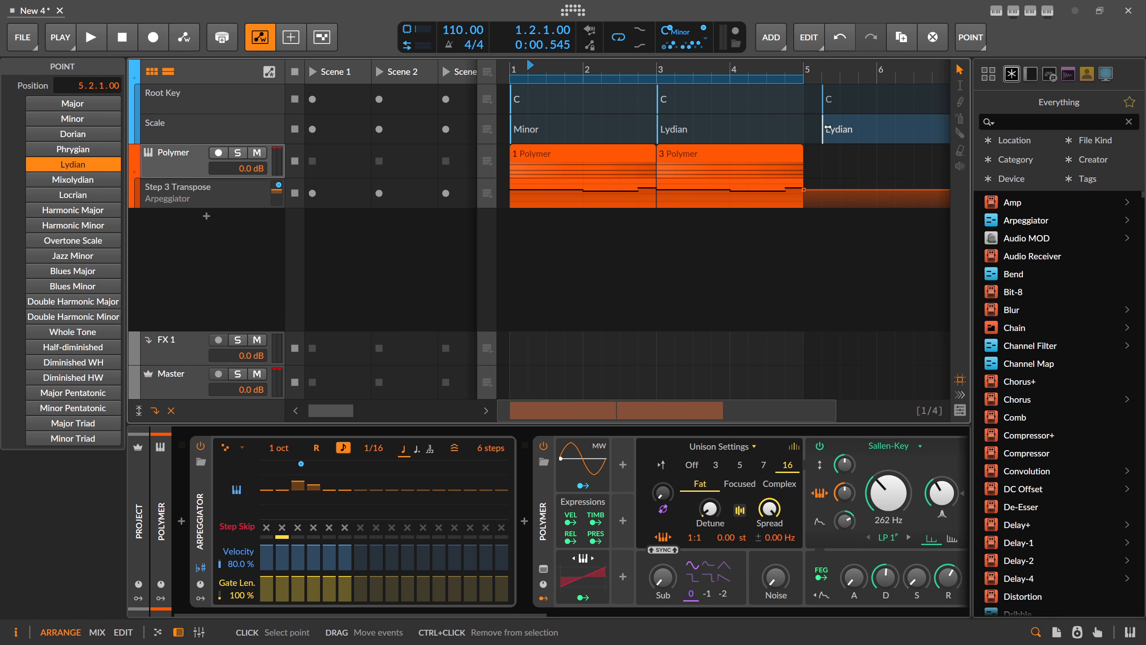
drag(824, 128, 805, 99)
click(809, 128)
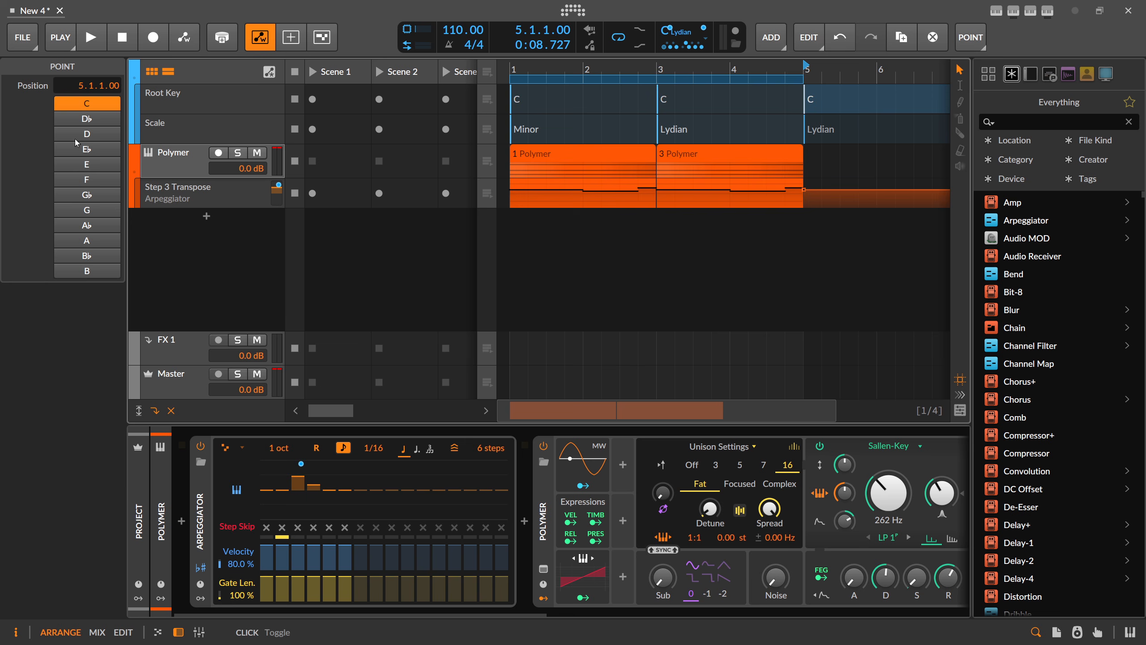
Check the available options of the Scale and Root Key automation points at bars 5, 3 and 1
click(807, 129)
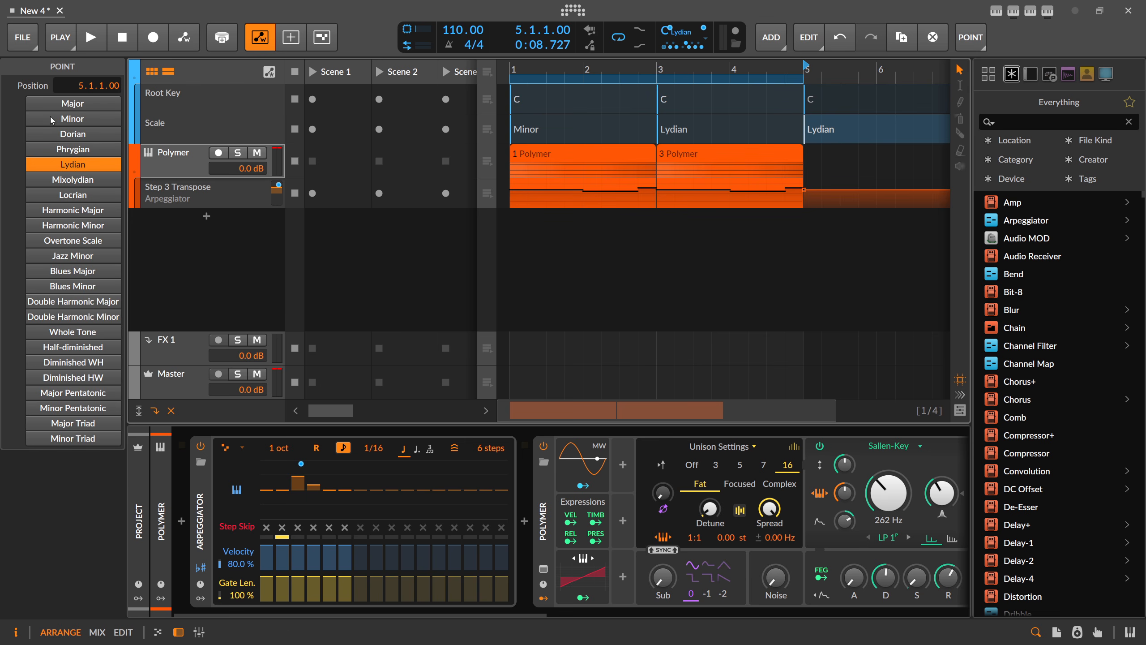
click(808, 100)
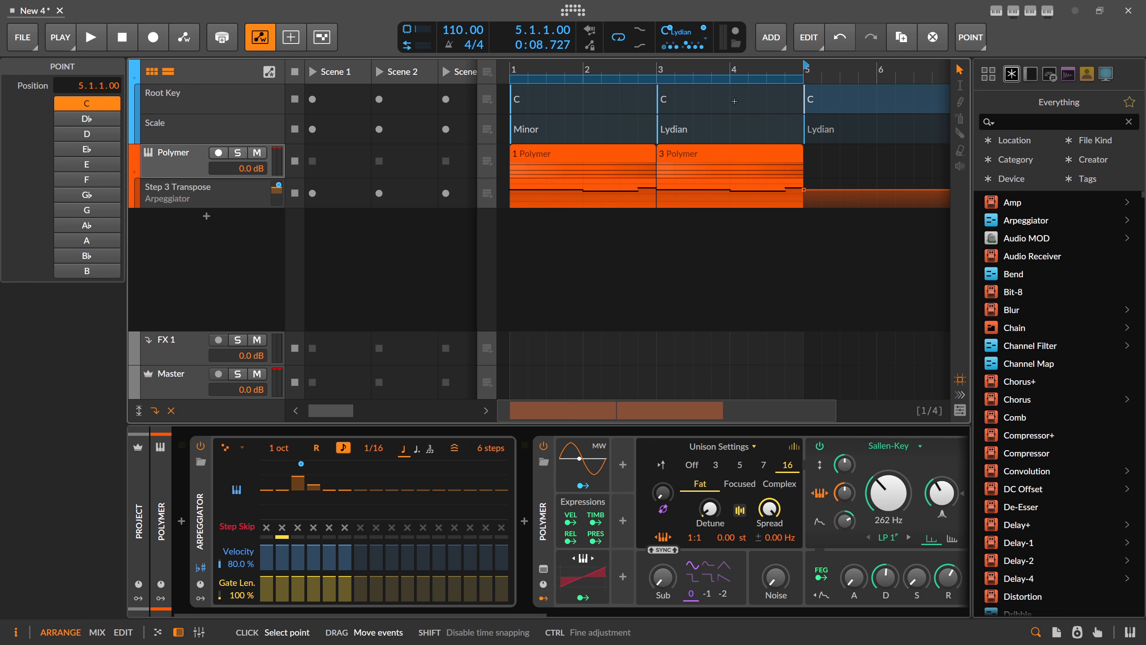
click(657, 130)
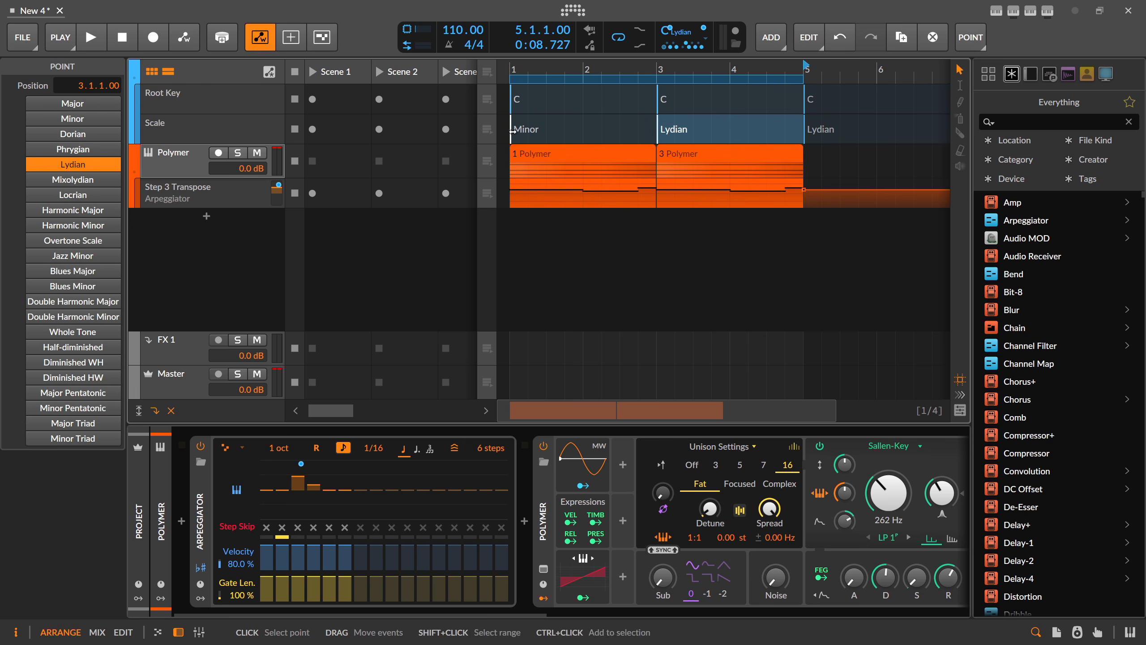
click(511, 99)
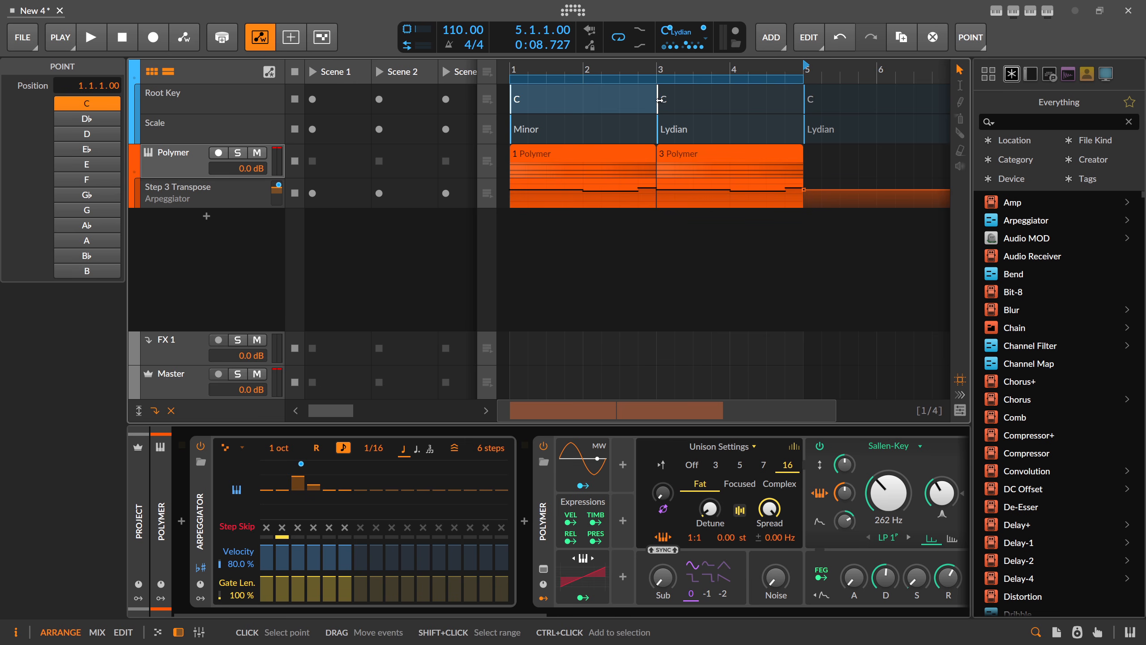
click(660, 99)
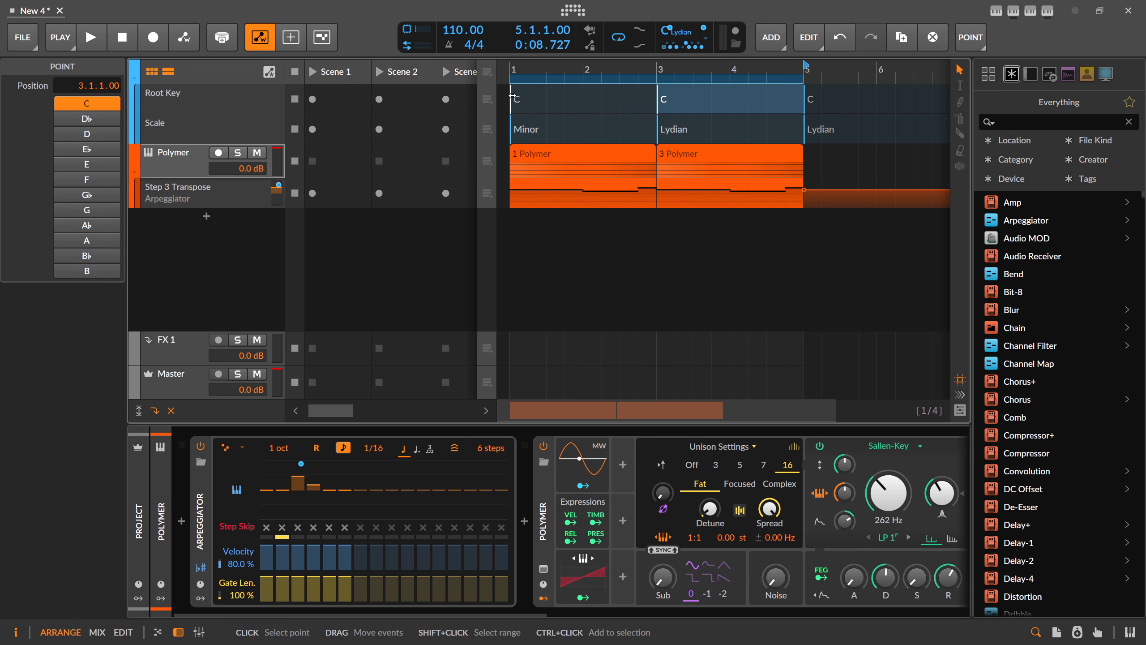
click(511, 96)
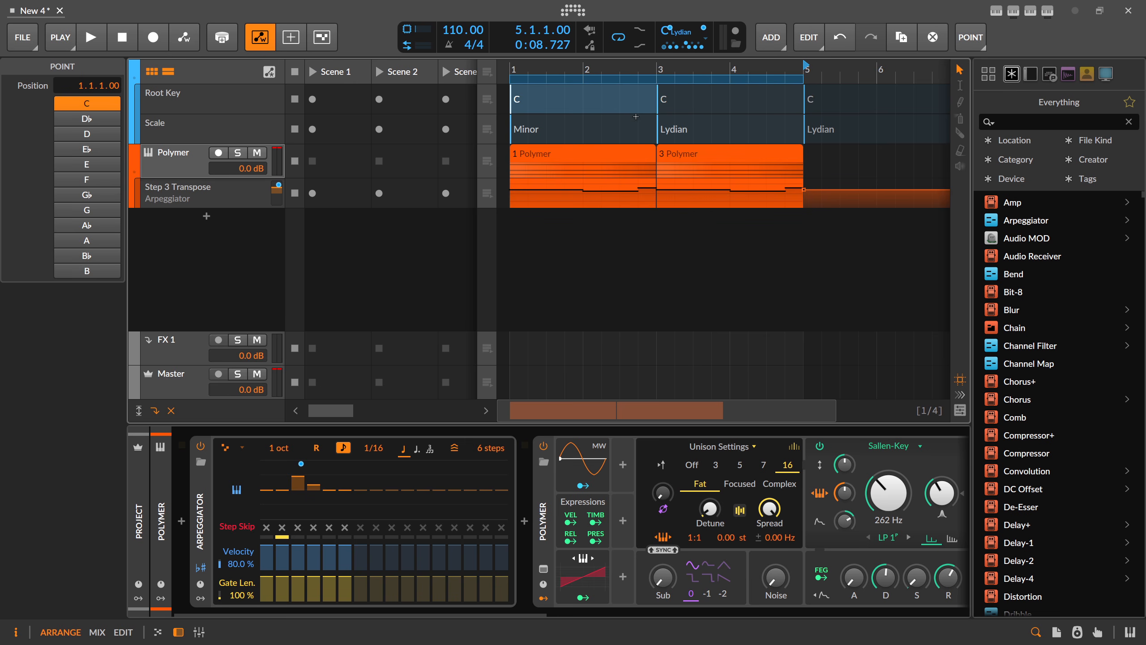
Set the Root Key automation point at 3.1.1.00 to D and select the Polymer clips to compare them
click(660, 97)
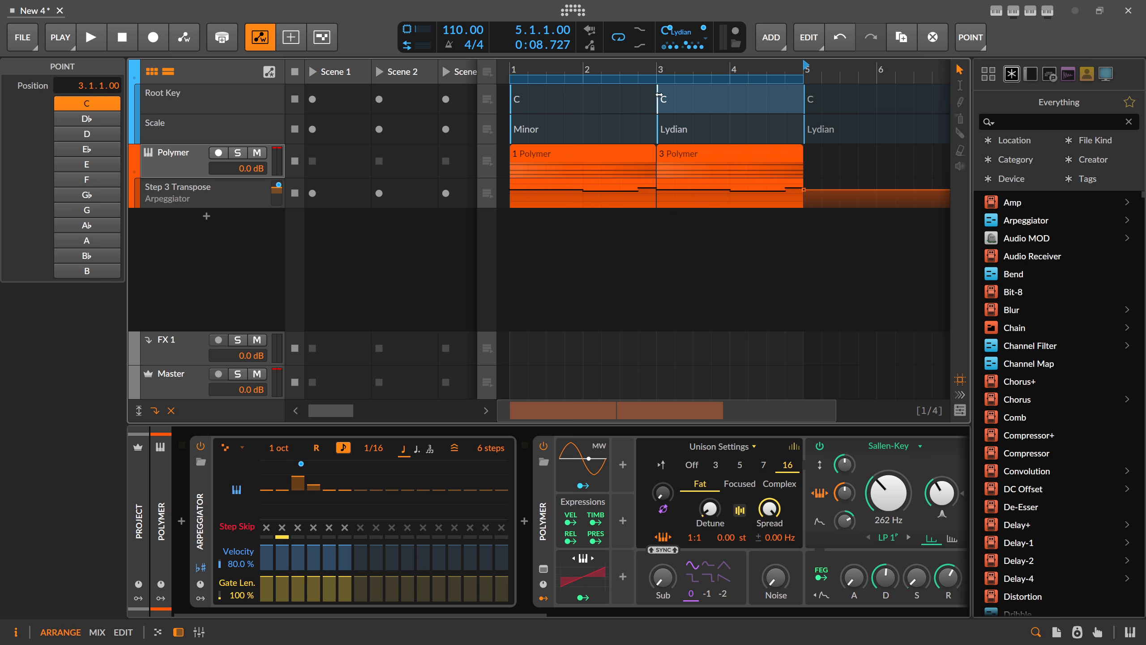
click(100, 134)
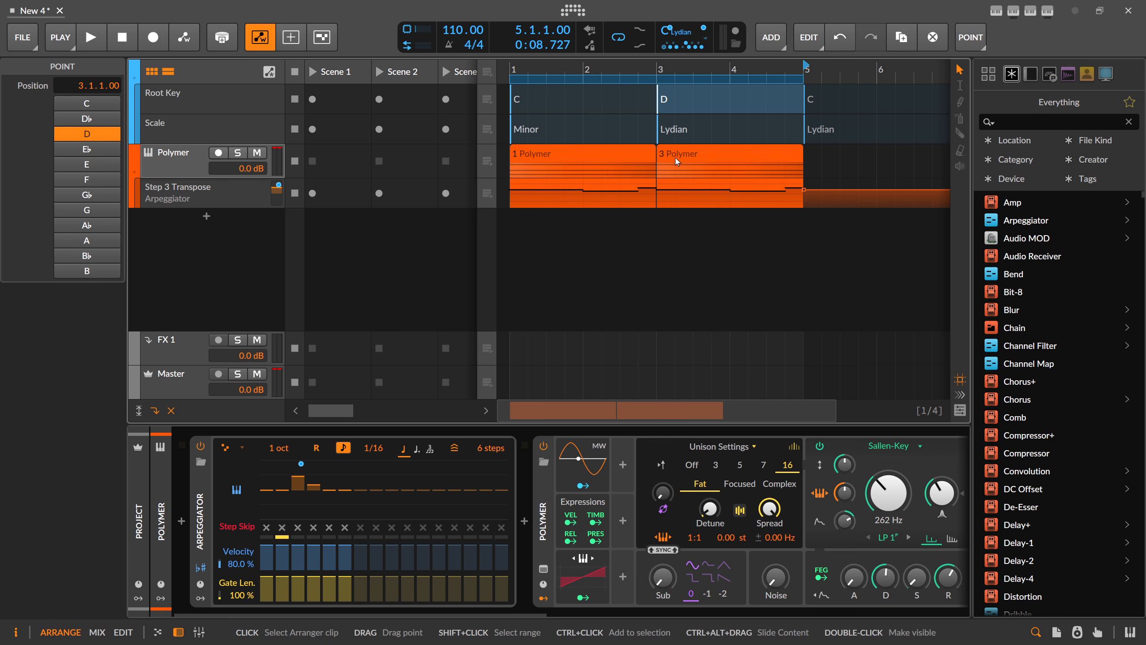
click(641, 159)
click(671, 157)
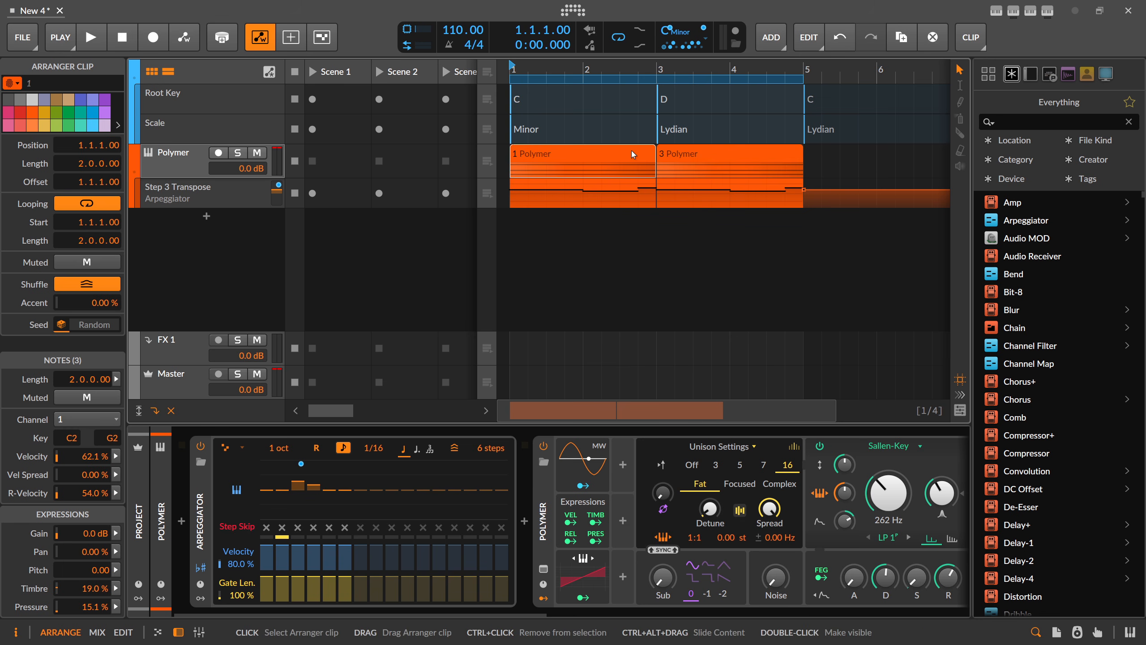
With the second Polymer clip selected, return the playback start to 1.1.1.00 and widen the arranger timeline by narrowing the clip launcher
click(682, 151)
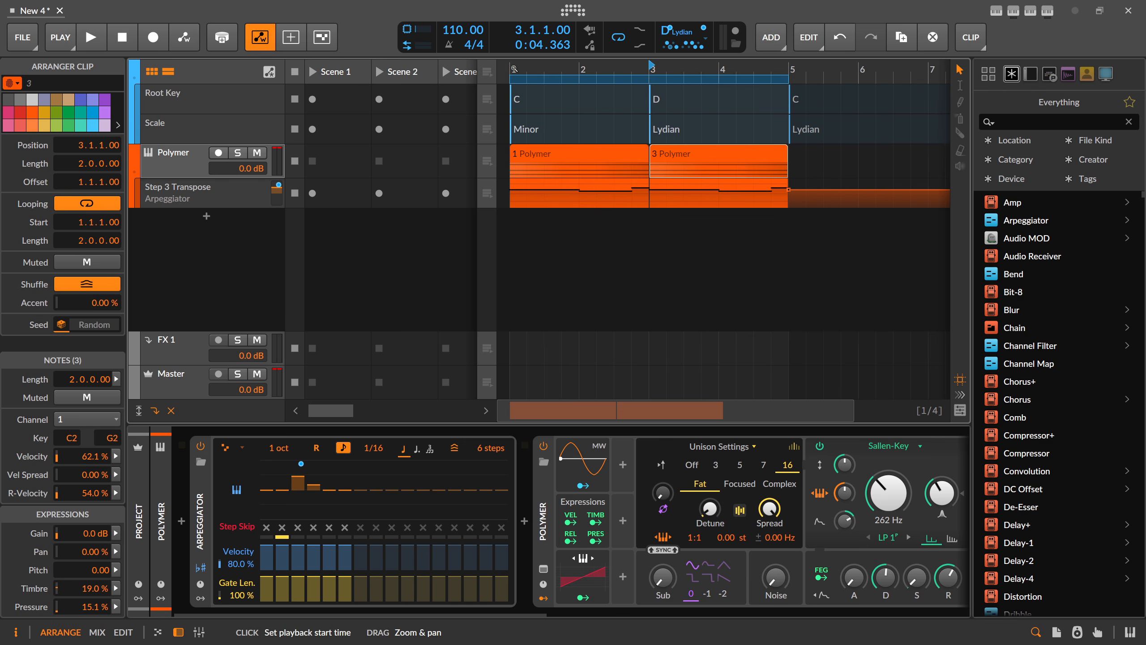
scroll(513, 69, down, 1)
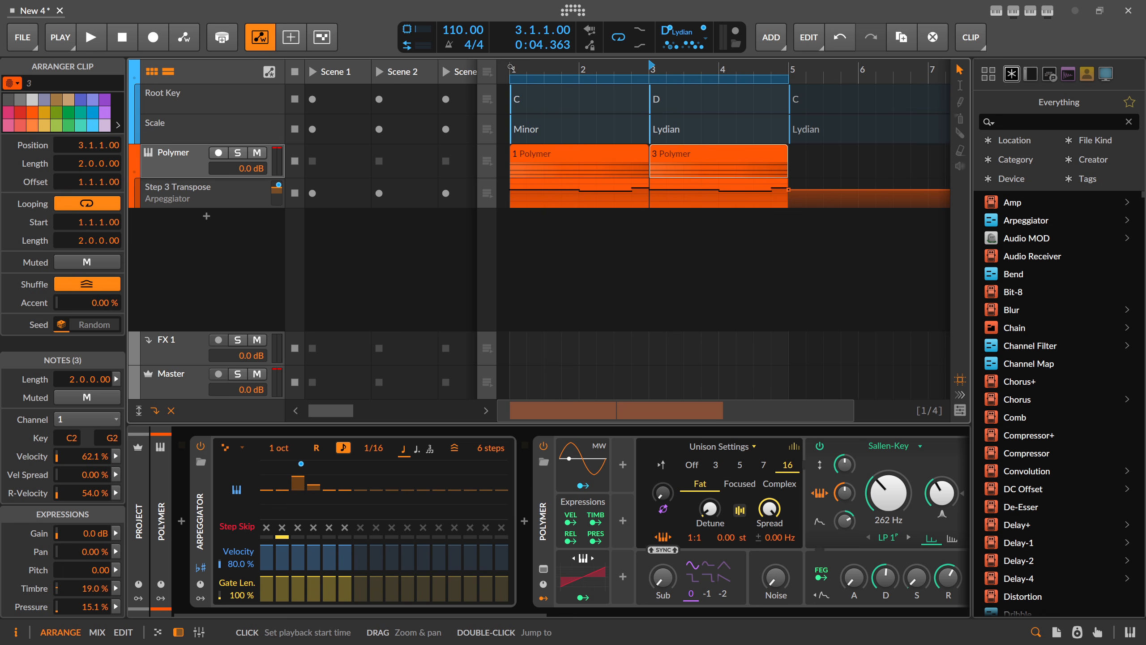
click(511, 68)
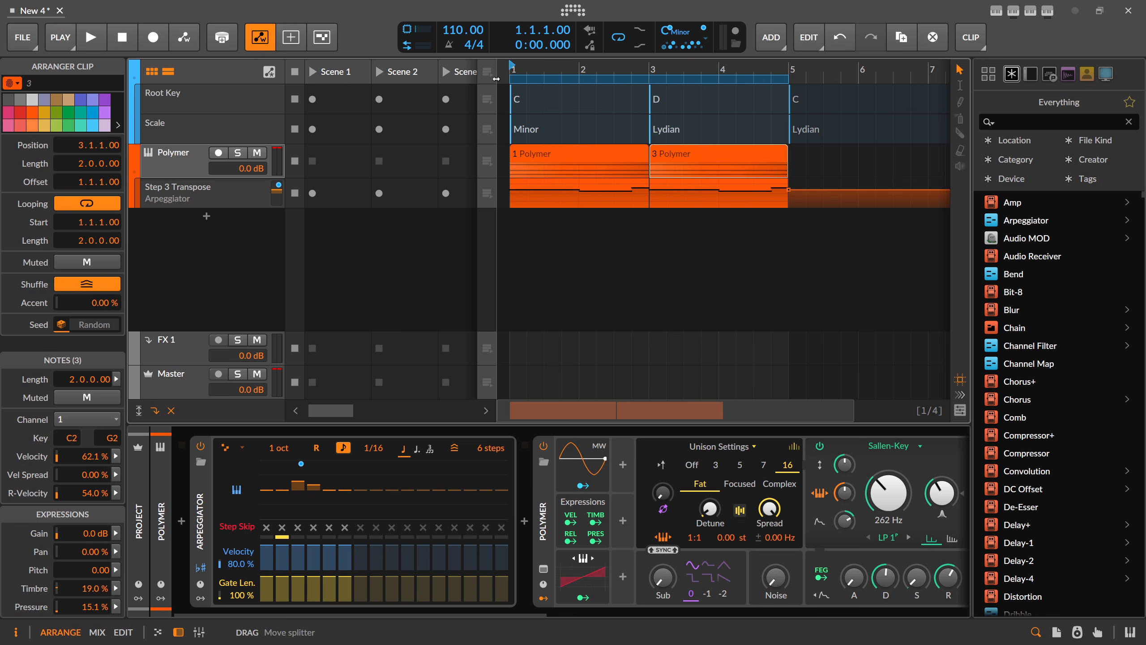
drag(496, 78, 447, 79)
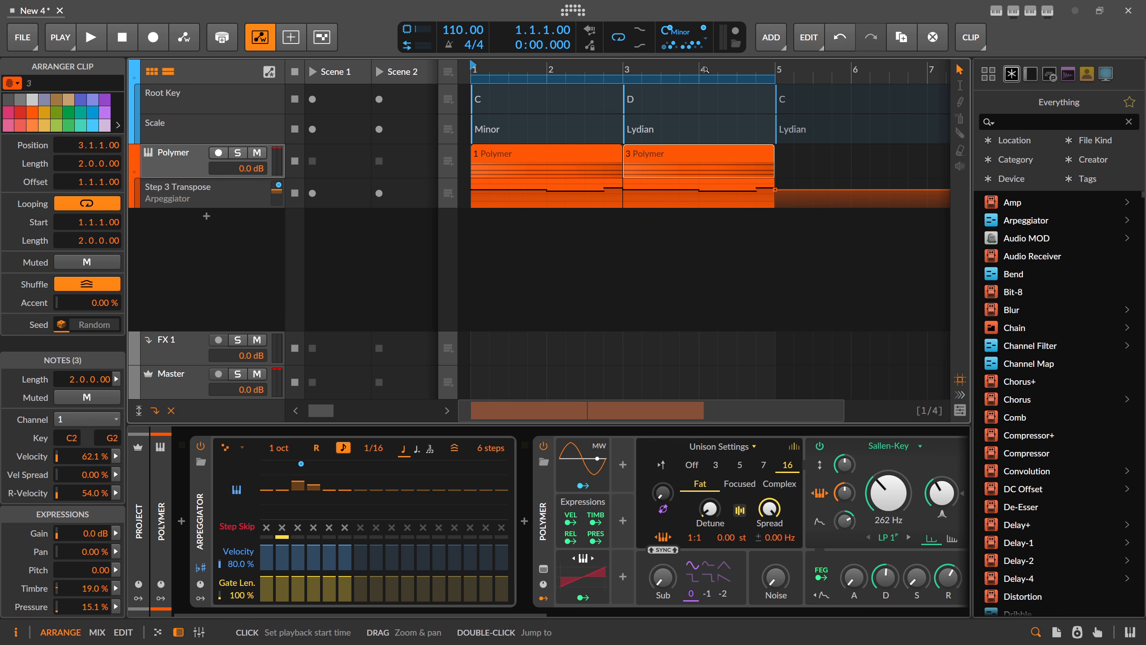
Check the root keys and scales available for the project's global key
click(677, 32)
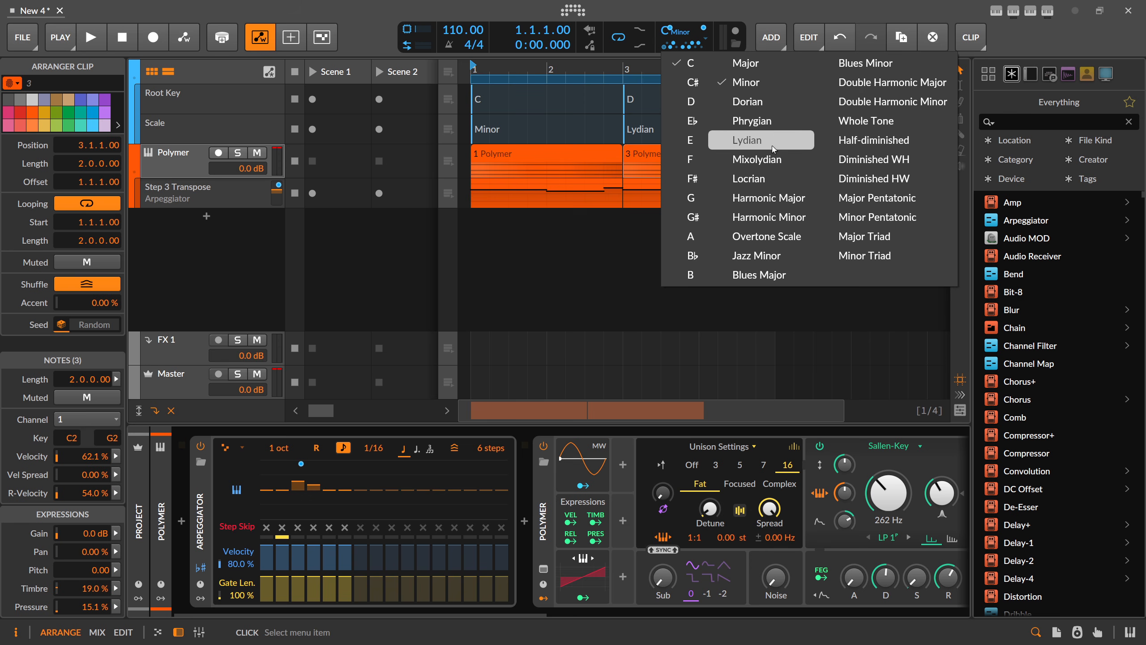
click(694, 18)
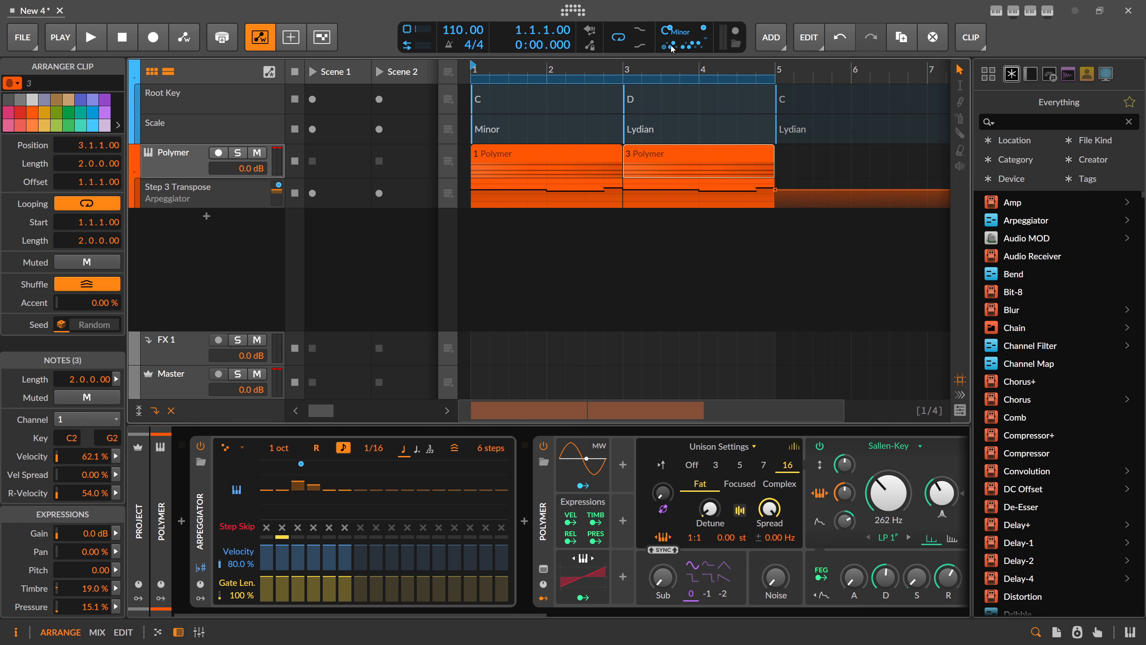